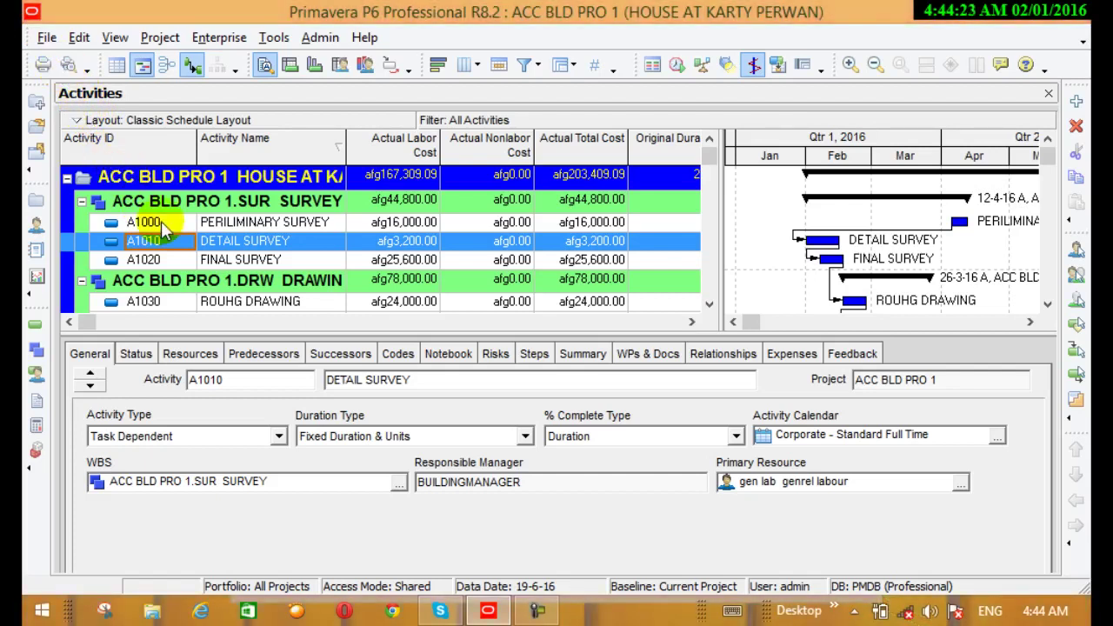
pyautogui.click(487, 611)
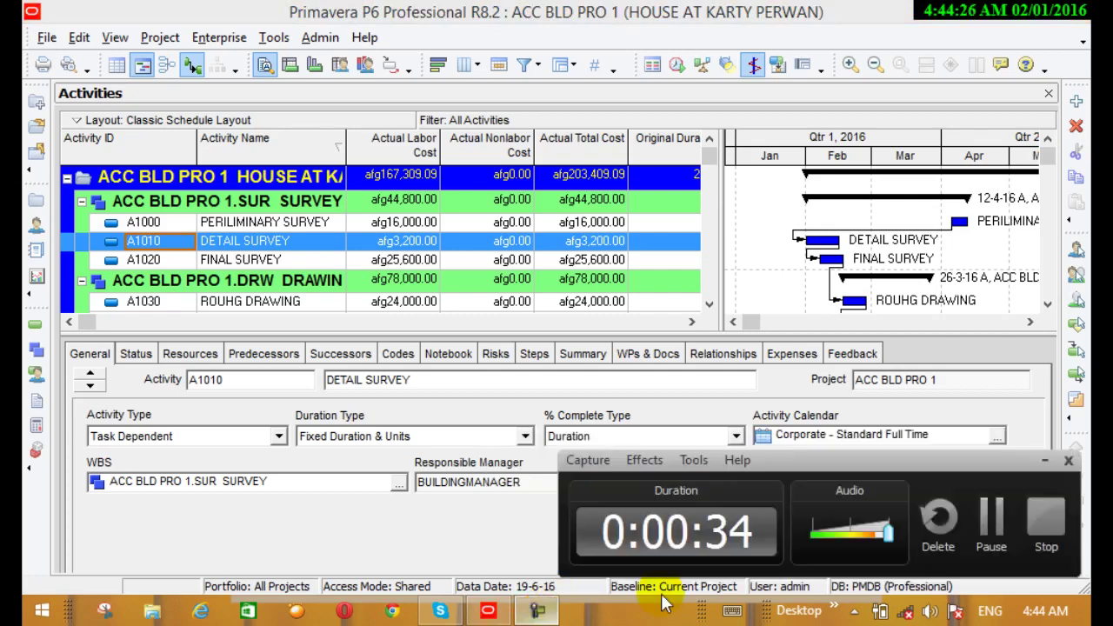
pyautogui.click(991, 520)
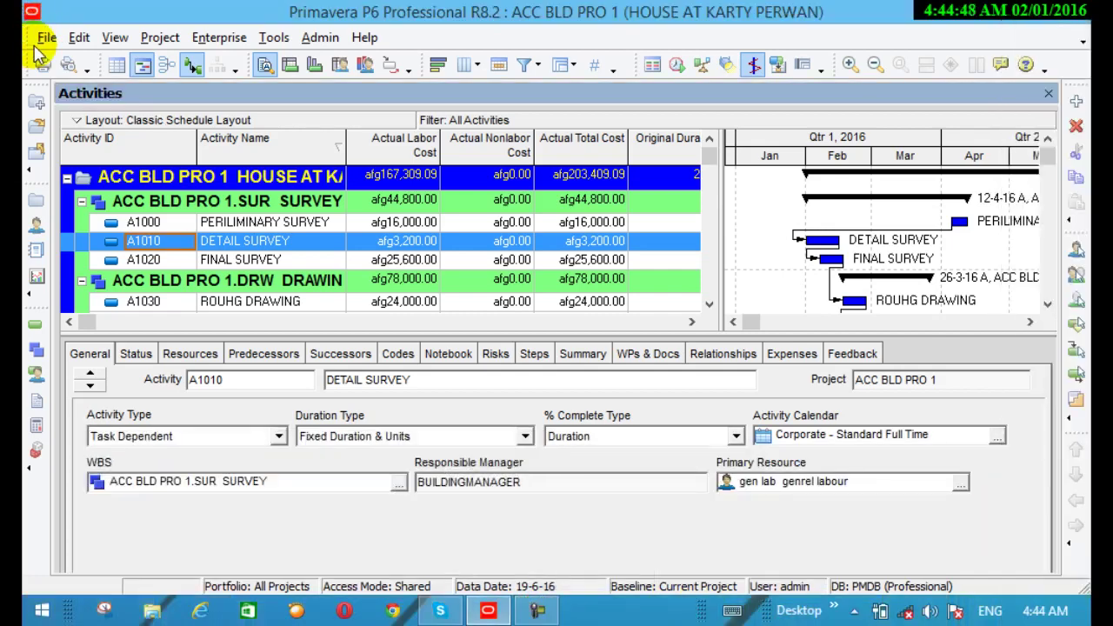
# Open the projects under the ACC node in shared access mode.
pyautogui.click(34, 40)
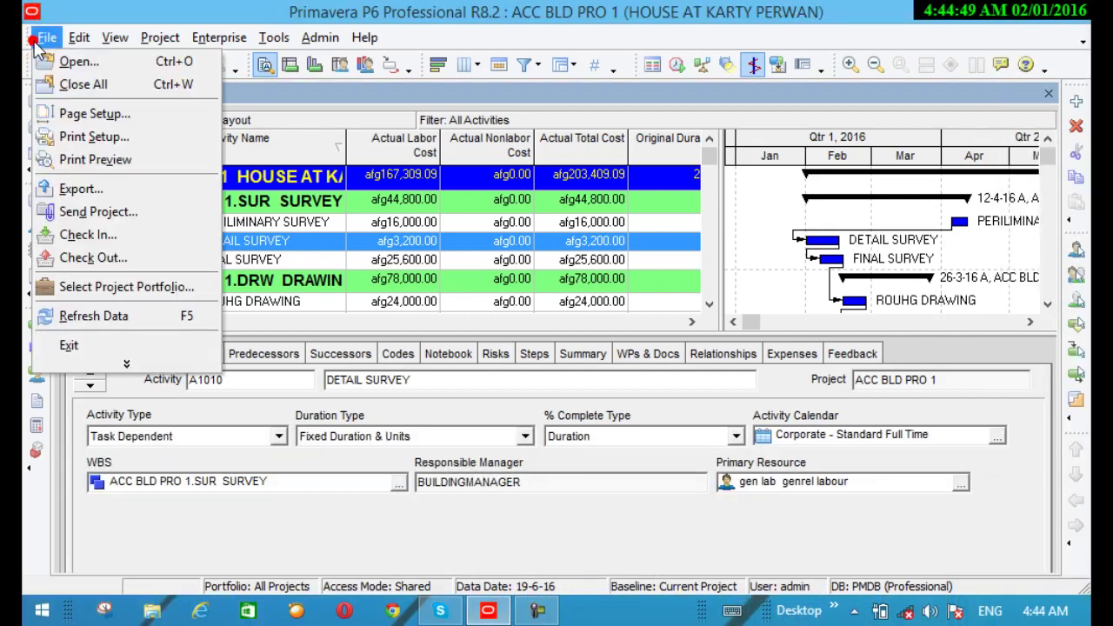
pyautogui.click(73, 62)
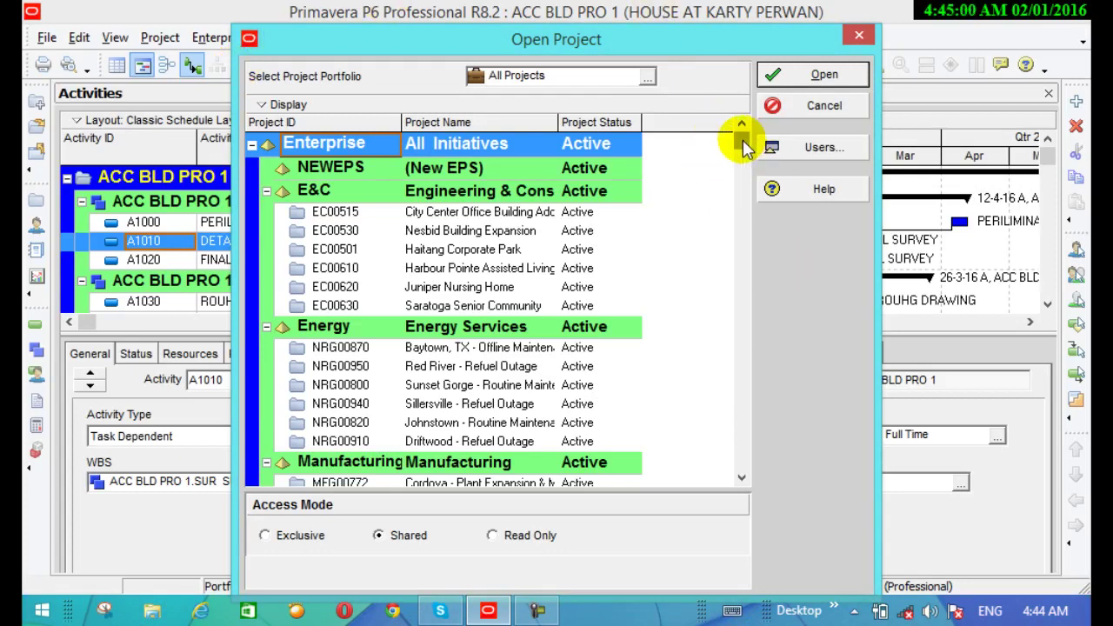
pyautogui.scroll(-1, 743, 161)
pyautogui.moveTo(743, 161); pyautogui.dragTo(757, 363)
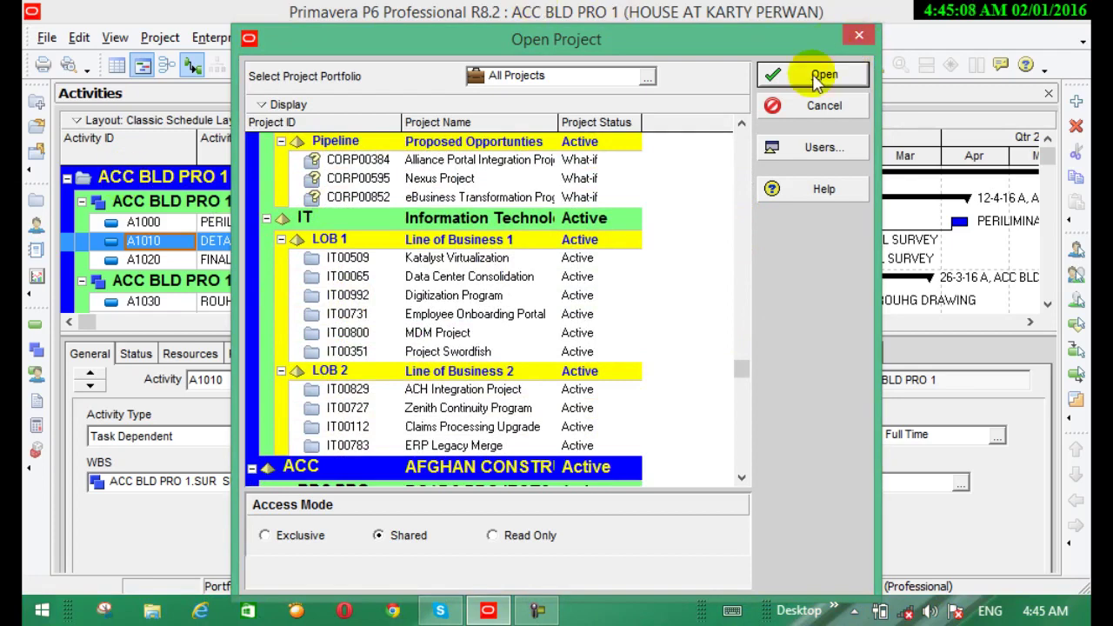
pyautogui.click(491, 473)
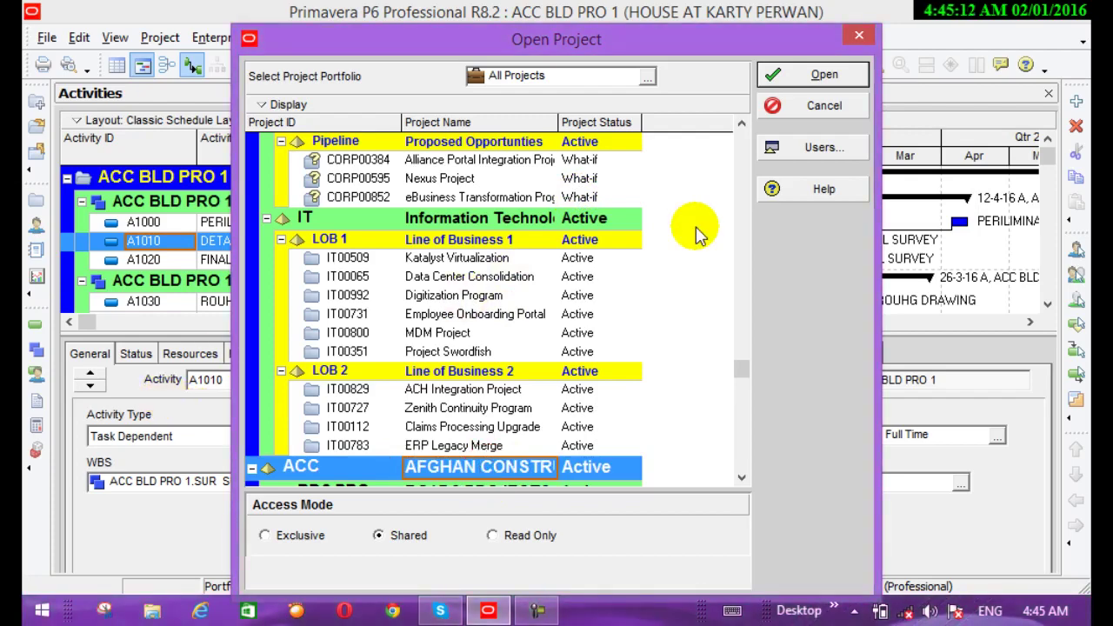
pyautogui.click(805, 74)
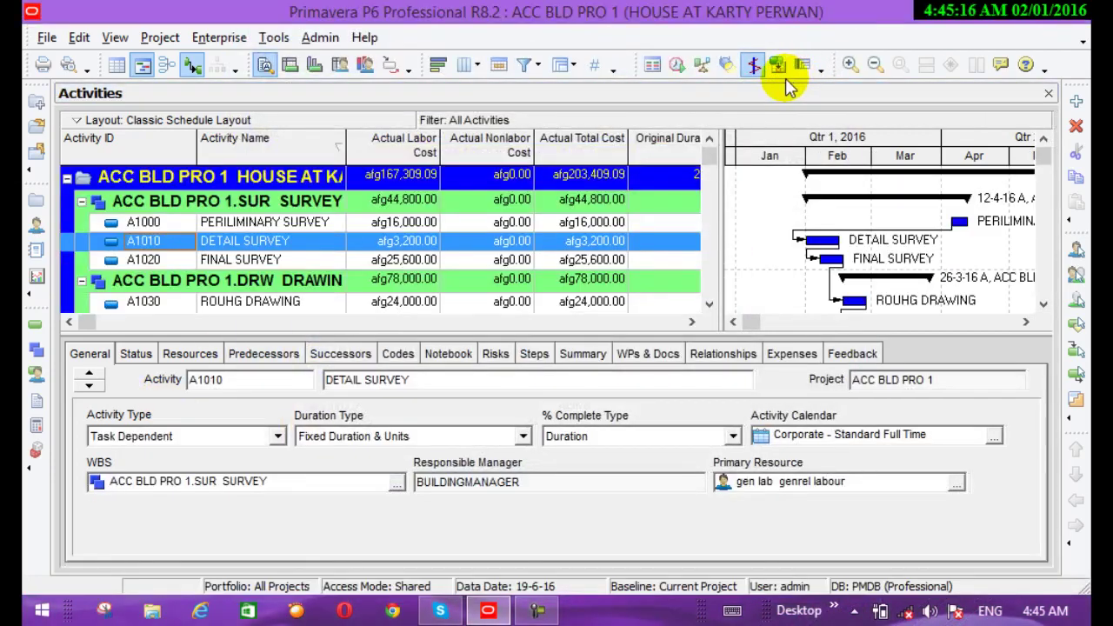
# Close all open projects.
pyautogui.click(46, 38)
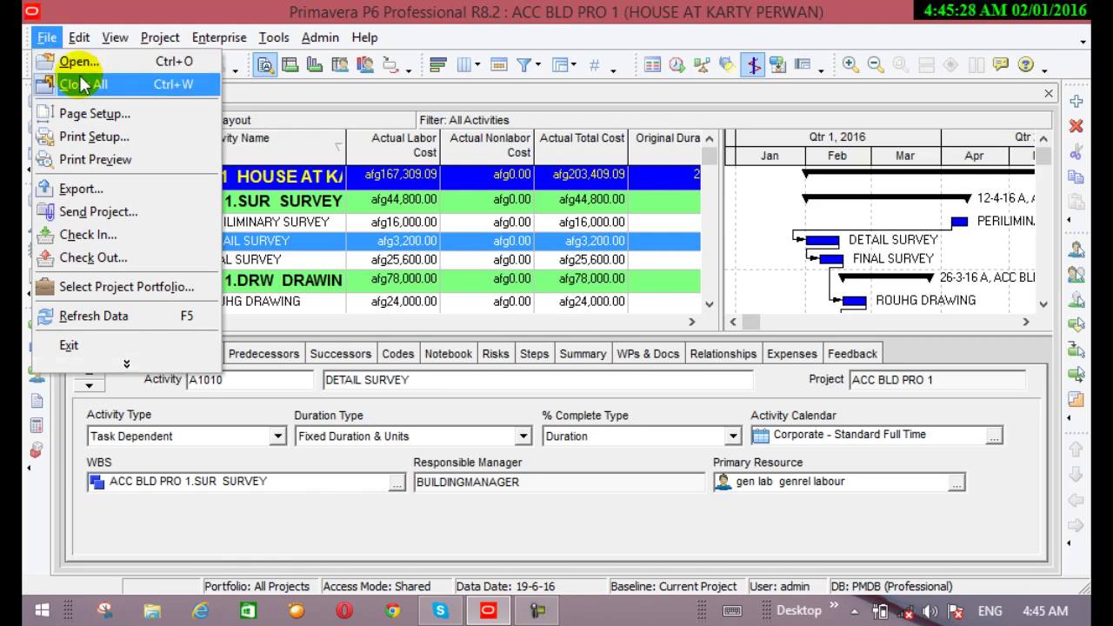
pyautogui.click(70, 84)
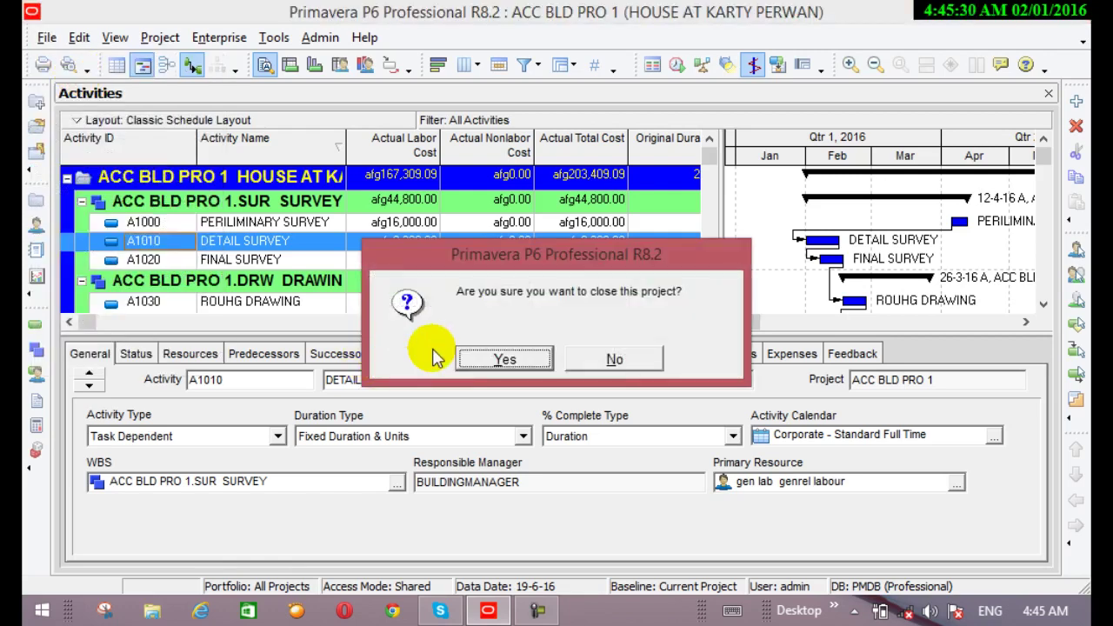
pyautogui.click(483, 361)
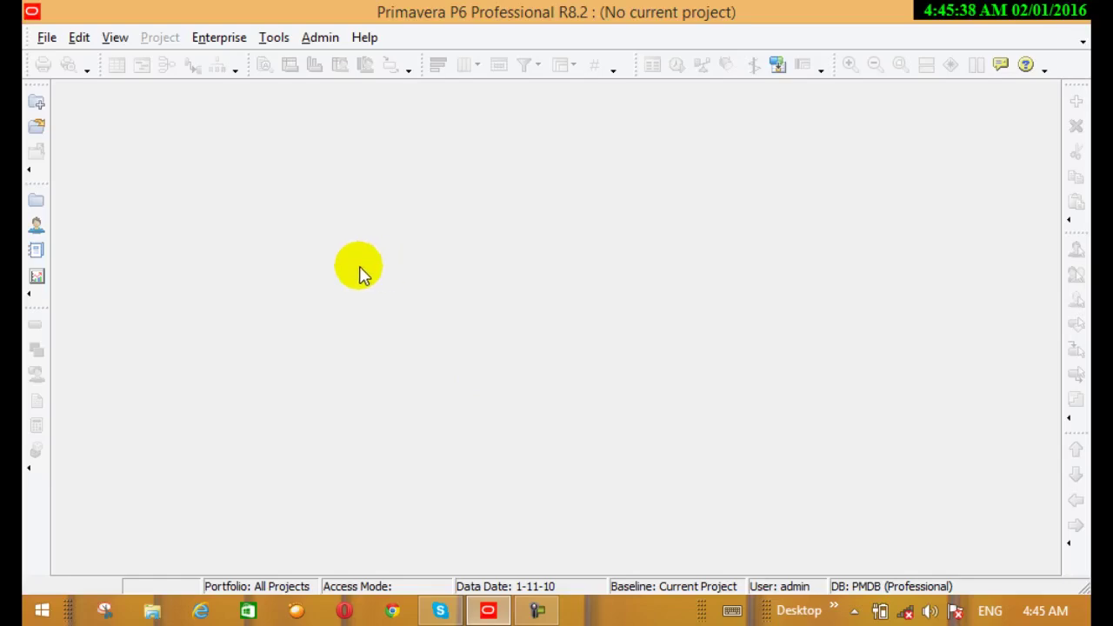
# Reopen the projects under the ACC node in shared access mode.
pyautogui.click(42, 38)
pyautogui.click(59, 66)
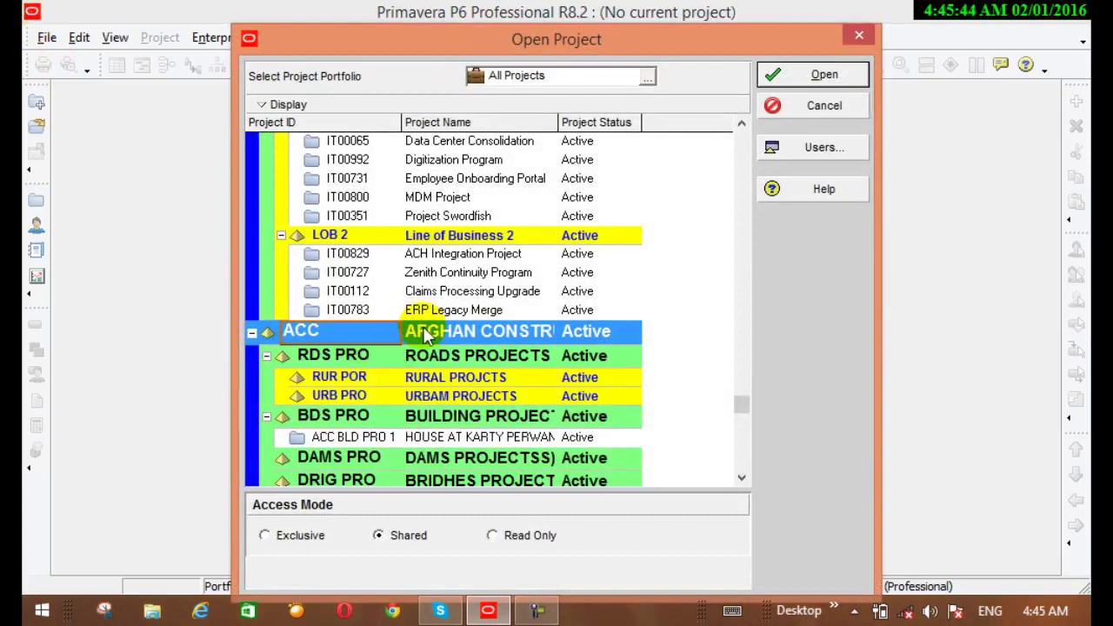
pyautogui.click(425, 335)
pyautogui.click(817, 76)
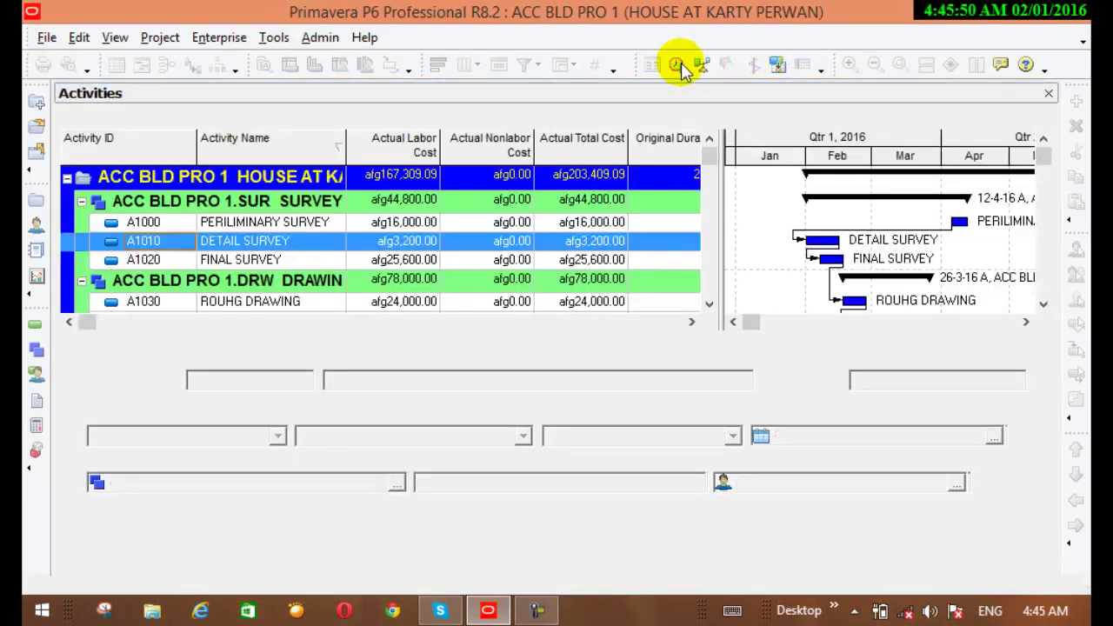
# In the page setup, set the left page margin to 1.25.
pyautogui.click(47, 38)
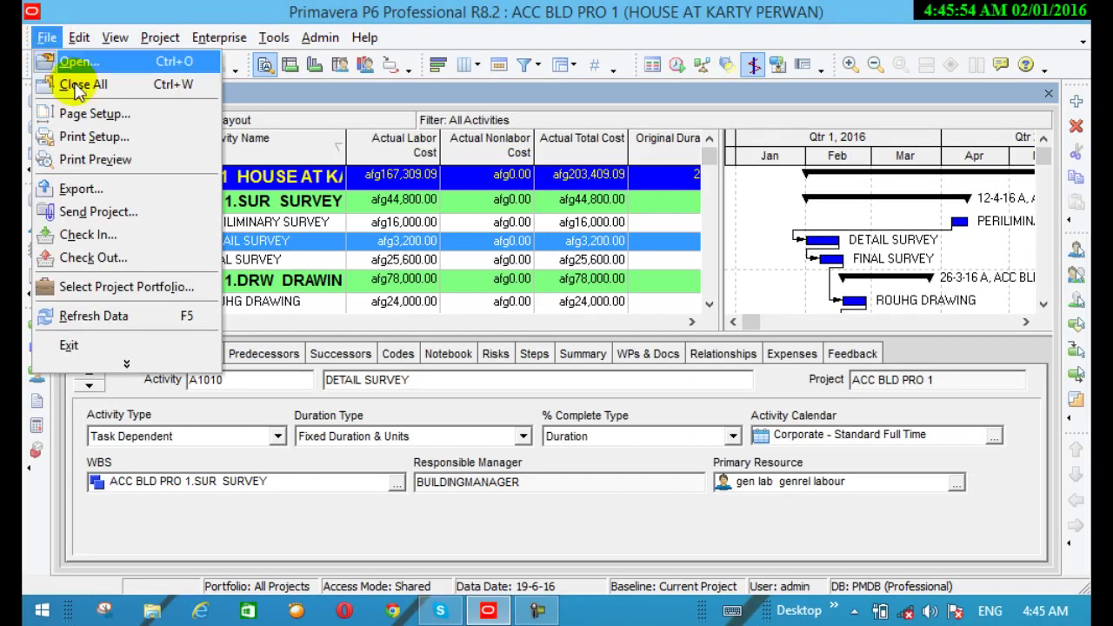
pyautogui.click(84, 114)
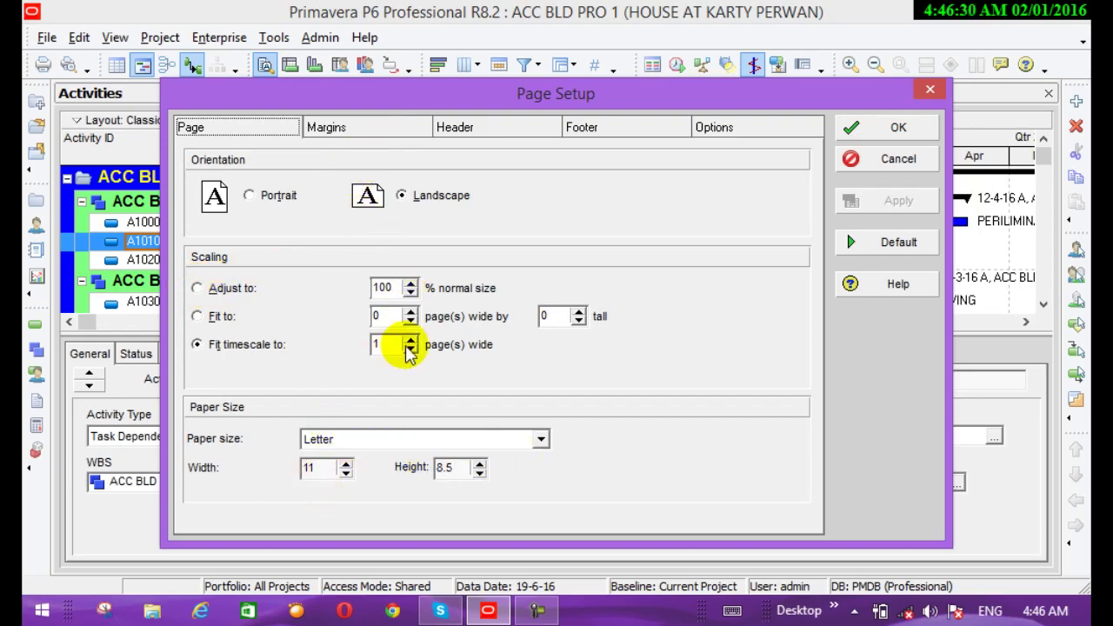
pyautogui.click(369, 127)
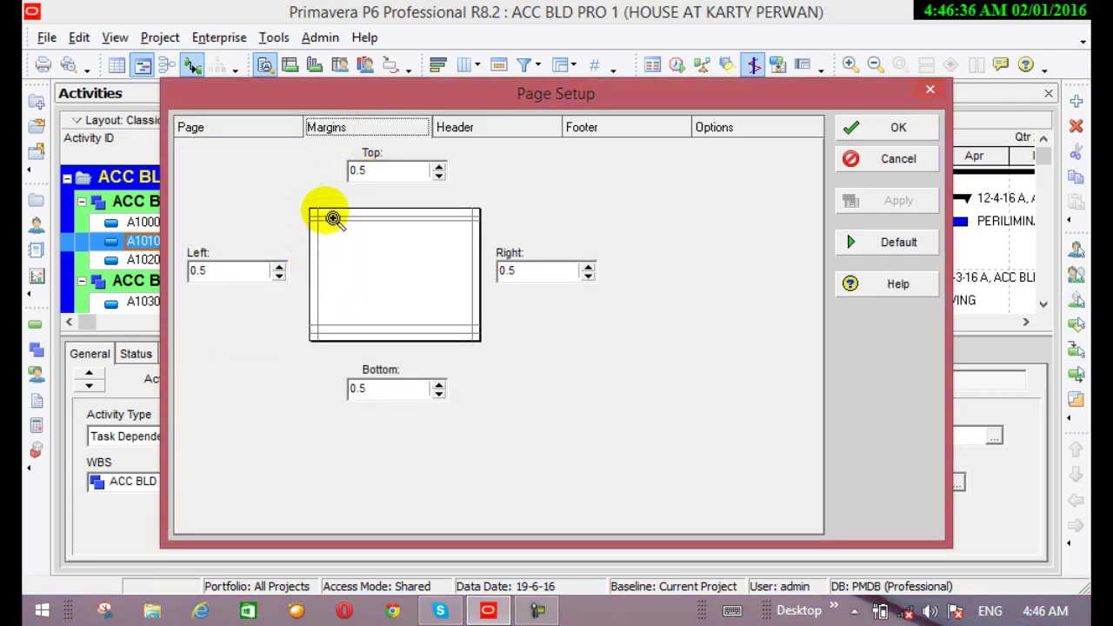
pyautogui.click(278, 266)
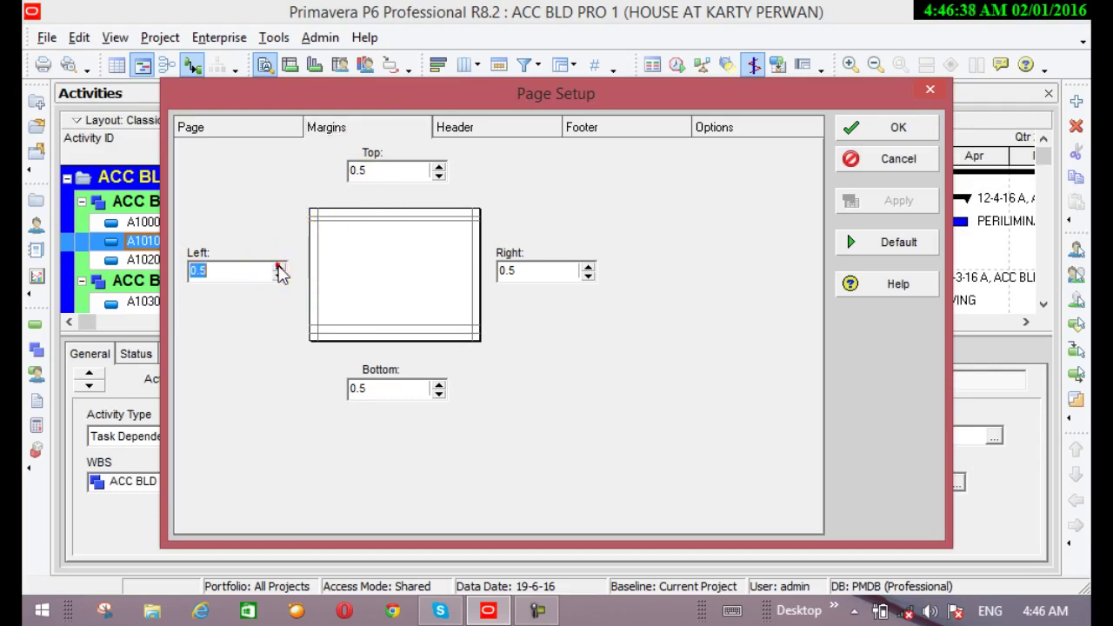
pyautogui.click(278, 266)
pyautogui.click(278, 266)
pyautogui.click(279, 266)
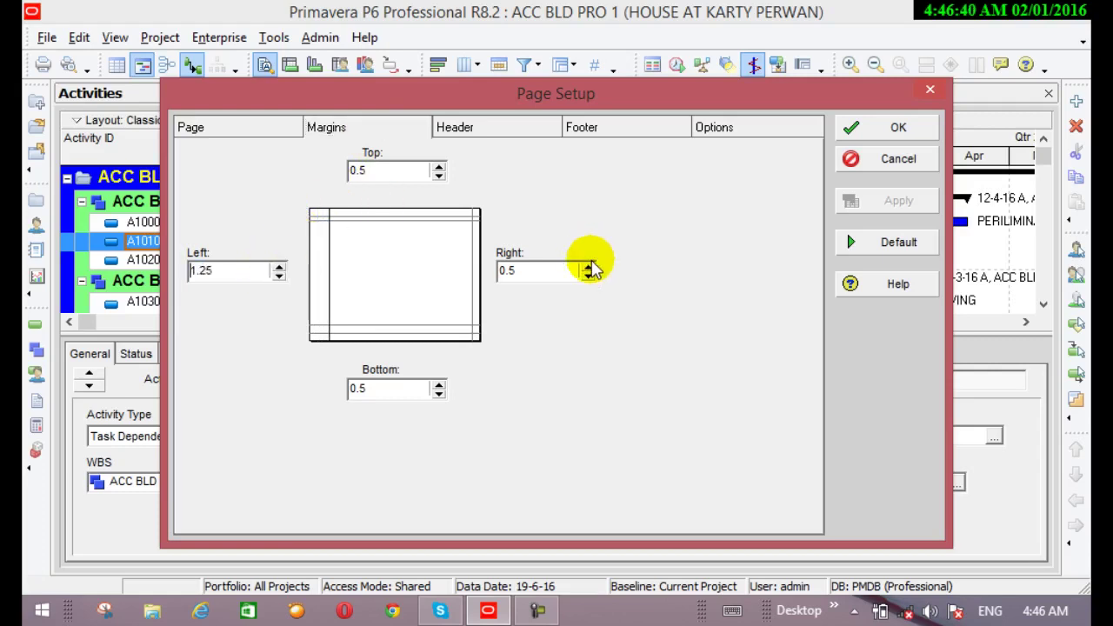
# Set the right and top page margins to 1 and reduce the left margin to 0.75.
pyautogui.click(588, 266)
pyautogui.click(588, 266)
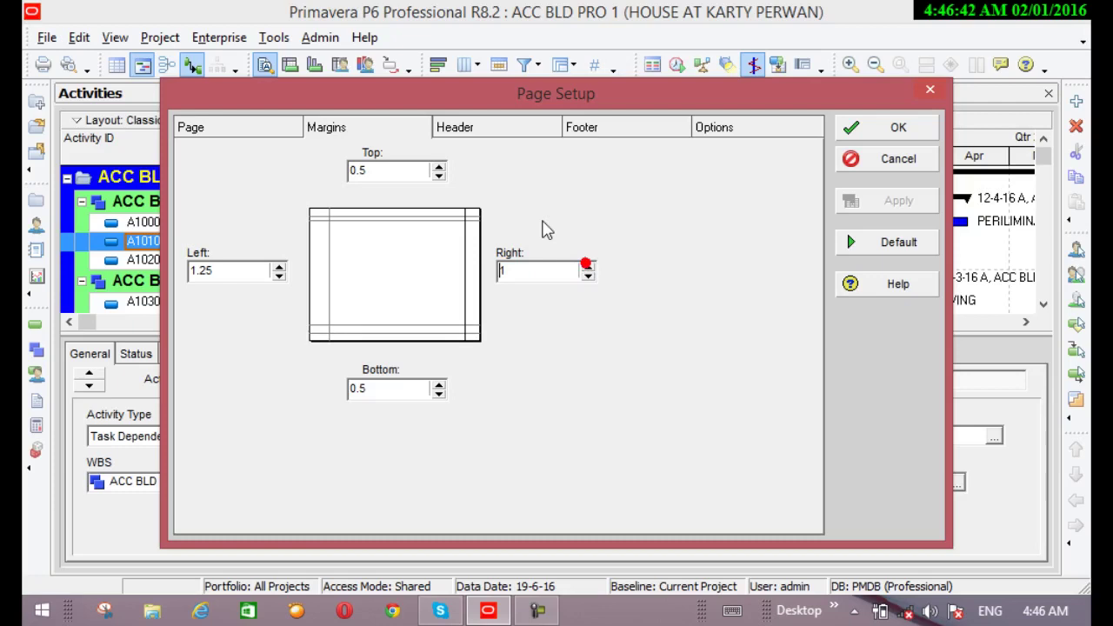
pyautogui.click(438, 166)
pyautogui.click(438, 167)
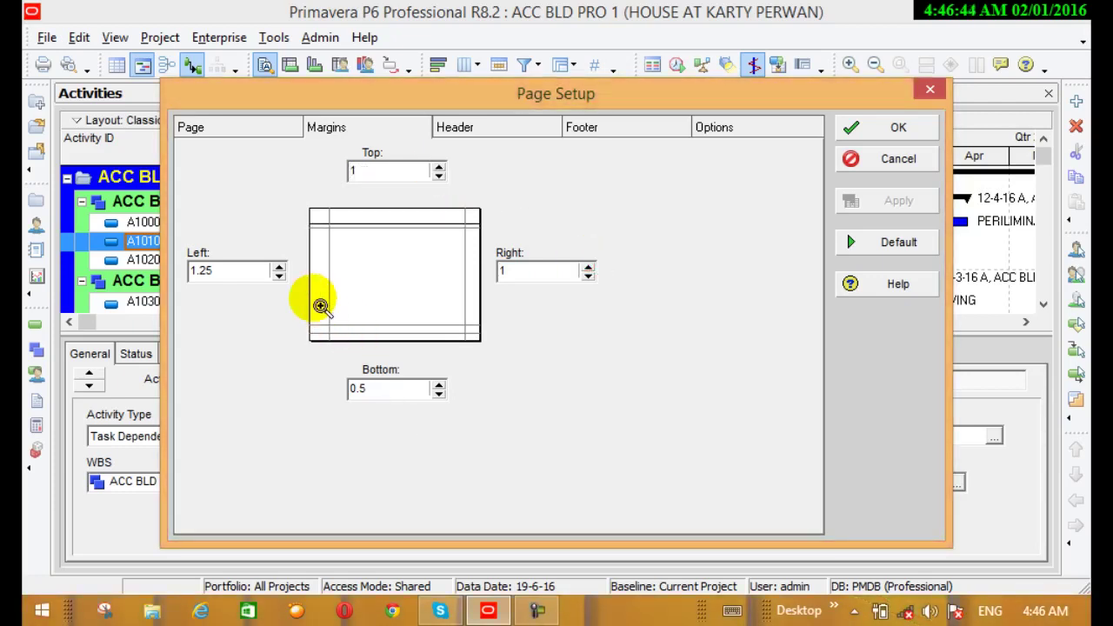
pyautogui.click(278, 277)
pyautogui.click(278, 276)
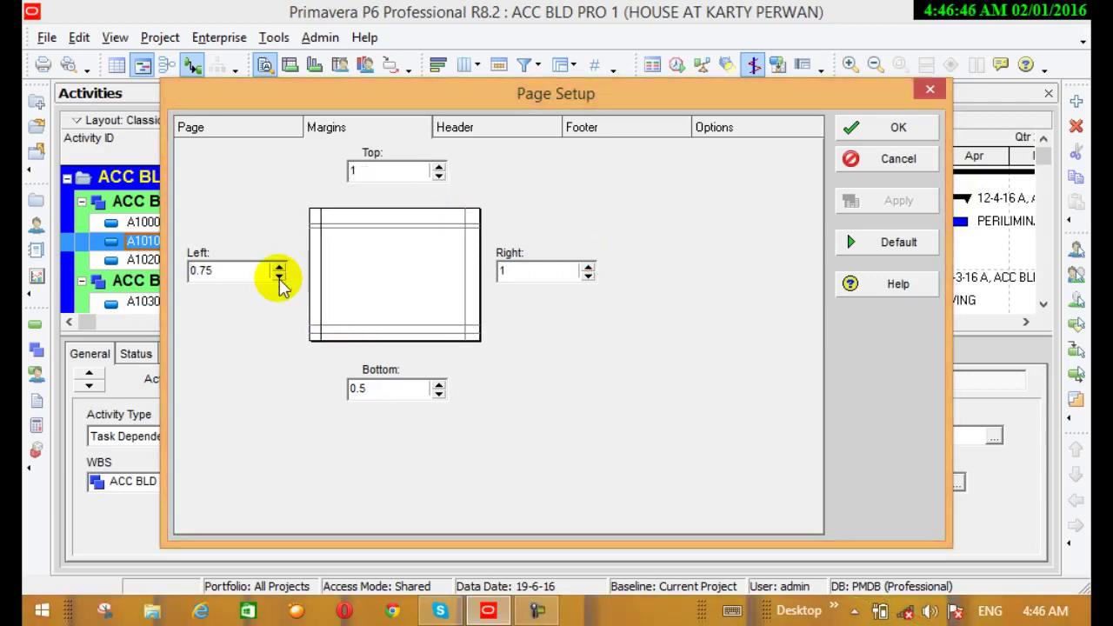
# In the page header settings, hide the section divider lines and reduce the header to 1 section.
pyautogui.click(461, 130)
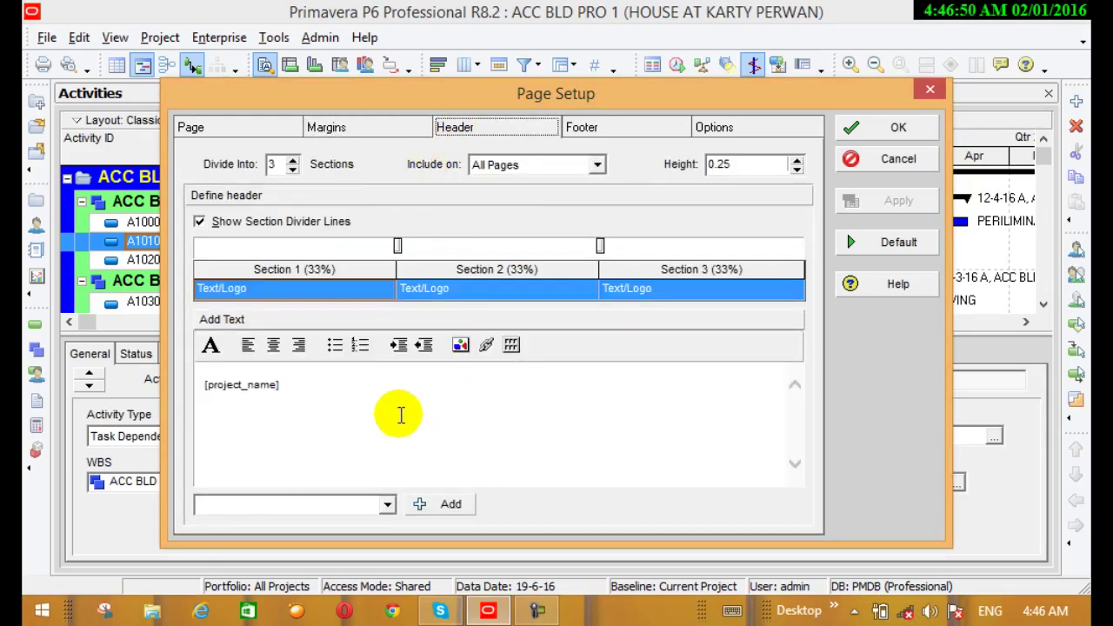
pyautogui.click(201, 223)
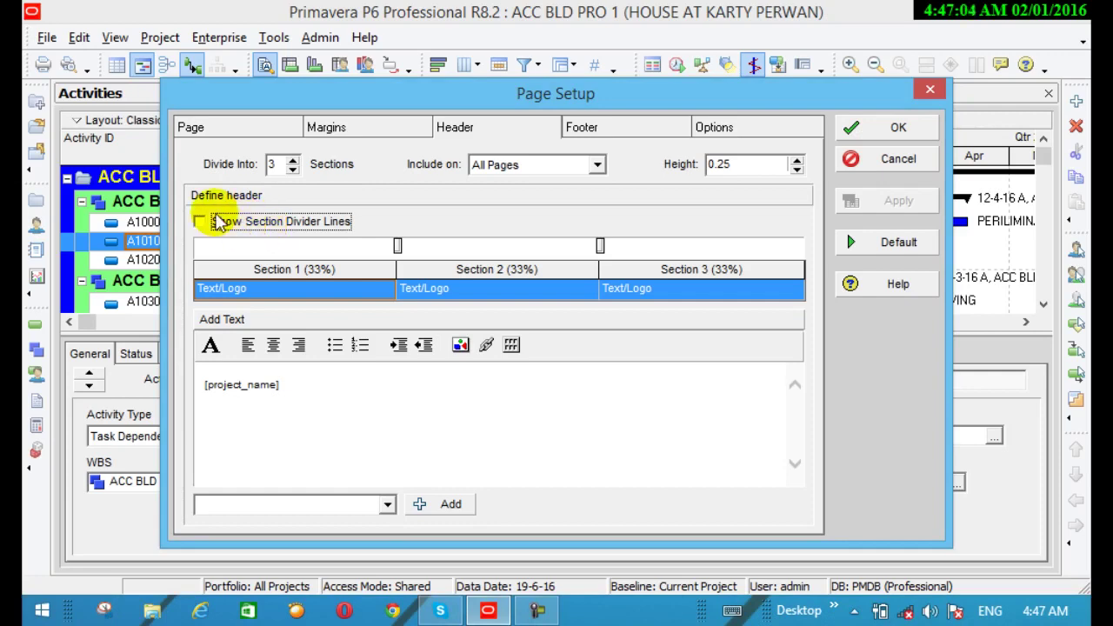
pyautogui.click(207, 223)
pyautogui.click(202, 222)
pyautogui.click(292, 169)
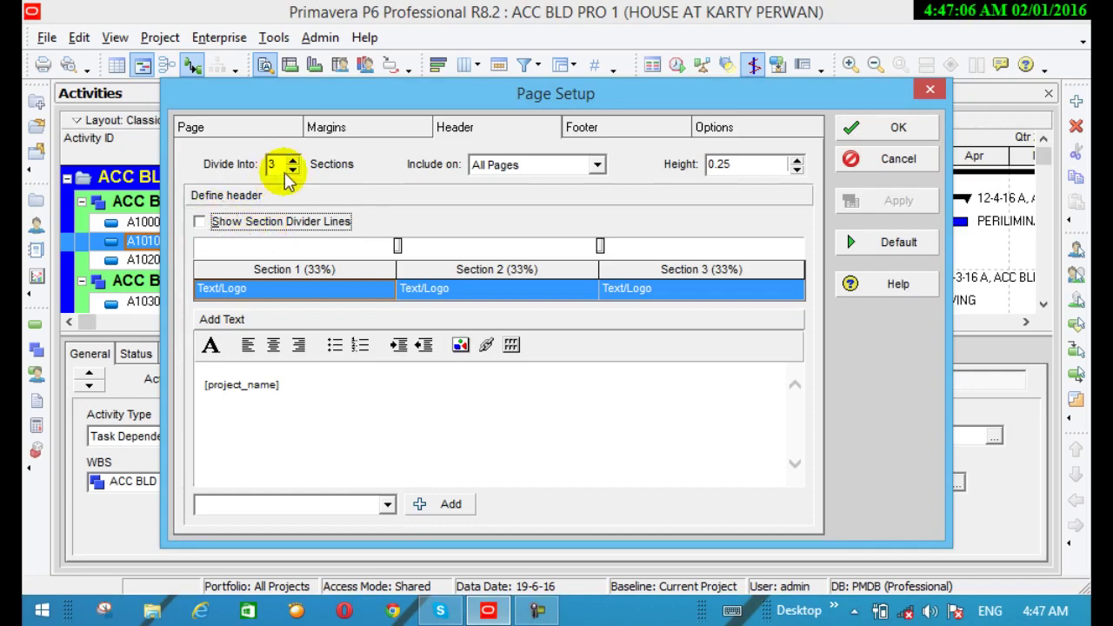
pyautogui.click(292, 169)
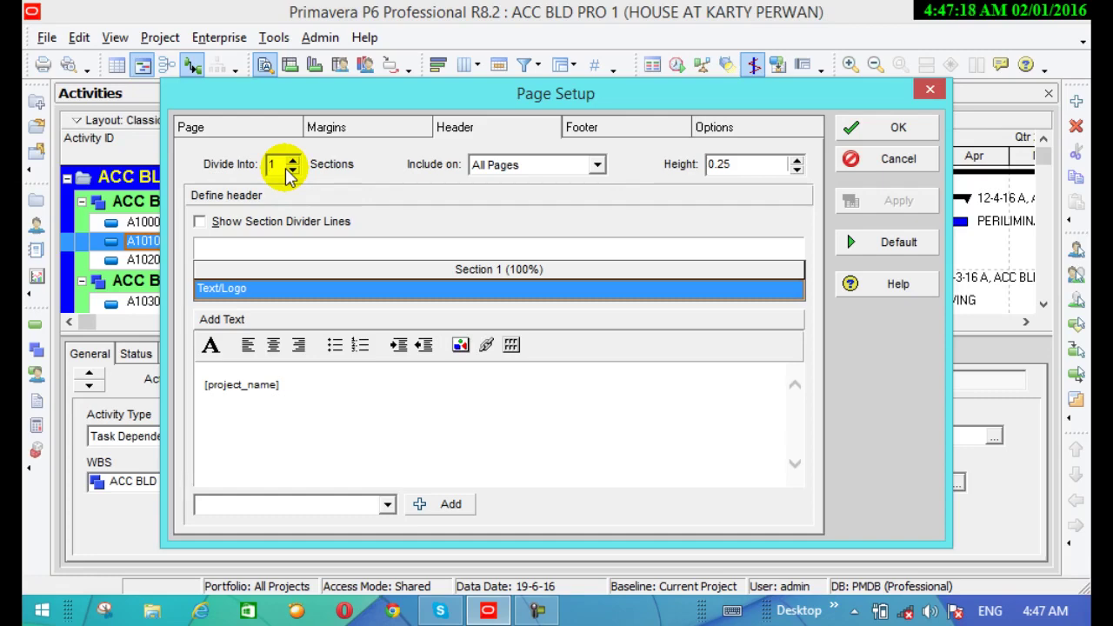
# Show the header's section divider lines and divide the header into 2 sections.
pyautogui.click(199, 222)
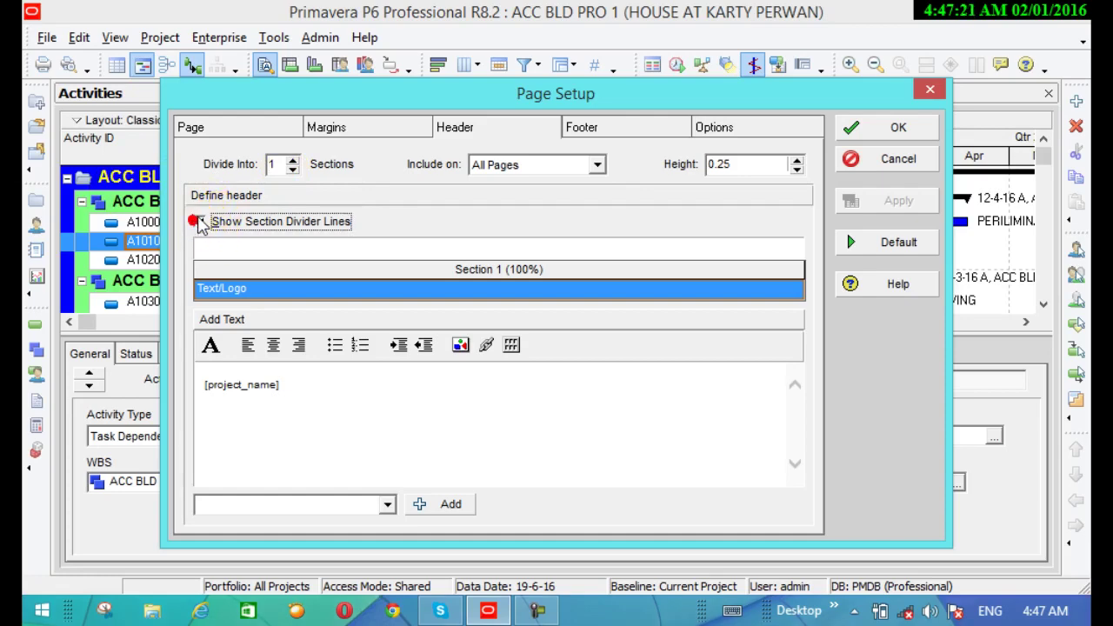
pyautogui.click(296, 167)
pyautogui.click(292, 160)
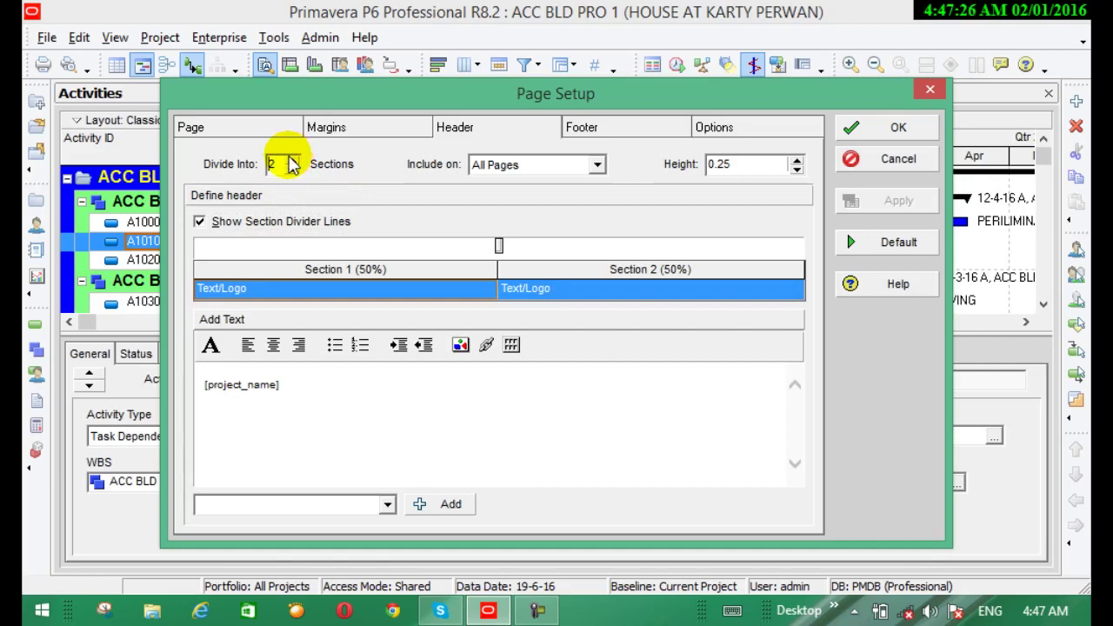
# Keep header section 1 as Text/Logo and replace its project name field with the text "ACC PROJECT".
pyautogui.click(390, 293)
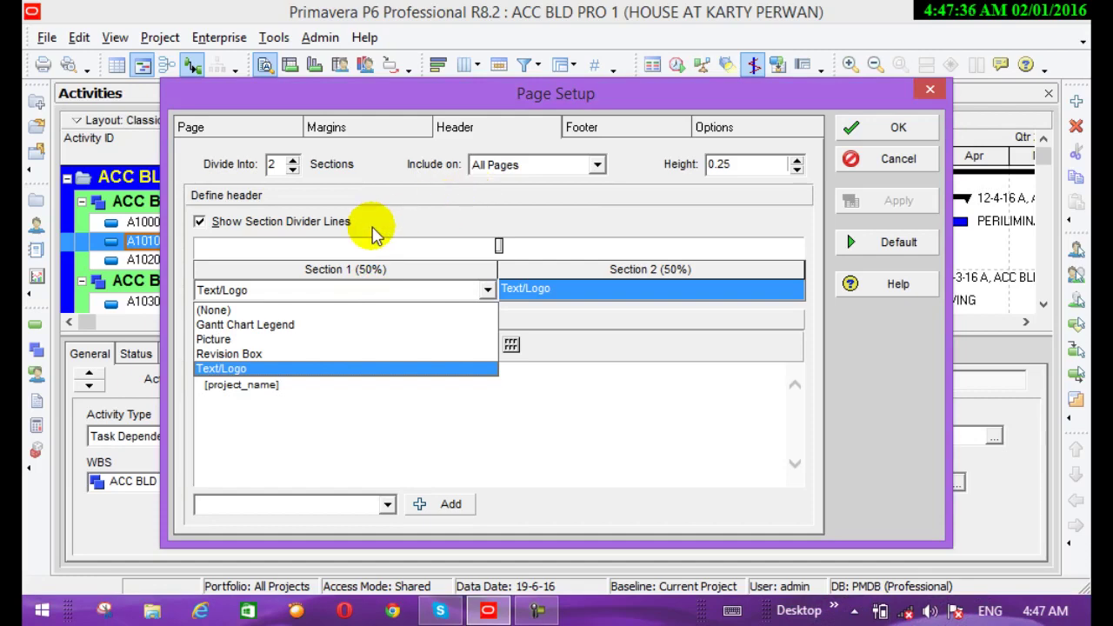
pyautogui.click(259, 369)
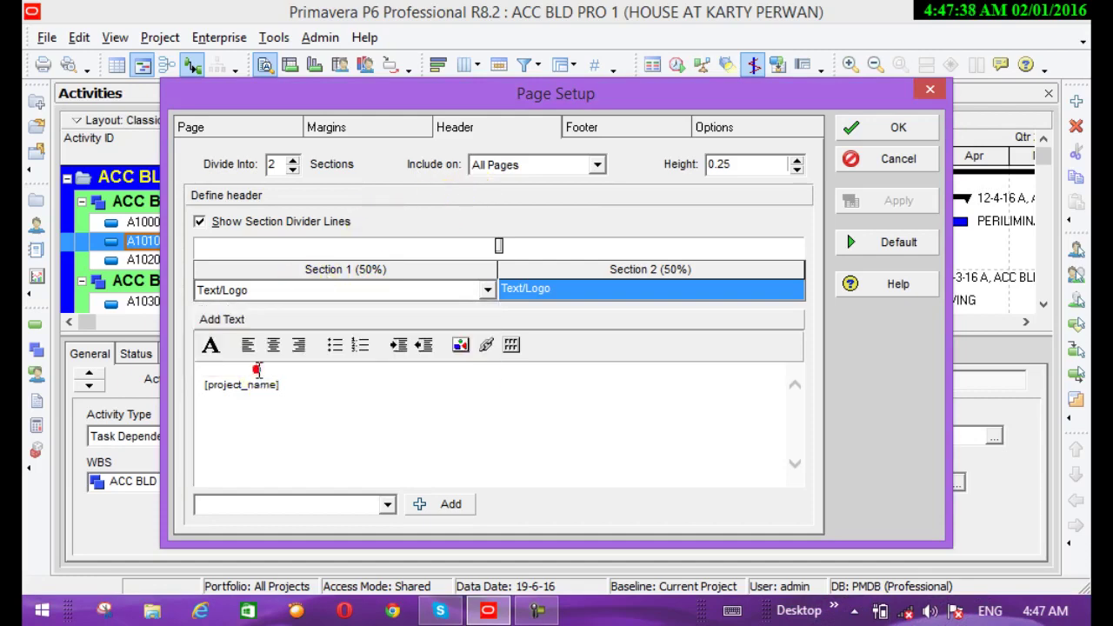
pyautogui.click(329, 401)
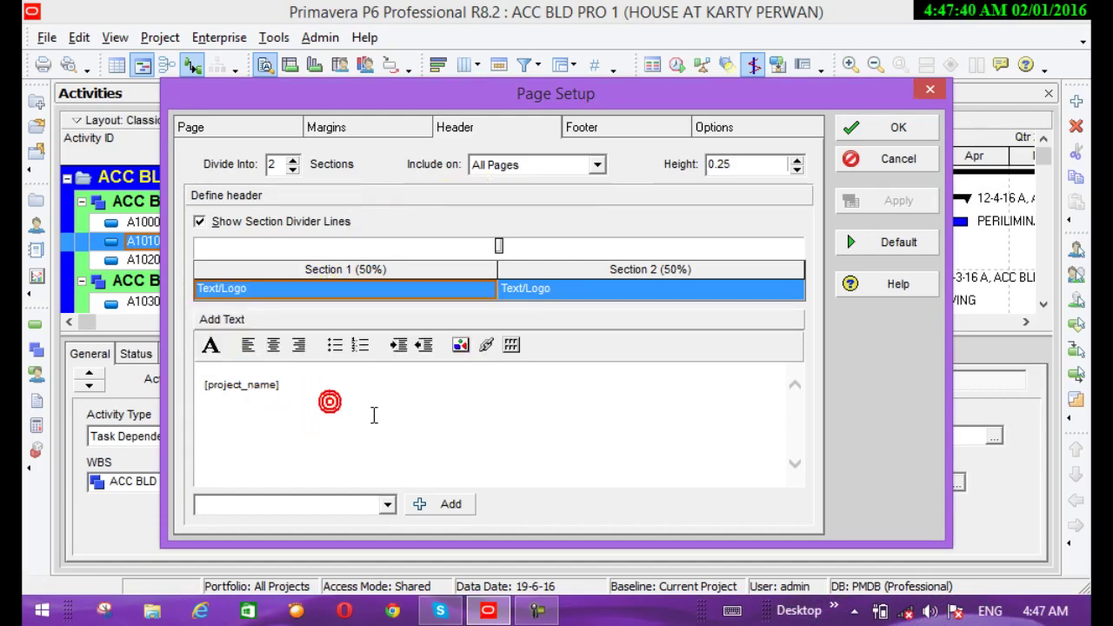
pyautogui.moveTo(321, 391); pyautogui.dragTo(175, 375)
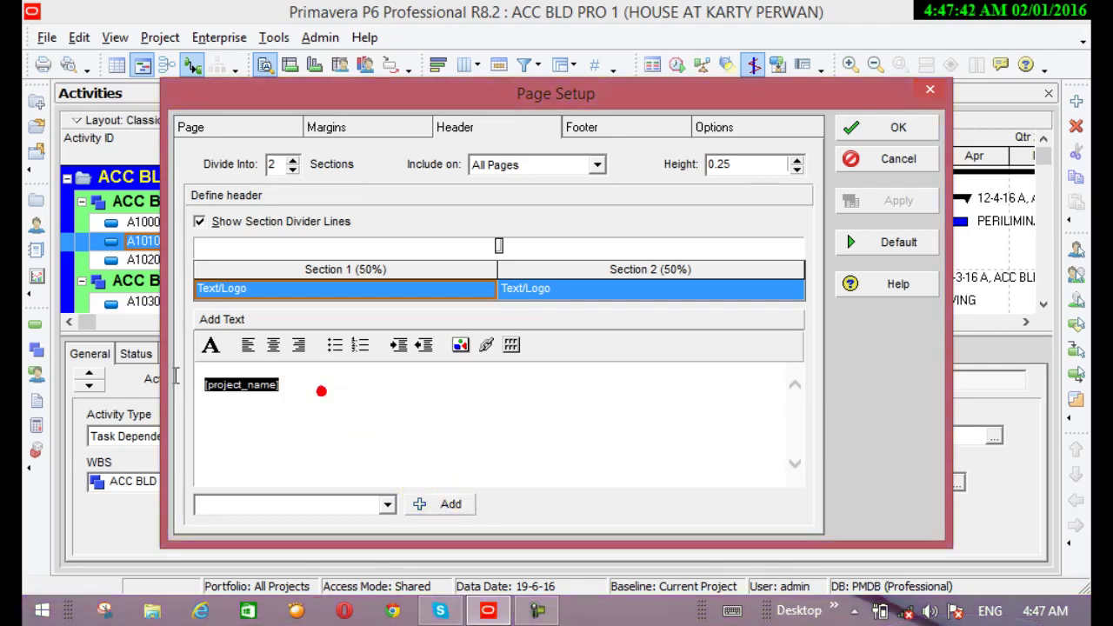
pyautogui.write('a')
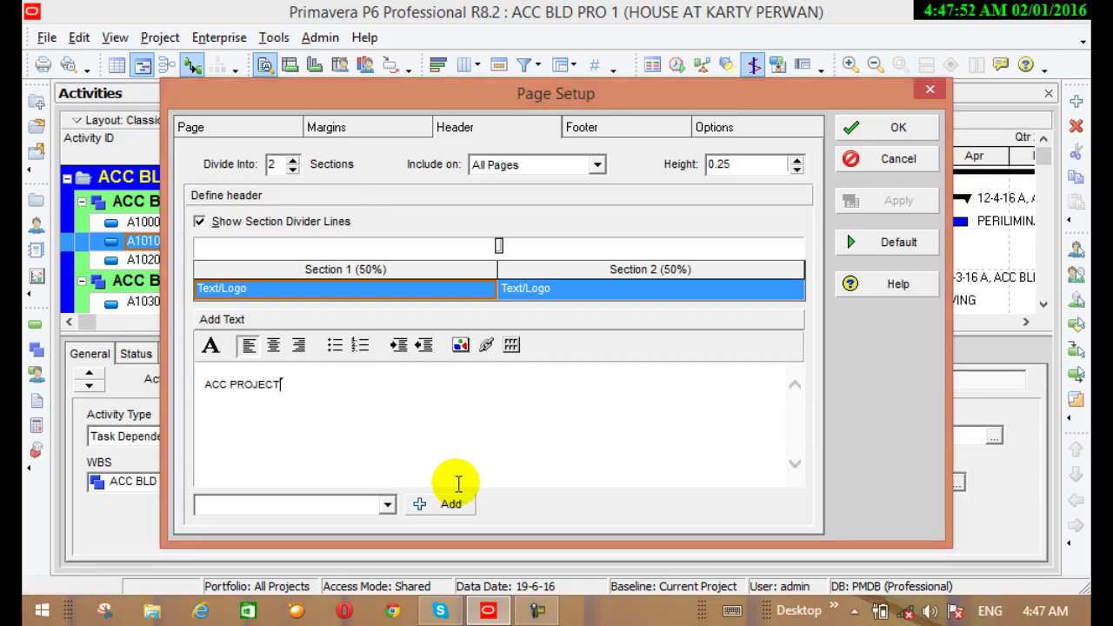
pyautogui.press('Return')
pyautogui.press('Return')
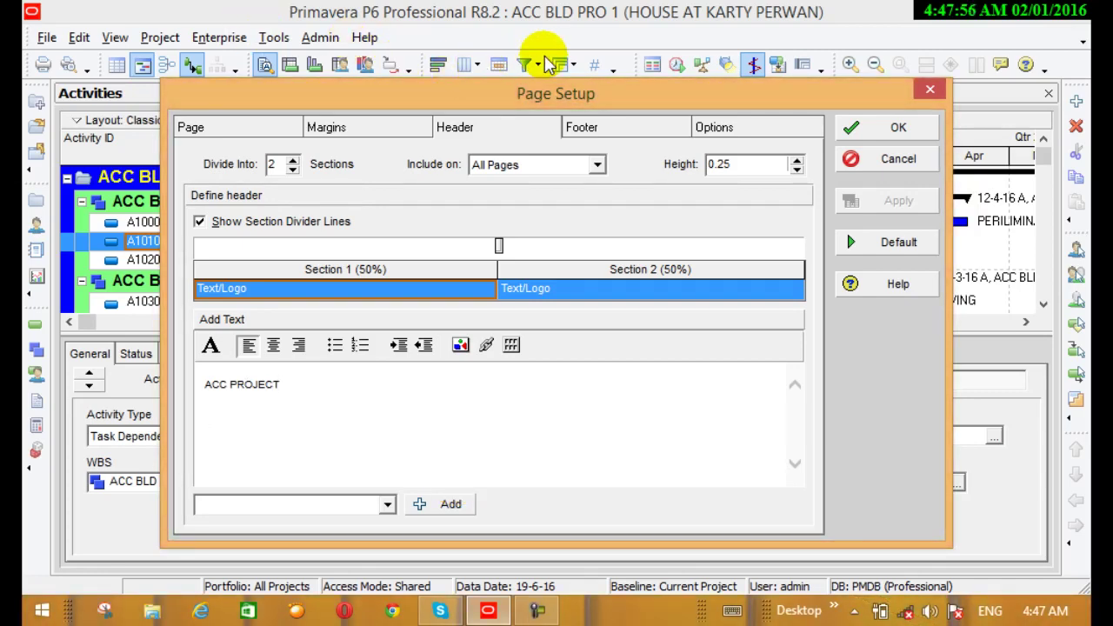
# Set the content type of header section 2 to Picture.
pyautogui.click(637, 297)
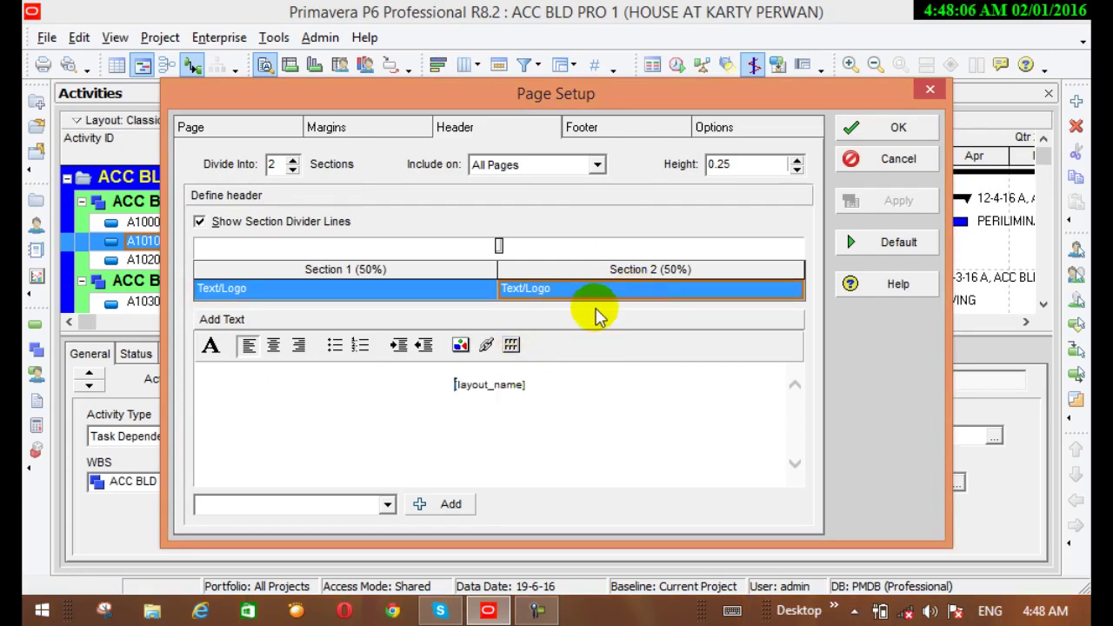
pyautogui.click(603, 290)
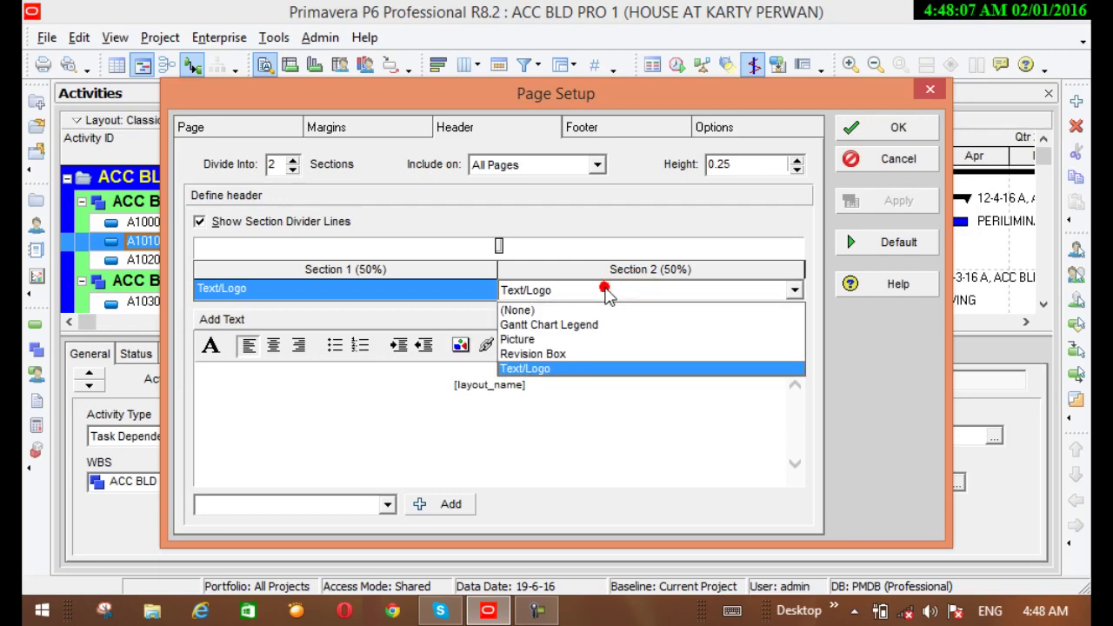
pyautogui.click(579, 341)
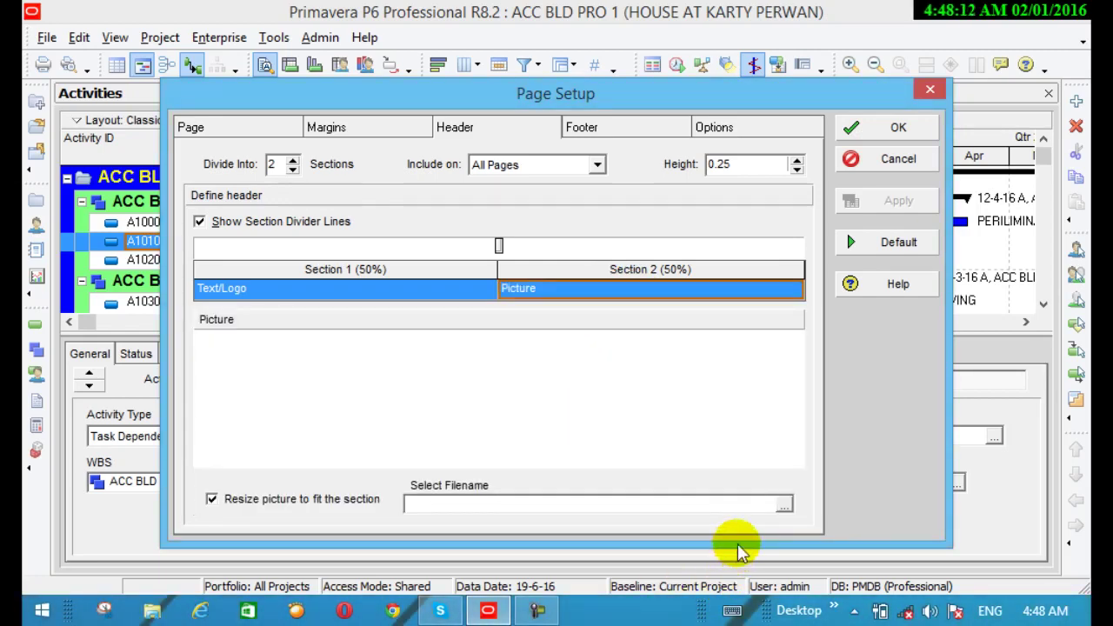
pyautogui.click(783, 505)
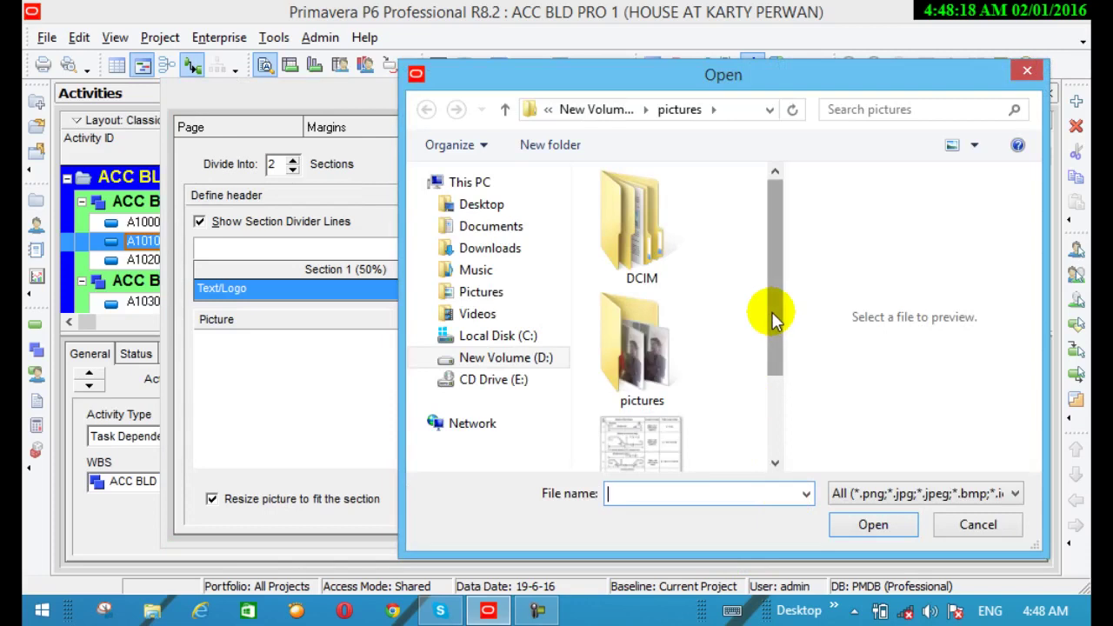
pyautogui.moveTo(770, 320); pyautogui.dragTo(773, 386)
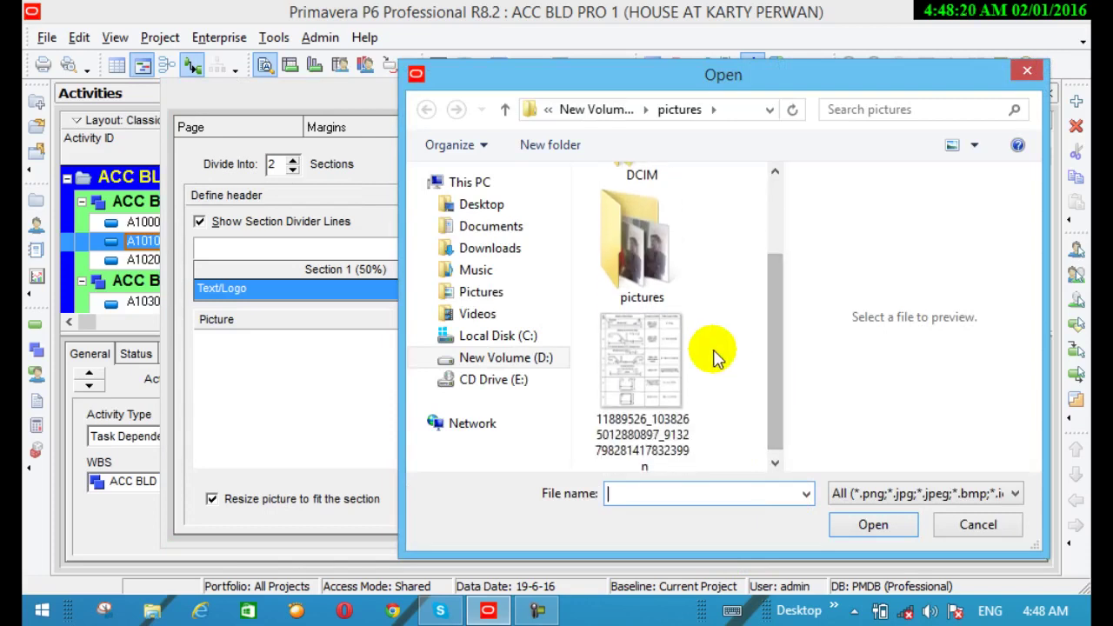
pyautogui.click(678, 348)
pyautogui.click(872, 525)
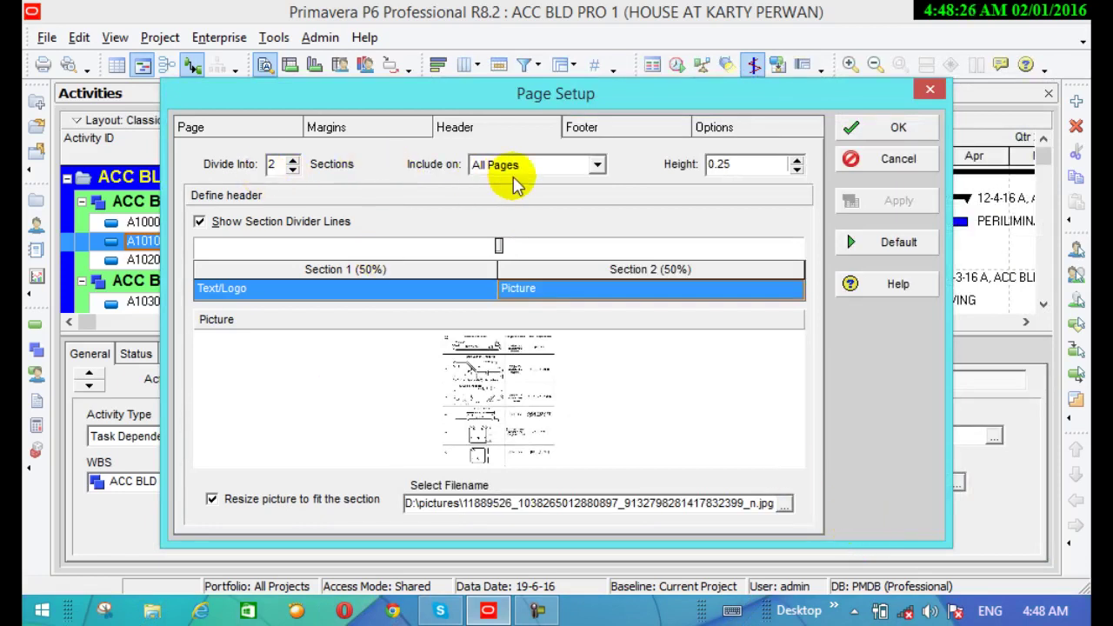
# Keep the header included on All Pages and set its height to 0.5.
pyautogui.click(595, 164)
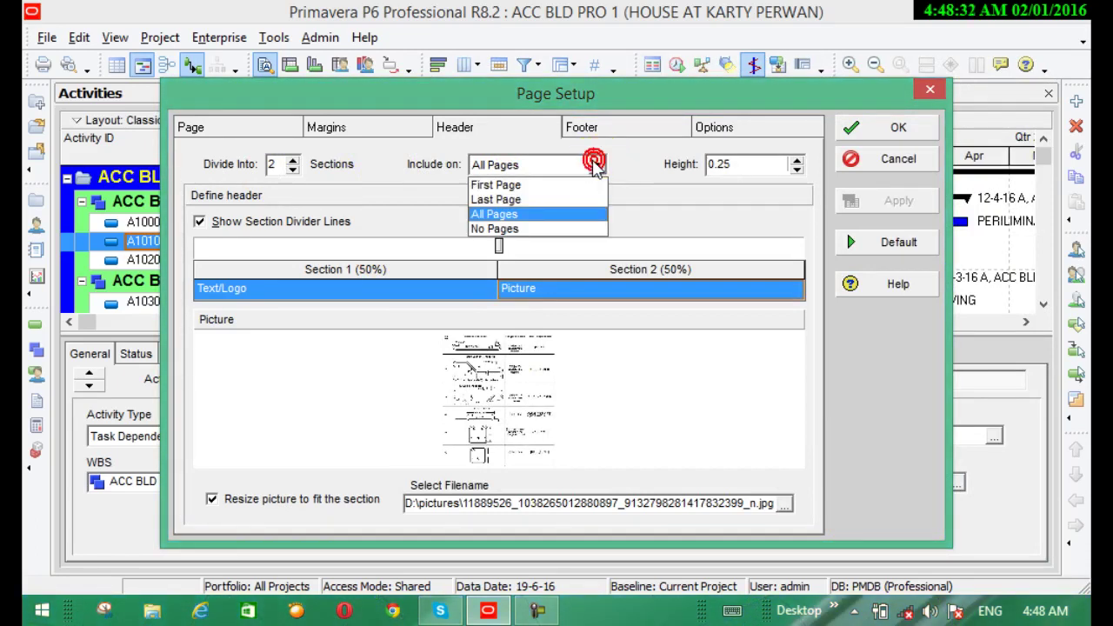
pyautogui.click(513, 214)
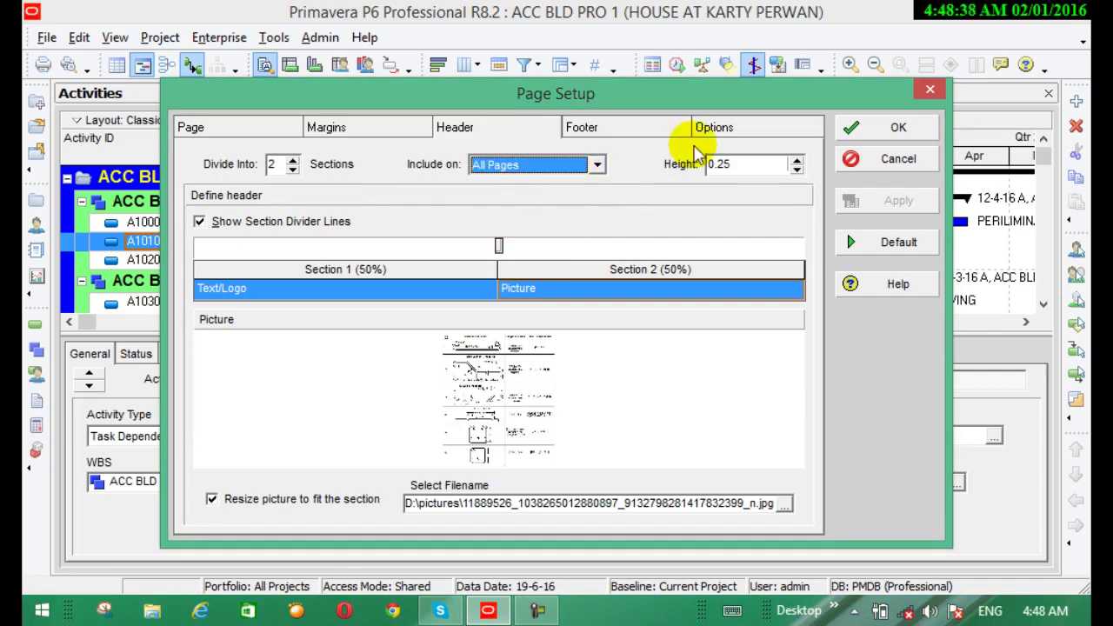
pyautogui.click(796, 164)
pyautogui.click(795, 163)
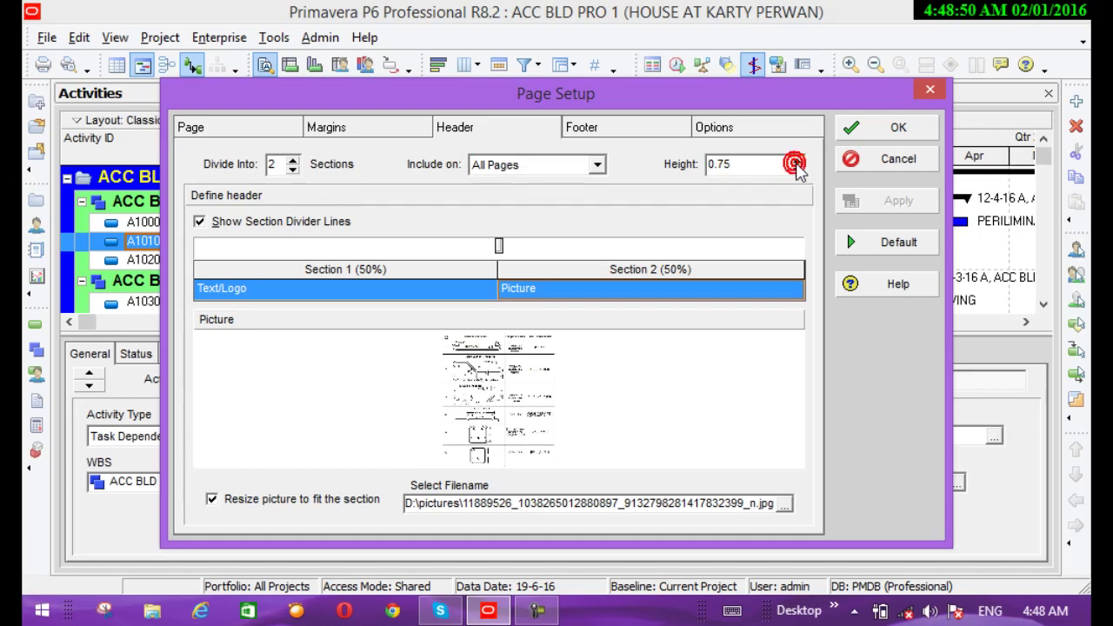
pyautogui.click(796, 169)
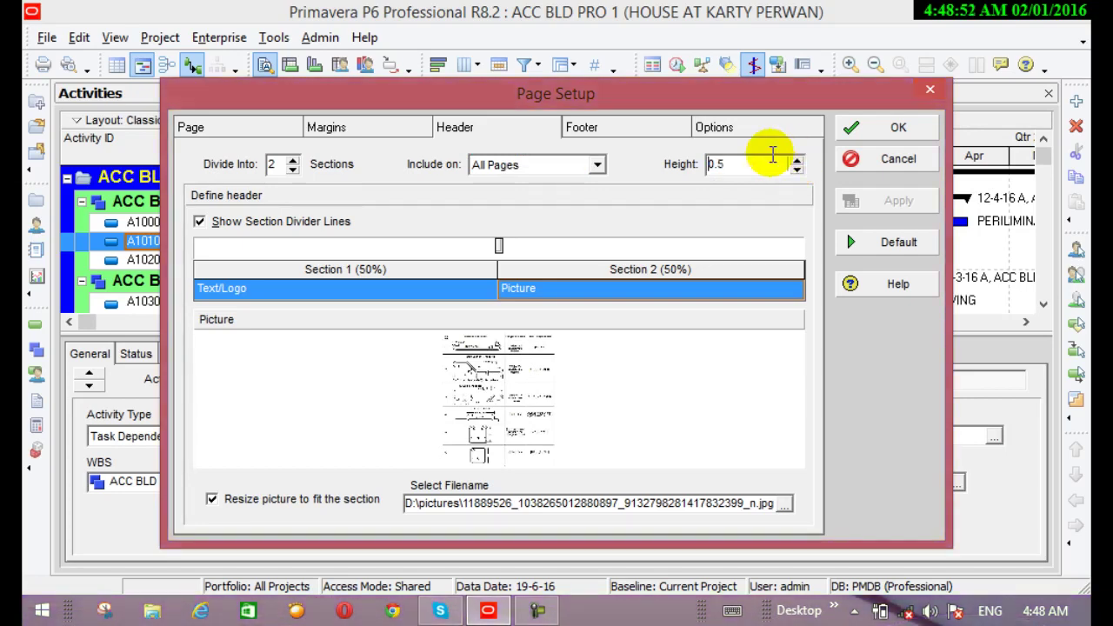
# In the page footer settings, keep section 1 as Gantt Chart Legend and divide the footer into 2 sections.
pyautogui.click(629, 130)
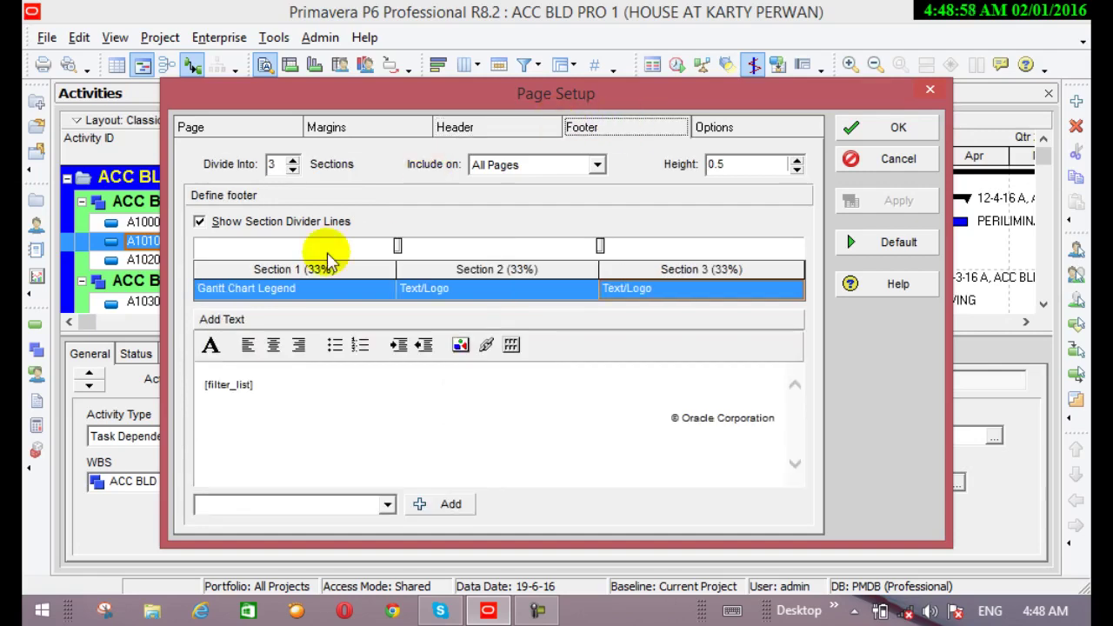
pyautogui.click(375, 286)
pyautogui.click(376, 290)
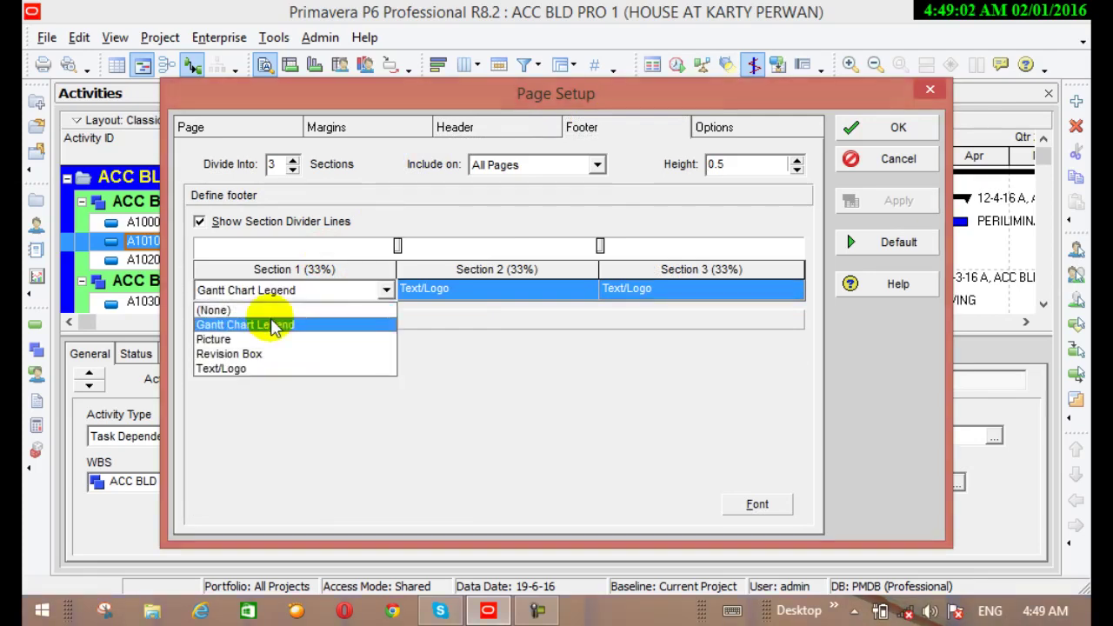
pyautogui.click(221, 217)
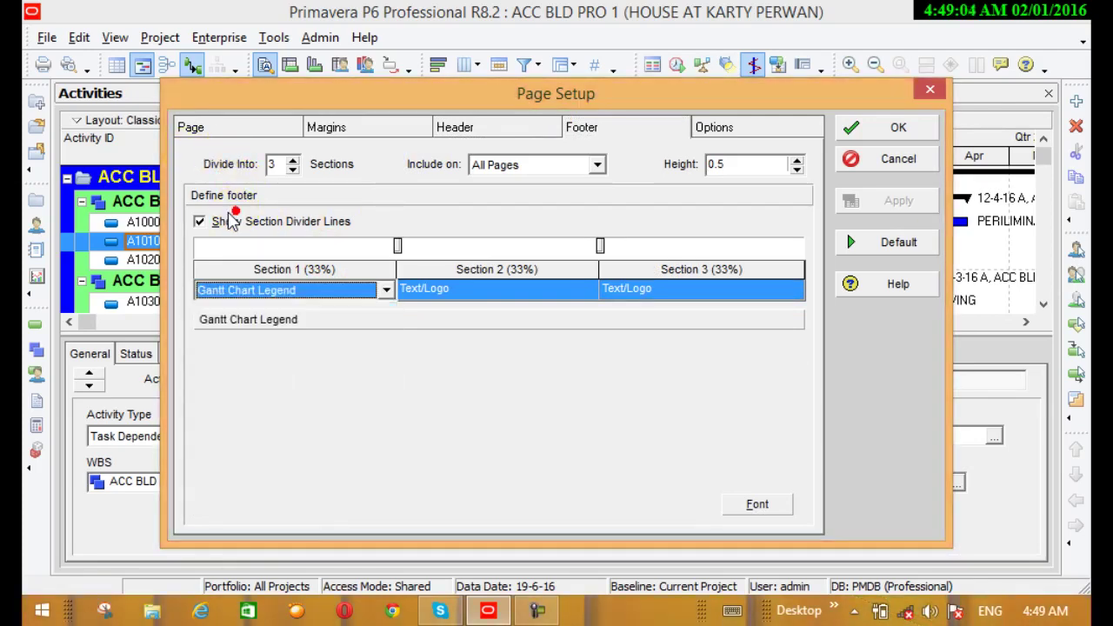
pyautogui.click(292, 170)
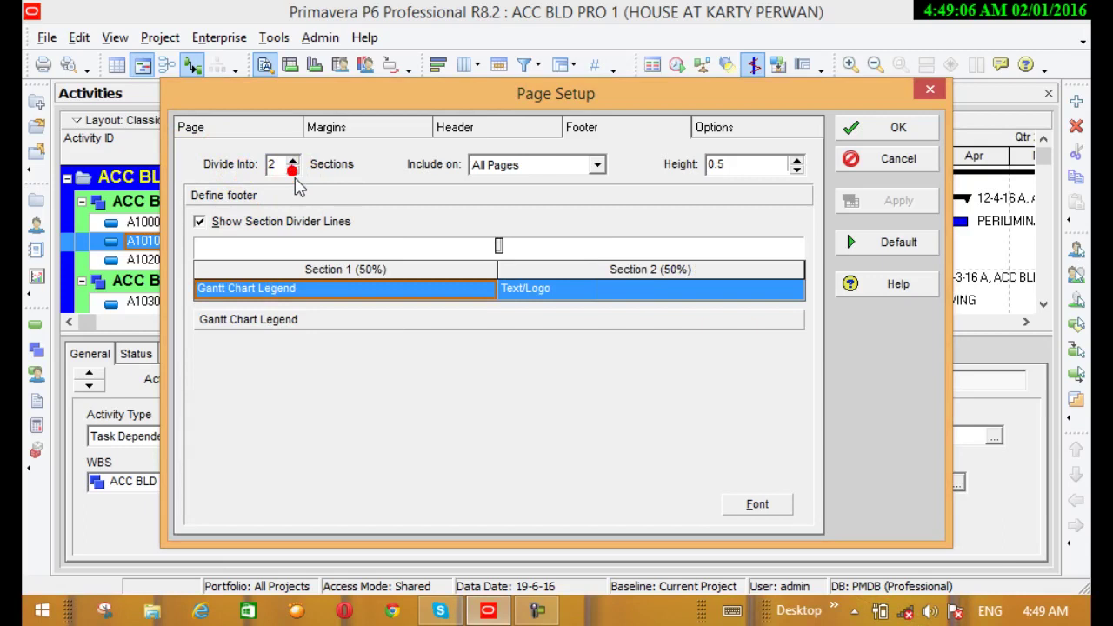
# Confirm Gantt Chart Legend as the content of the widened footer section 1 and accept the page setup.
pyautogui.click(402, 292)
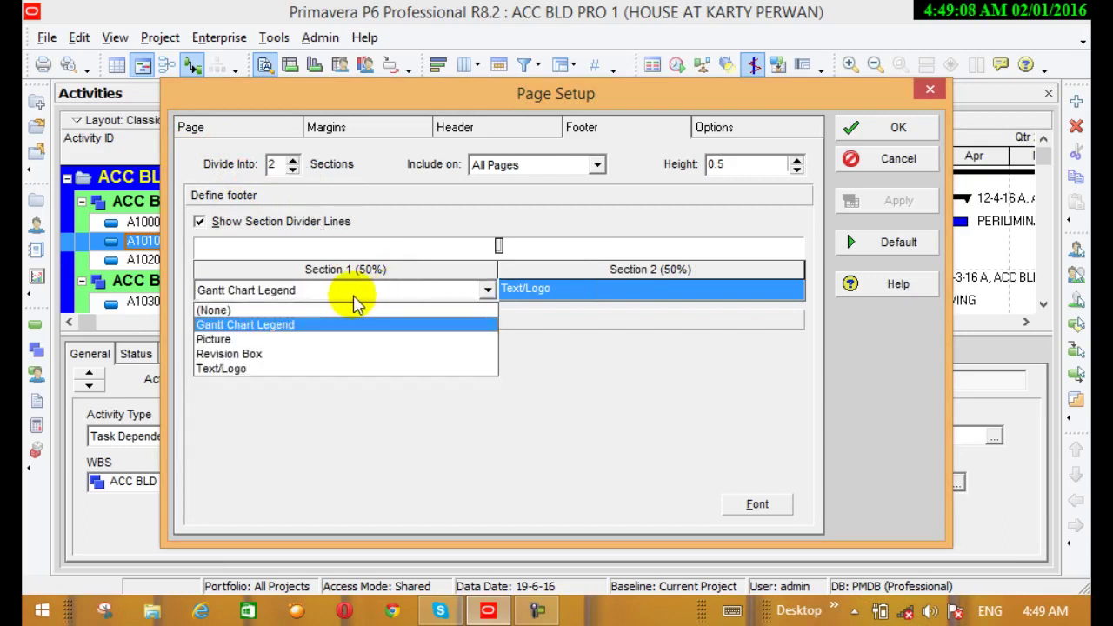
pyautogui.click(299, 329)
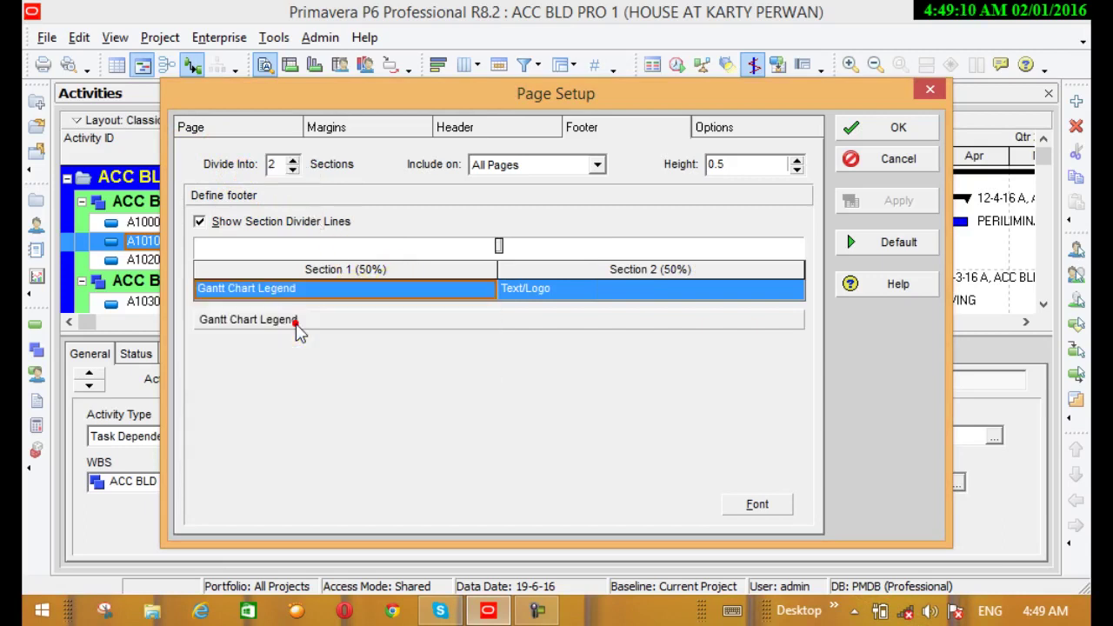
pyautogui.click(292, 322)
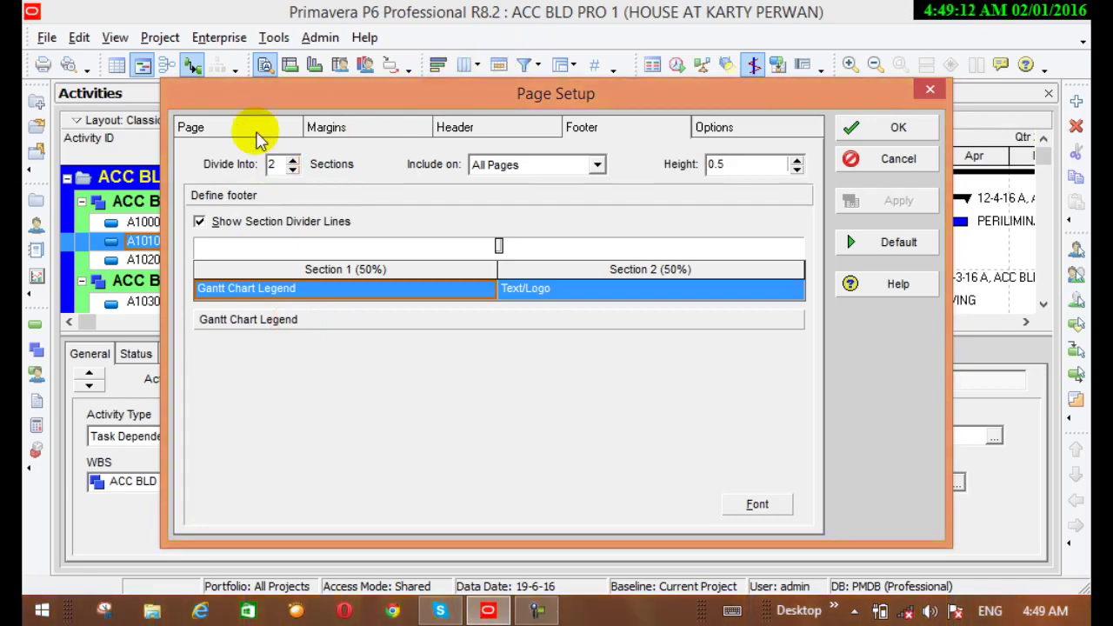
pyautogui.click(875, 128)
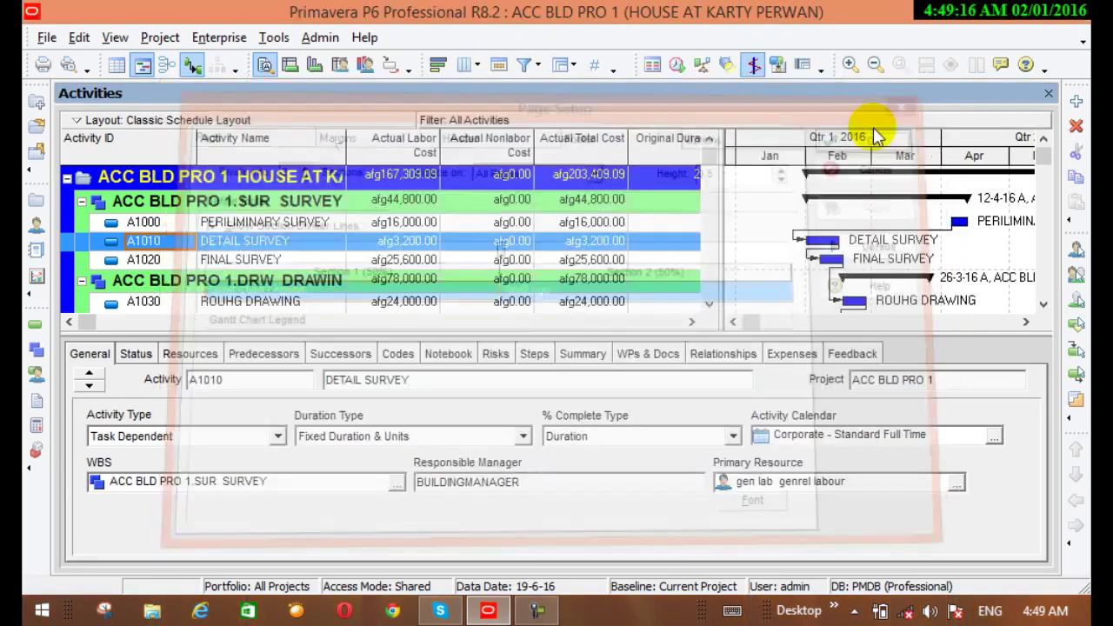
# Turn on Show Legend in the Gantt chart's Bar Chart Options and apply it.
pyautogui.click(807, 276)
pyautogui.rightClick(805, 279)
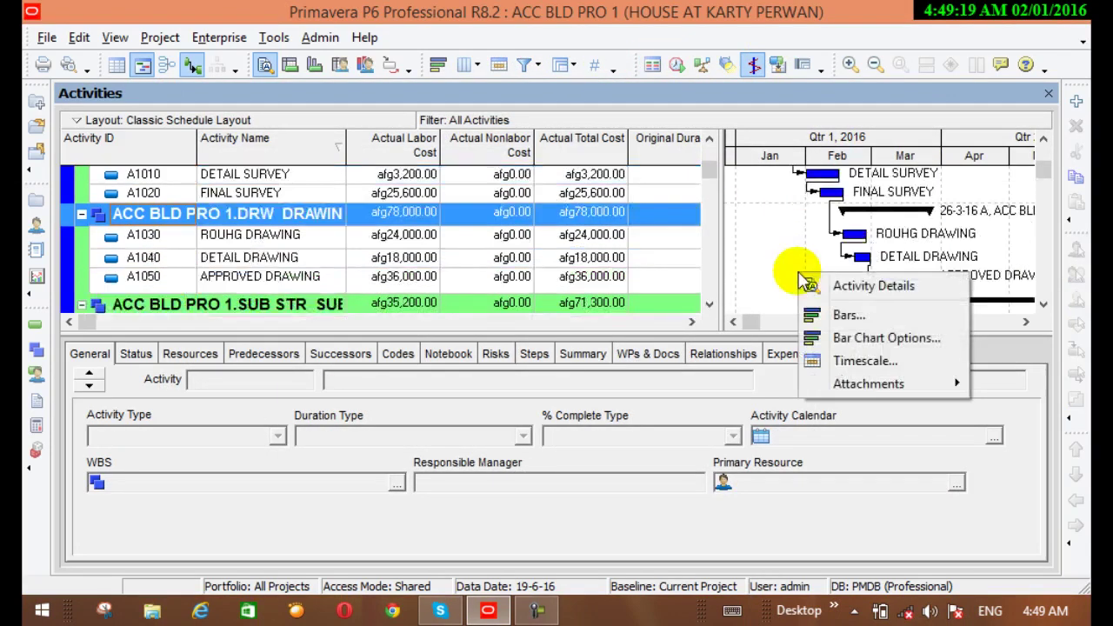
pyautogui.click(832, 338)
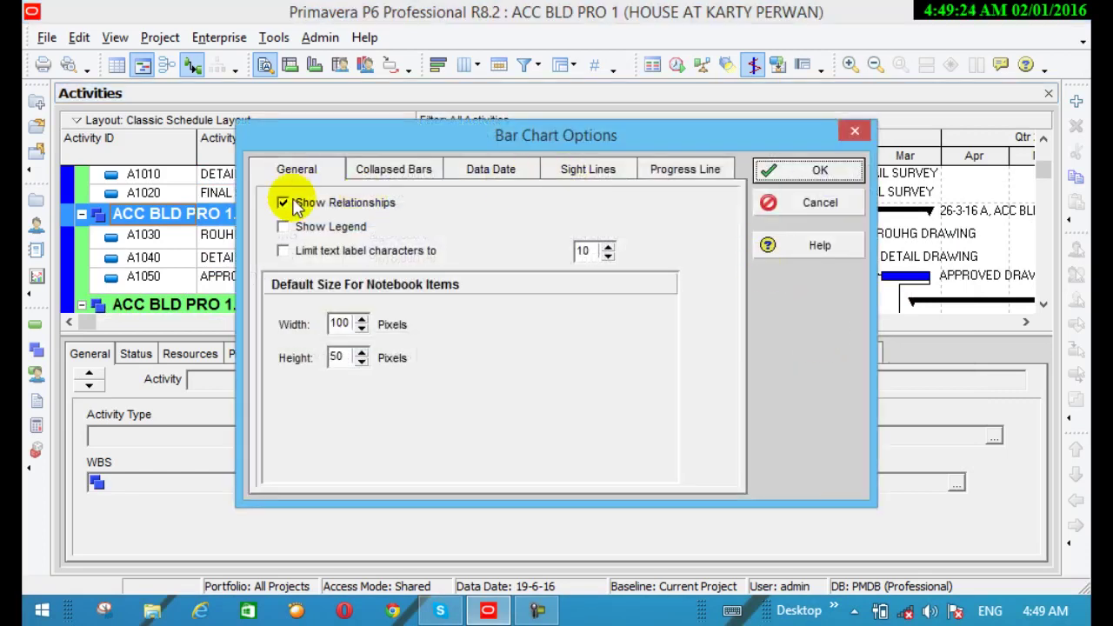
pyautogui.click(284, 227)
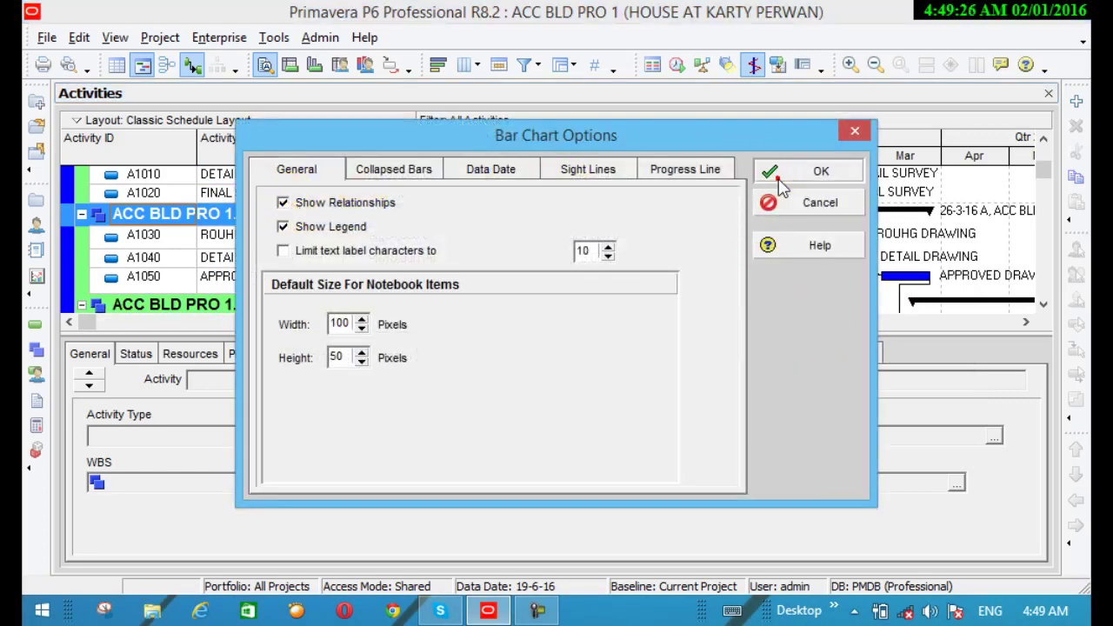
pyautogui.click(768, 171)
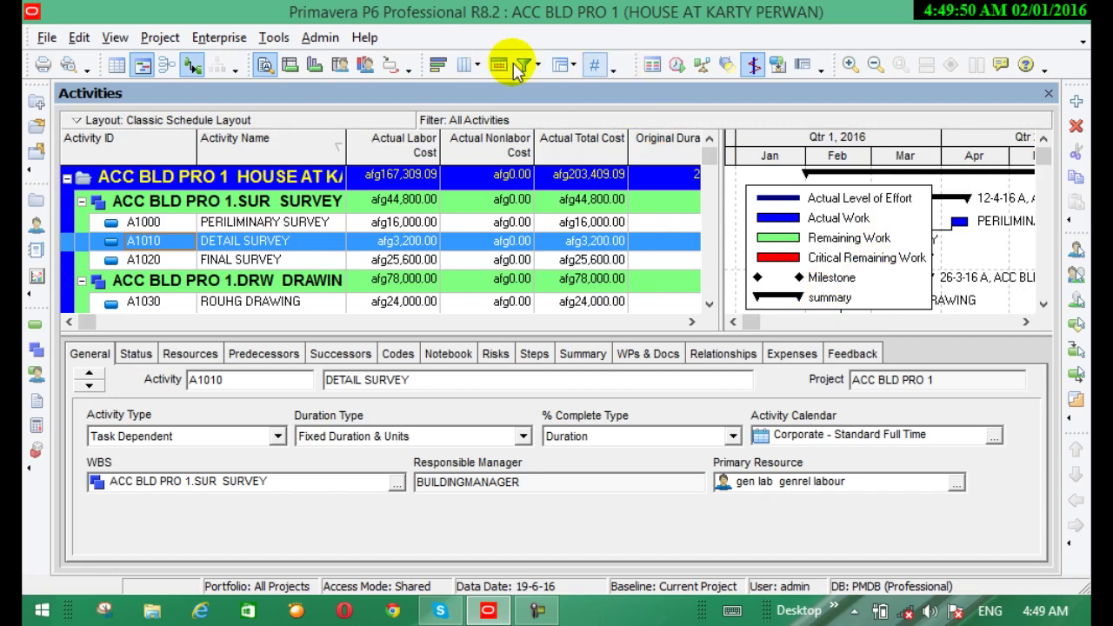
# Turn off Show Legend in the Gantt chart's Bar Chart Options and apply it.
pyautogui.rightClick(922, 309)
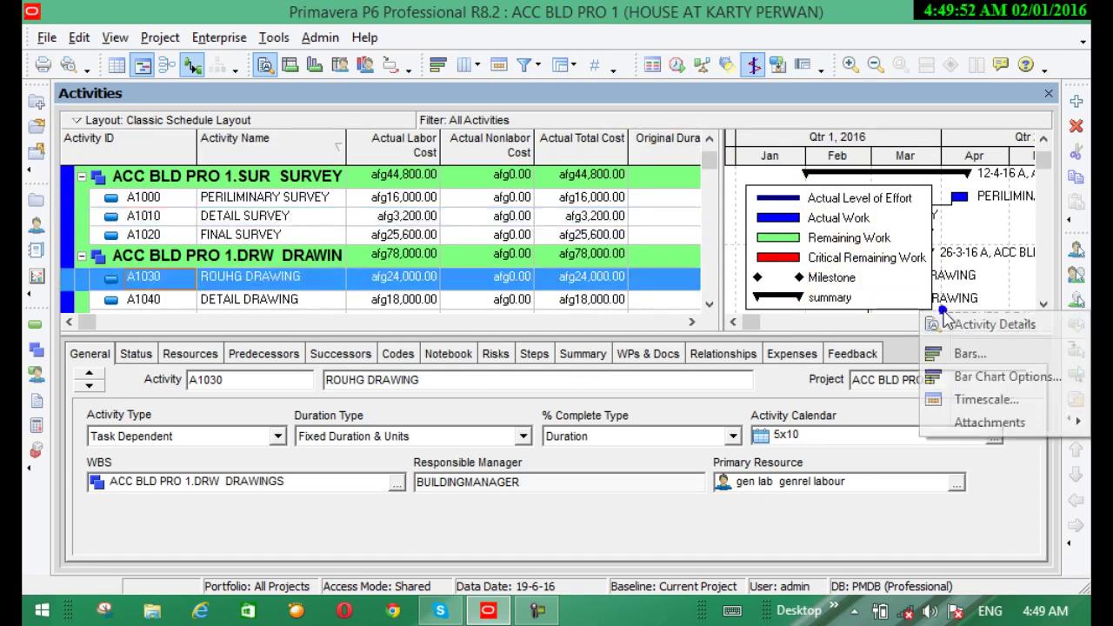
pyautogui.click(967, 379)
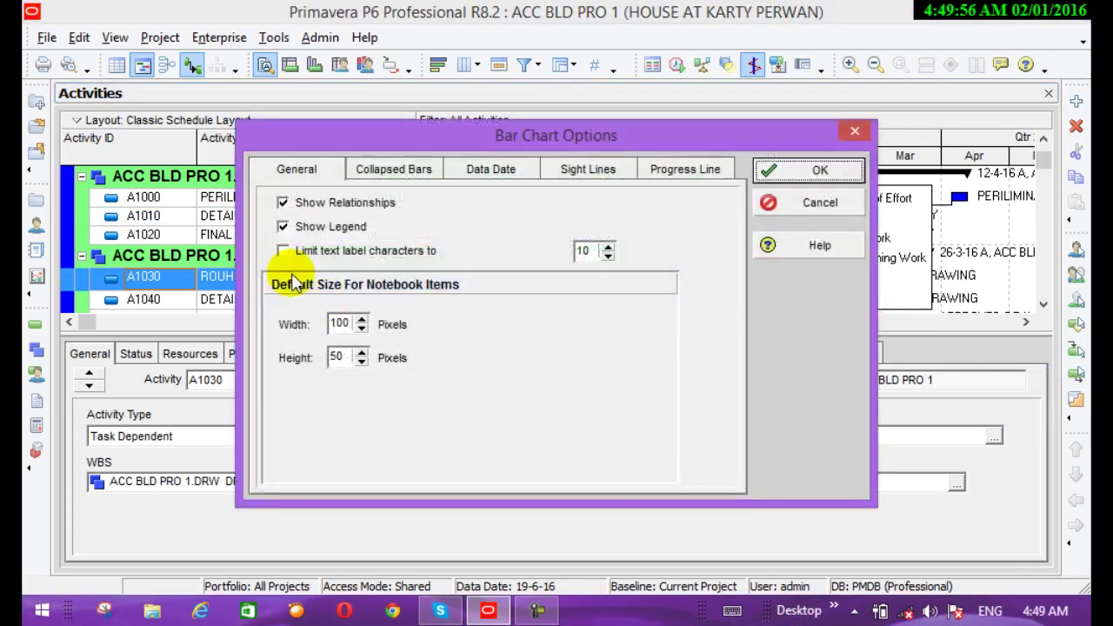
pyautogui.click(285, 224)
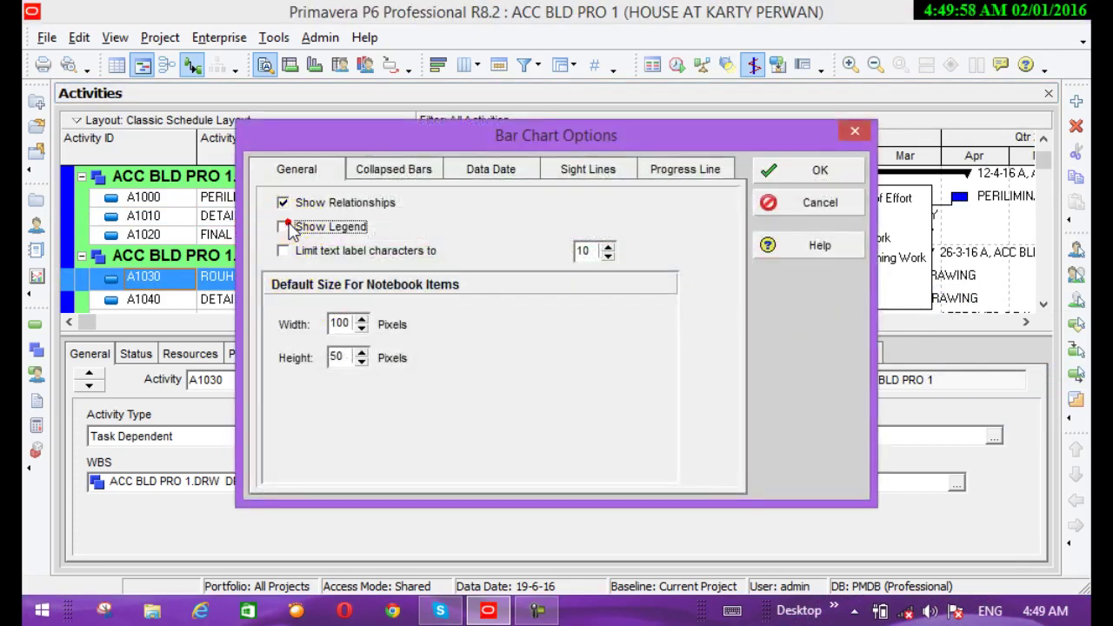
pyautogui.click(804, 170)
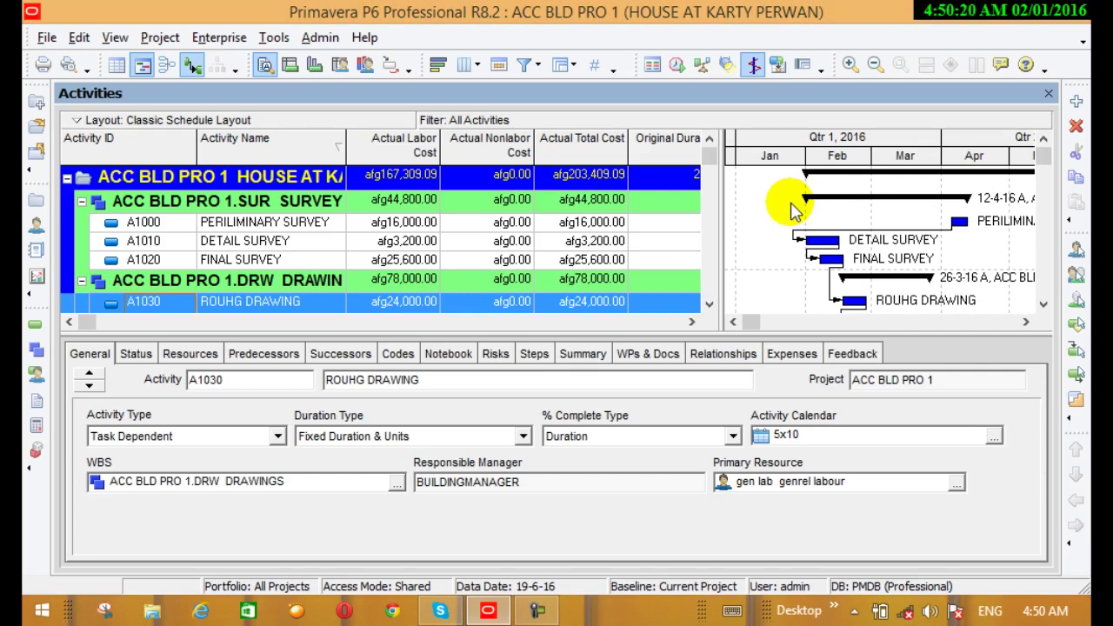
# Reopen the page setup's footer settings and change the content type of section 2 to Revision Box.
pyautogui.click(47, 38)
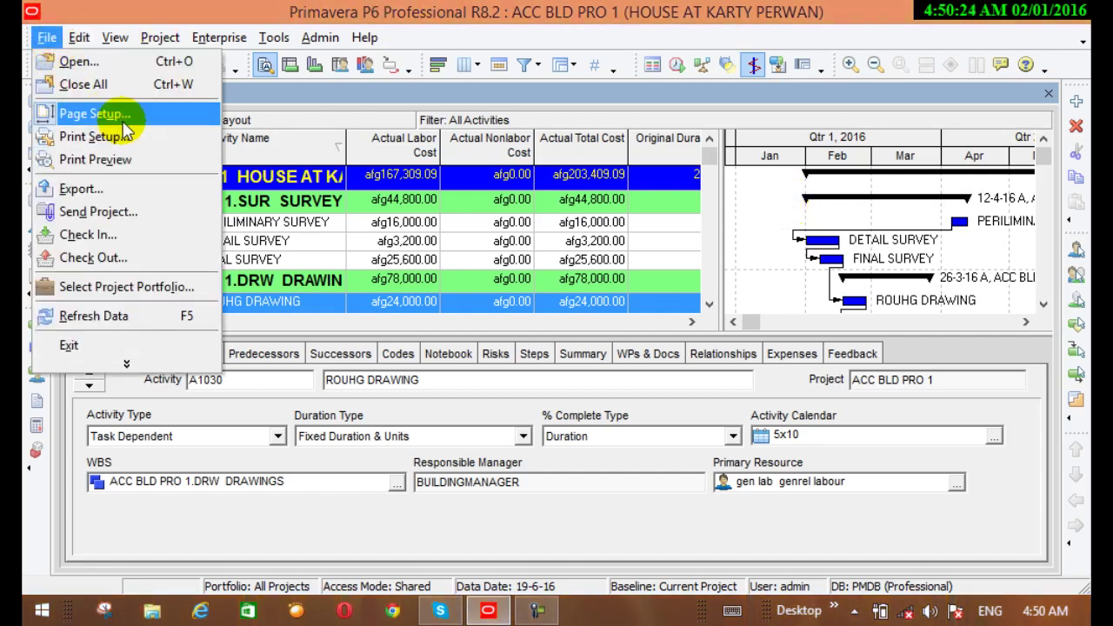
pyautogui.press('Escape')
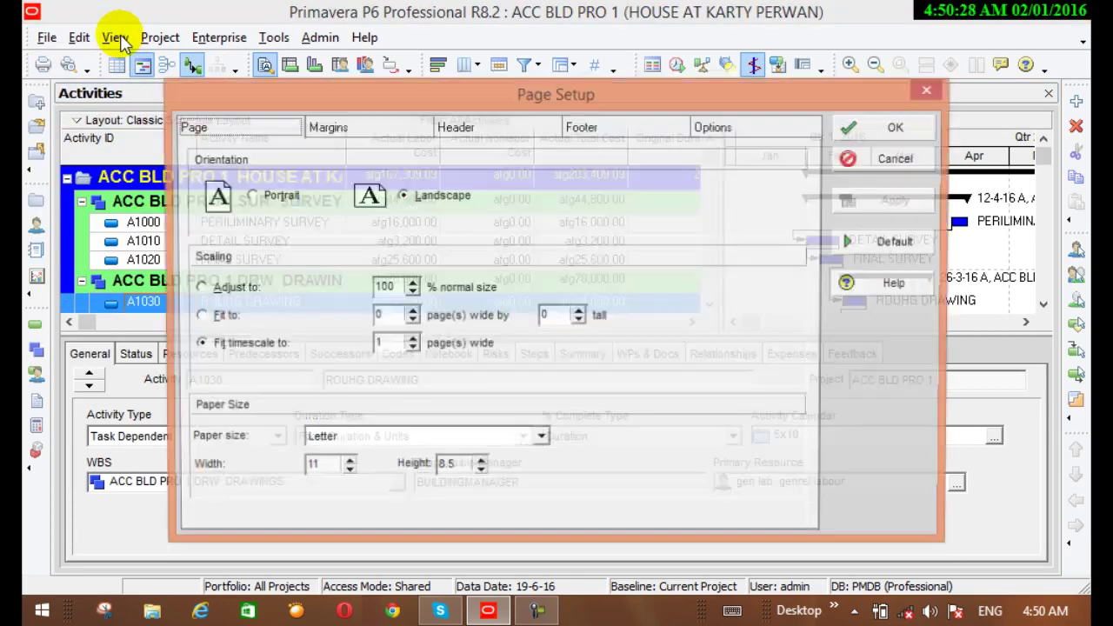
pyautogui.click(581, 128)
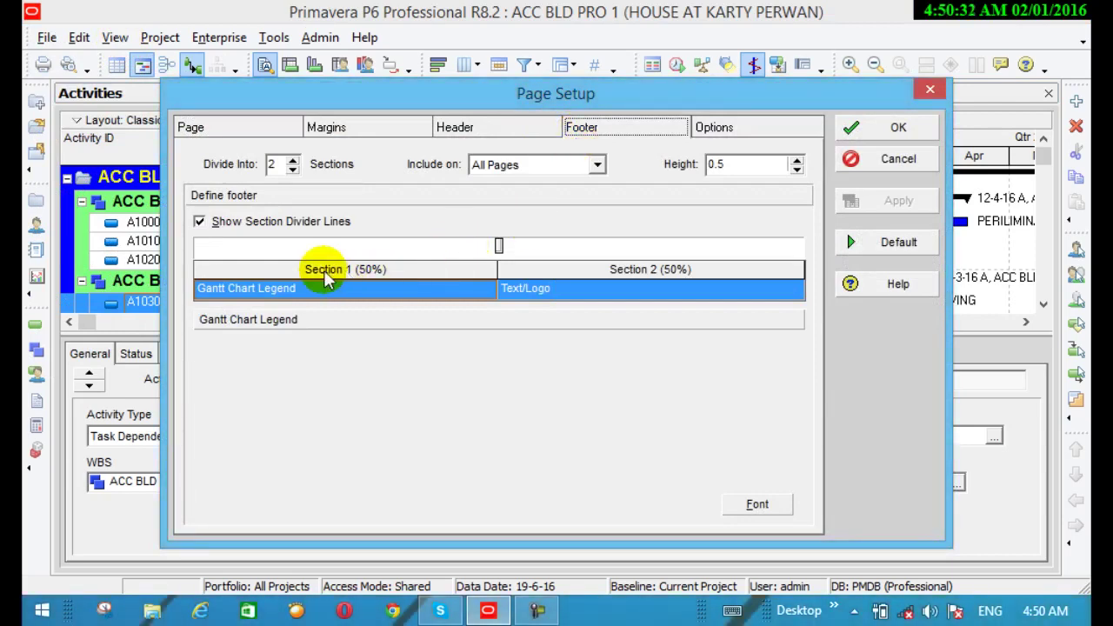
pyautogui.click(619, 286)
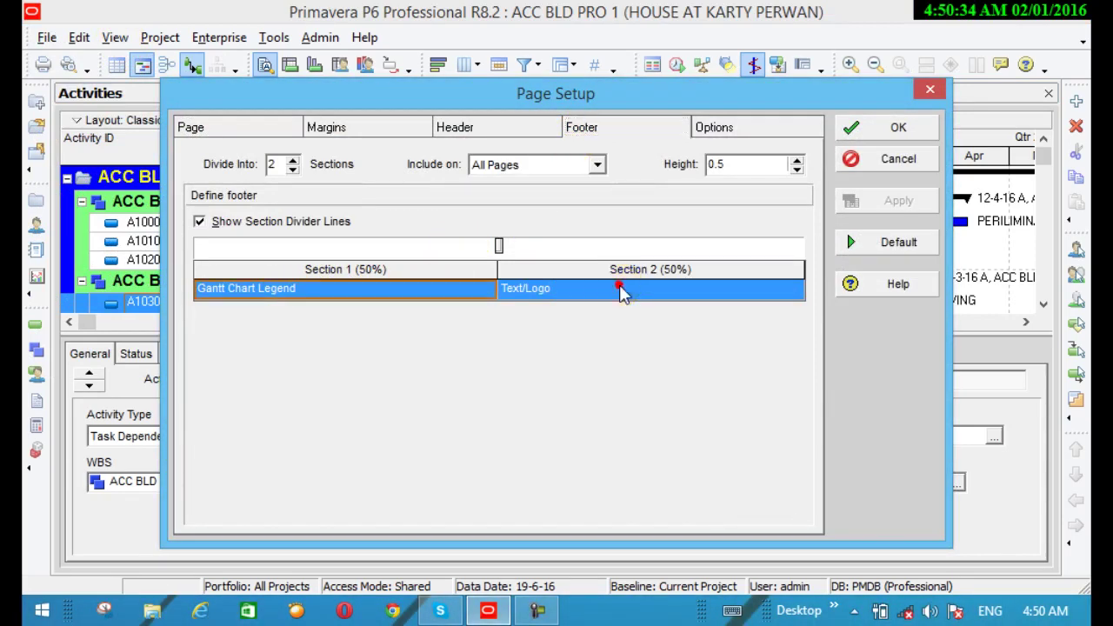
pyautogui.click(628, 292)
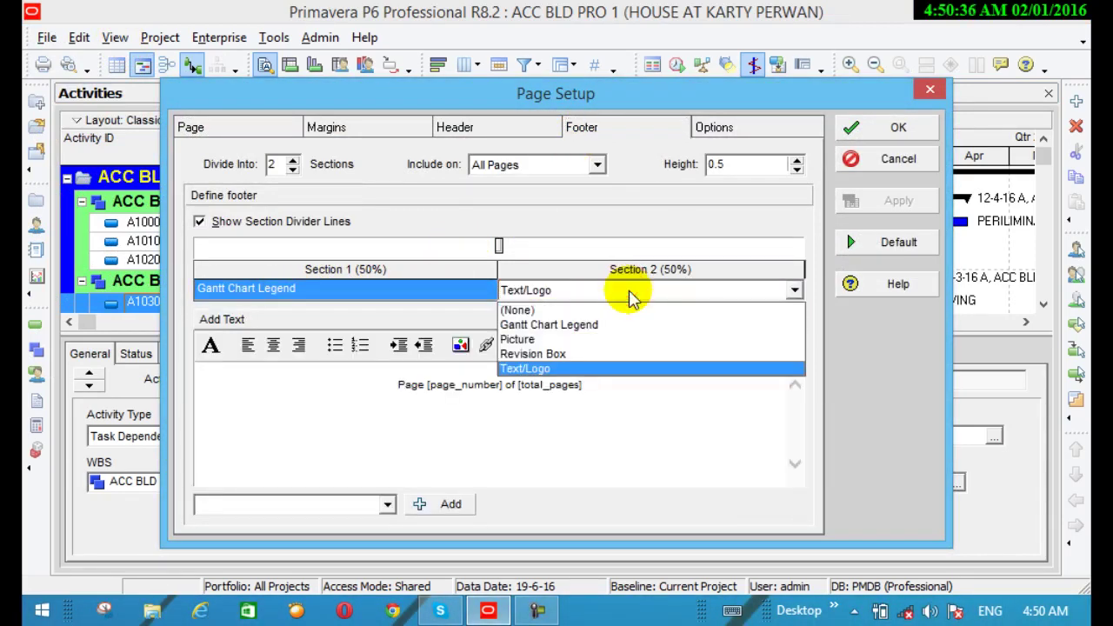
pyautogui.click(577, 357)
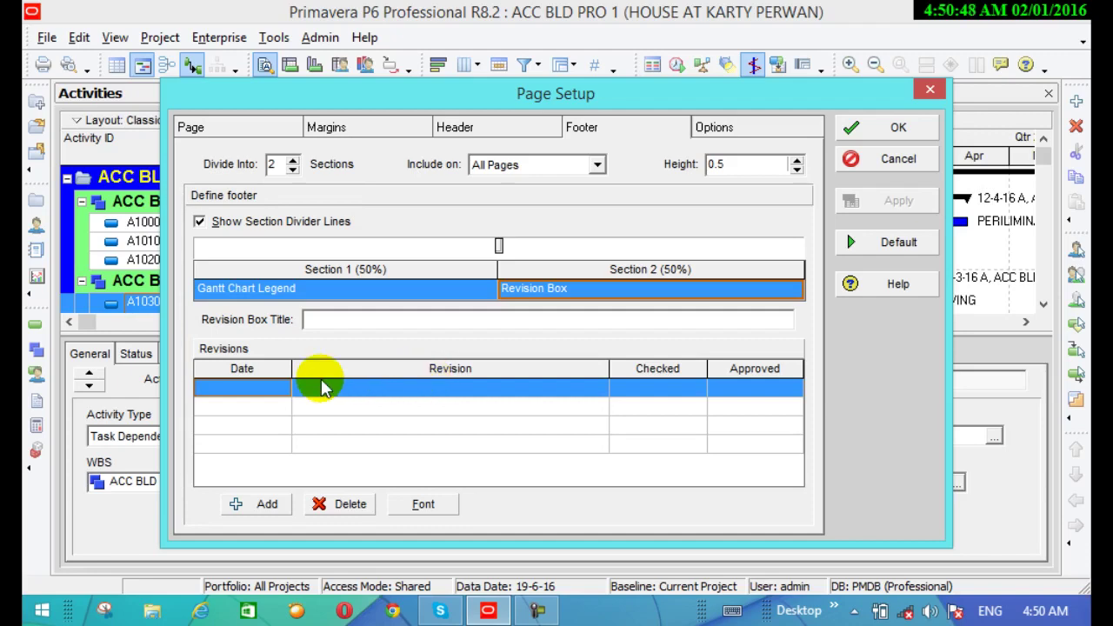
# Enter 1ST TIME as the revision description in the first row of the footer's revision box.
pyautogui.click(271, 387)
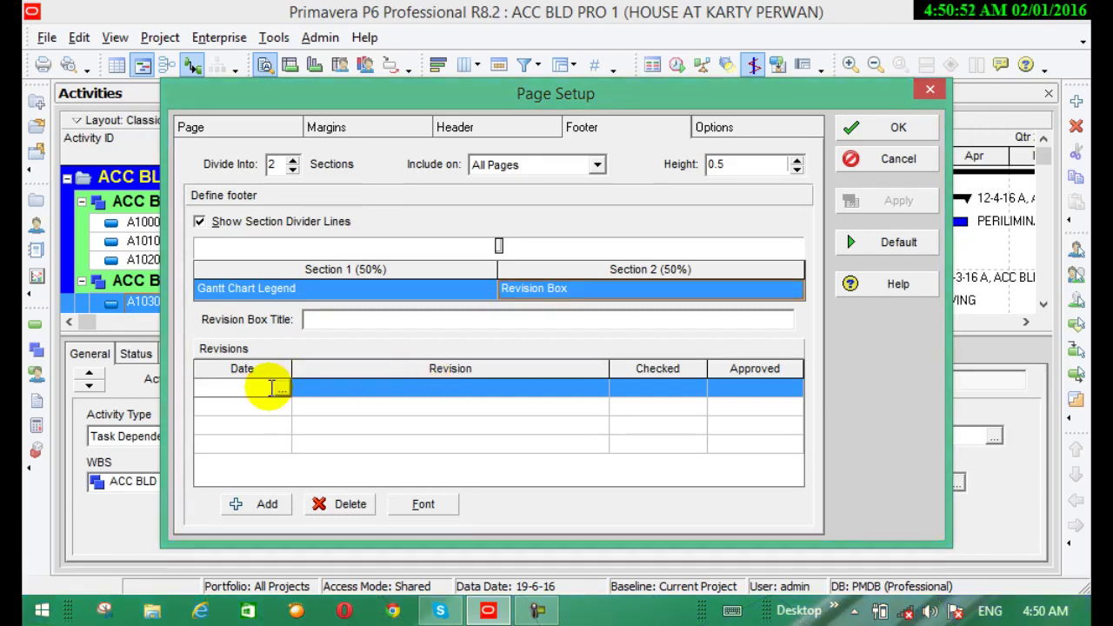
pyautogui.click(400, 392)
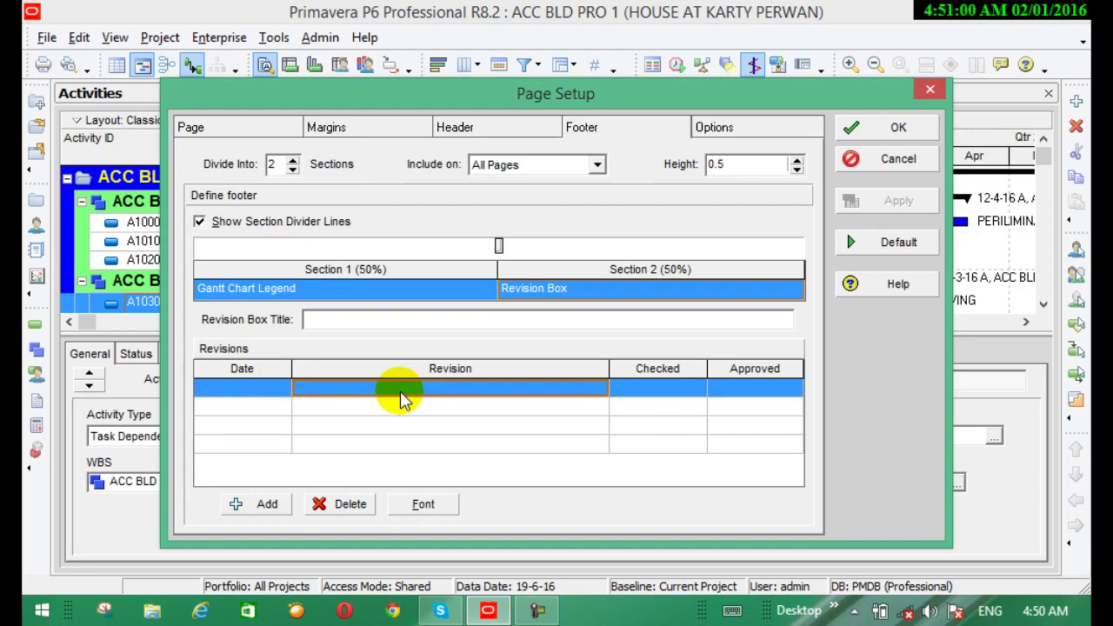
pyautogui.write('1')
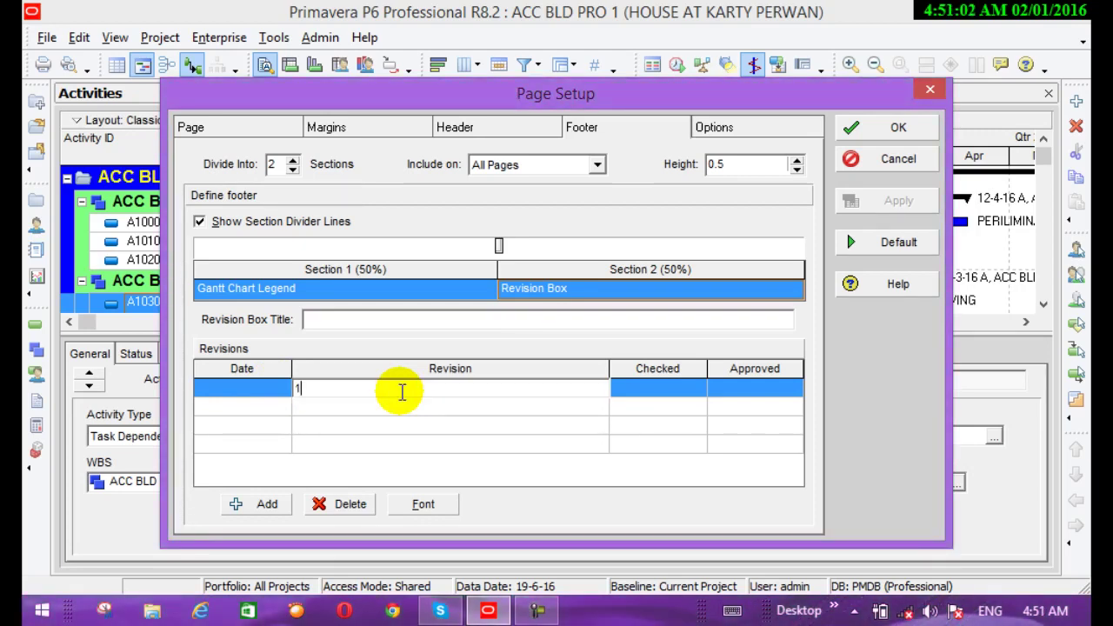
pyautogui.write('ST TIME')
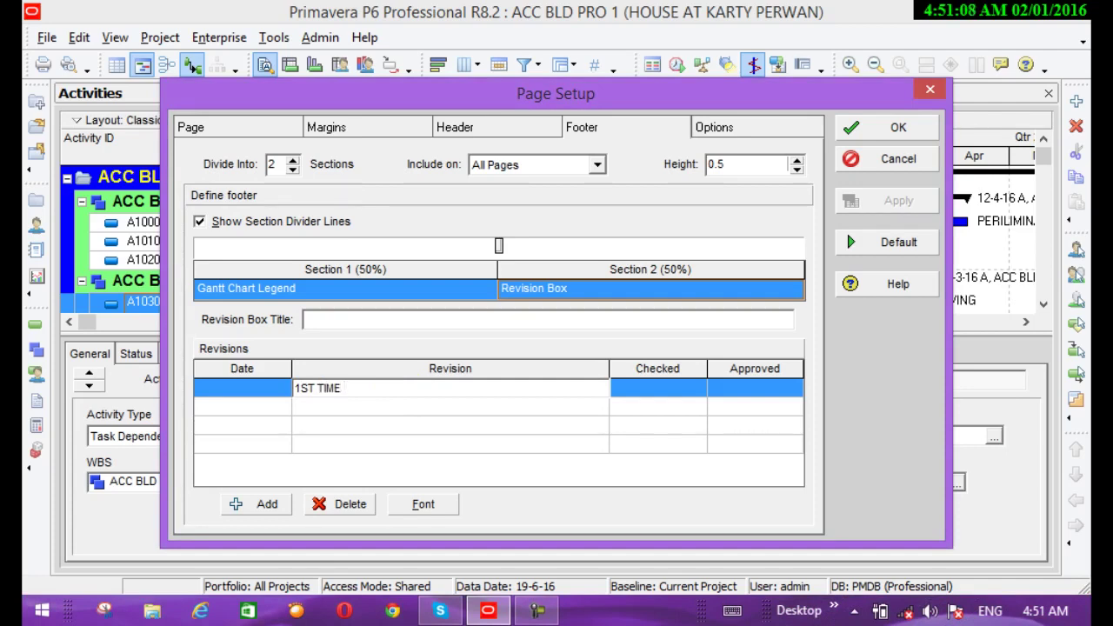
# Fill in the checker's name and the approver's name for the 1ST TIME revision.
pyautogui.click(658, 388)
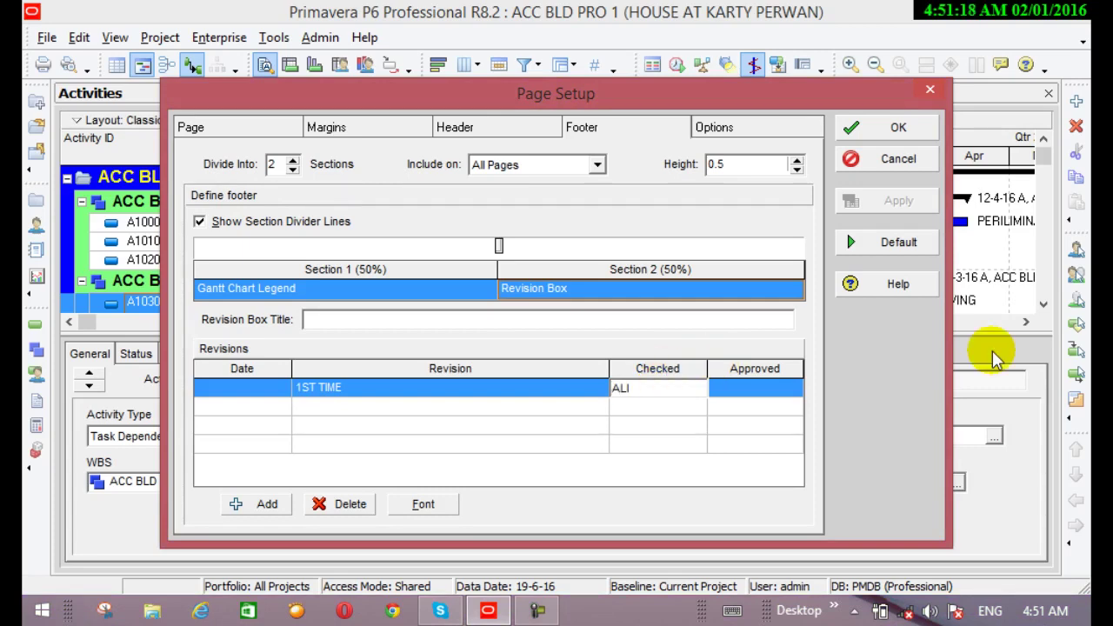
pyautogui.click(737, 389)
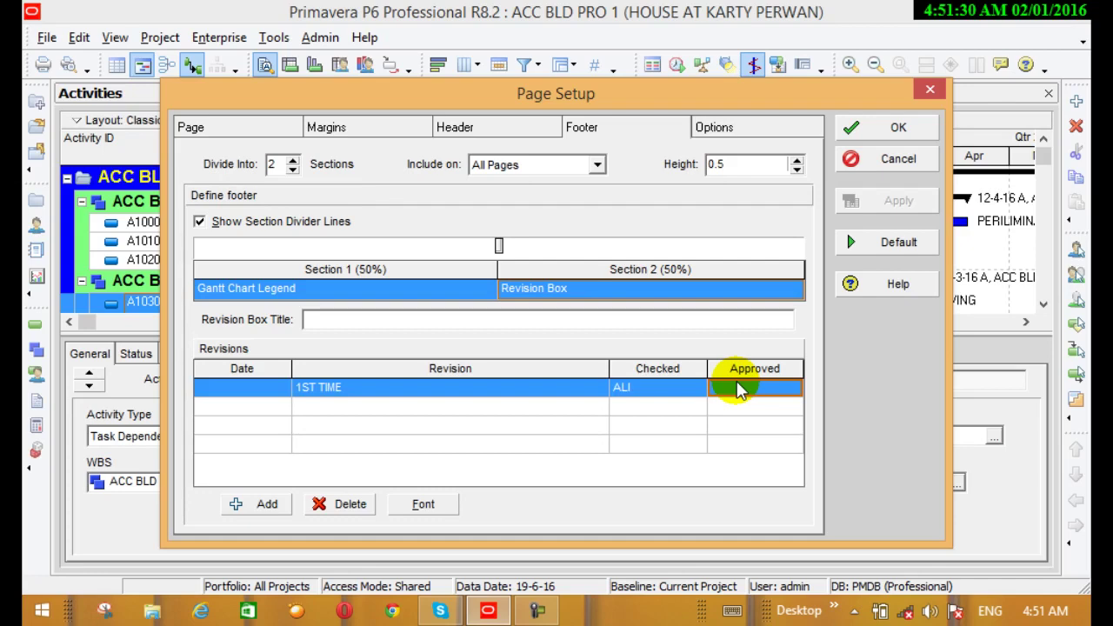
pyautogui.click(741, 388)
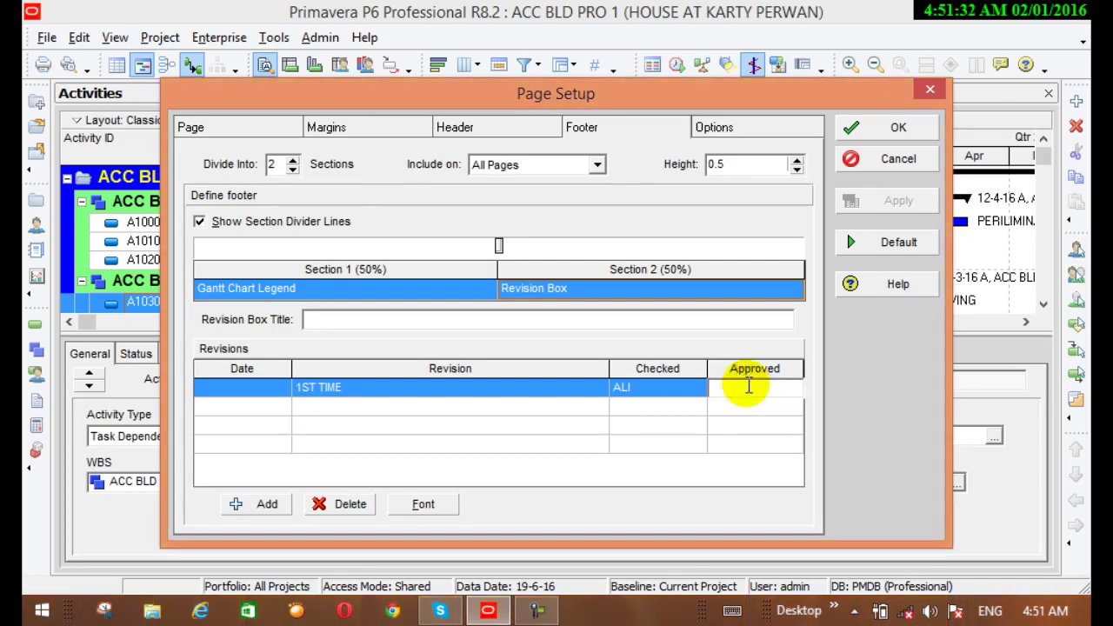
pyautogui.write('AS')
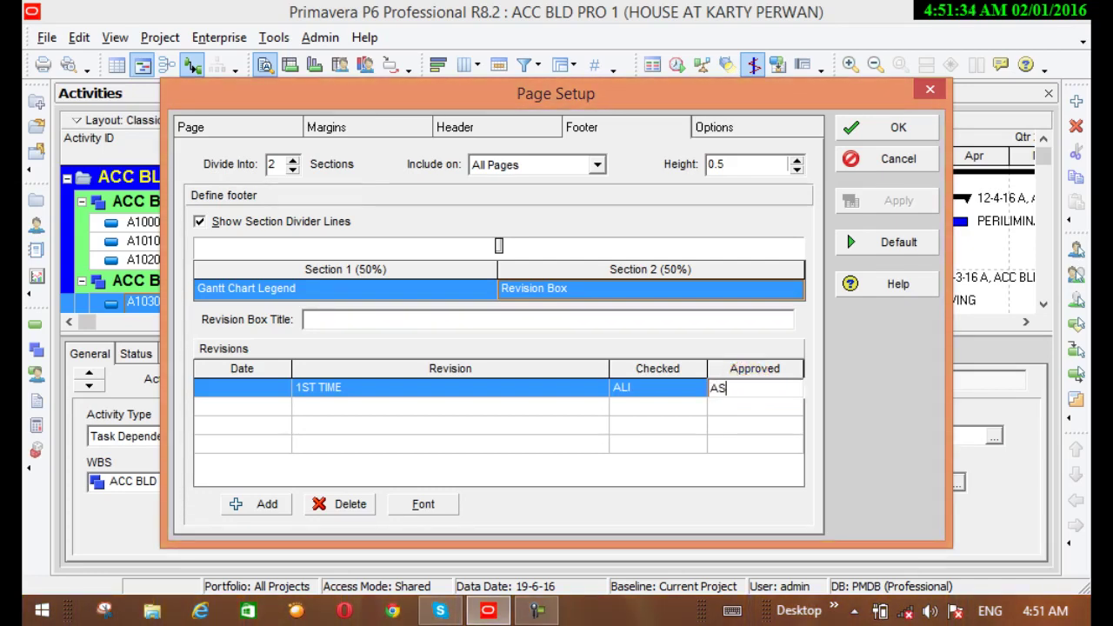
pyautogui.write('AF')
pyautogui.click(747, 391)
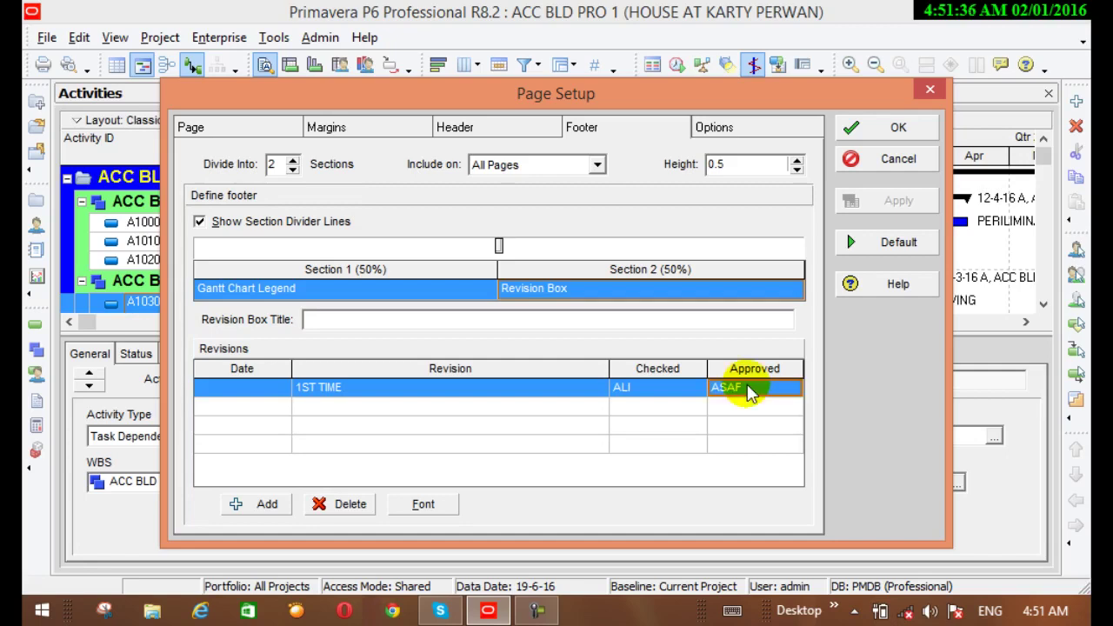
# Choose All Pages for the footer's inclusion and go to the page setup's timescale and print options.
pyautogui.click(598, 169)
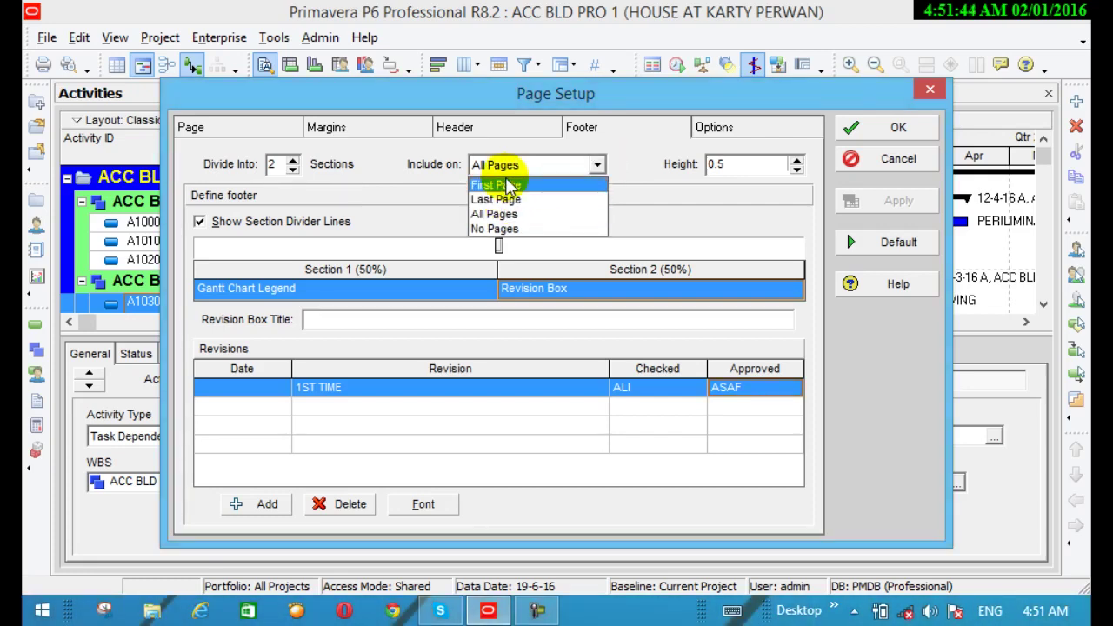
pyautogui.click(513, 214)
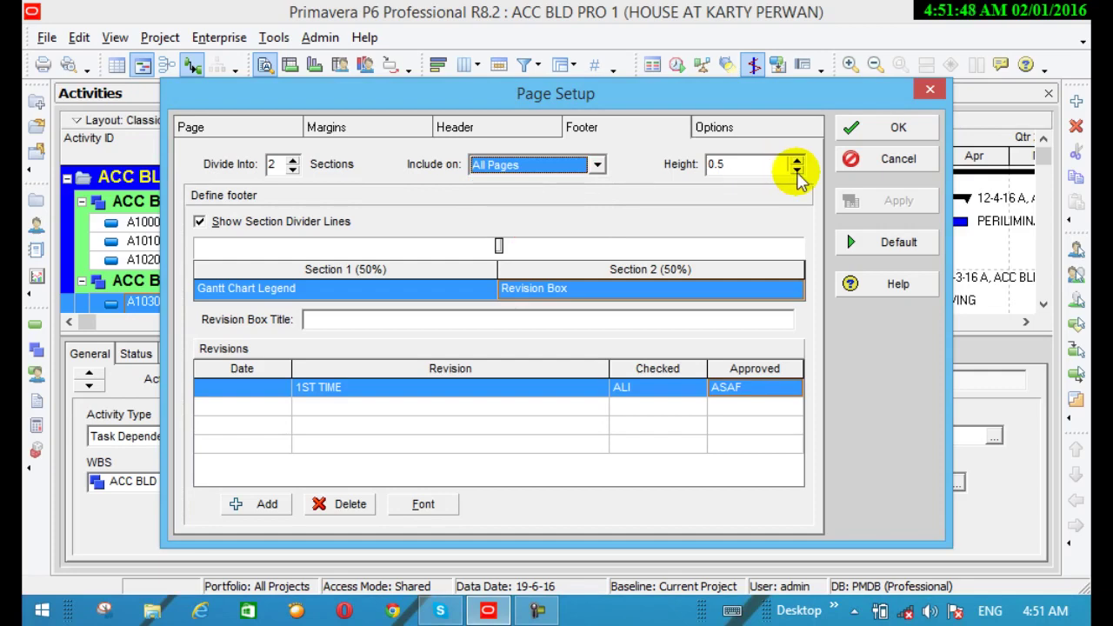
pyautogui.click(746, 128)
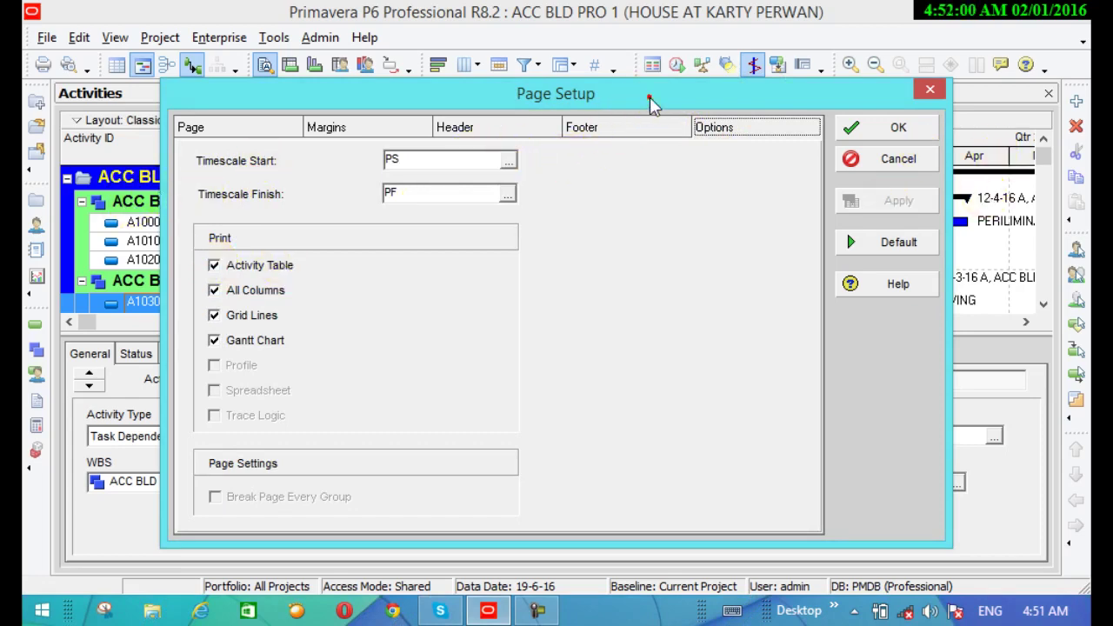
pyautogui.moveTo(651, 102); pyautogui.dragTo(639, 401)
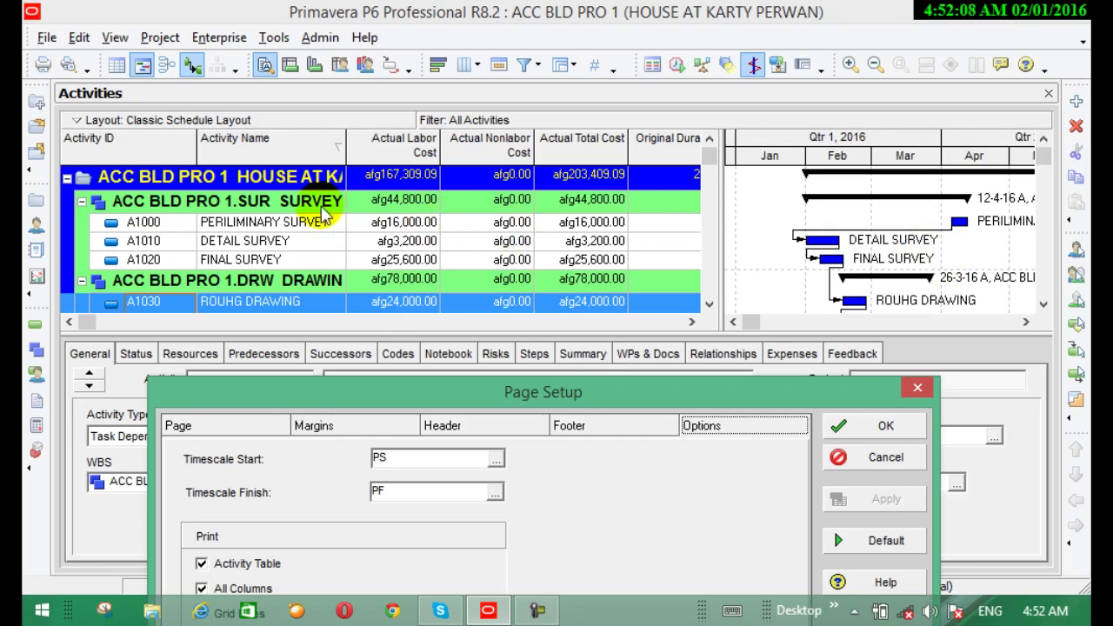
pyautogui.moveTo(324, 403); pyautogui.dragTo(374, 39)
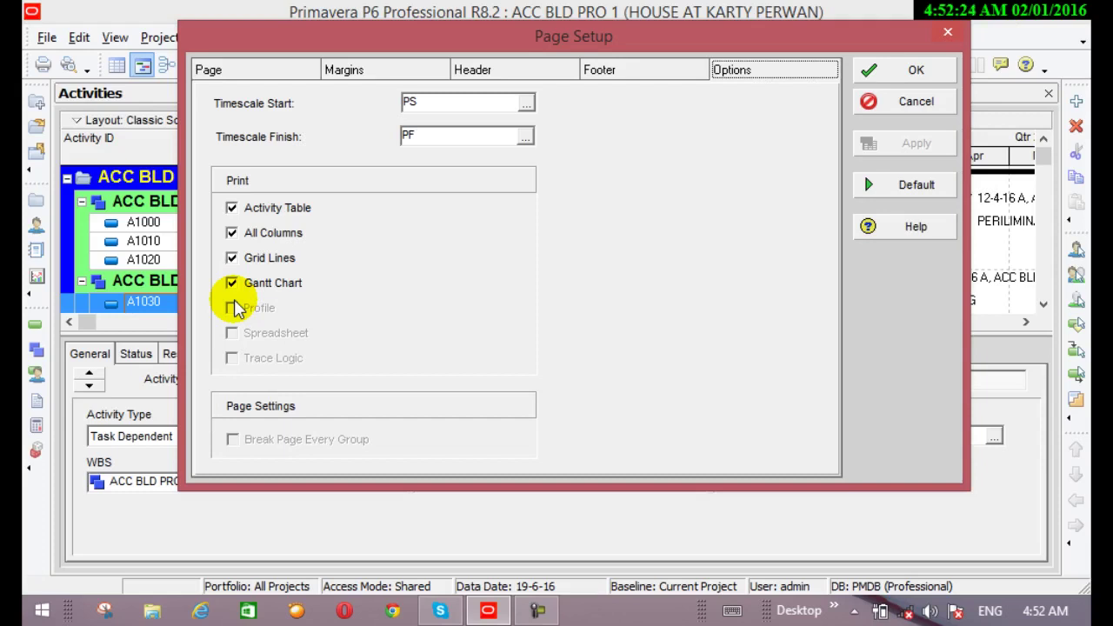
# Turn printing of the Activity Table off and back on, and accept the page setup.
pyautogui.click(231, 207)
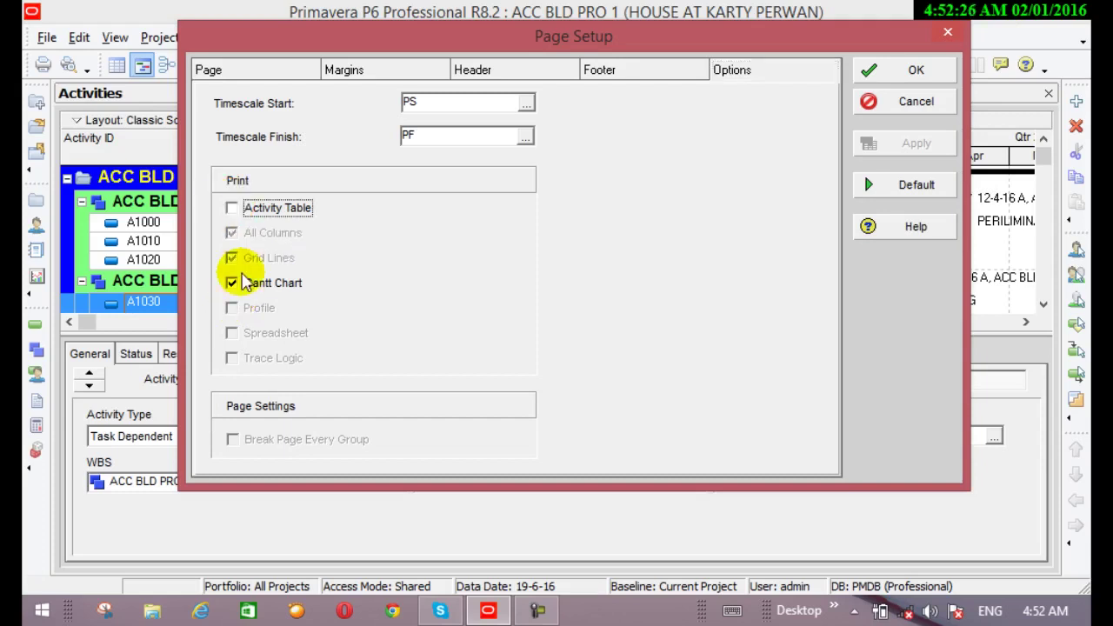
pyautogui.click(232, 208)
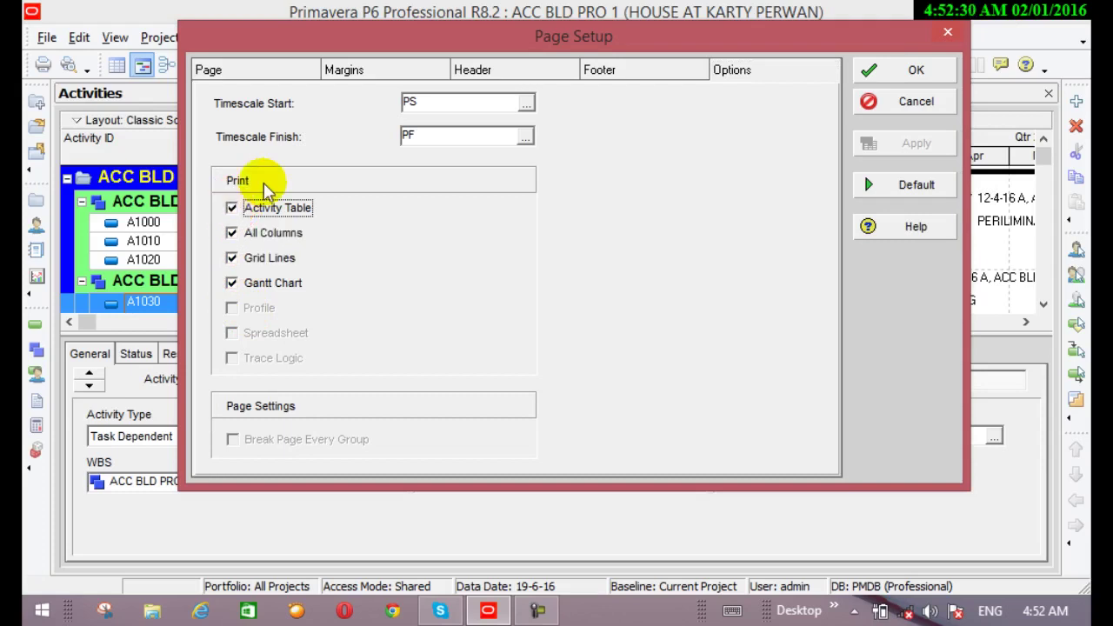
pyautogui.click(923, 73)
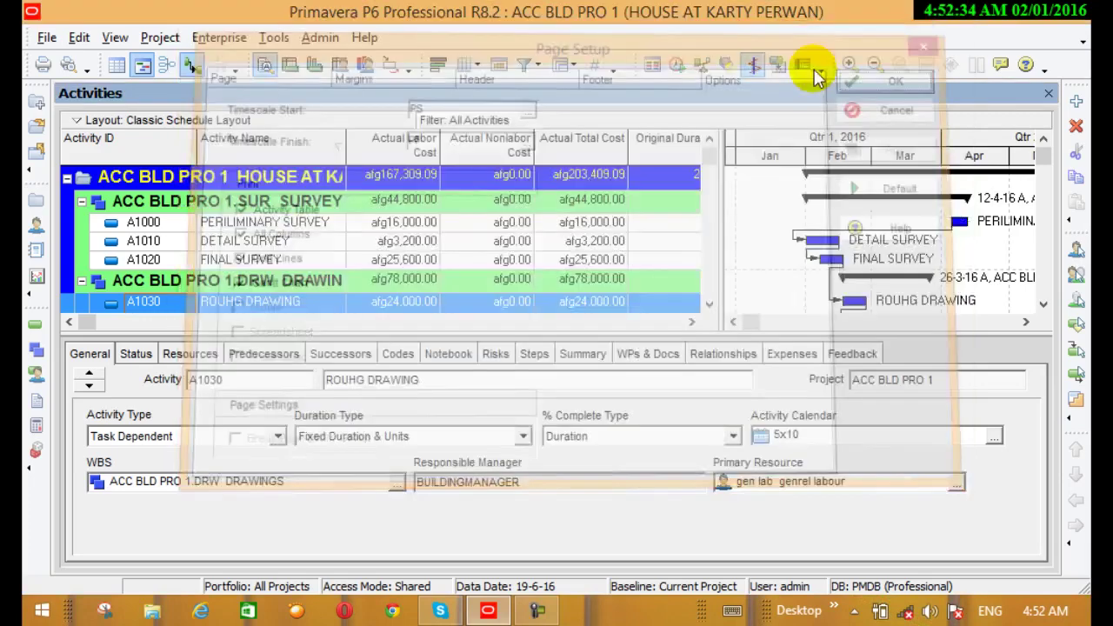
# Reopen the page setup's options and examine the date choices offered for Timescale Start and Timescale Finish.
pyautogui.click(49, 44)
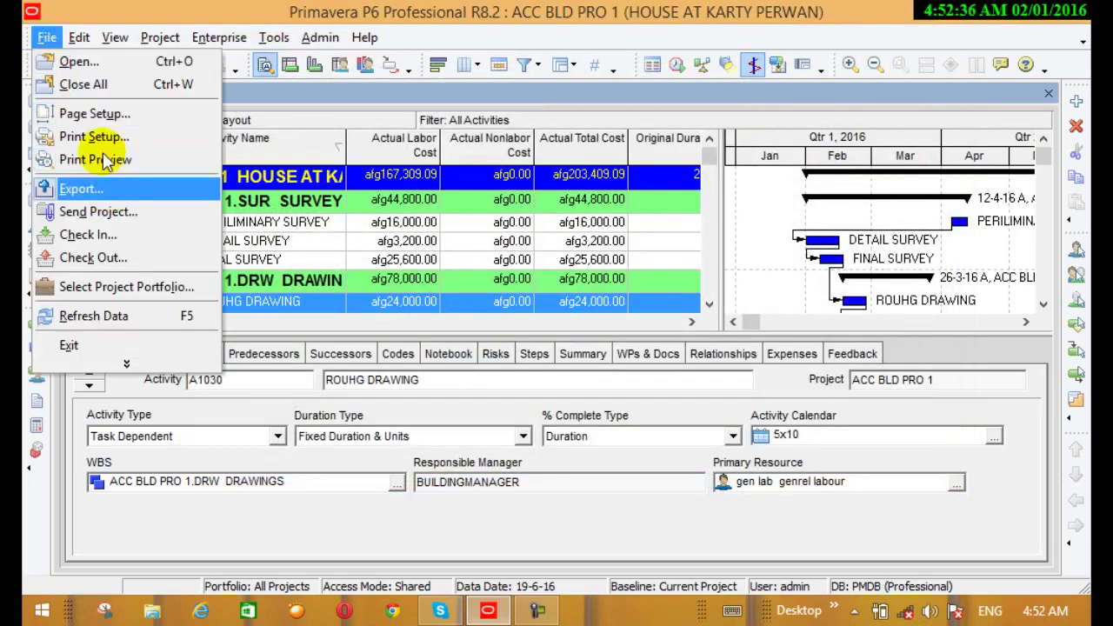
pyautogui.click(129, 119)
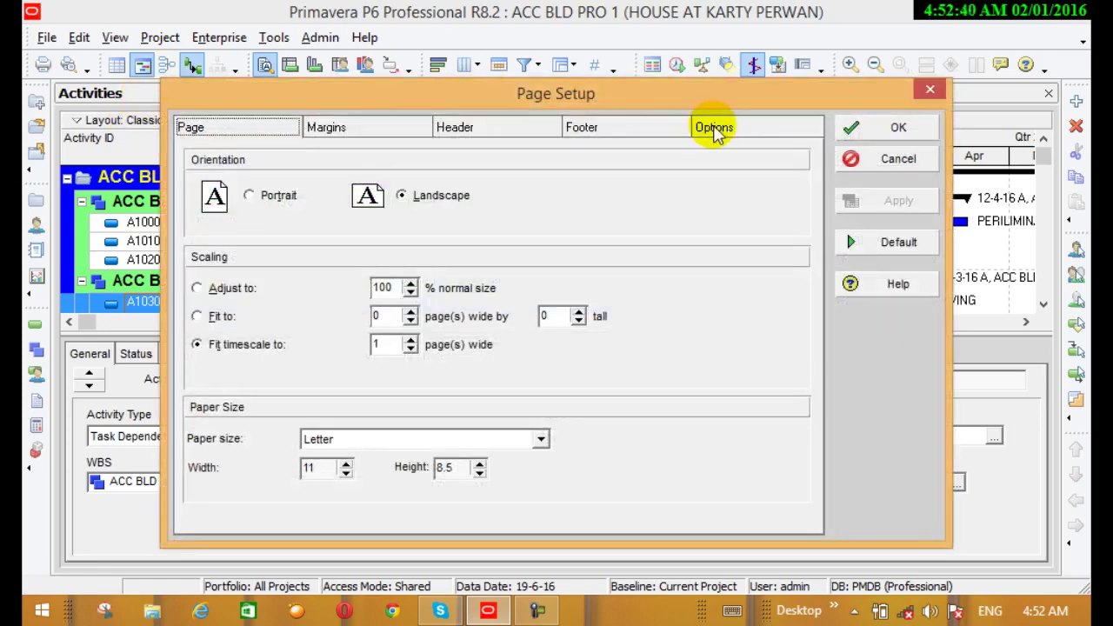
pyautogui.click(712, 127)
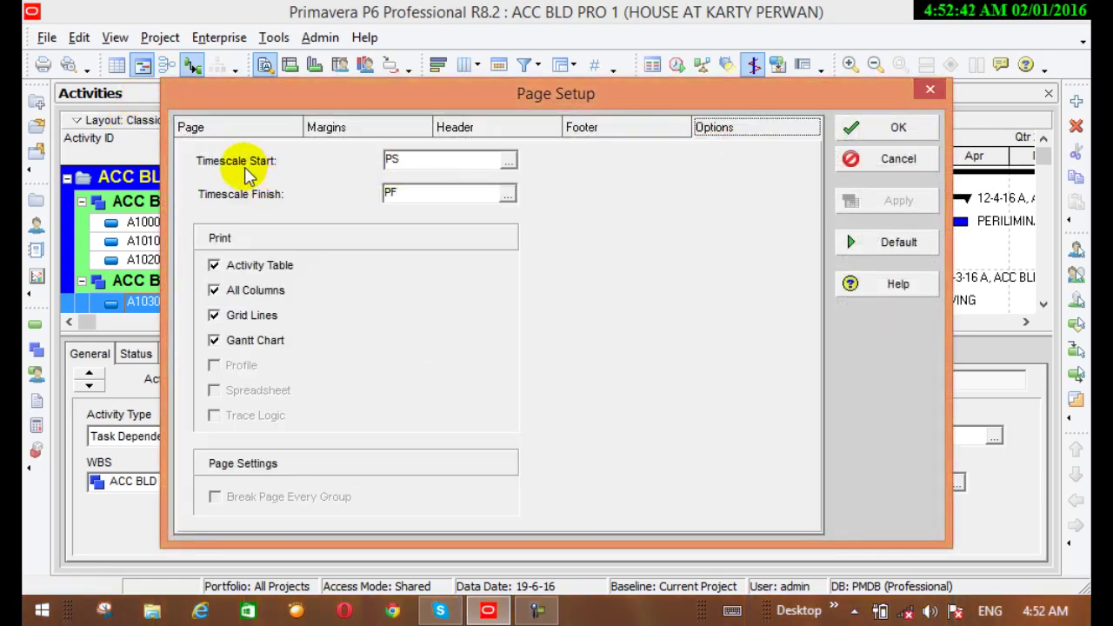
pyautogui.click(508, 161)
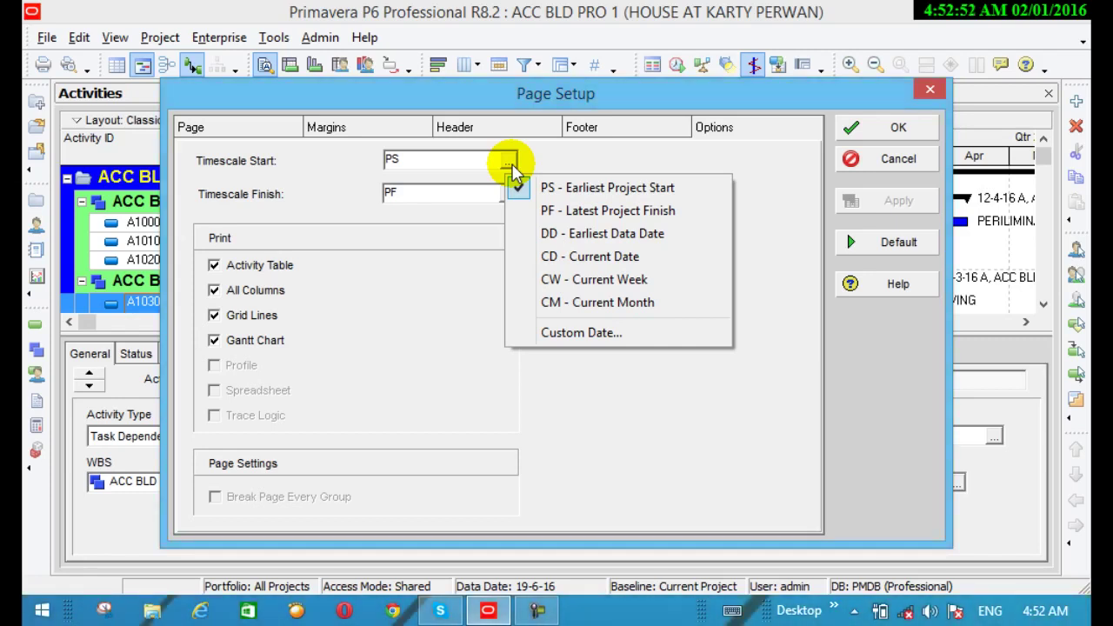
pyautogui.click(533, 154)
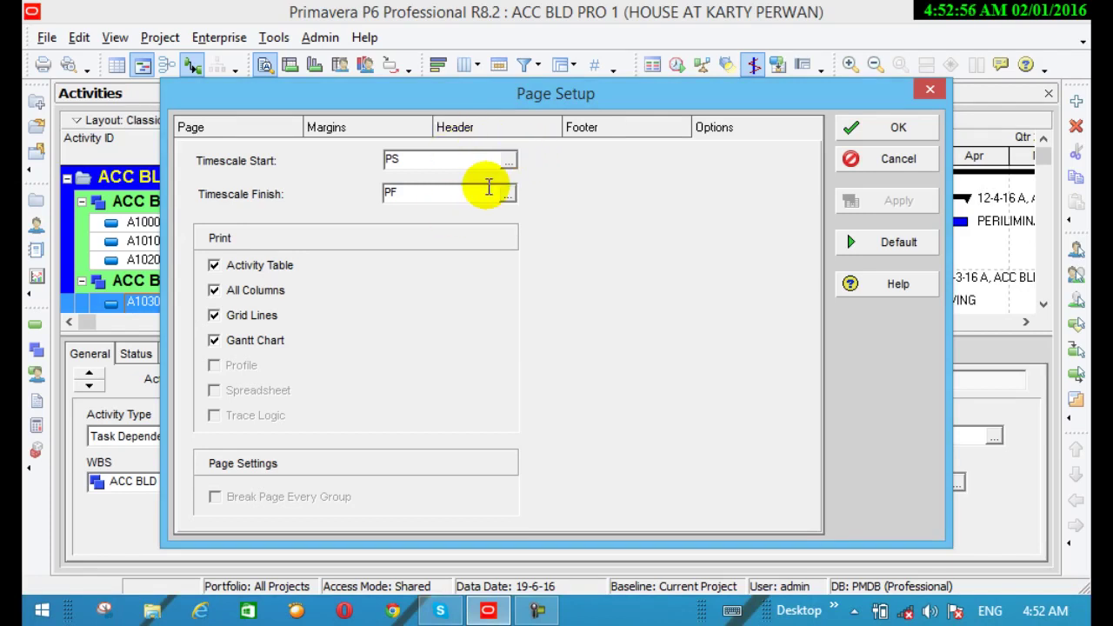
pyautogui.click(504, 195)
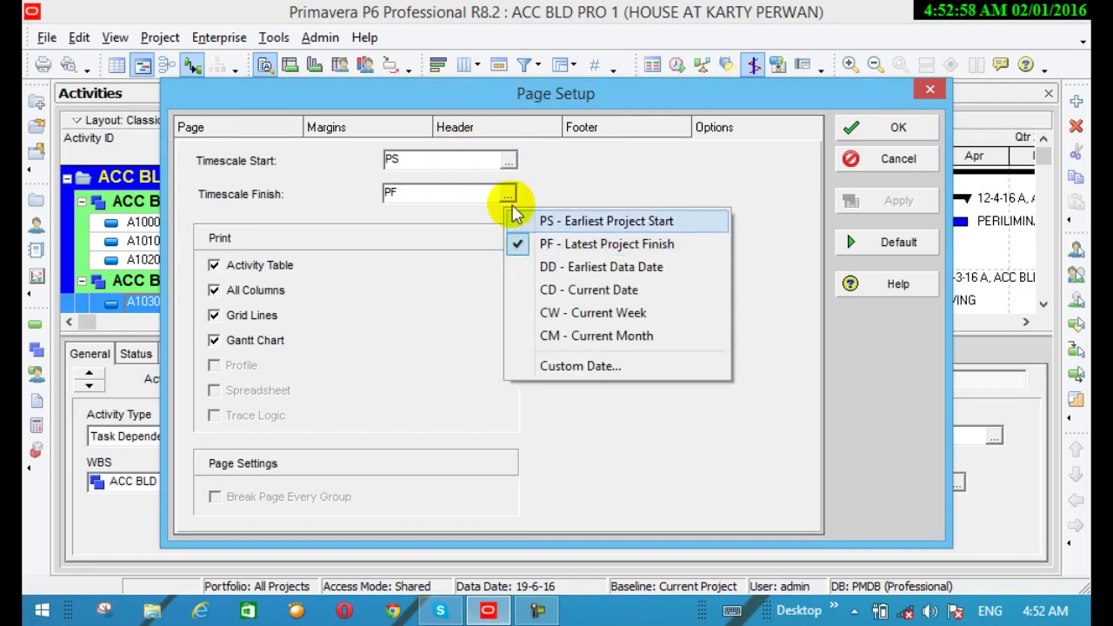
pyautogui.click(541, 180)
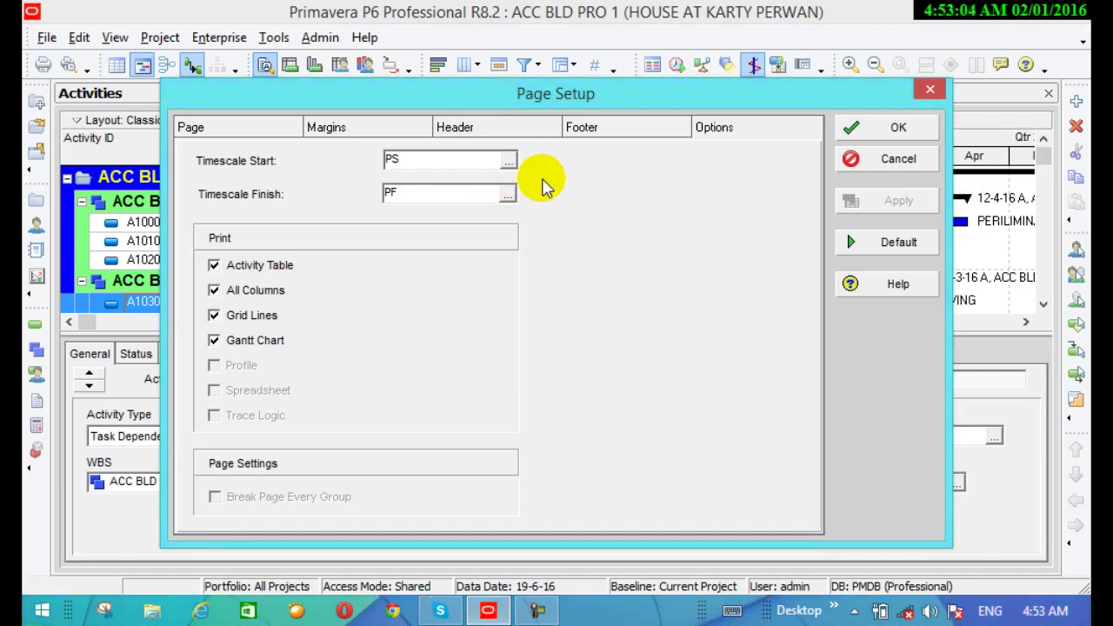
# Set custom timescale dates for printing, with the start at 2-2-16 and the finish at 22-2-16.
pyautogui.click(508, 160)
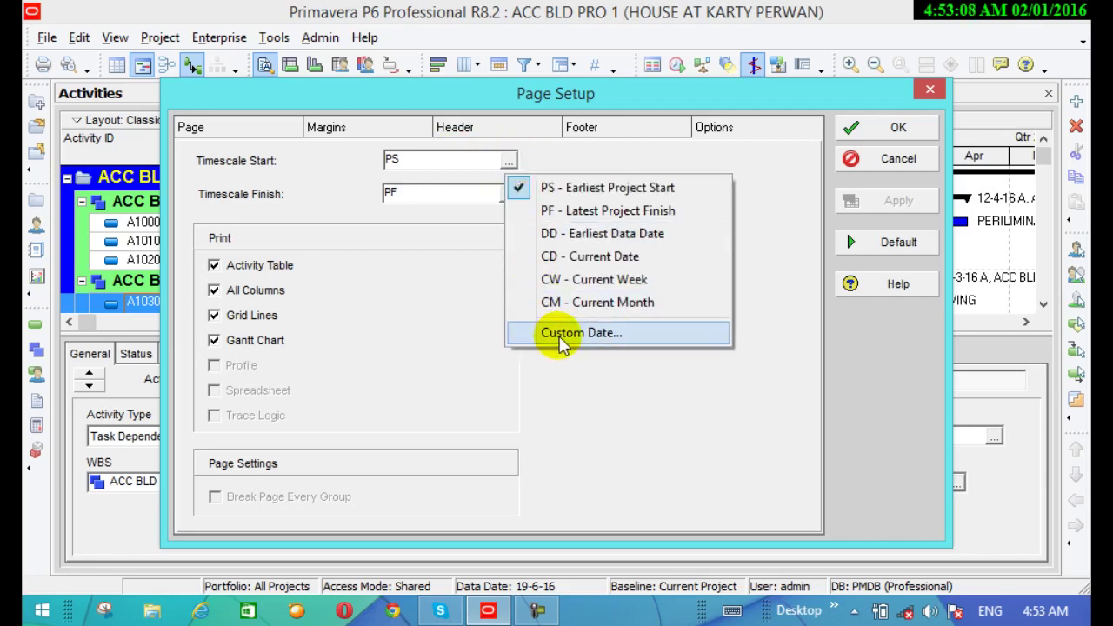
pyautogui.click(561, 337)
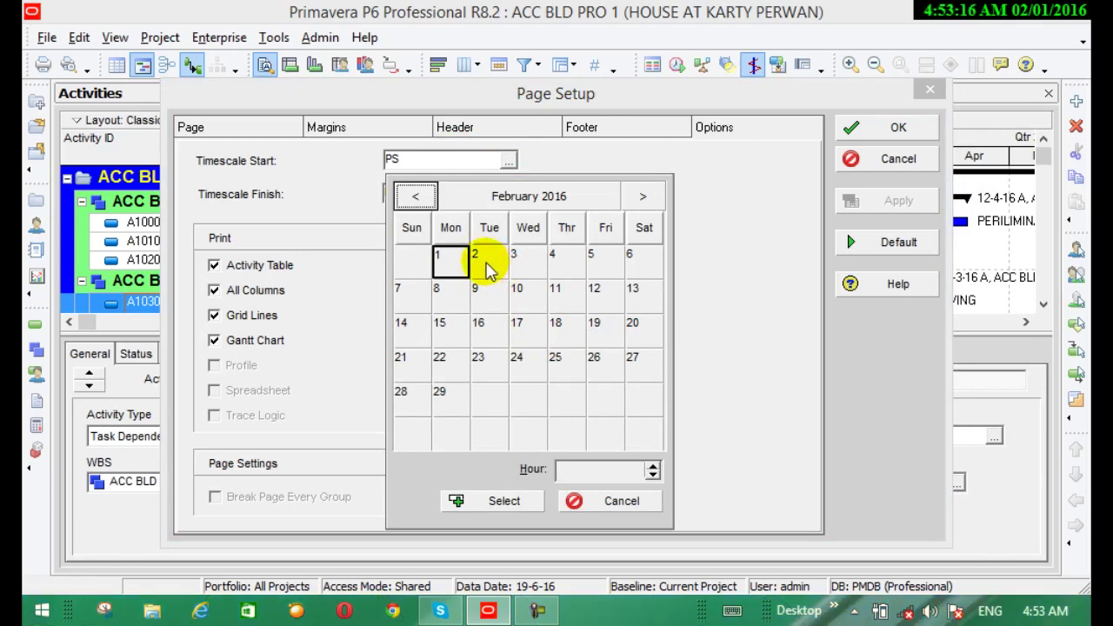
pyautogui.click(483, 259)
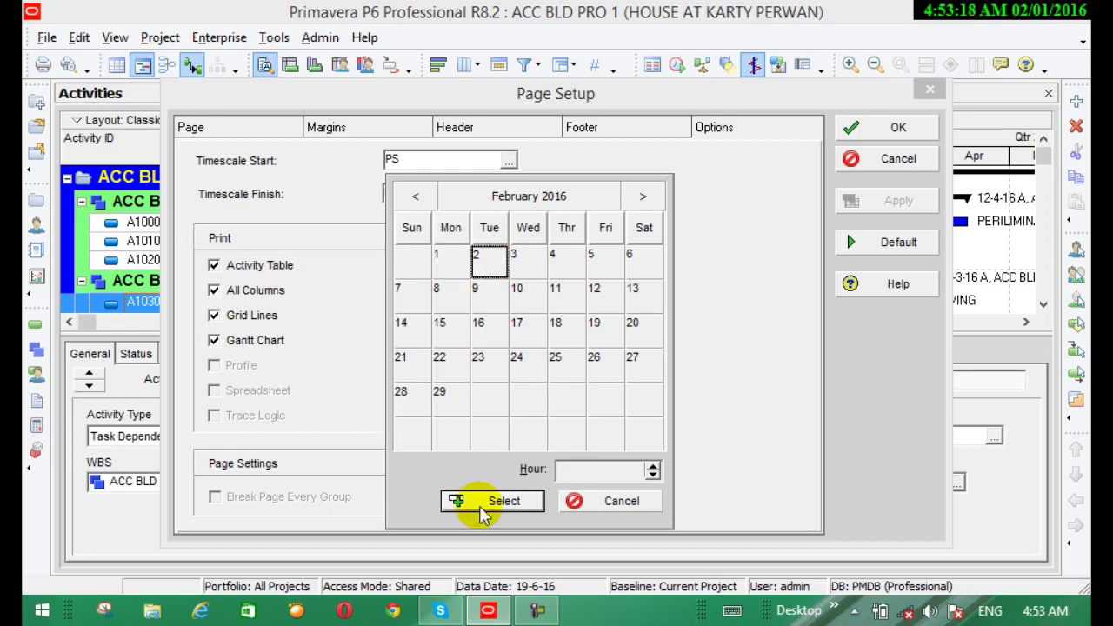
pyautogui.click(478, 501)
pyautogui.click(509, 194)
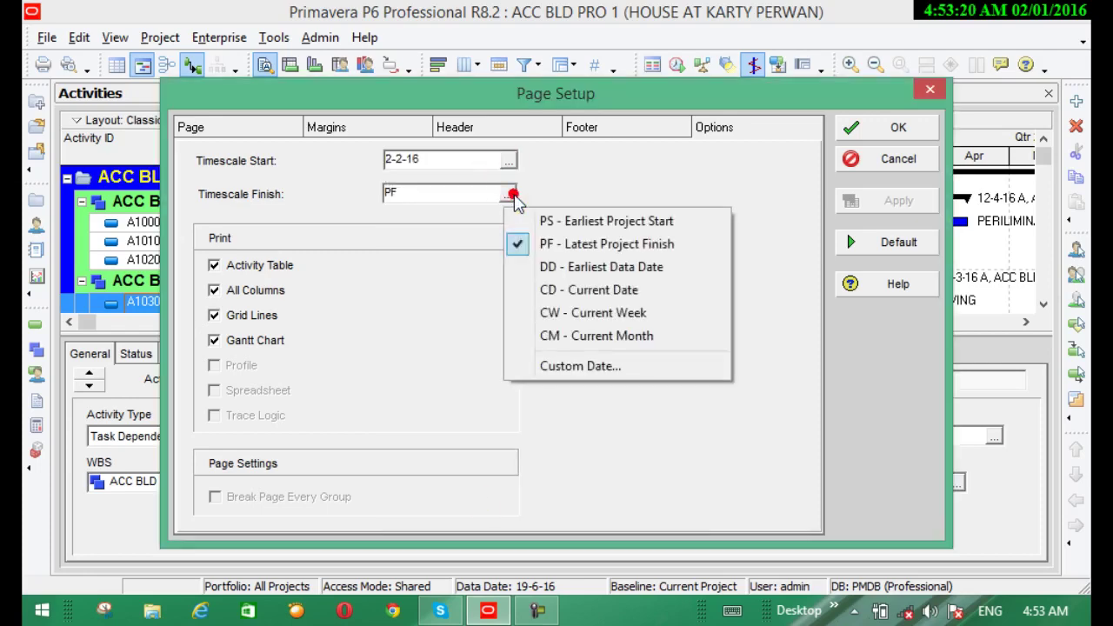
pyautogui.click(554, 366)
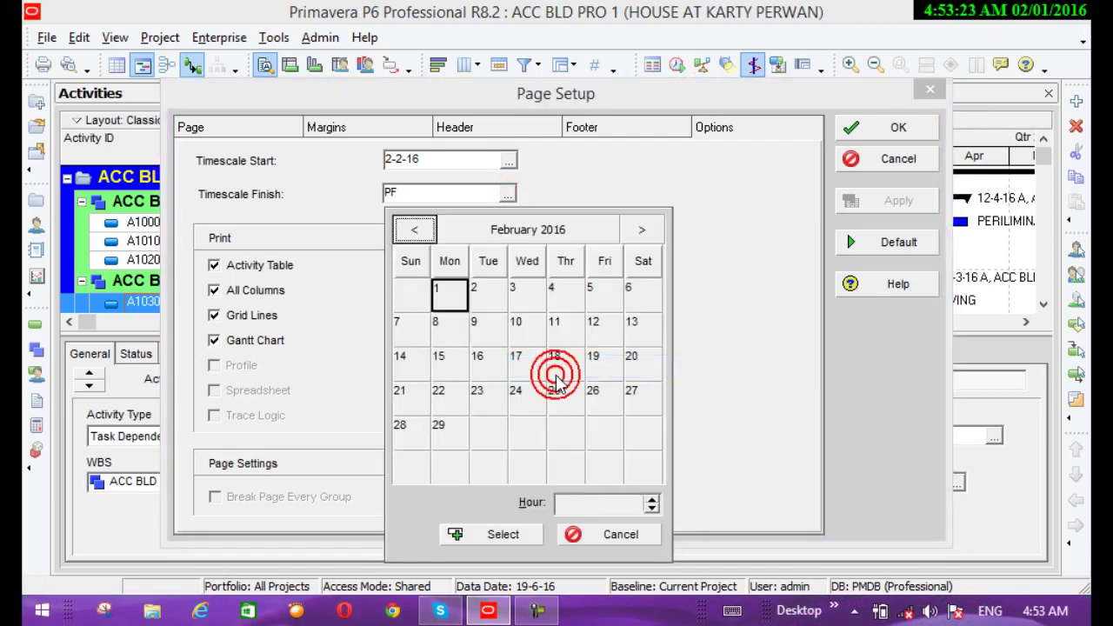
pyautogui.click(455, 393)
pyautogui.click(496, 532)
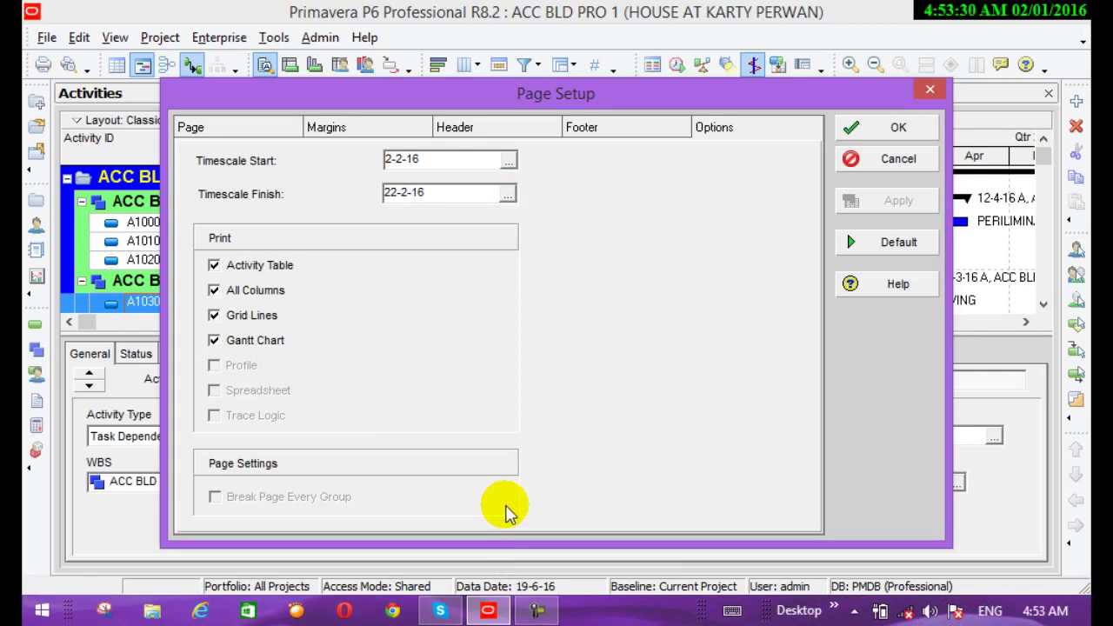
# Set Timescale Start to PS - Earliest Project Start and Timescale Finish to PF - Latest Project Finish, and accept the page setup.
pyautogui.click(508, 162)
pyautogui.click(535, 187)
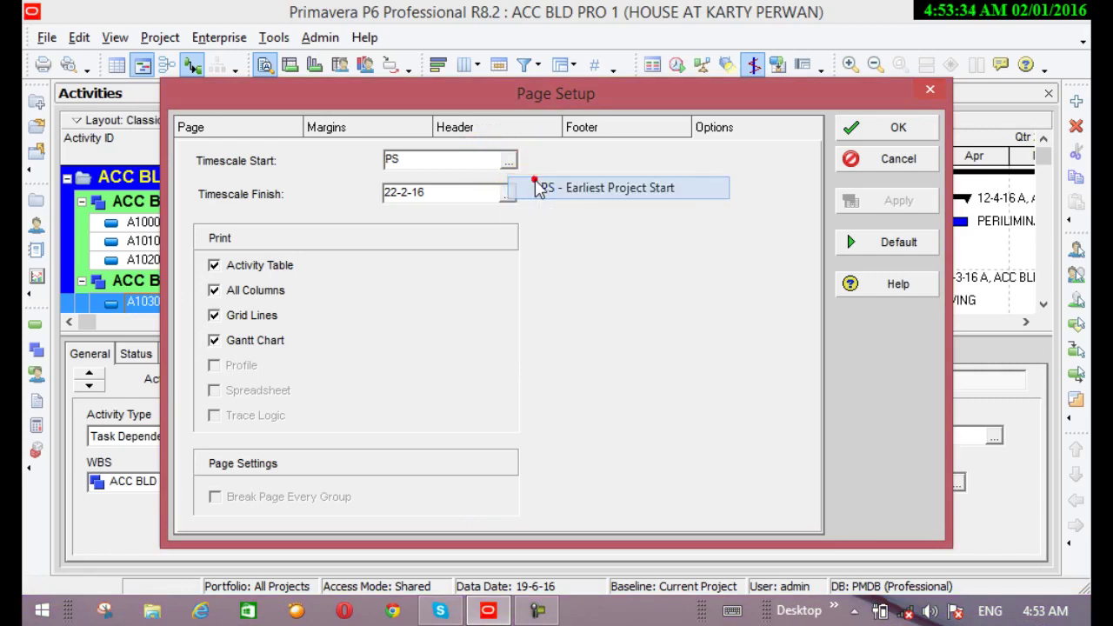
pyautogui.click(509, 195)
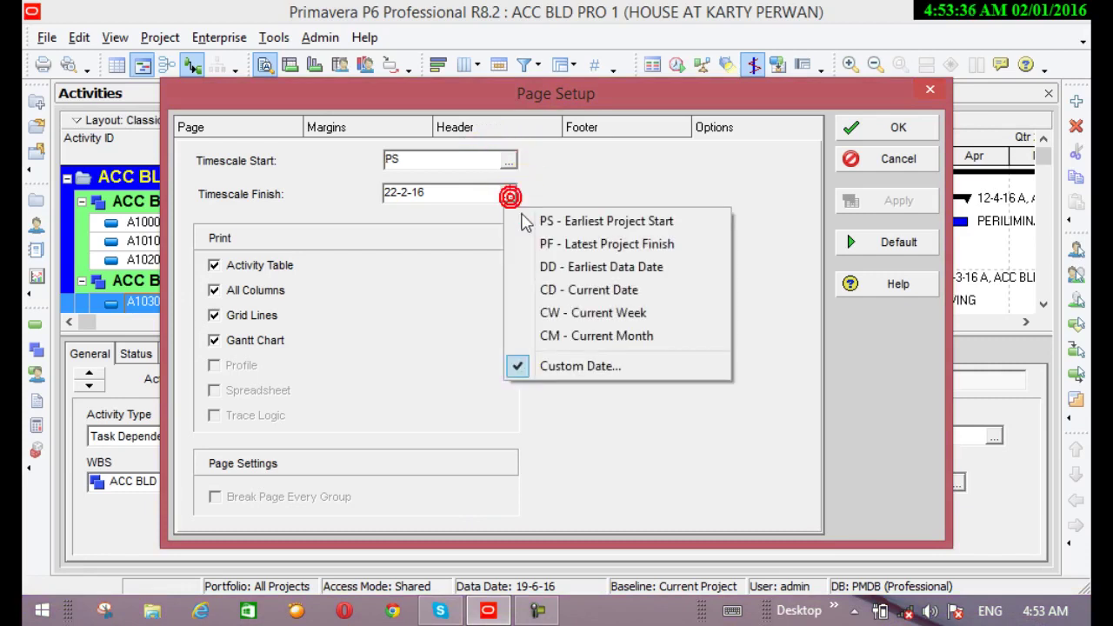
pyautogui.click(529, 244)
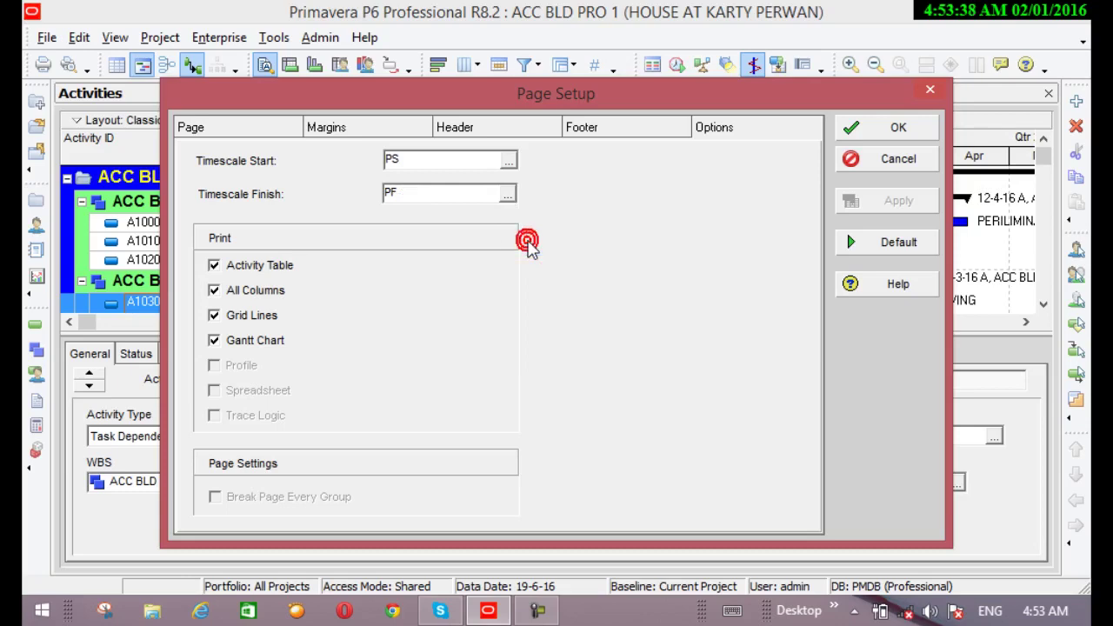
pyautogui.click(869, 127)
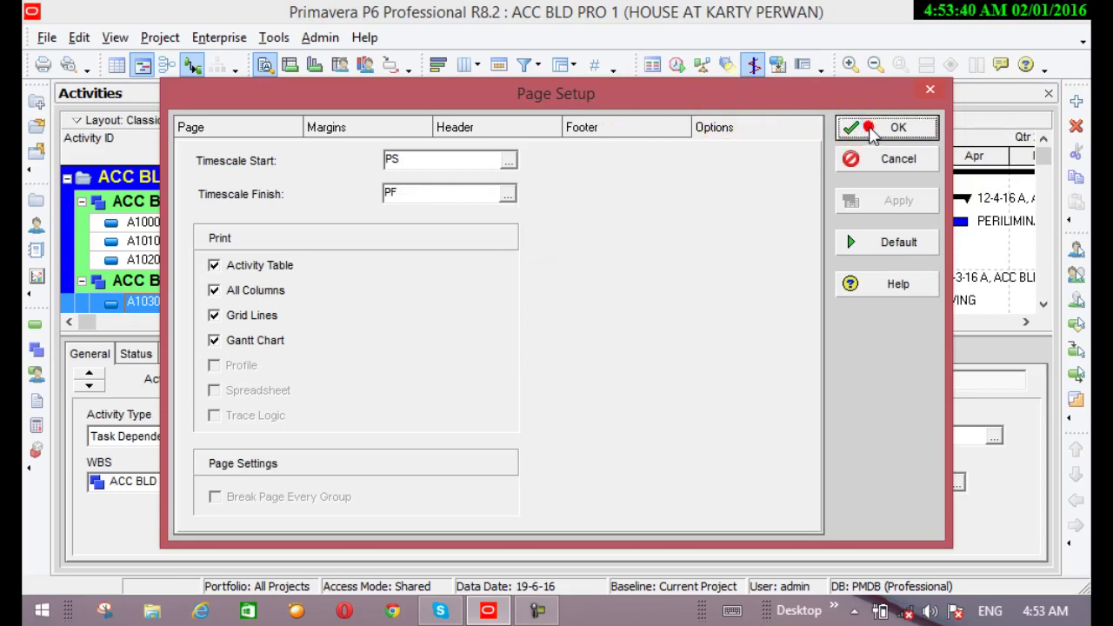
# Open the print setup, examine the printers available, and cancel without changing the printer.
pyautogui.click(44, 42)
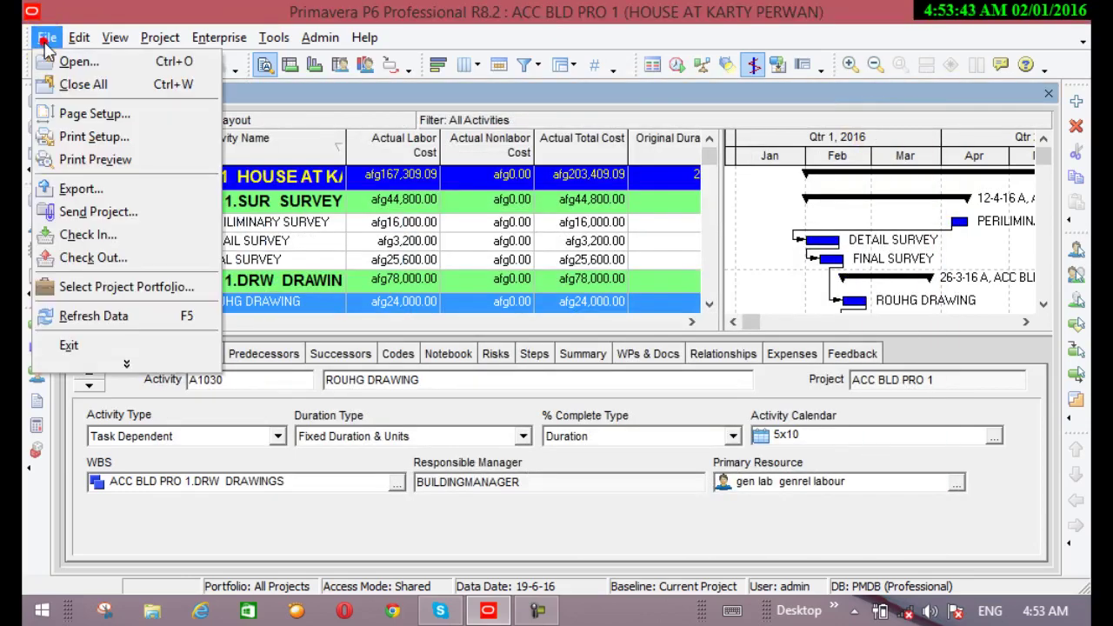
pyautogui.click(118, 142)
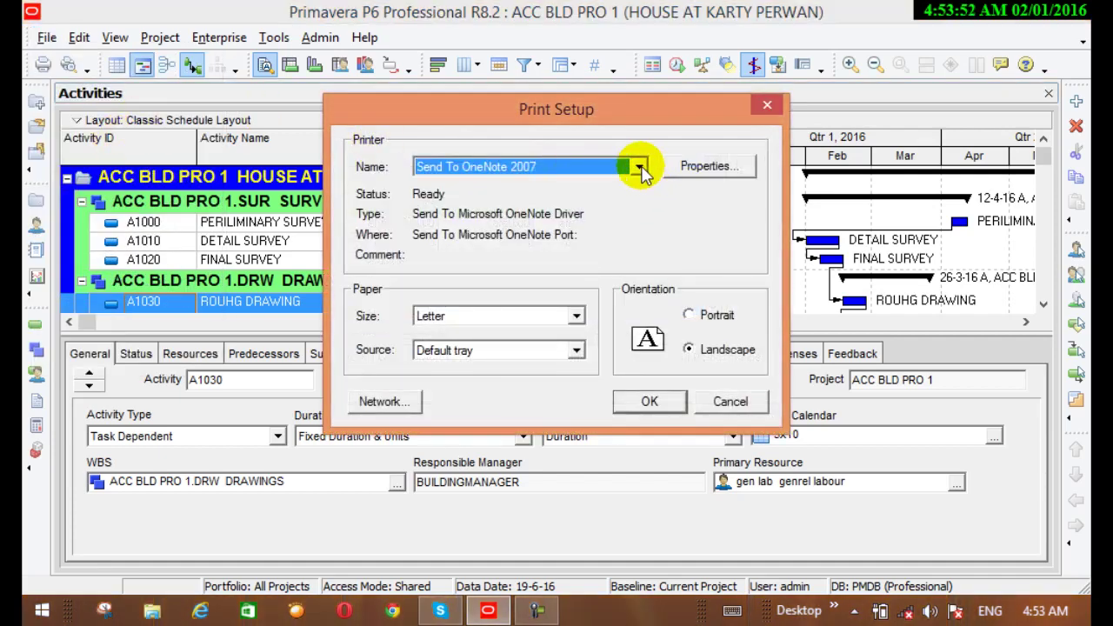
pyautogui.click(639, 168)
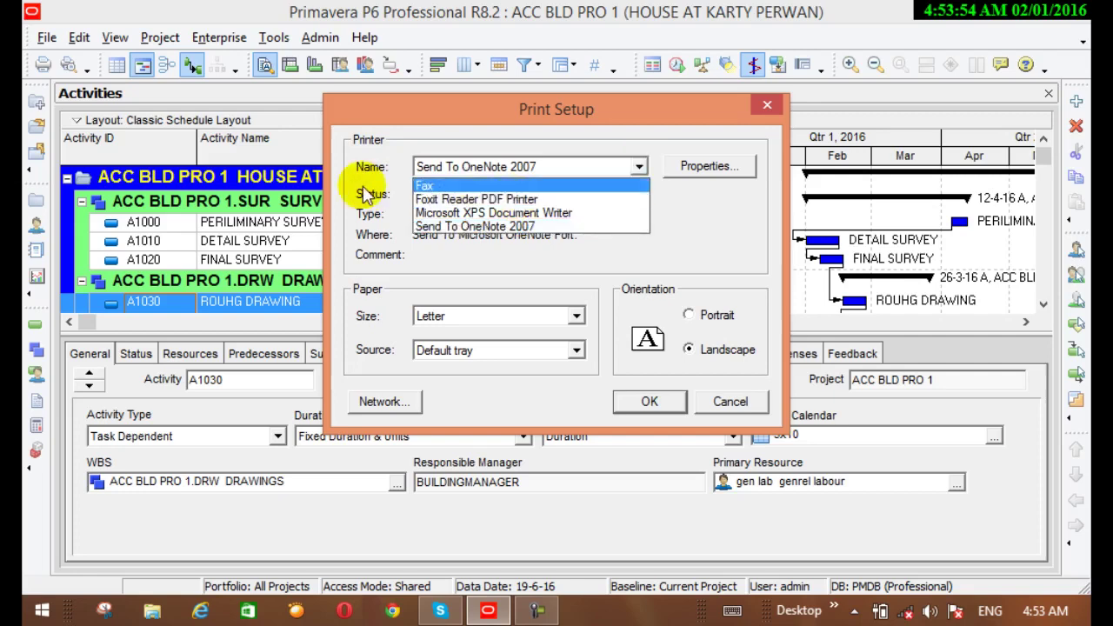
pyautogui.click(745, 406)
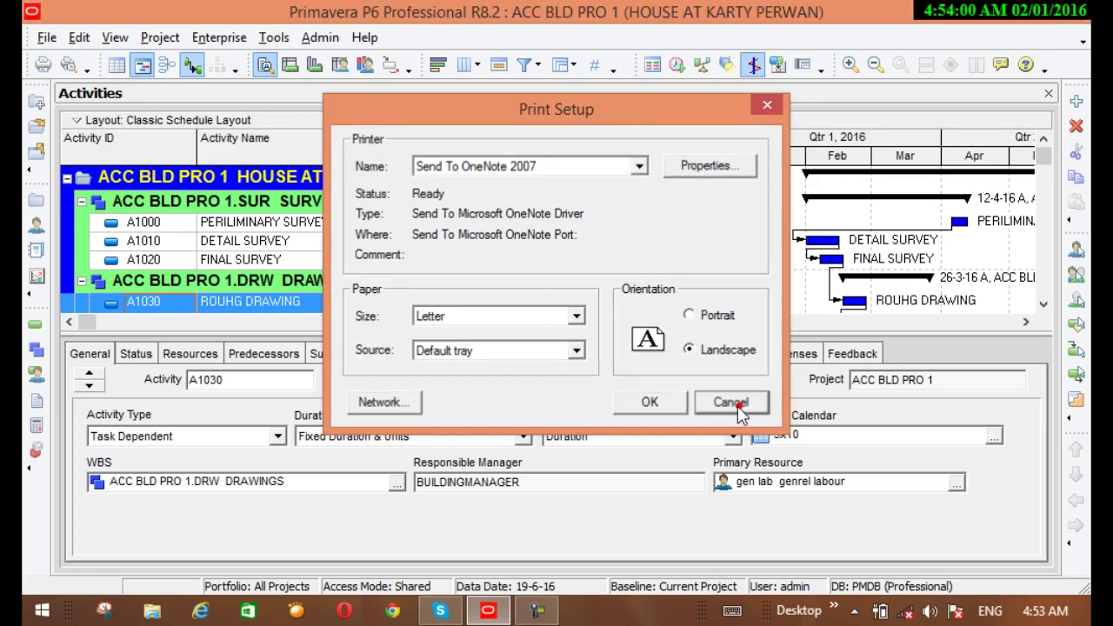
pyautogui.click(745, 406)
# Preview the printed activity layout, look through the second page down to its footer, return to the first page, and close the preview.
pyautogui.click(47, 37)
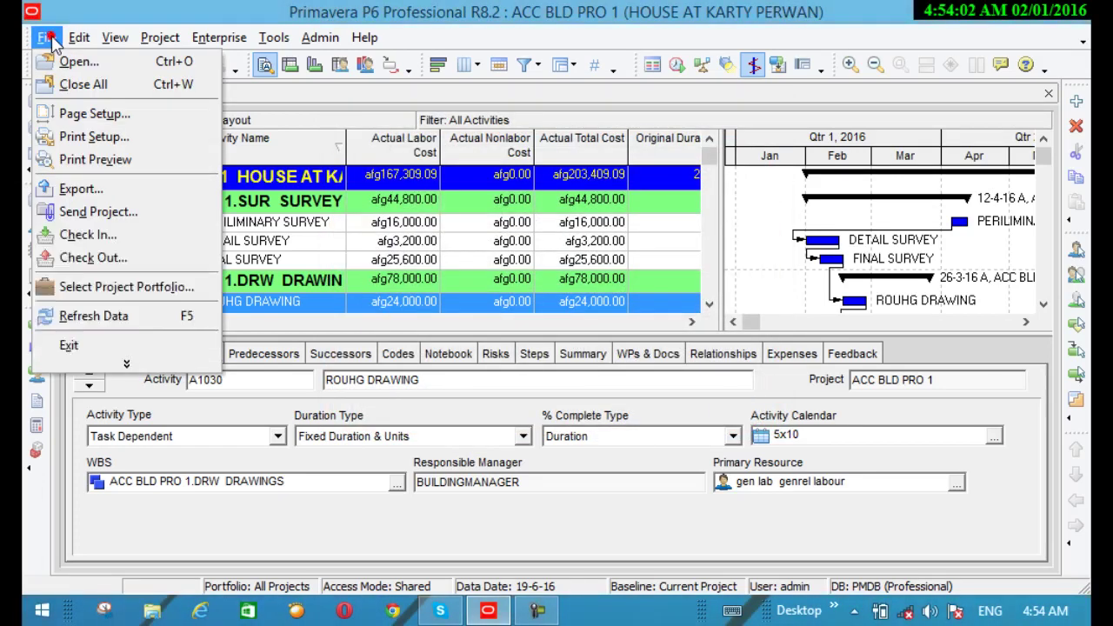
pyautogui.click(129, 161)
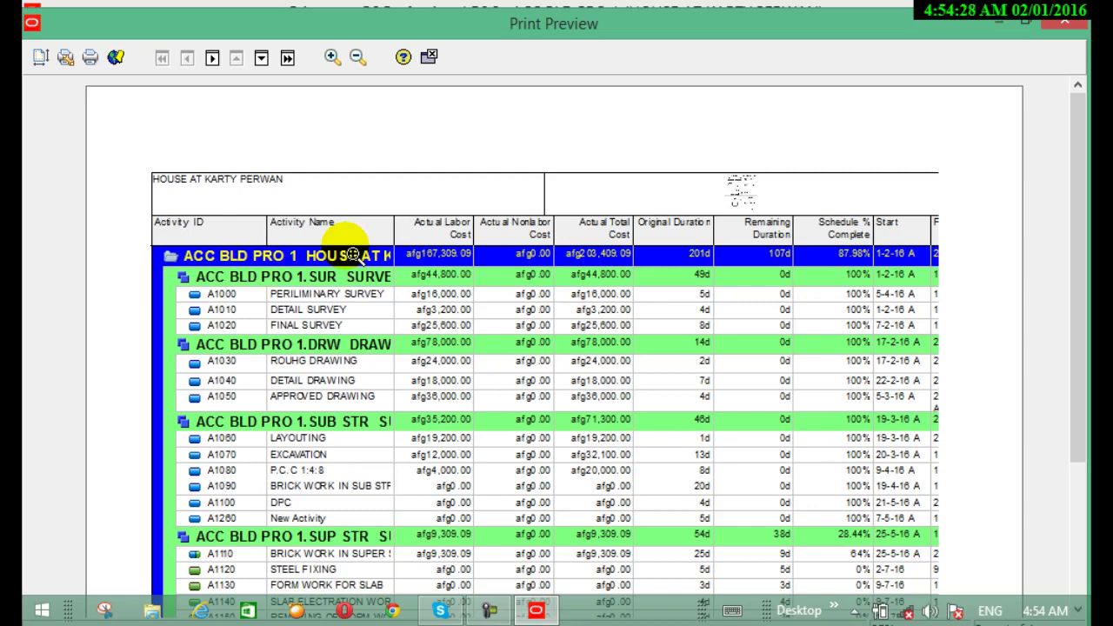
pyautogui.click(211, 58)
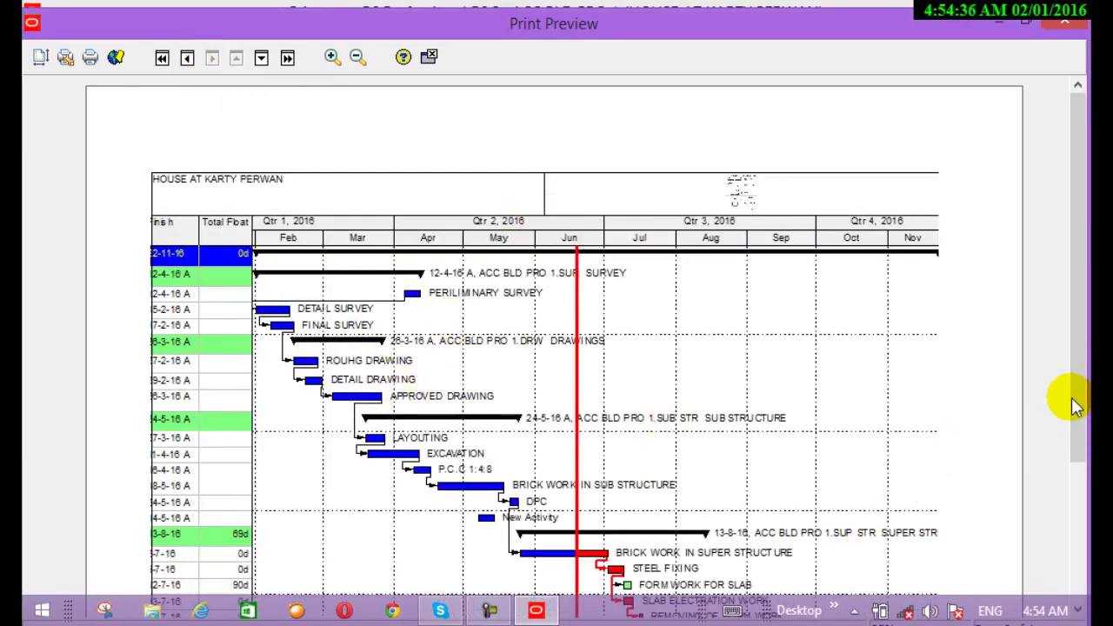
pyautogui.moveTo(1075, 407); pyautogui.dragTo(1076, 525)
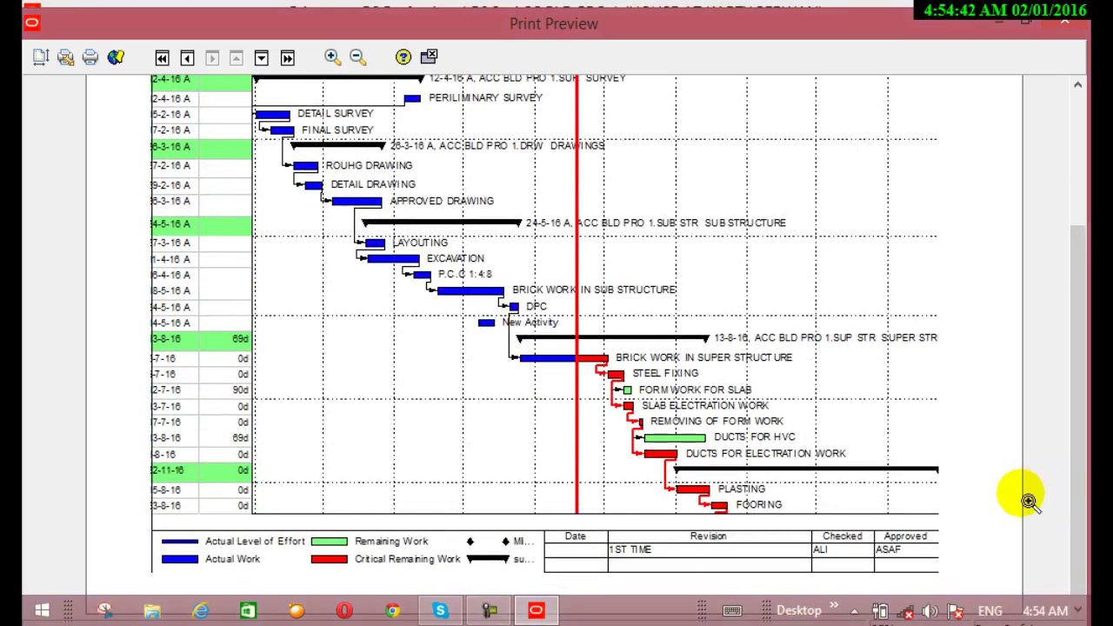
pyautogui.click(1077, 131)
pyautogui.click(1077, 130)
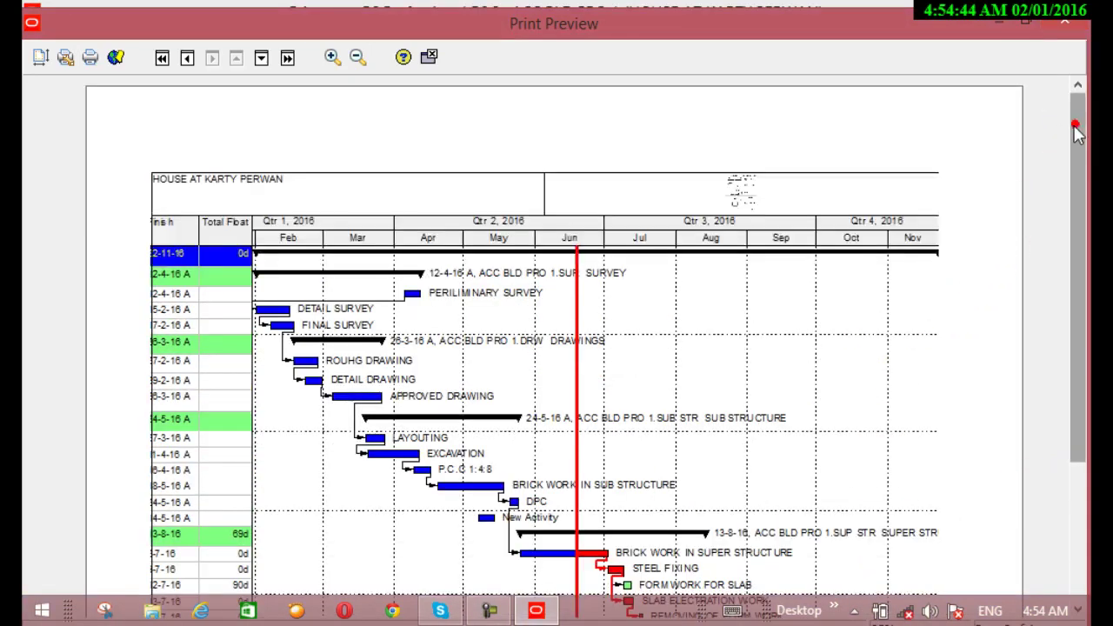
pyautogui.click(187, 58)
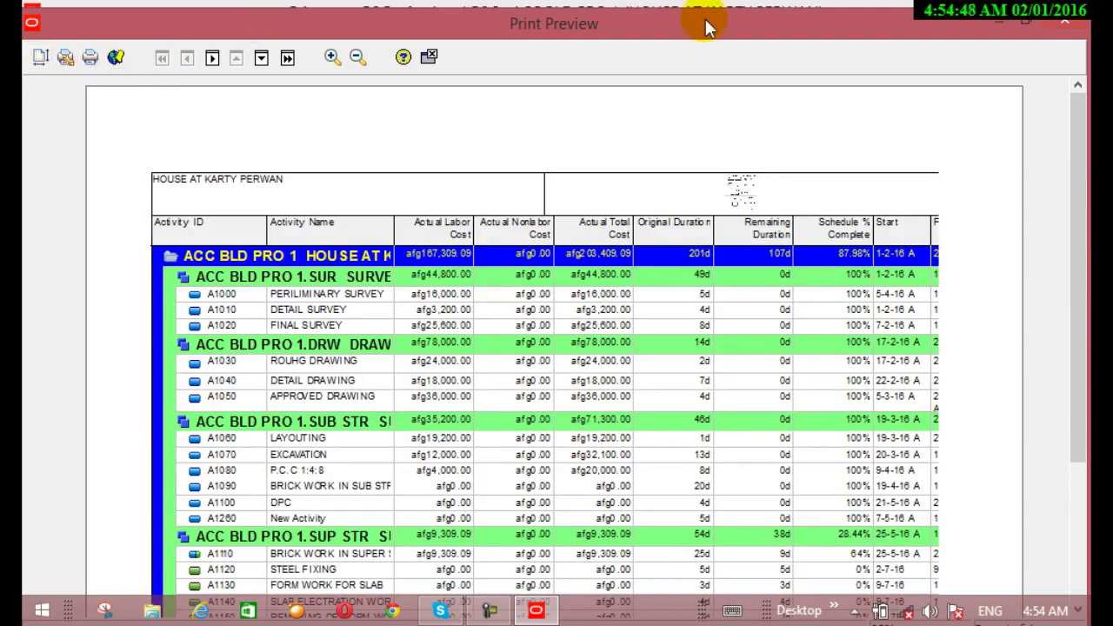
pyautogui.click(1055, 28)
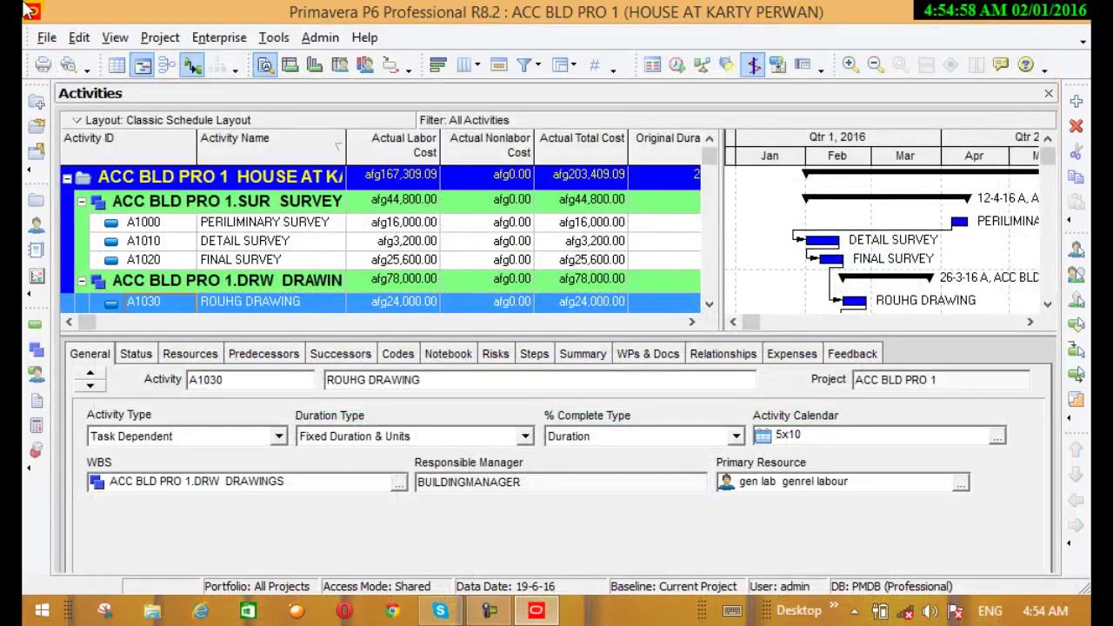
# Reopen the print preview of the activity layout and close it again.
pyautogui.click(45, 37)
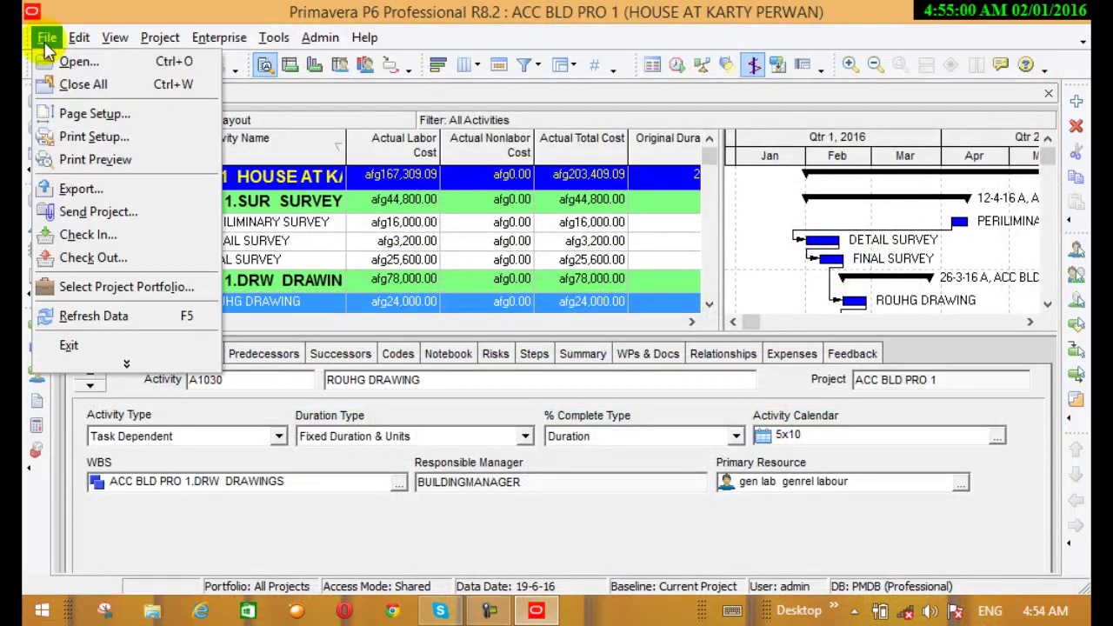
pyautogui.click(144, 159)
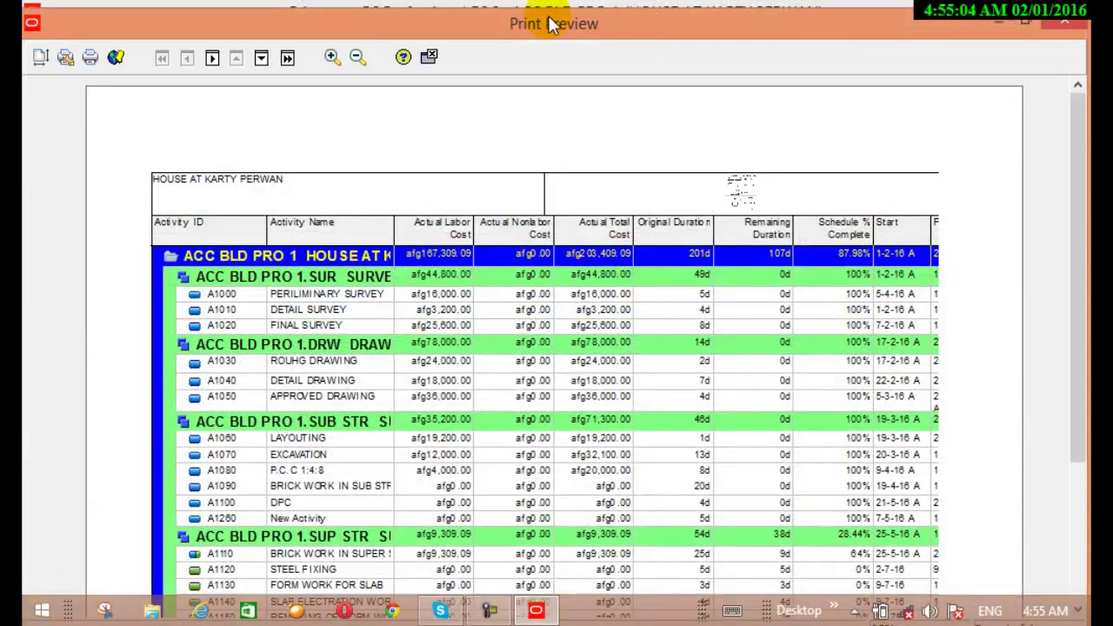
pyautogui.click(430, 58)
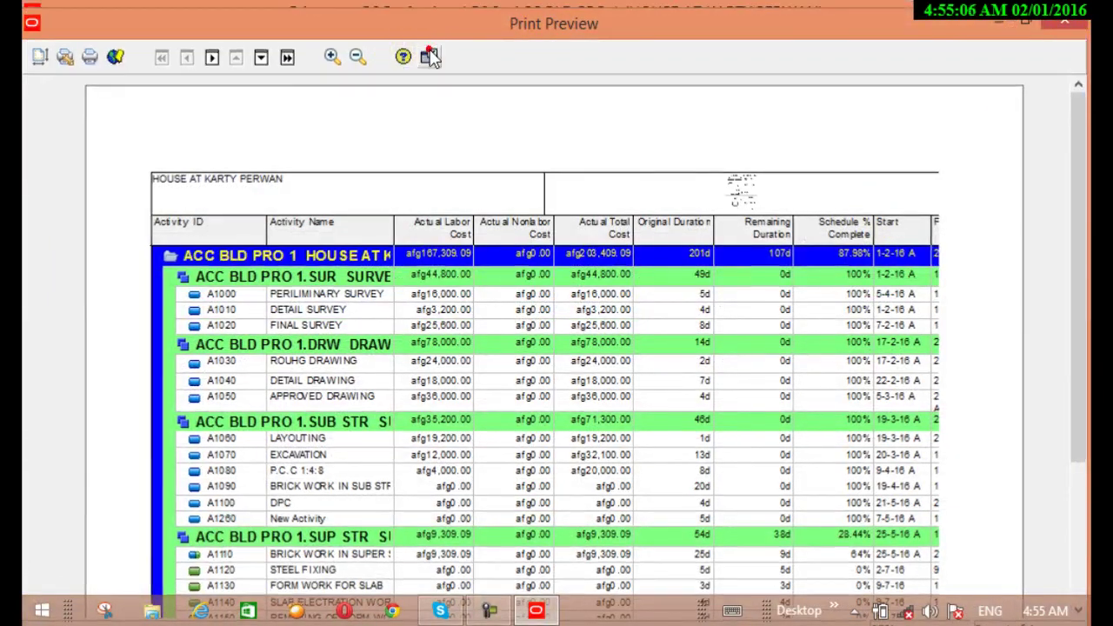
# Set the page setup's scaling to Adjust to 50 % normal size and accept it.
pyautogui.click(47, 37)
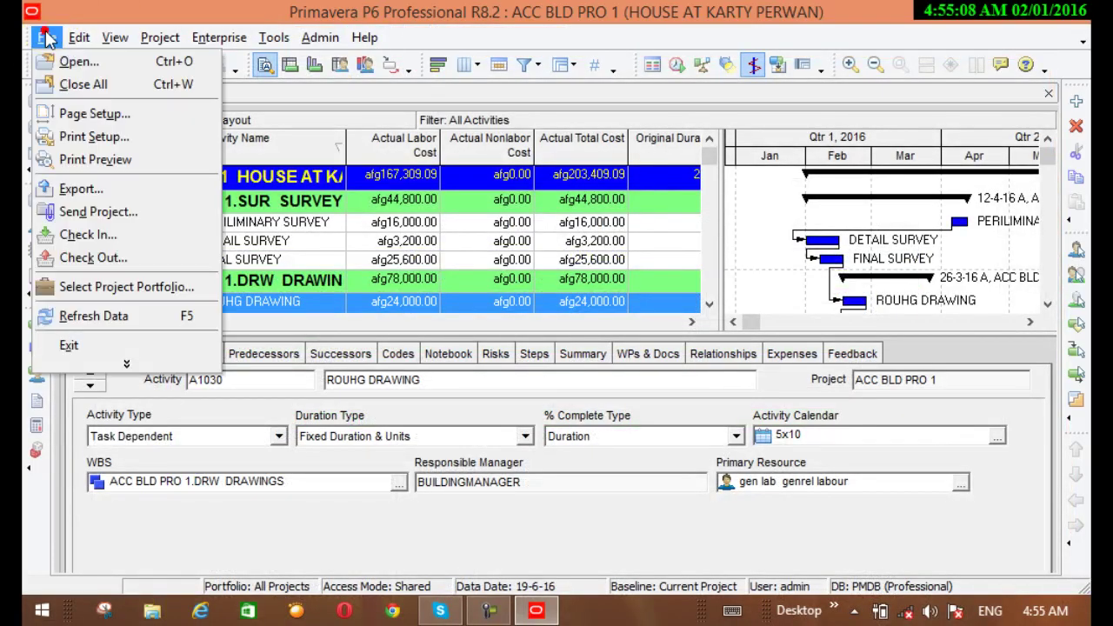
pyautogui.click(96, 119)
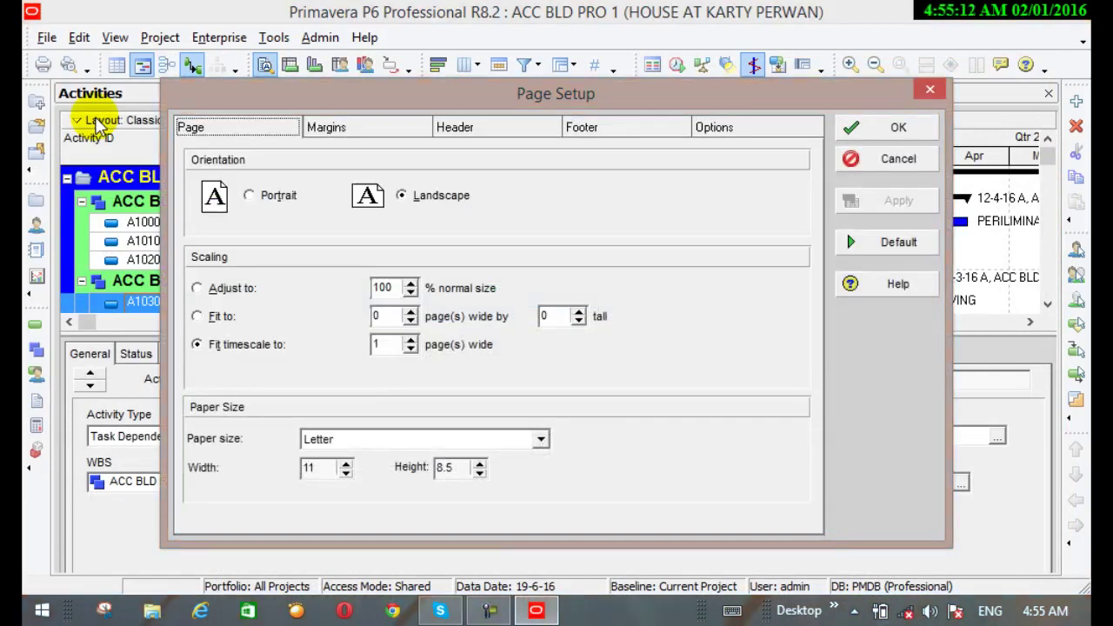
pyautogui.doubleClick(381, 288)
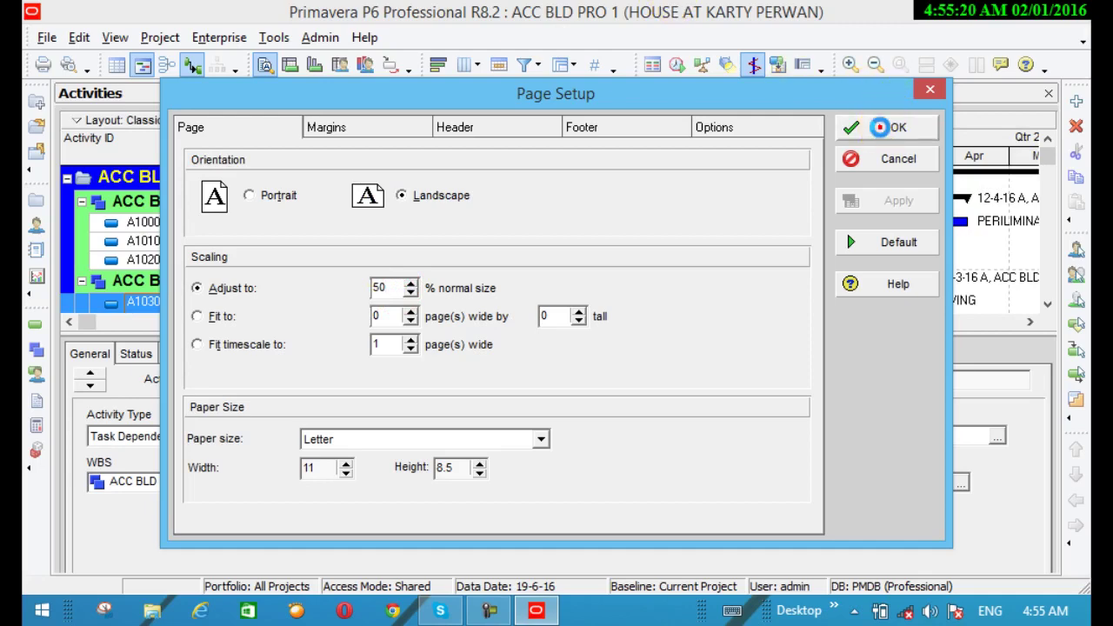
pyautogui.click(880, 128)
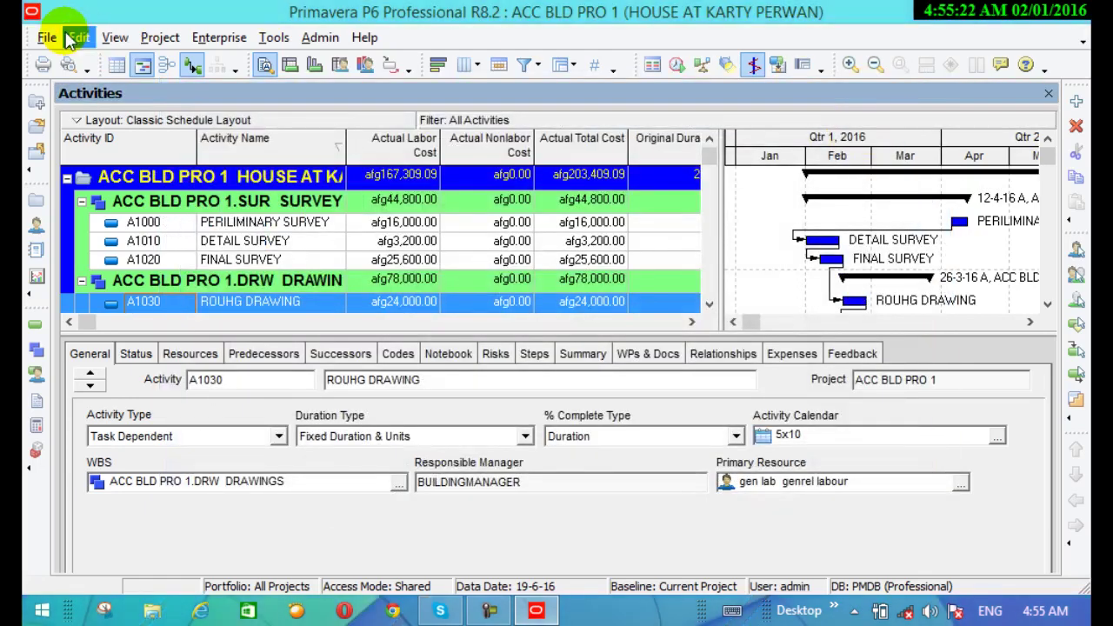
# Check the rescaled layout in the print preview, including the second page, and close the preview.
pyautogui.click(47, 38)
pyautogui.moveTo(78, 37)
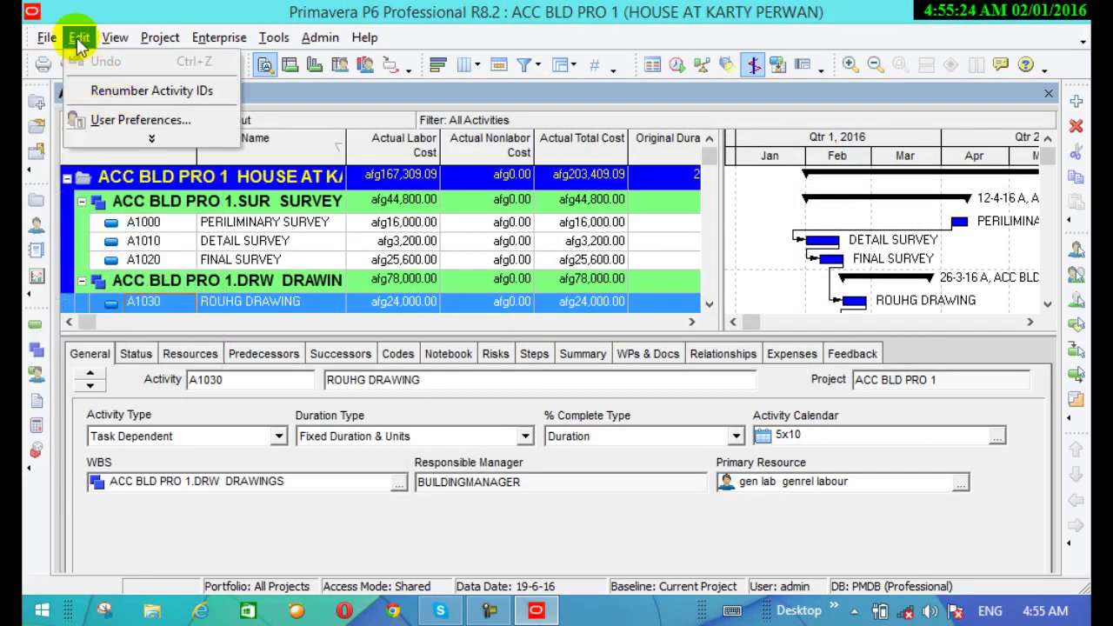
pyautogui.click(106, 154)
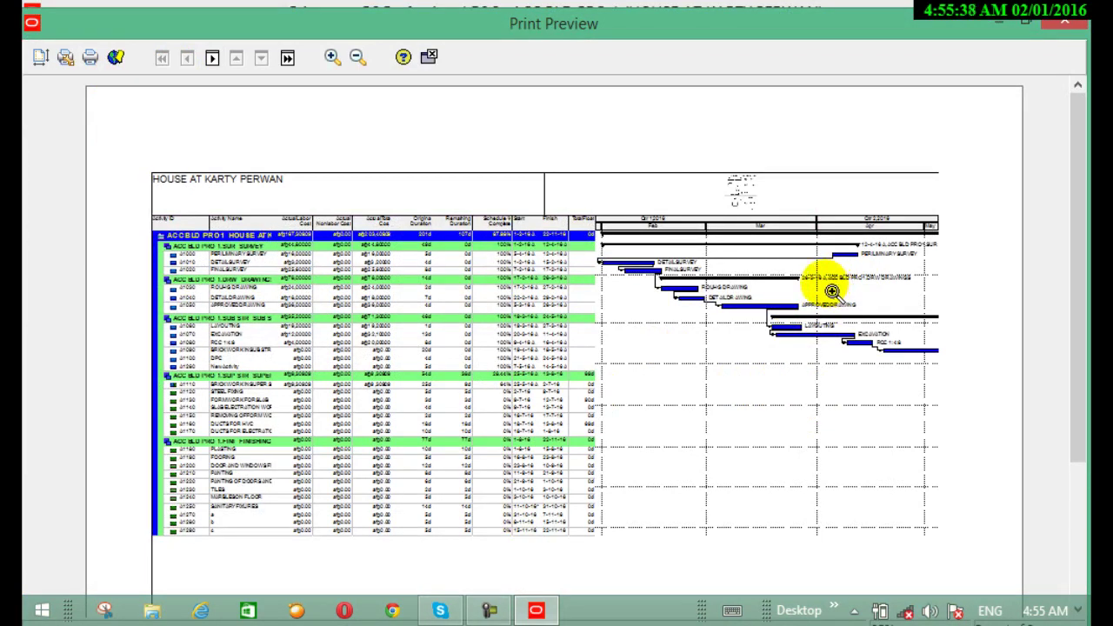
pyautogui.click(211, 58)
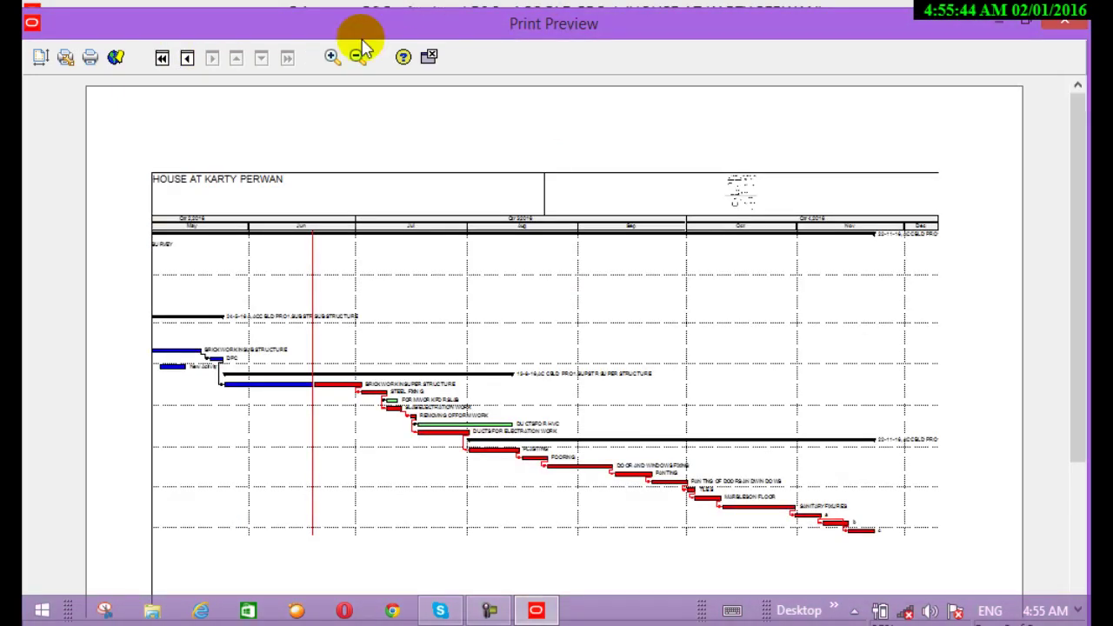
pyautogui.click(432, 59)
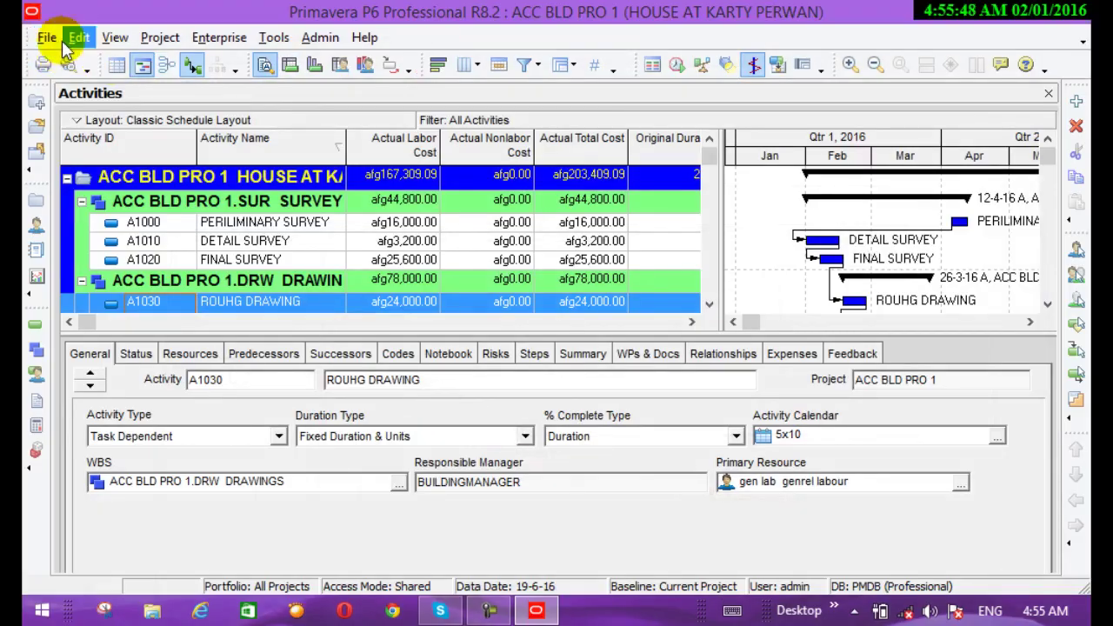
# Take another brief look at the rescaled layout in the print preview and close it.
pyautogui.click(46, 37)
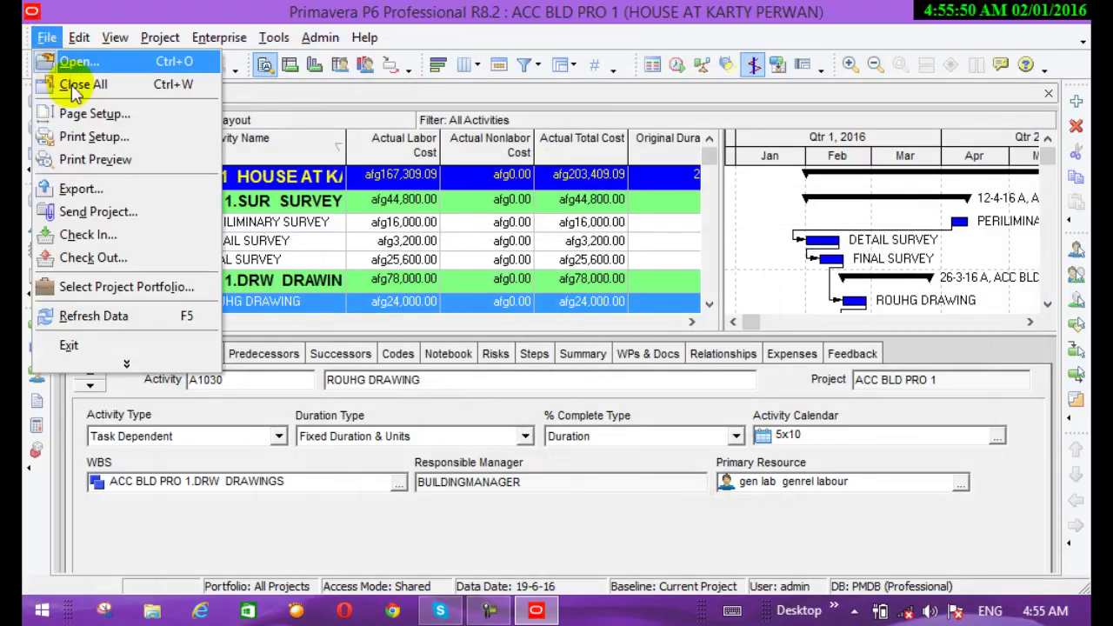
pyautogui.click(95, 160)
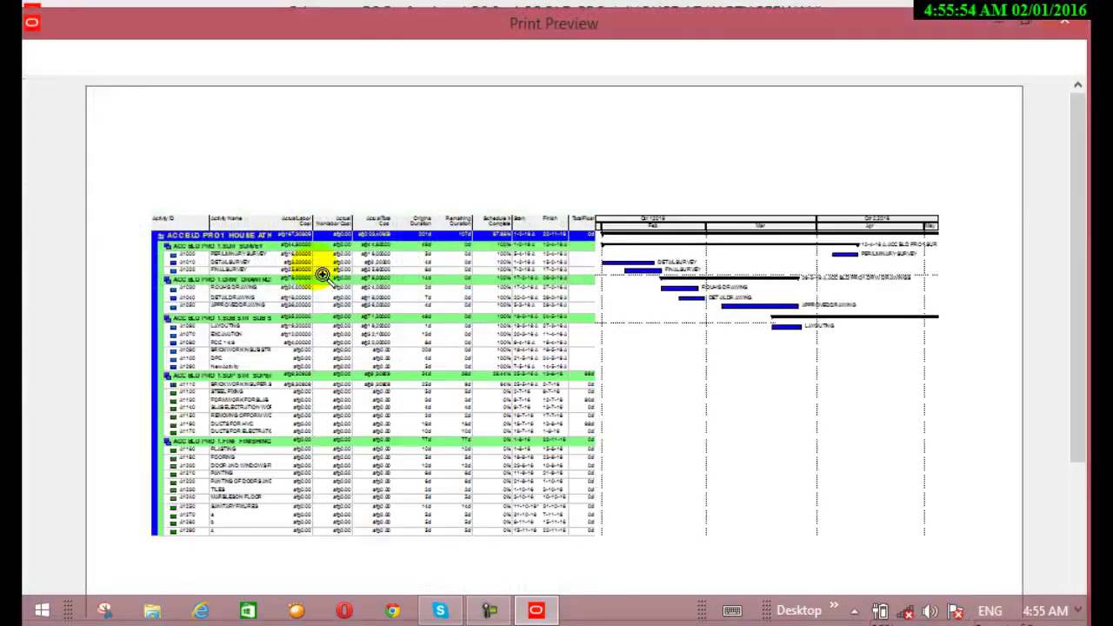
pyautogui.click(1066, 27)
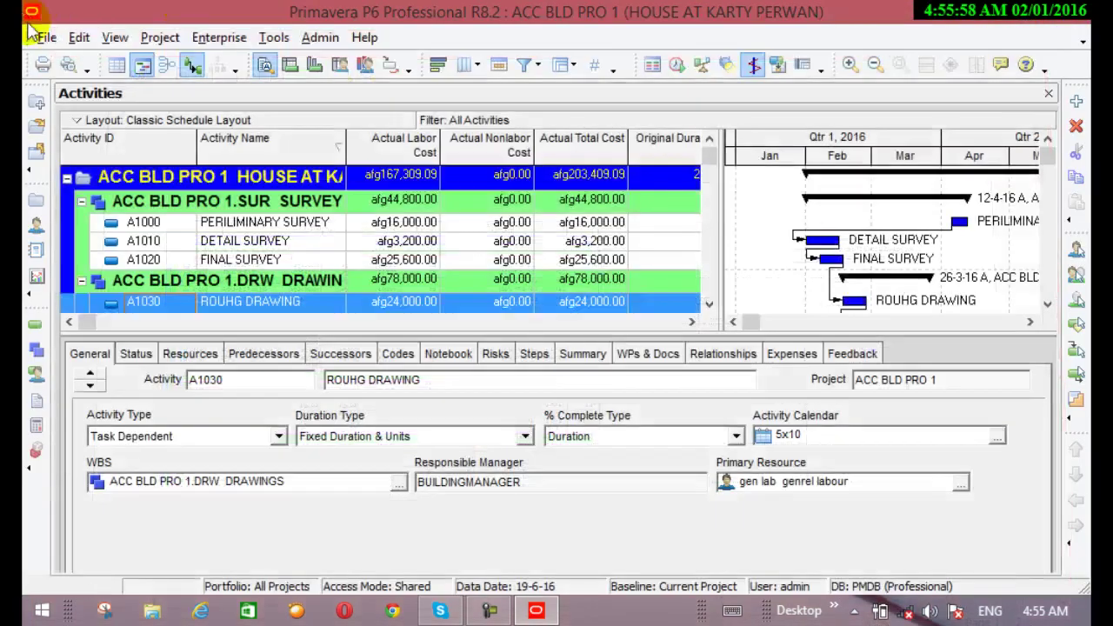
# Reopen the print preview, enlarge the page to 146%, view the second page, and return to the first page.
pyautogui.click(50, 38)
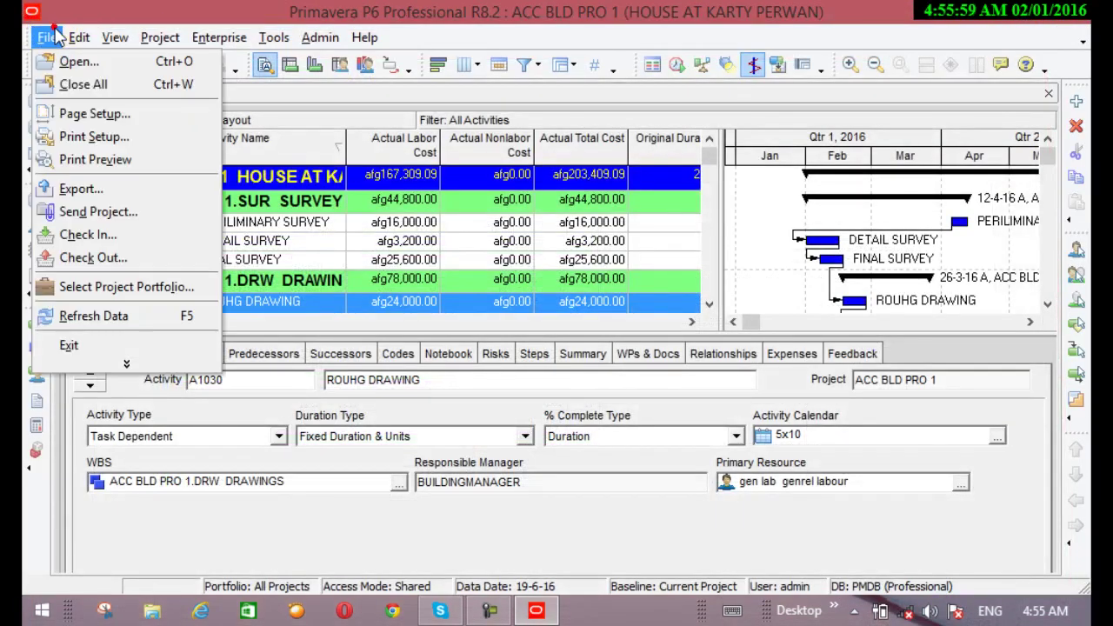
pyautogui.click(131, 157)
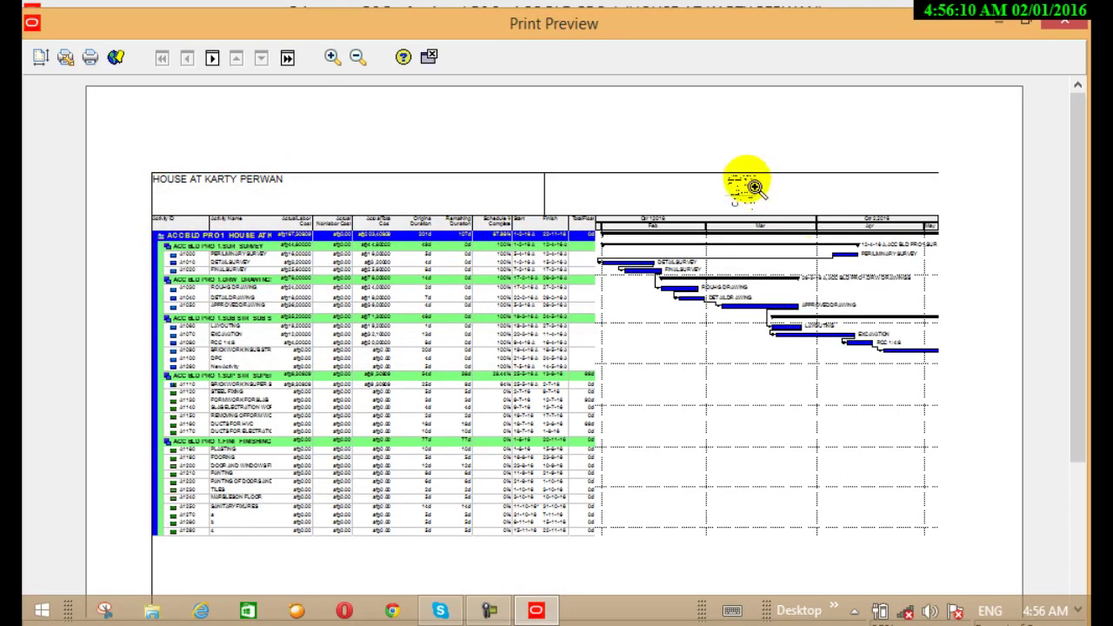
pyautogui.click(331, 57)
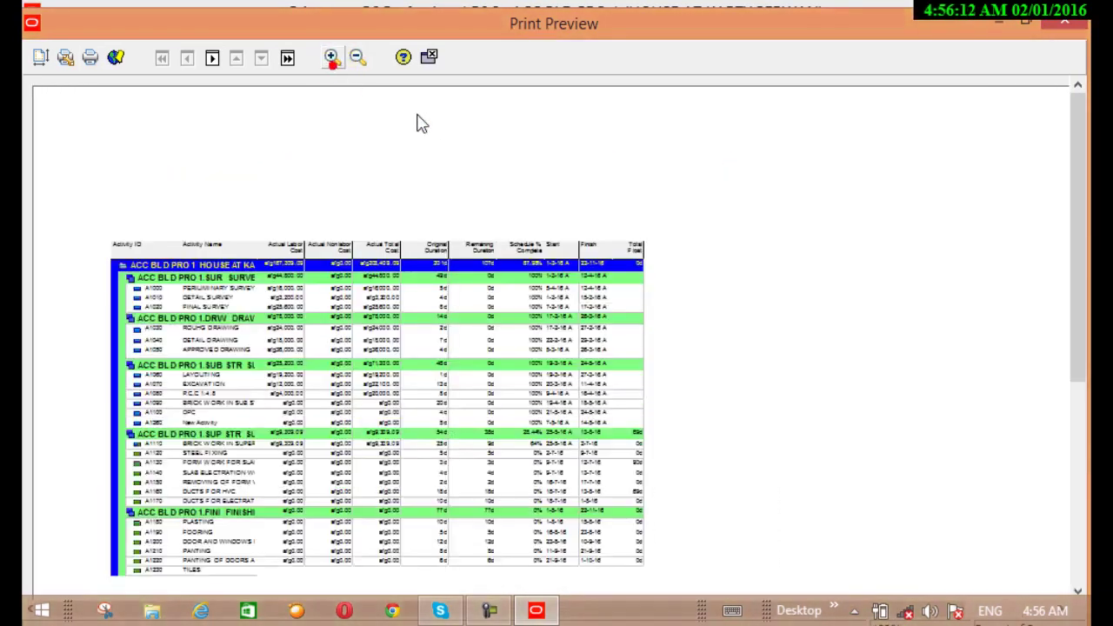
pyautogui.click(331, 57)
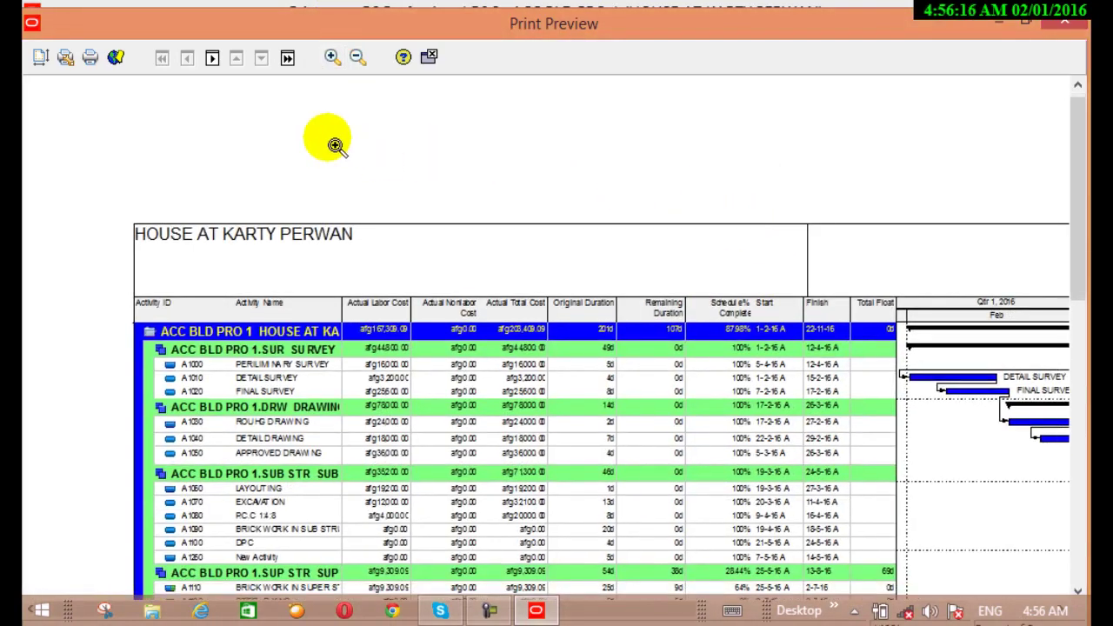
pyautogui.click(212, 57)
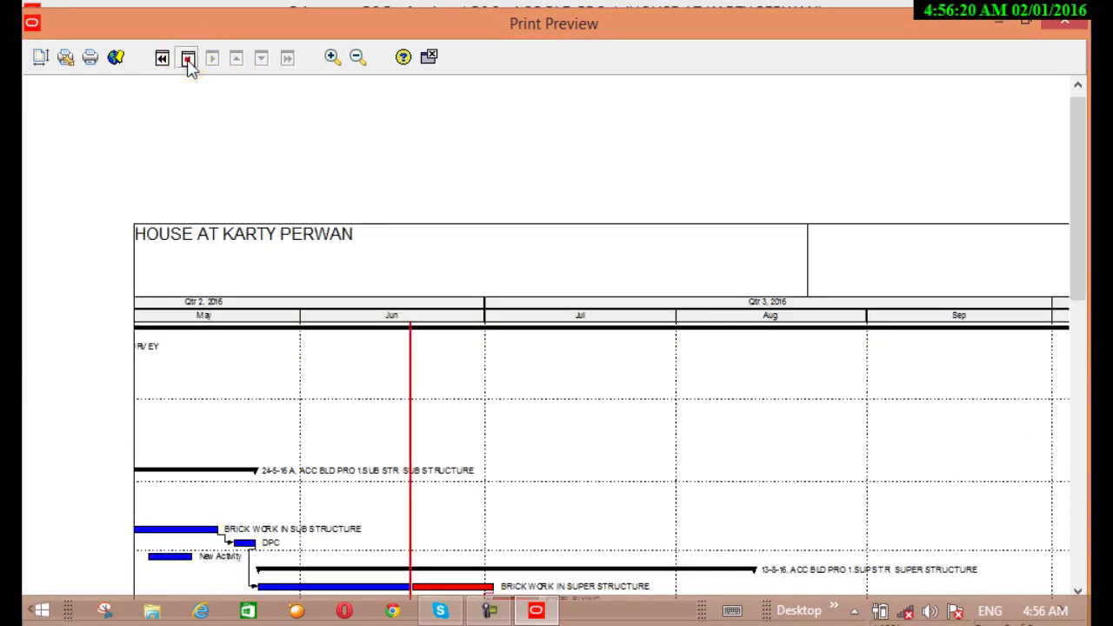
pyautogui.click(188, 58)
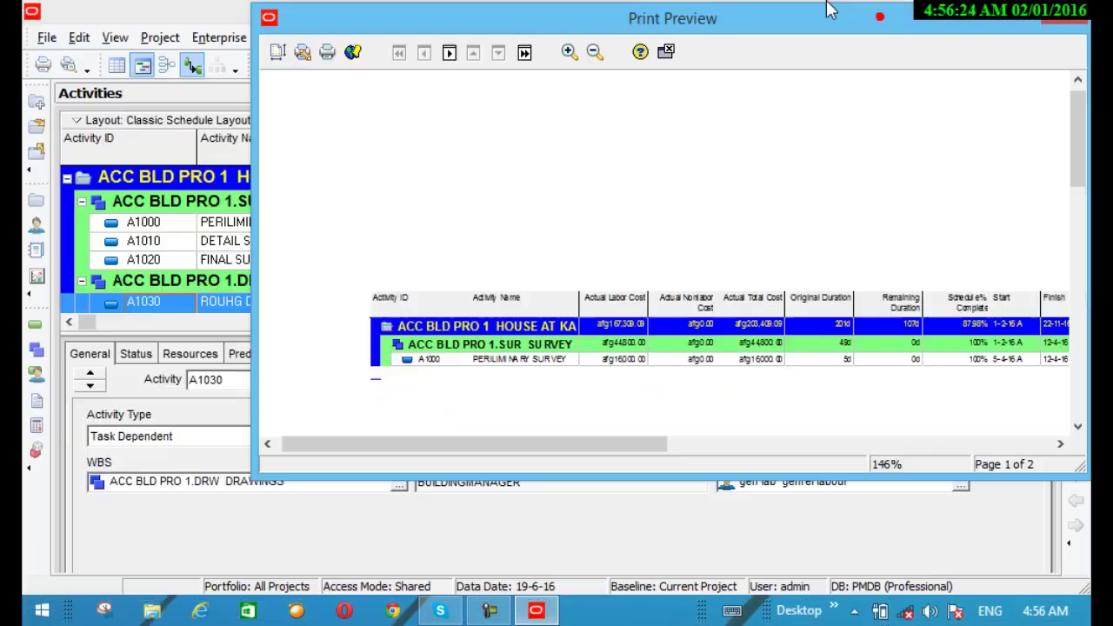
# Toggle the print preview window between restored and full size, leaving it maximized.
pyautogui.doubleClick(827, 10)
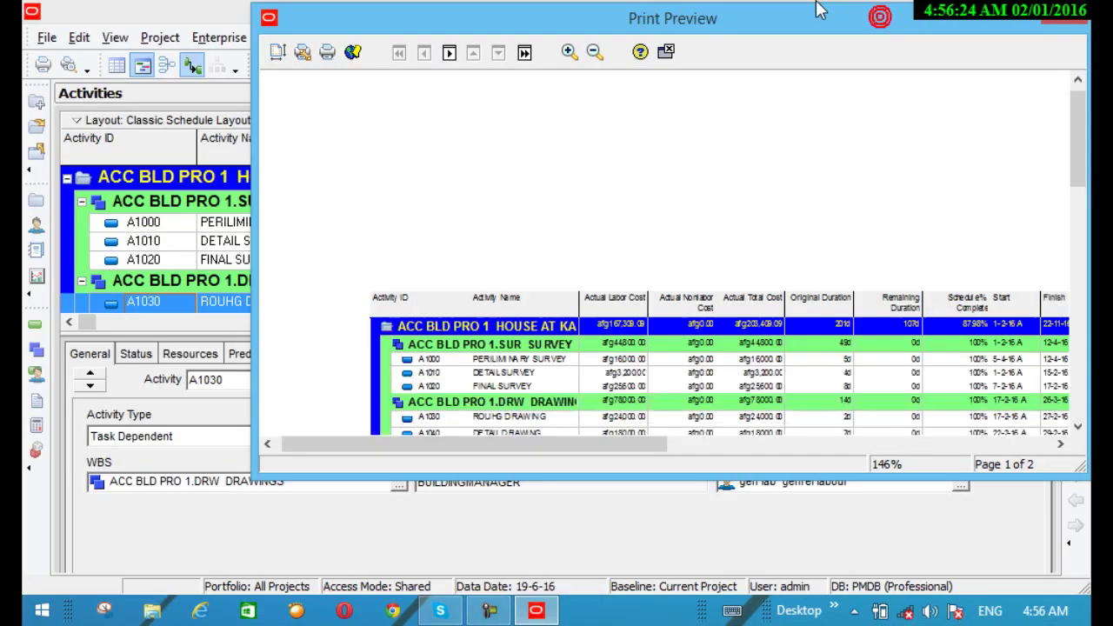
pyautogui.doubleClick(817, 10)
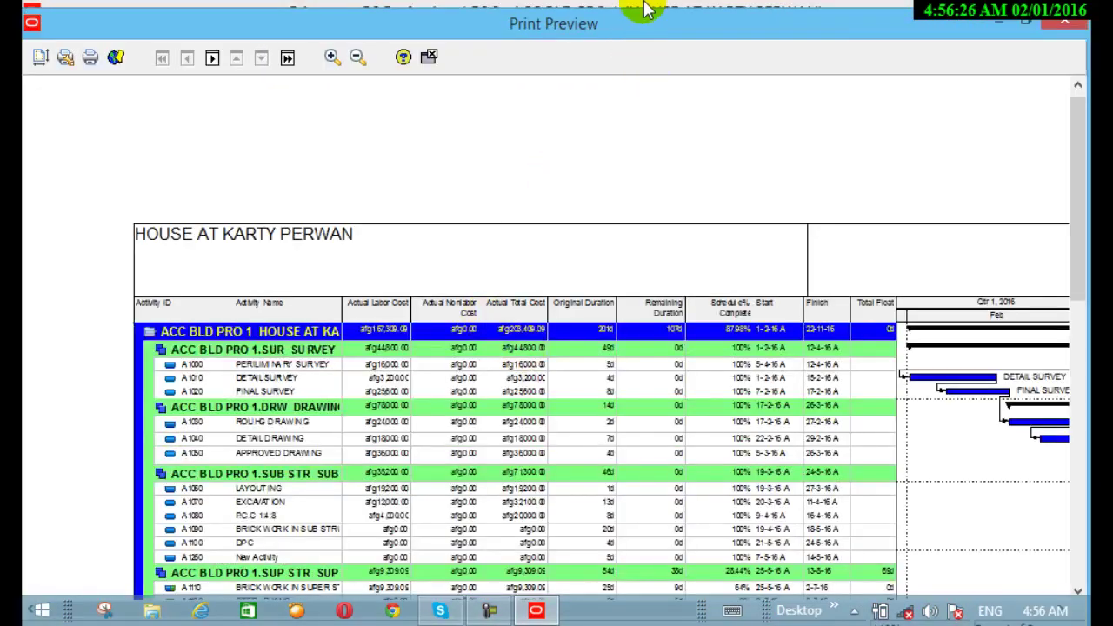
pyautogui.doubleClick(645, 26)
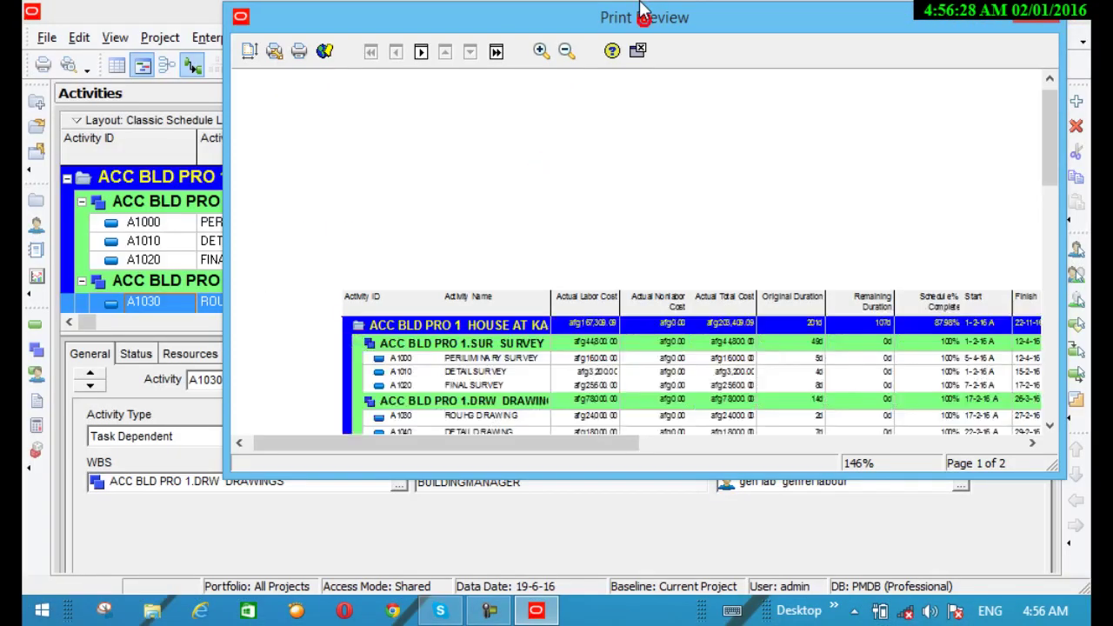
pyautogui.doubleClick(639, 13)
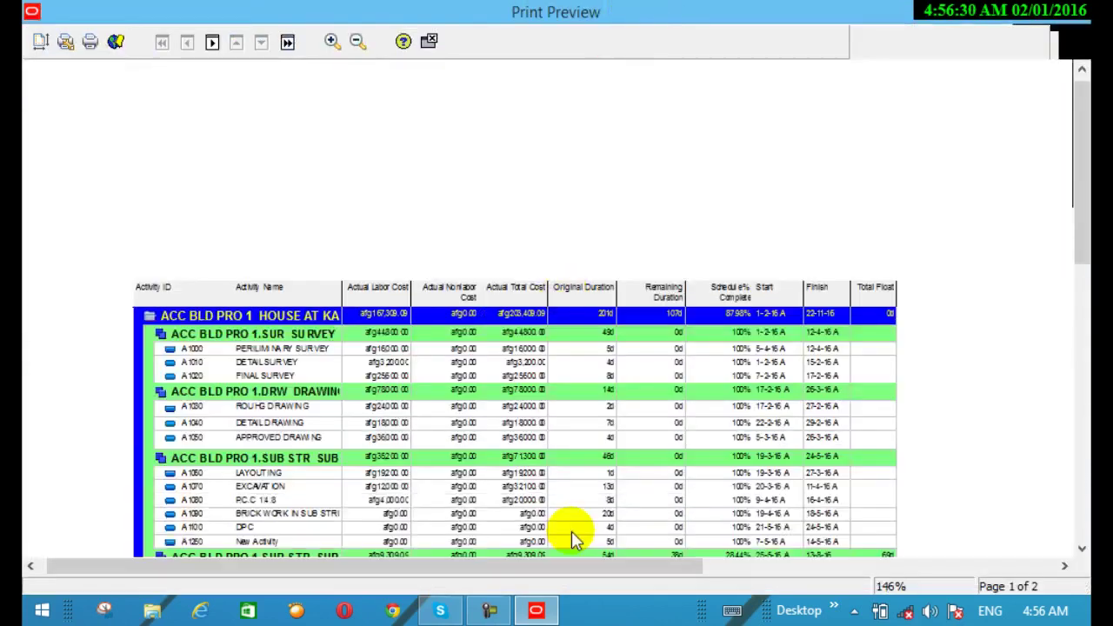
# Examine the first preview page at 146% and then 122%, including the Gantt bars, the footer legend and the revision table.
pyautogui.click(618, 565)
pyautogui.moveTo(705, 584); pyautogui.dragTo(778, 584)
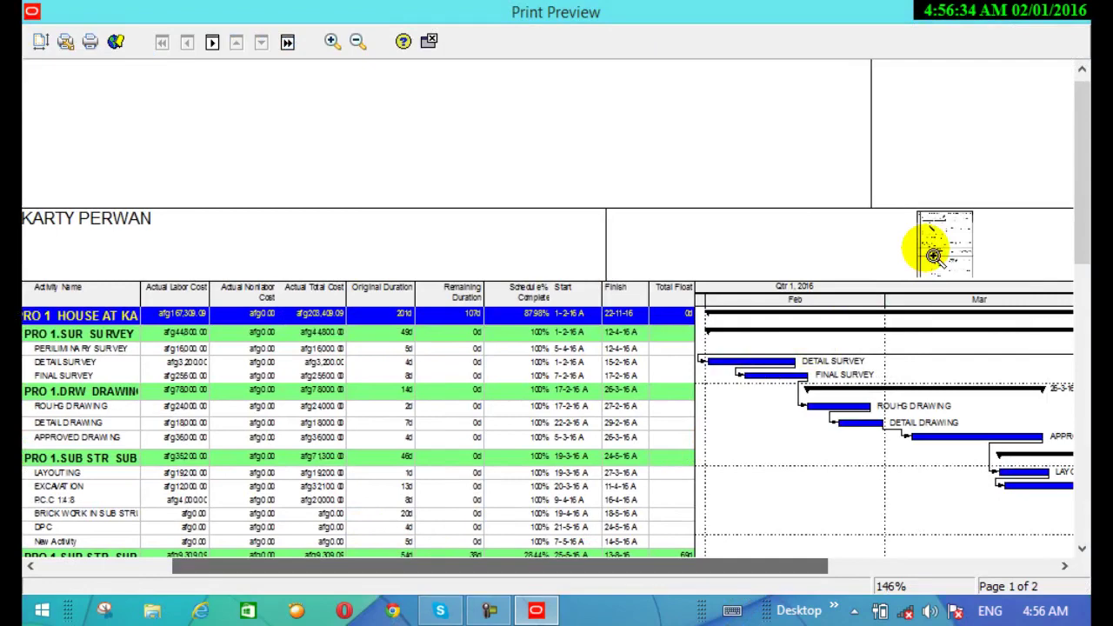
pyautogui.moveTo(1086, 209); pyautogui.dragTo(1081, 591)
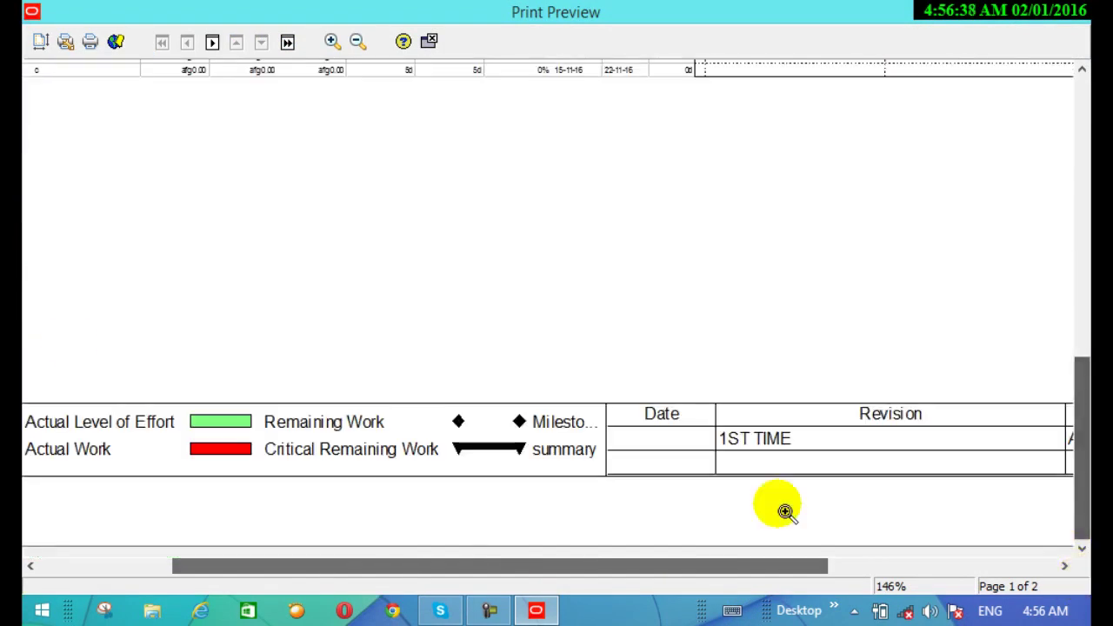
pyautogui.moveTo(187, 565); pyautogui.dragTo(95, 570)
pyautogui.click(356, 42)
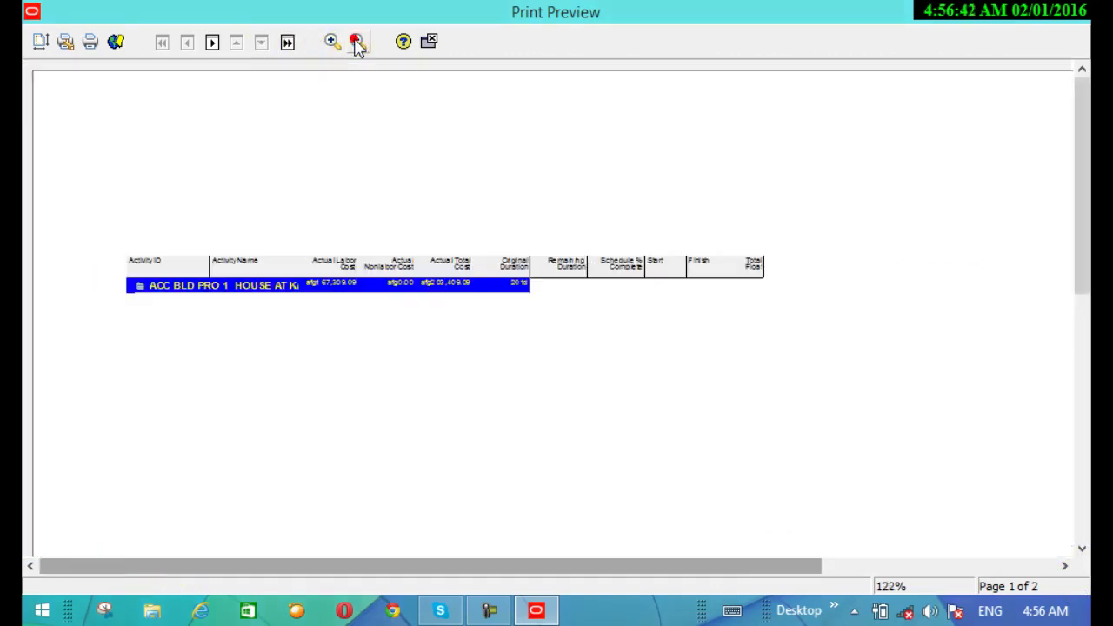
pyautogui.moveTo(1078, 235); pyautogui.dragTo(1083, 517)
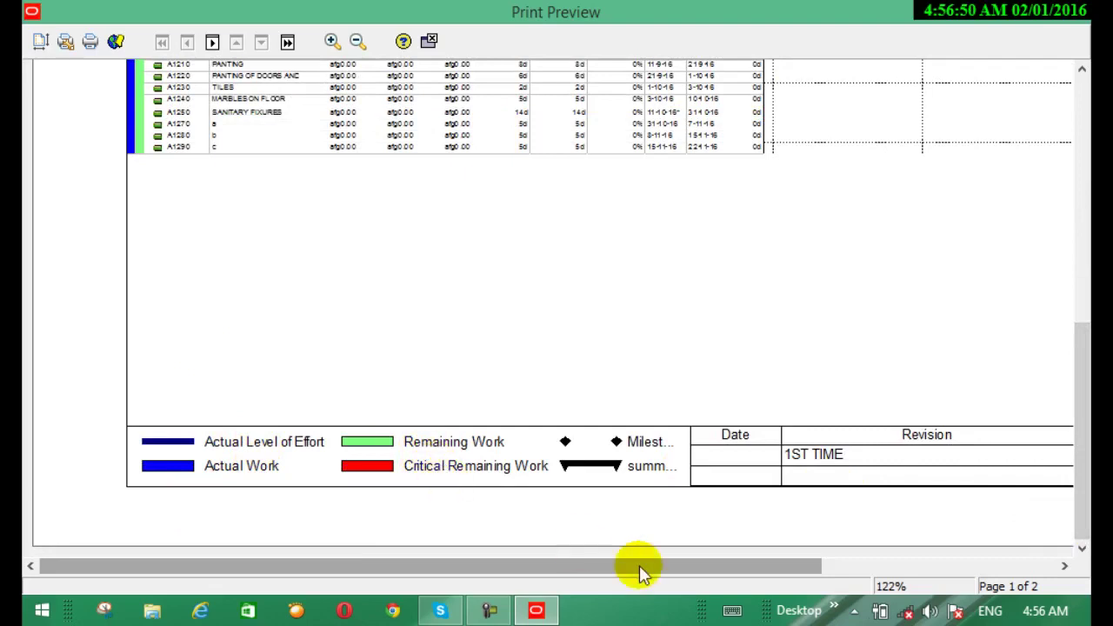
pyautogui.moveTo(651, 566); pyautogui.dragTo(756, 561)
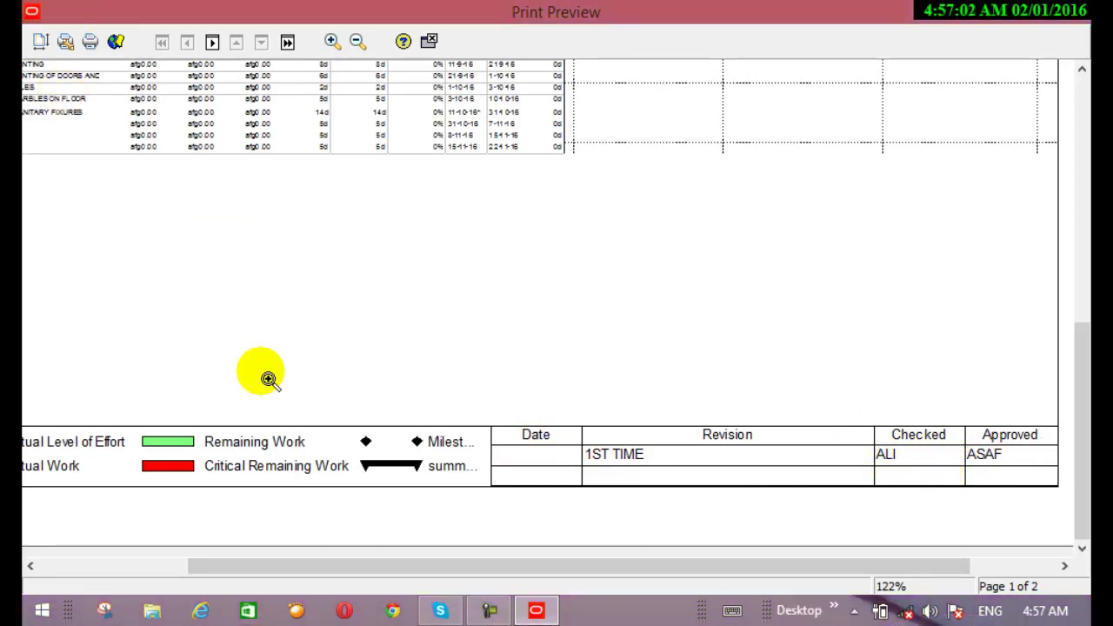
# Enlarge the previewed page again, reduce it to 71% to view the overall page layout, and close the print preview.
pyautogui.click(433, 441)
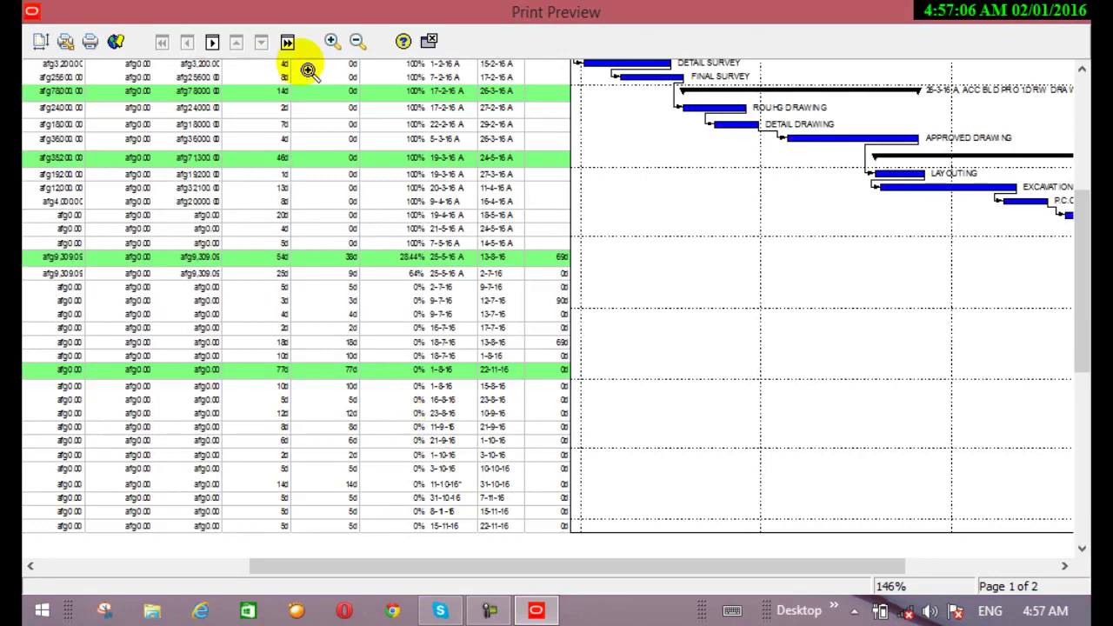
pyautogui.click(355, 42)
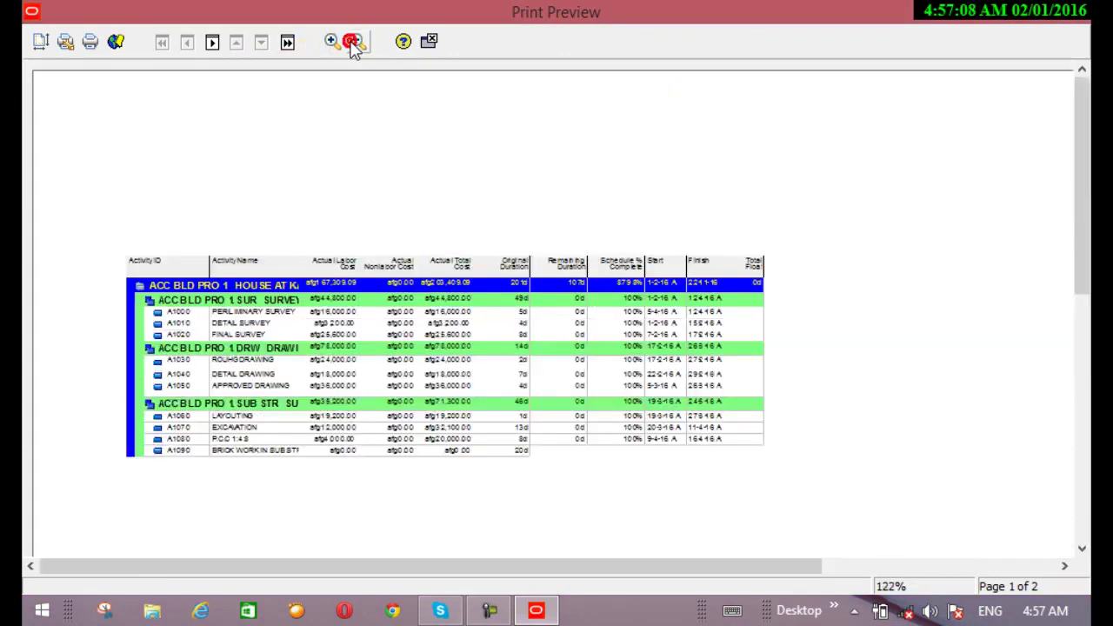
pyautogui.click(356, 42)
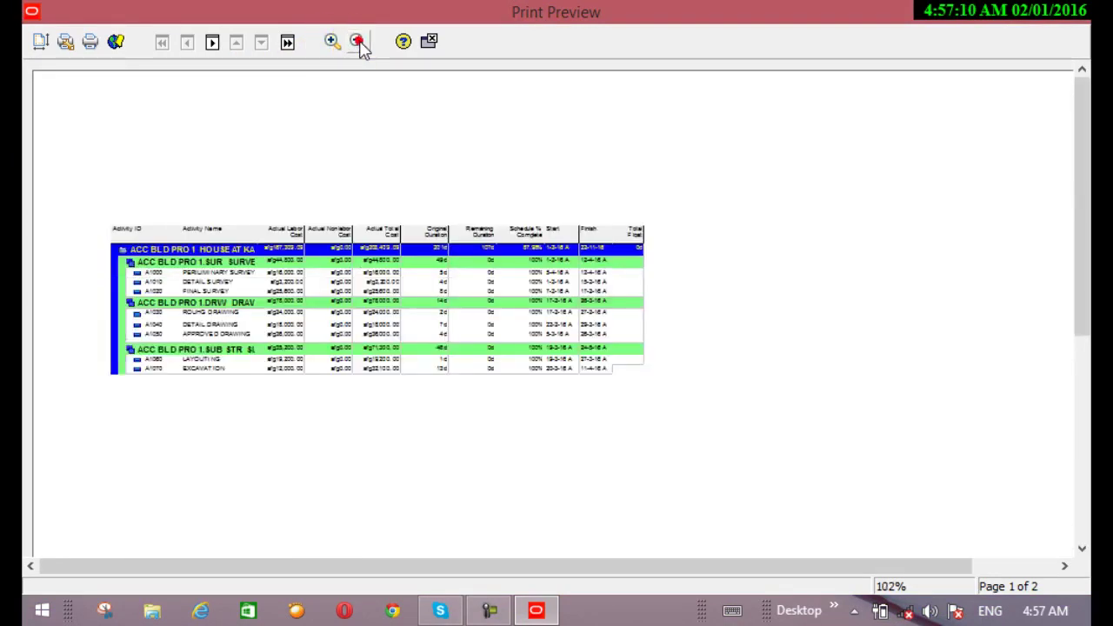
pyautogui.click(357, 42)
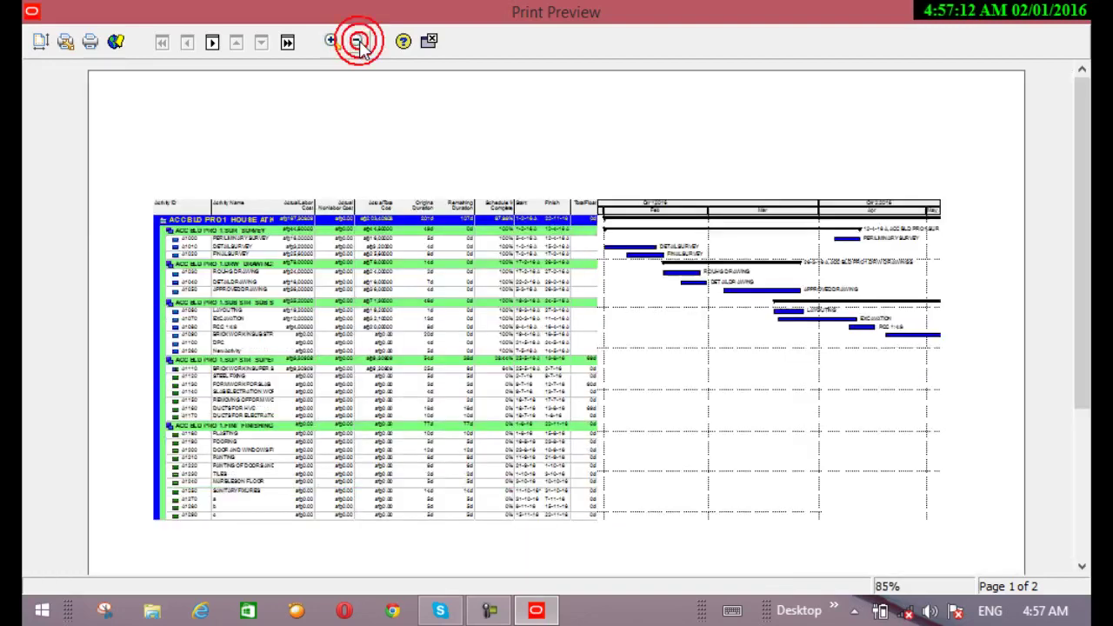
pyautogui.click(356, 42)
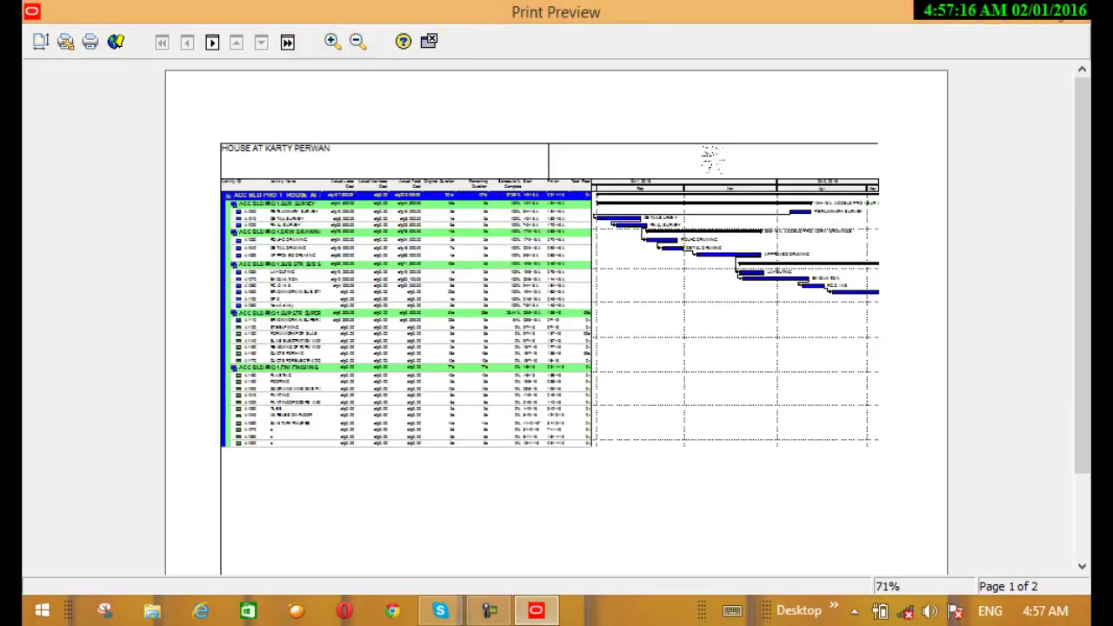
pyautogui.click(429, 41)
# Exclude the Activity Table from the printout in the page setup options and apply the setup.
pyautogui.click(36, 40)
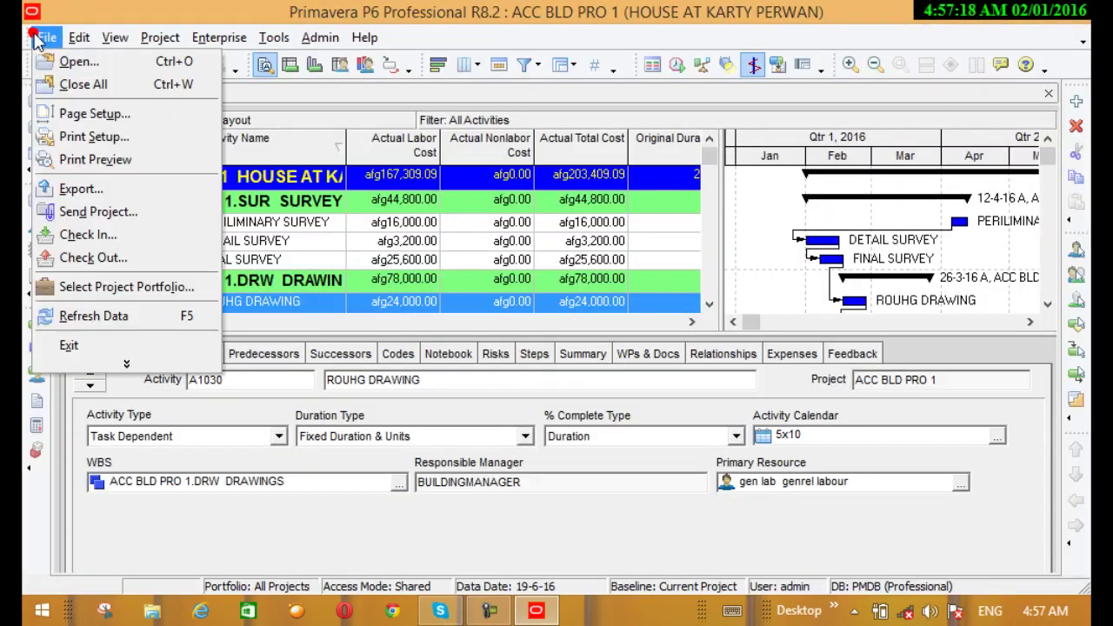
pyautogui.click(111, 120)
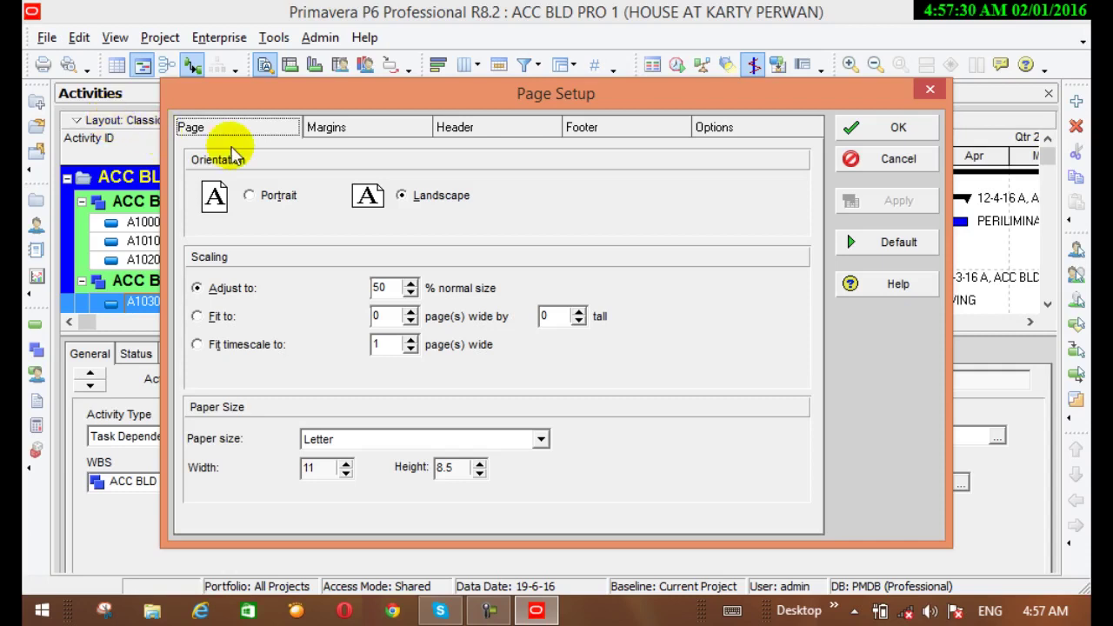
pyautogui.click(717, 130)
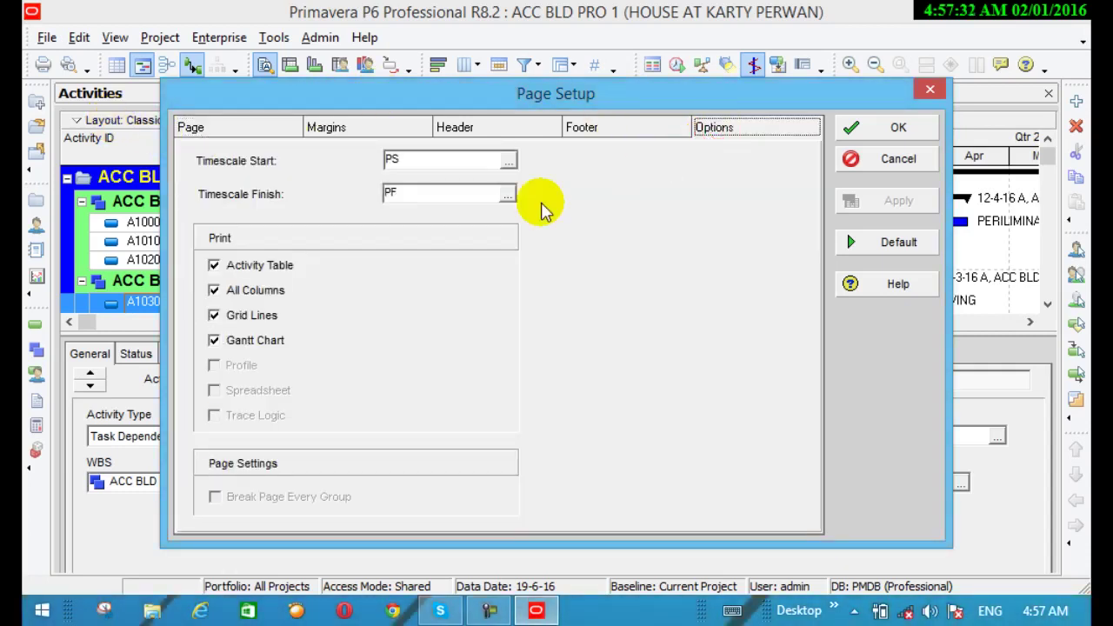
pyautogui.click(220, 266)
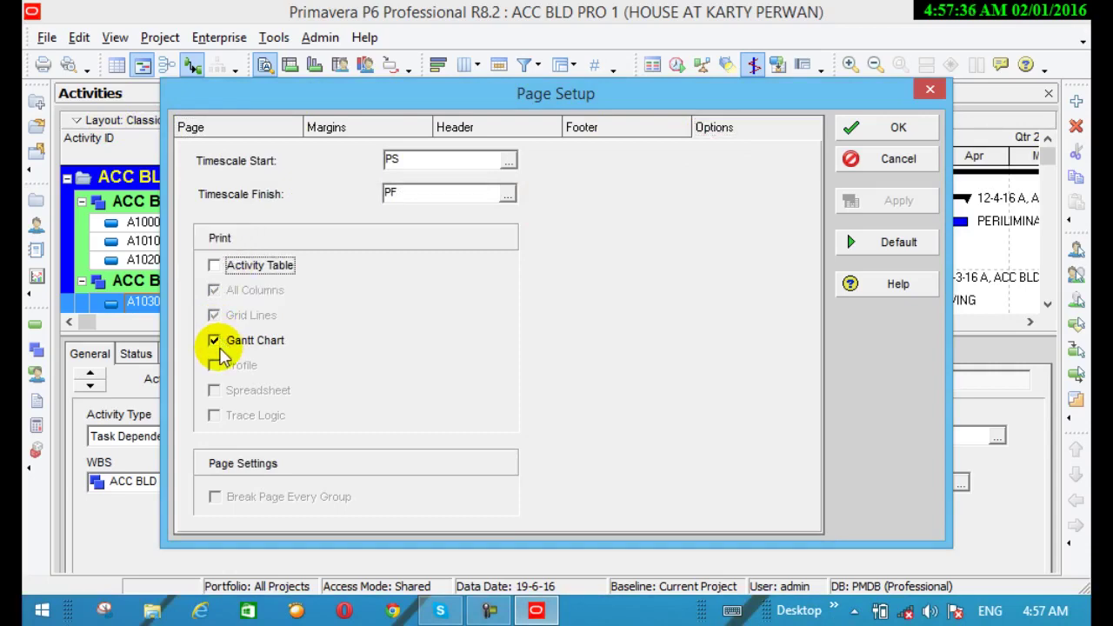
pyautogui.click(852, 129)
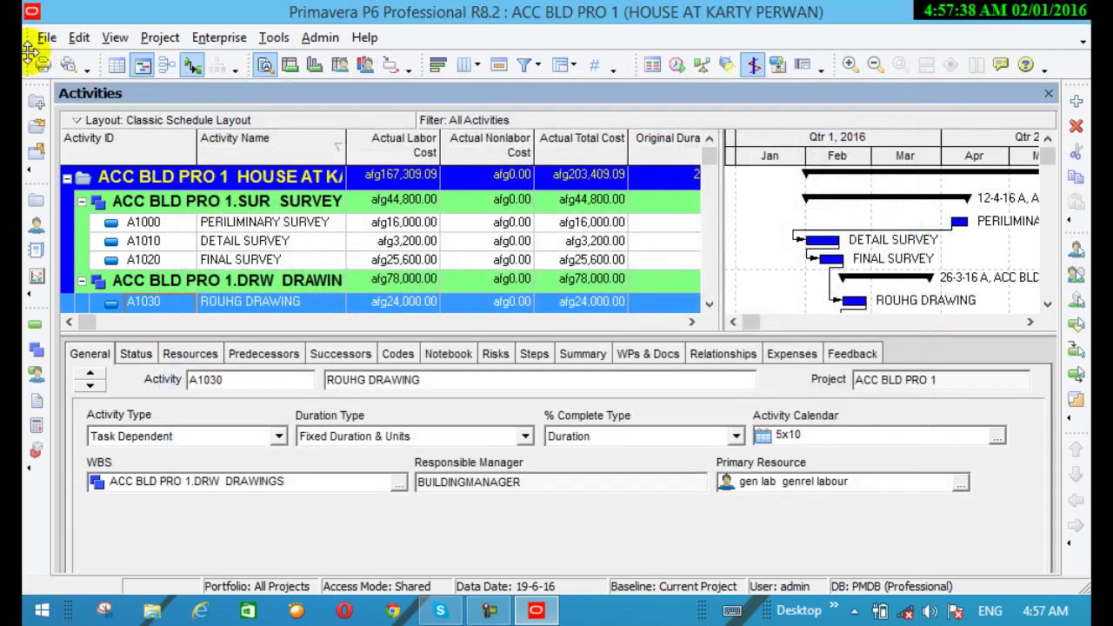
# Check the printout without the activity table in the print preview and close the preview.
pyautogui.click(48, 44)
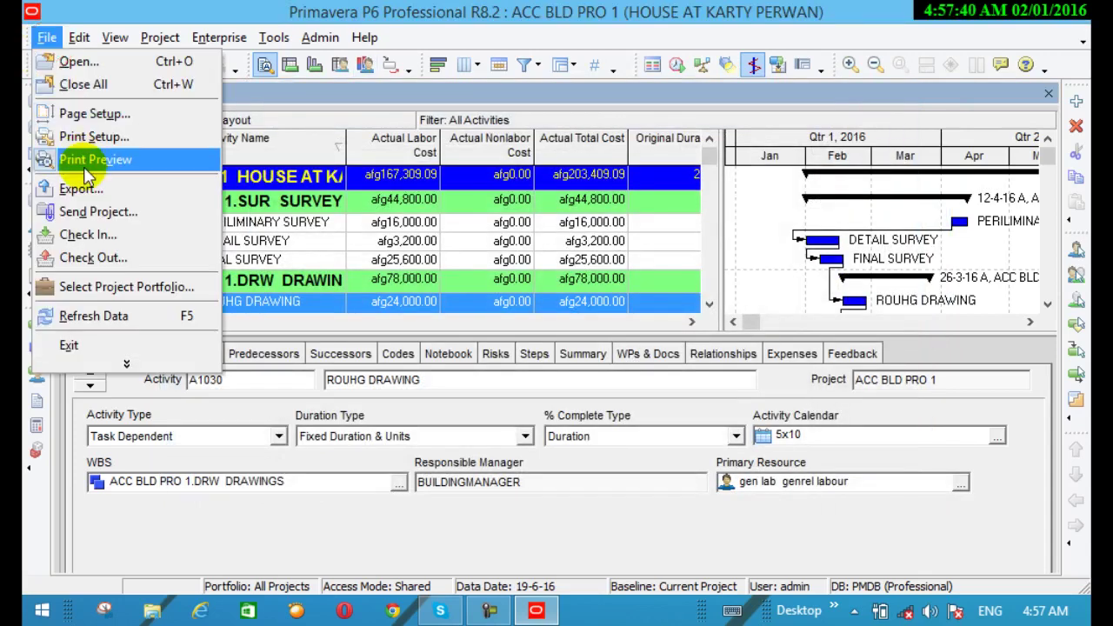
pyautogui.click(83, 158)
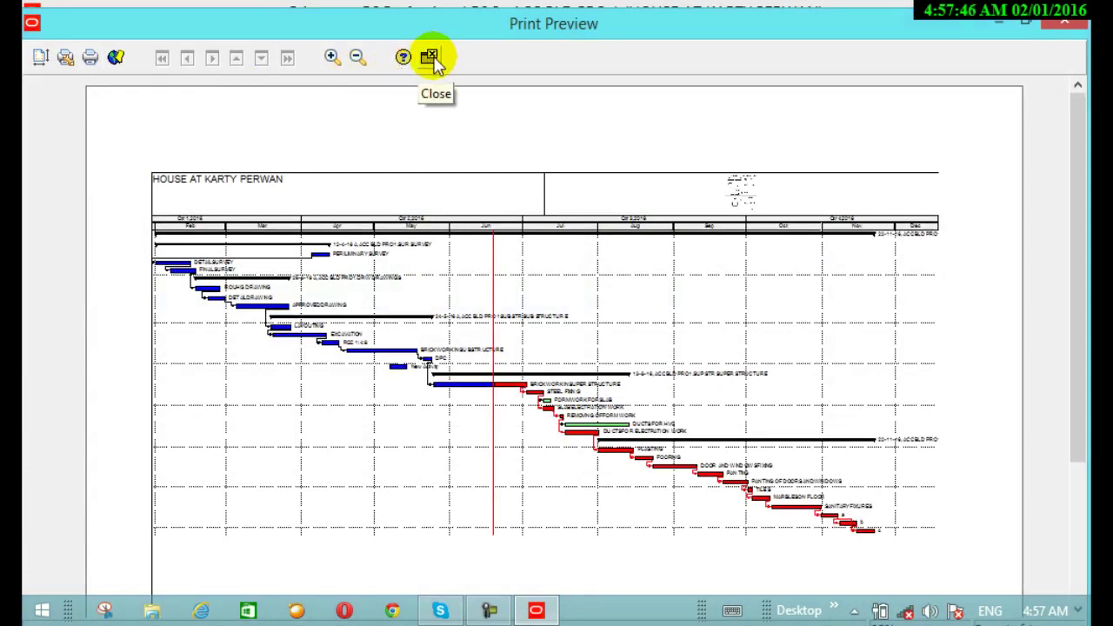
pyautogui.click(431, 58)
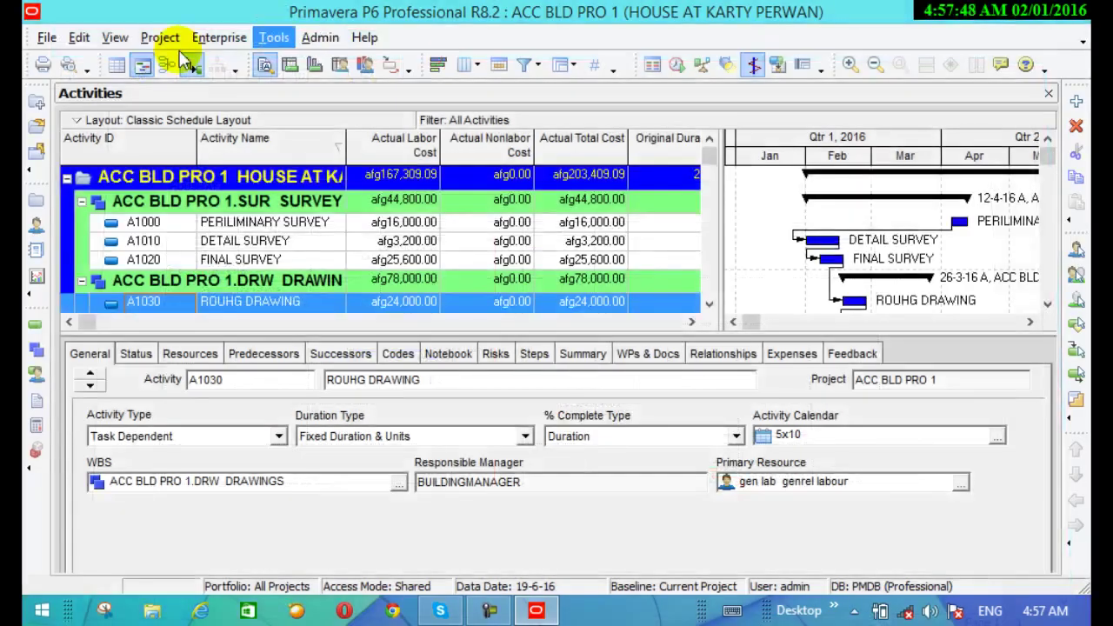
# Change the page setup print options to include the Activity Table and exclude the Gantt Chart, and accept them.
pyautogui.click(48, 38)
pyautogui.click(43, 37)
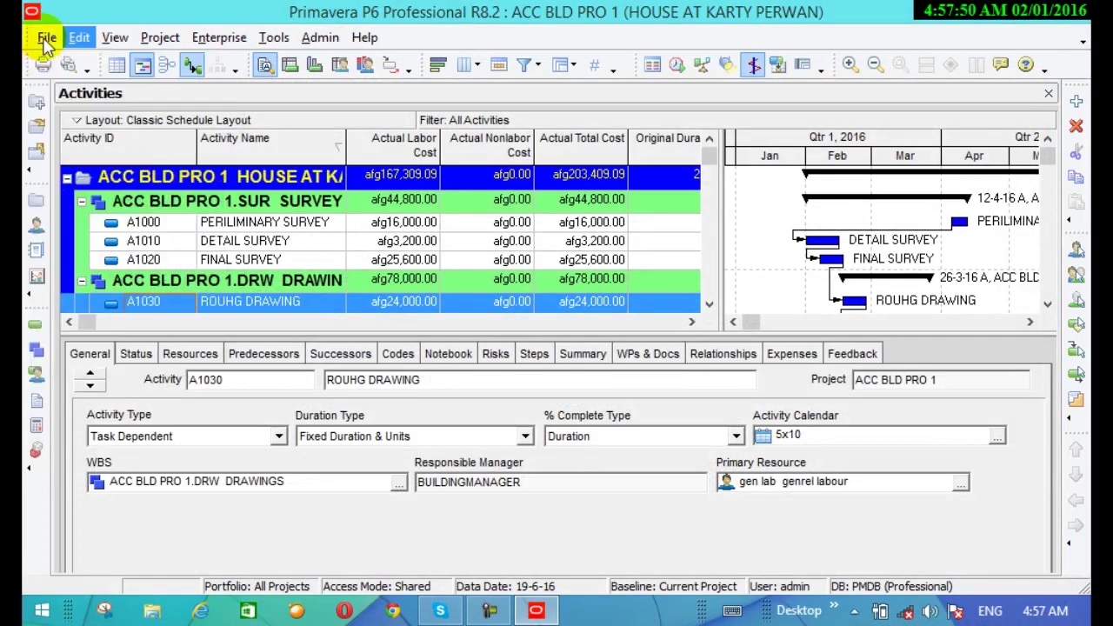
pyautogui.click(47, 37)
pyautogui.click(93, 107)
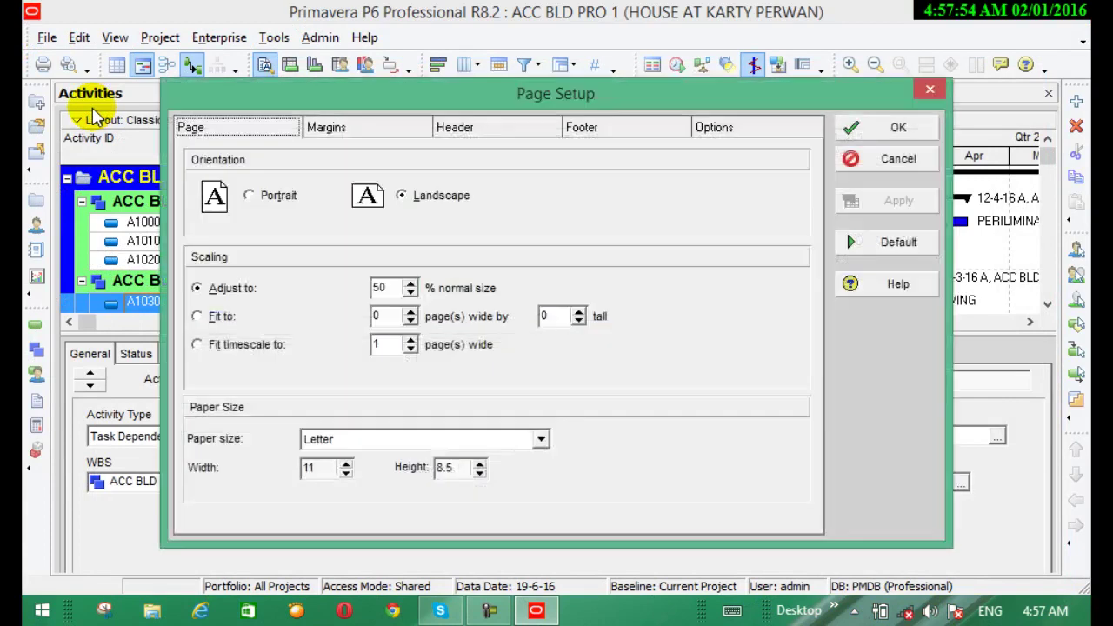
pyautogui.click(702, 128)
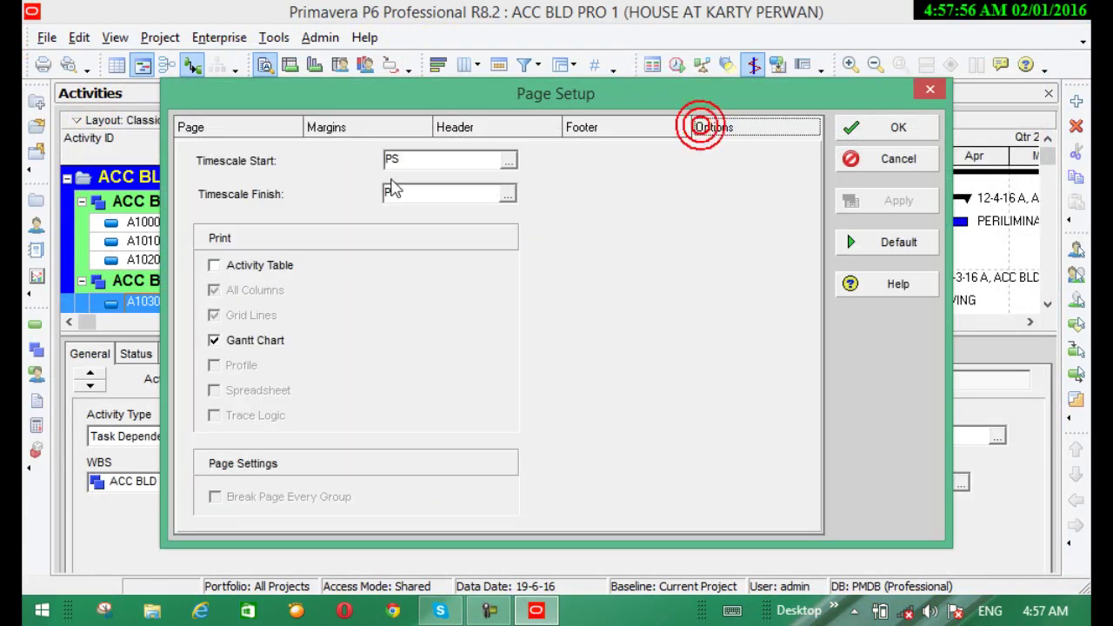
pyautogui.click(215, 265)
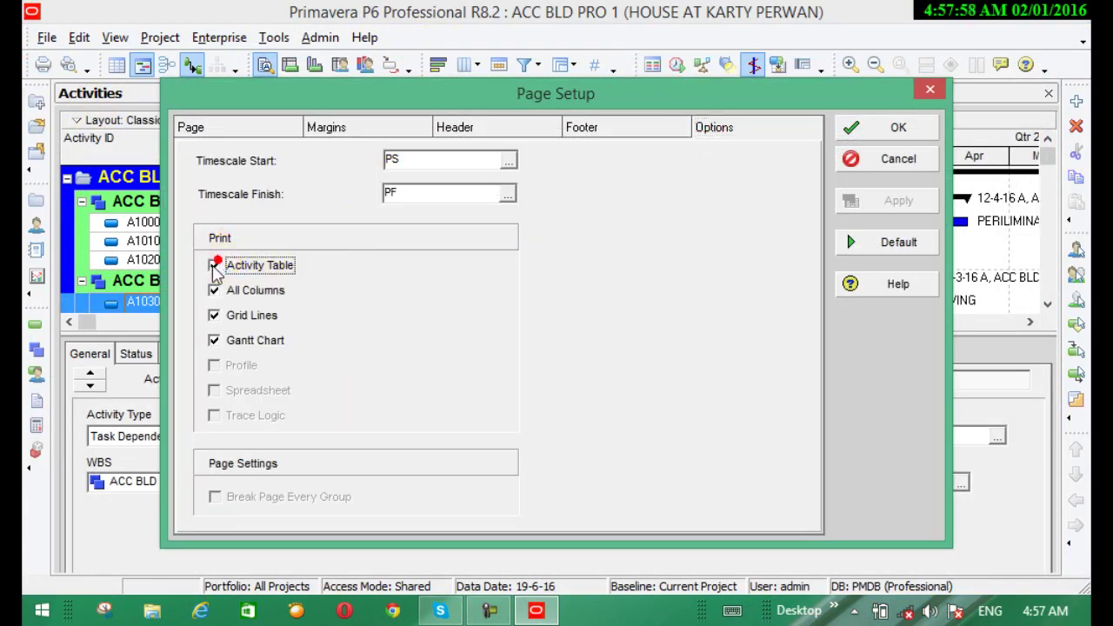
pyautogui.click(214, 340)
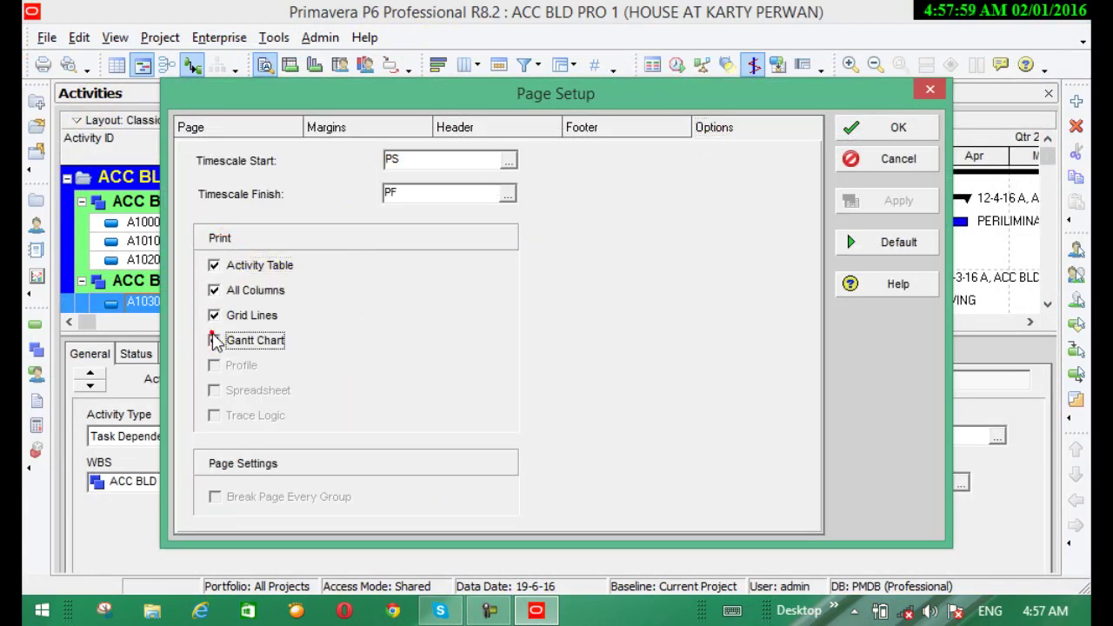
pyautogui.click(852, 127)
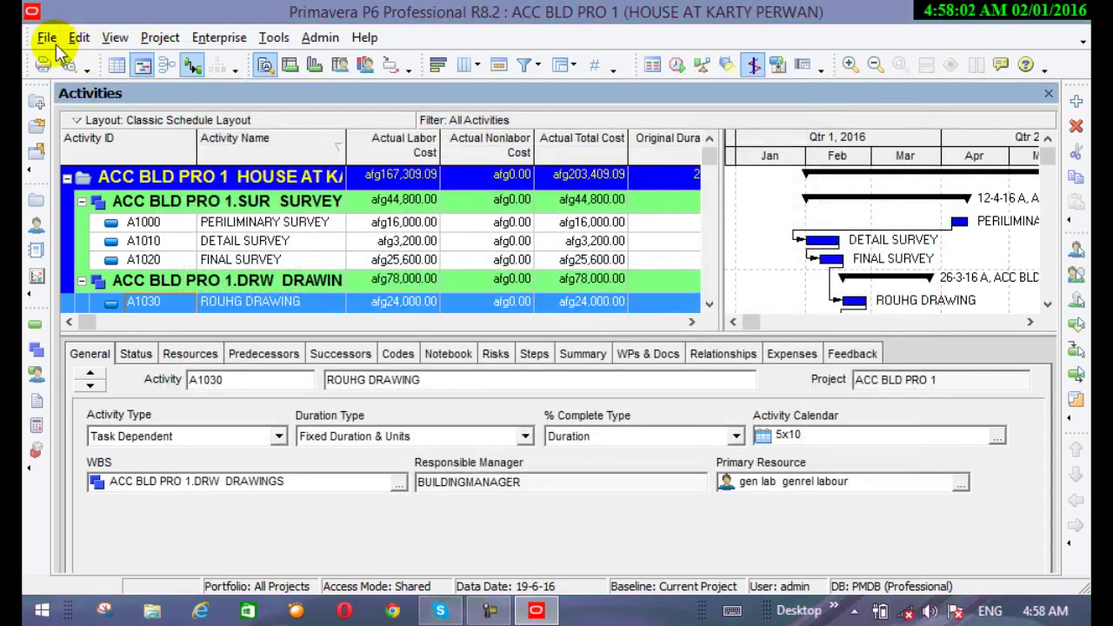
# Check the printout without the Gantt chart in the print preview and close the preview.
pyautogui.click(47, 37)
pyautogui.click(95, 160)
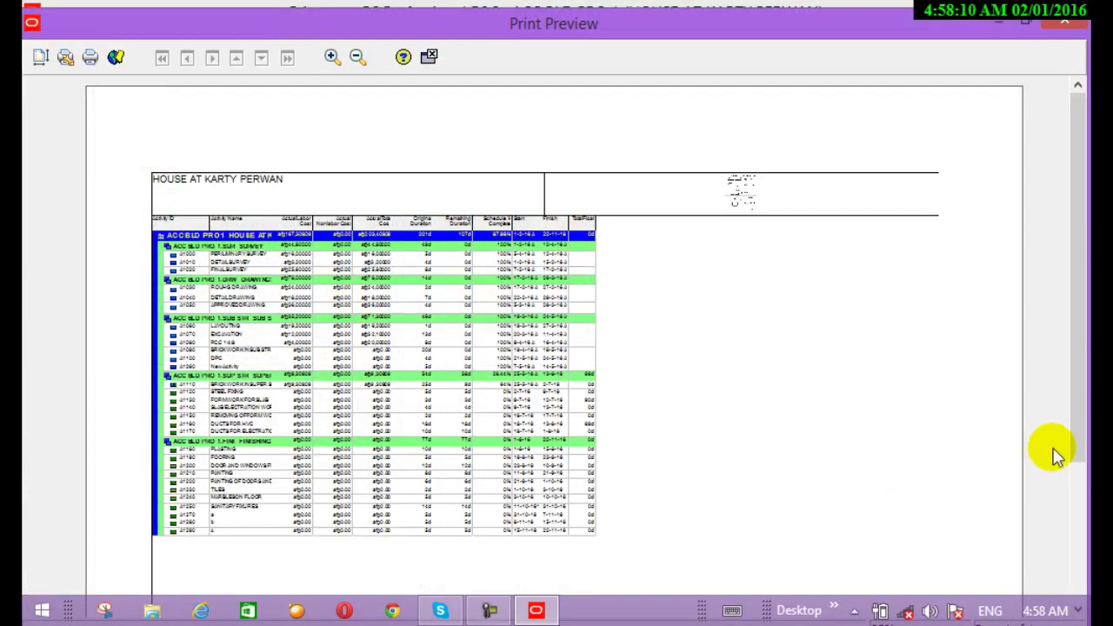
pyautogui.click(1064, 21)
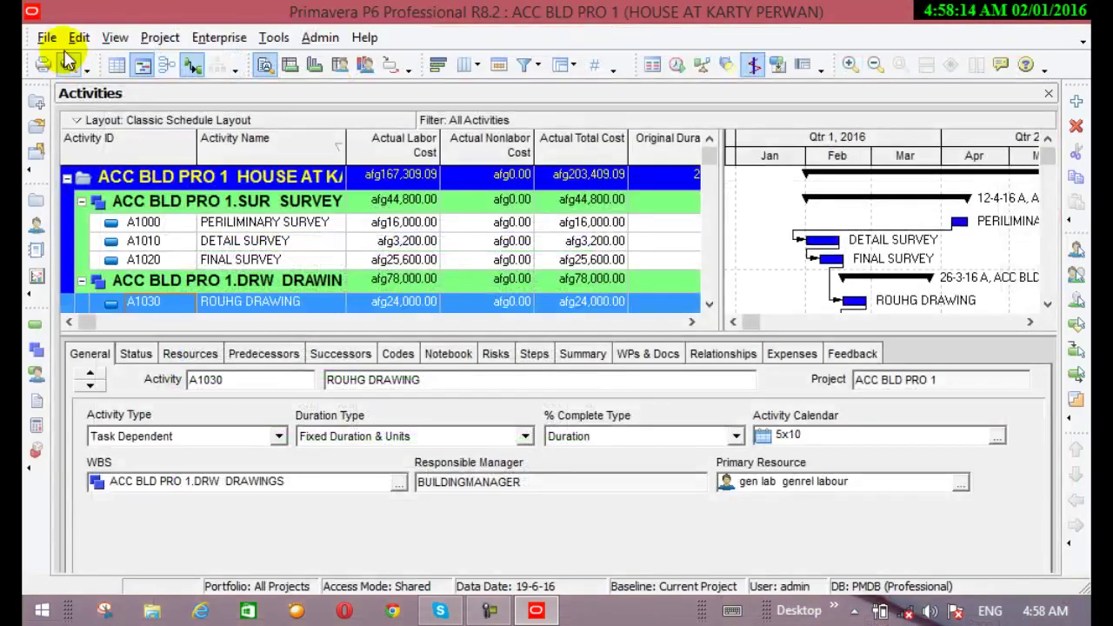
pyautogui.click(48, 37)
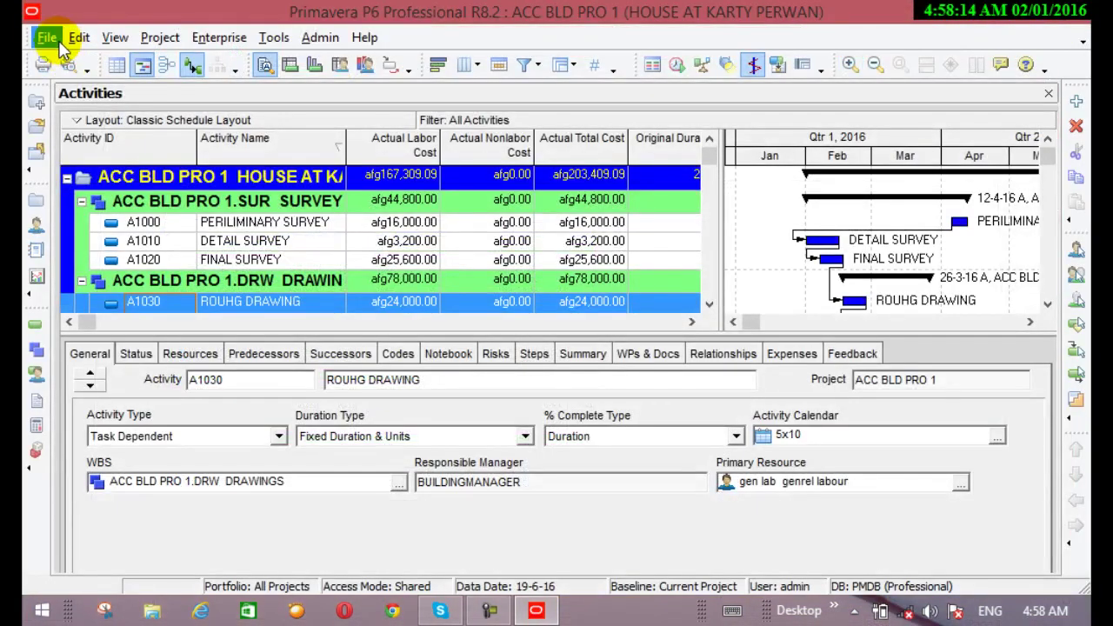
pyautogui.click(74, 37)
pyautogui.moveTo(53, 40)
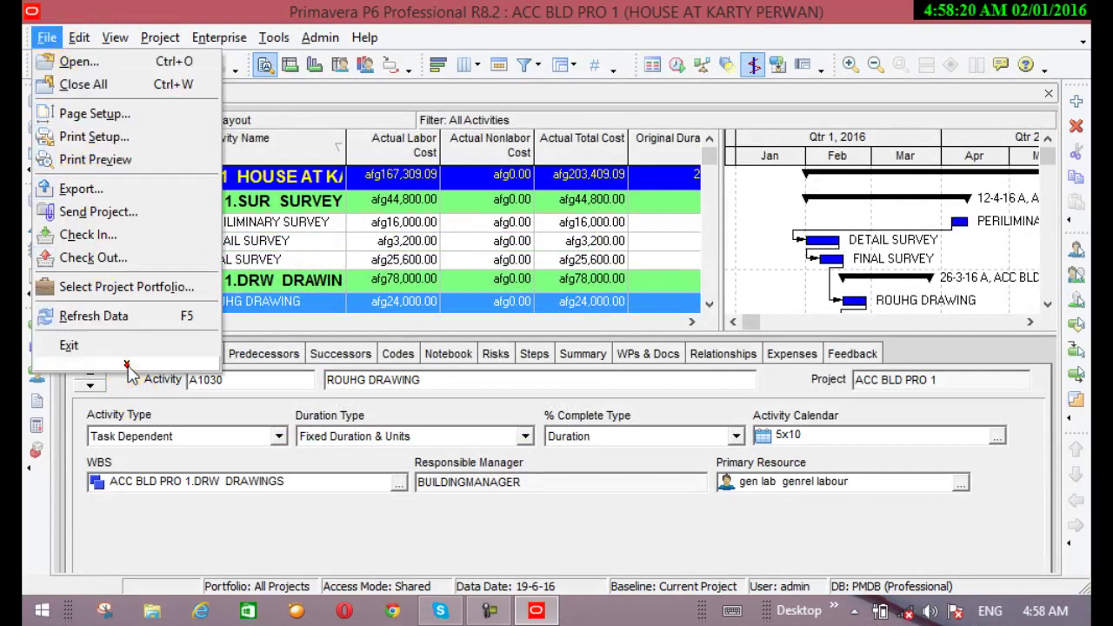
pyautogui.moveTo(127, 365)
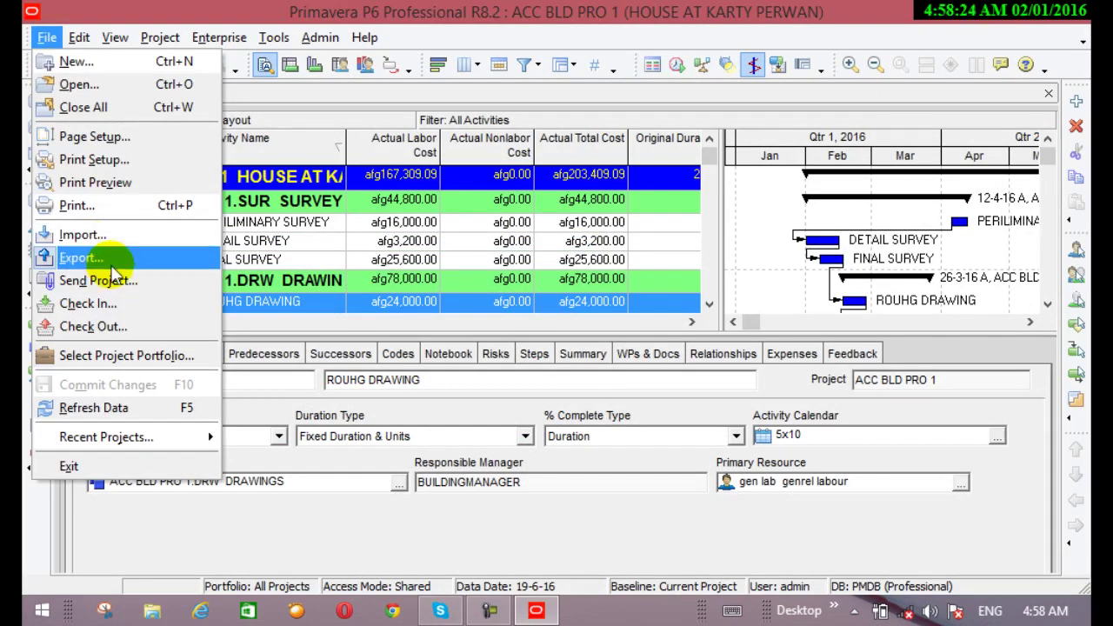
pyautogui.click(48, 38)
pyautogui.click(48, 39)
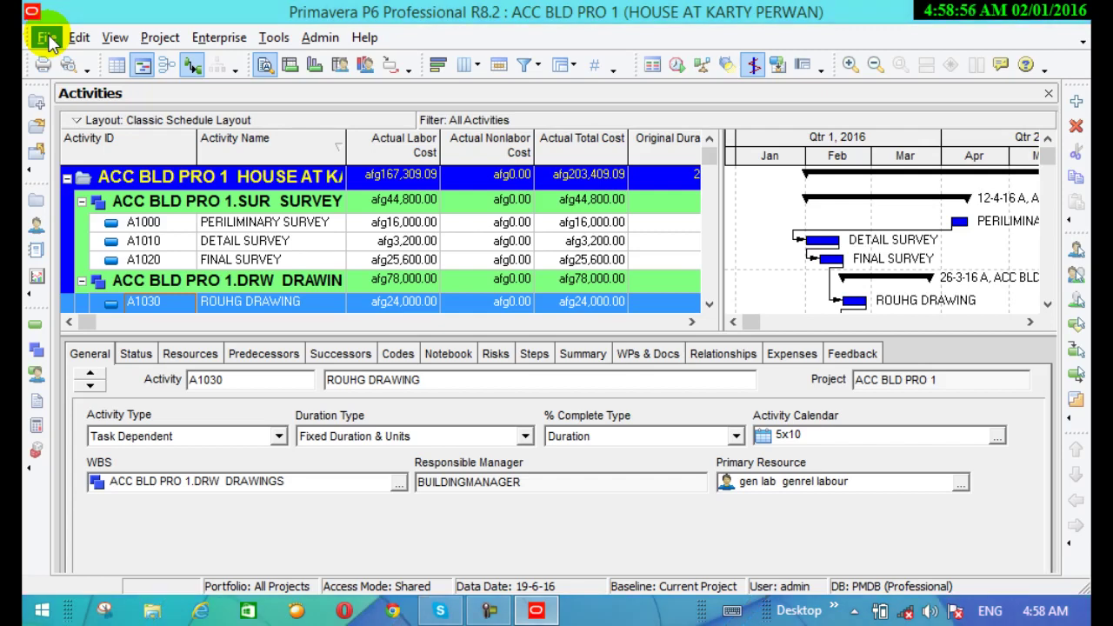
# Set up a project export of ACC BLD PRO 1 in Primavera PM (XER) format, version 8.2 or later.
pyautogui.click(47, 38)
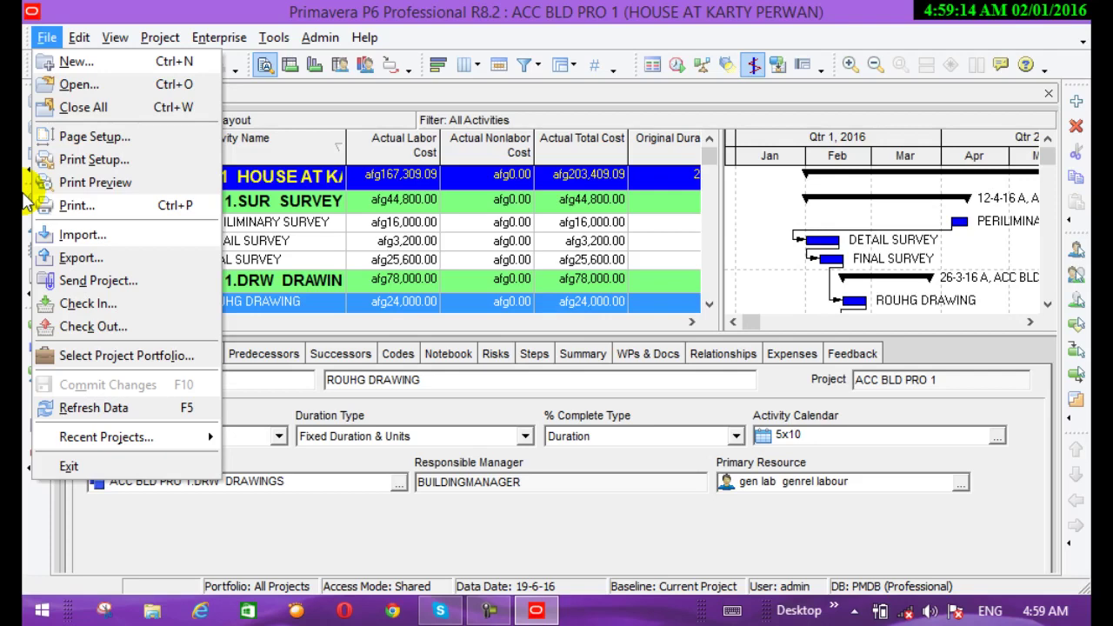
pyautogui.click(78, 265)
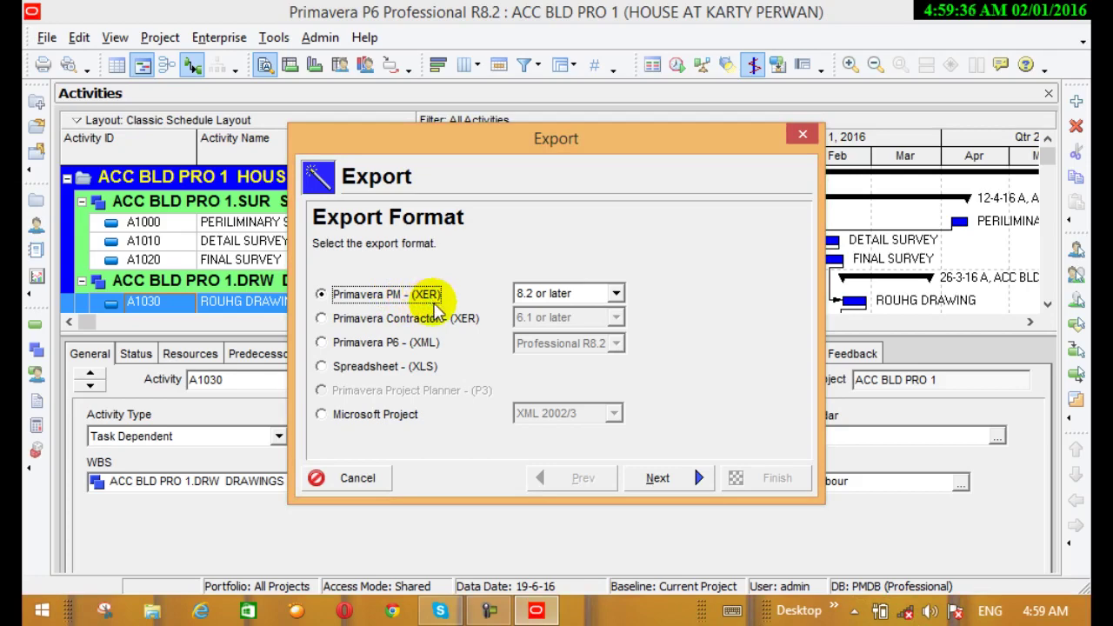
pyautogui.click(648, 478)
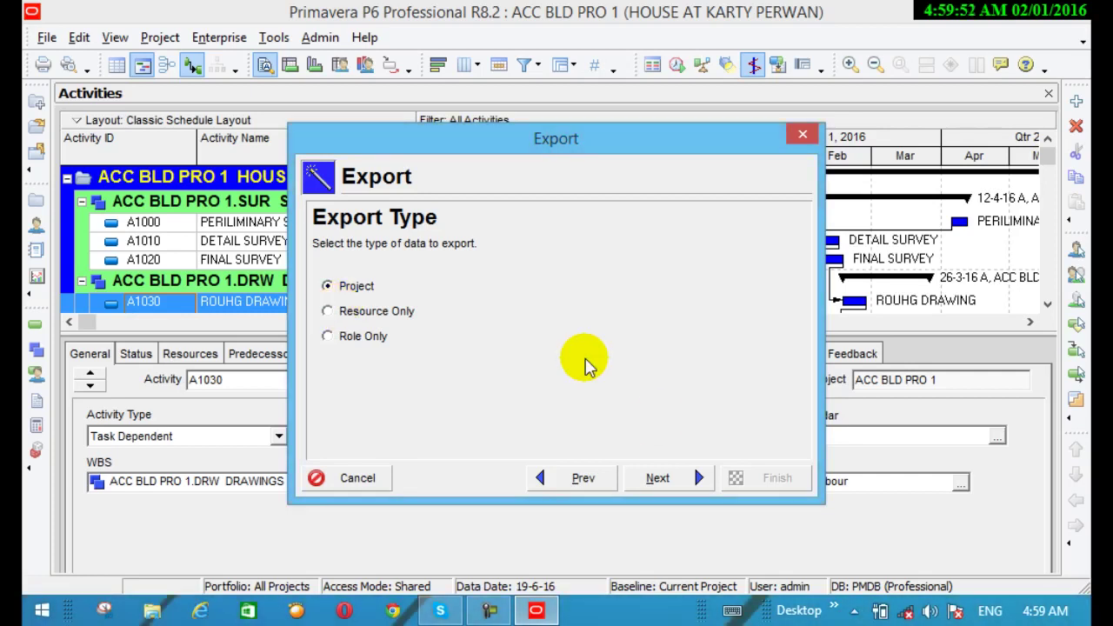
pyautogui.click(658, 479)
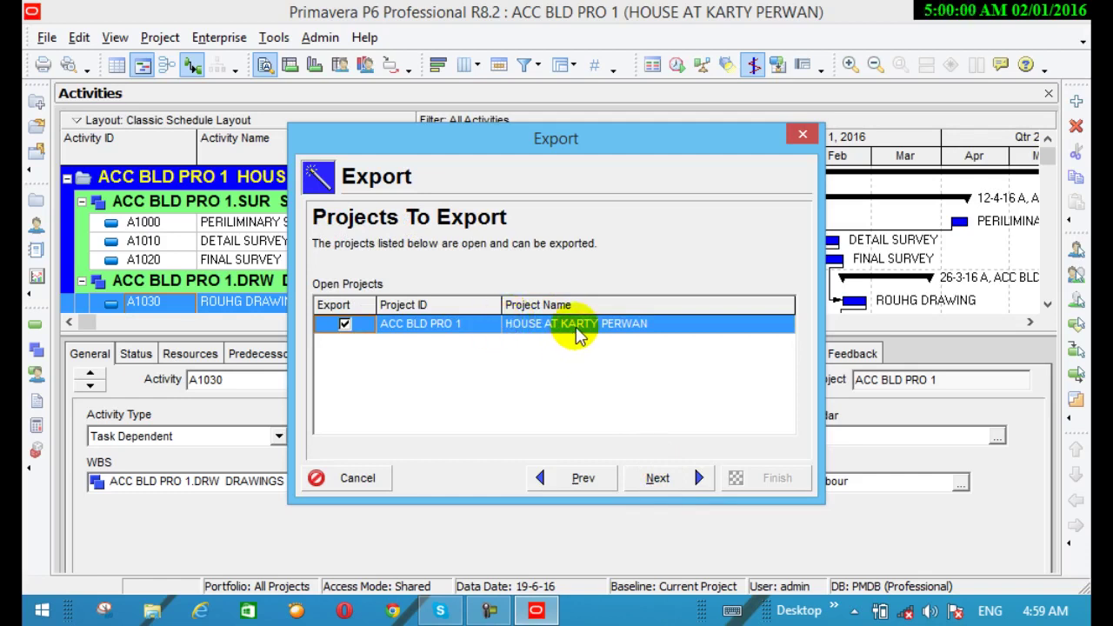
pyautogui.click(659, 479)
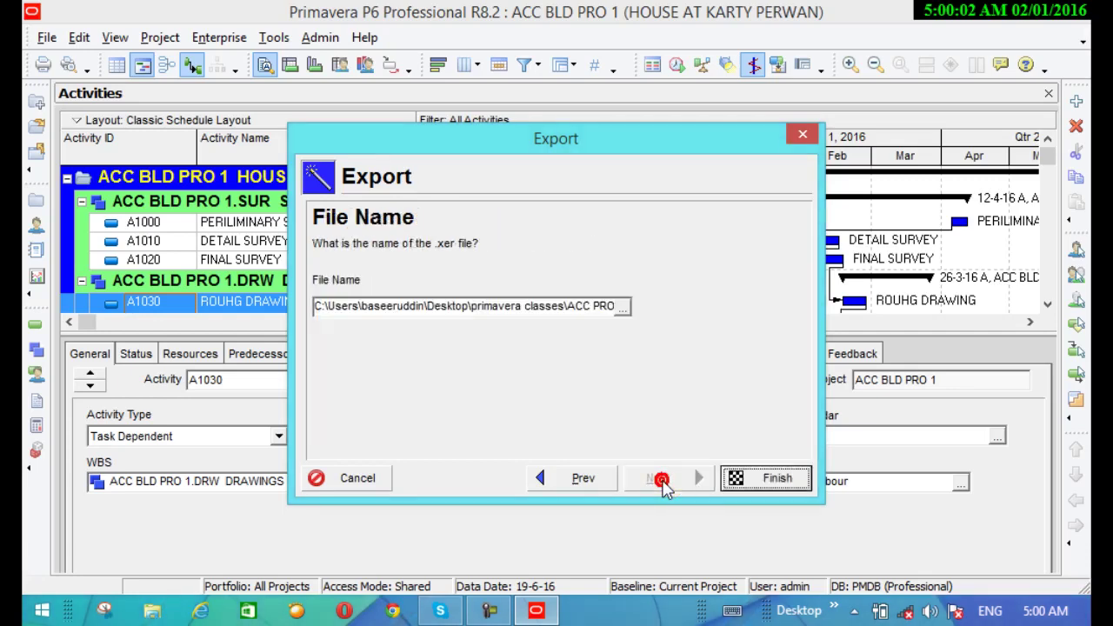
# Set the export file to ACC PROJECT.xer in the Desktop folder, run the export and close the wizard.
pyautogui.click(624, 308)
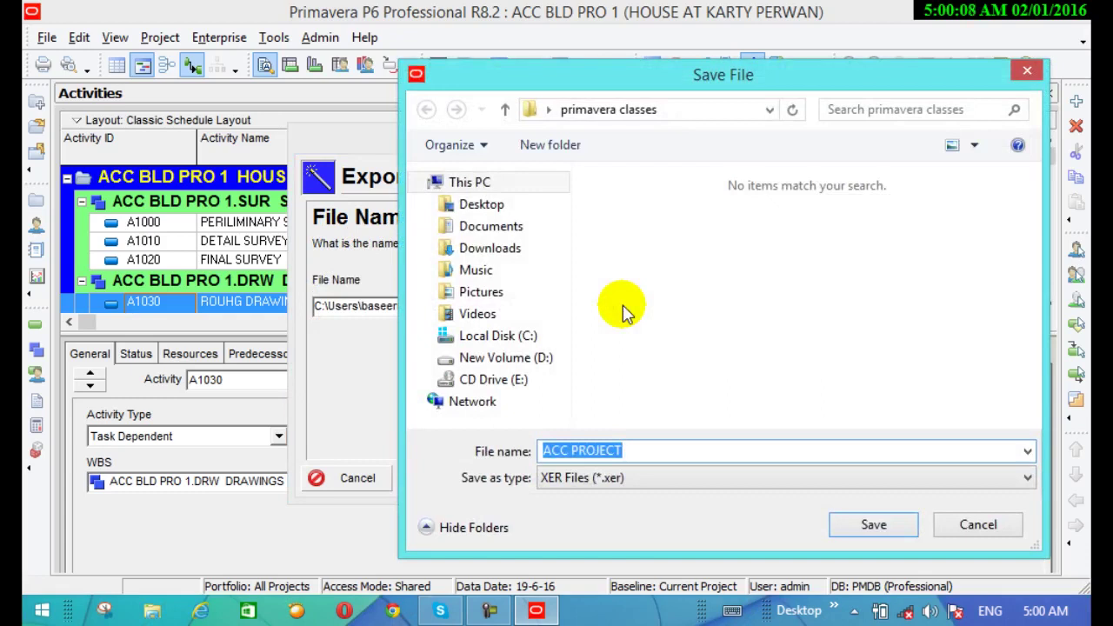
pyautogui.click(480, 207)
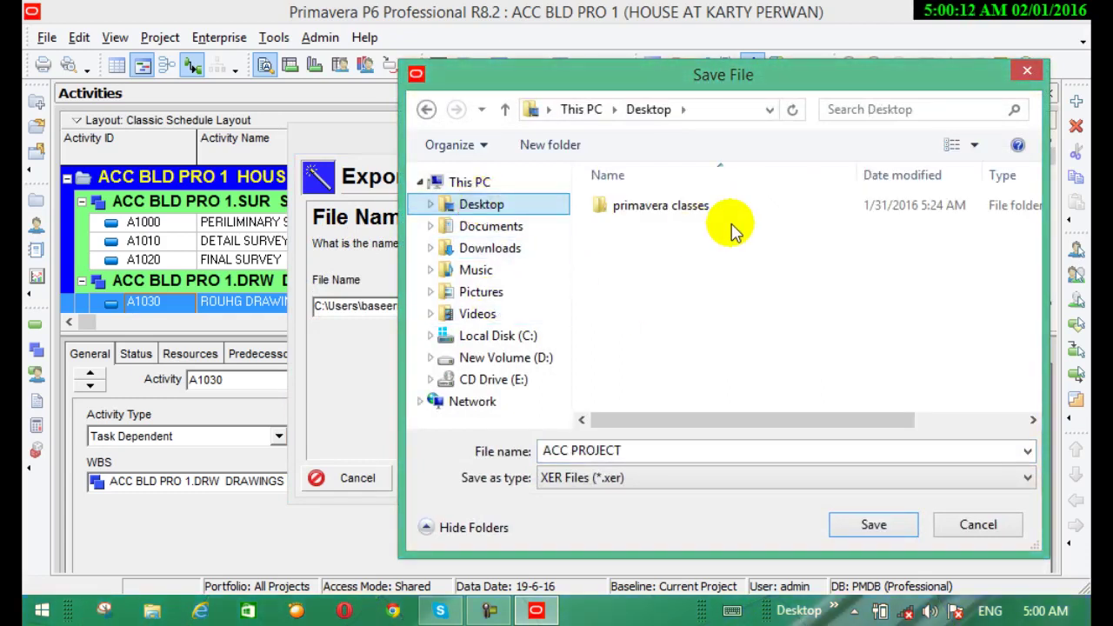
pyautogui.click(642, 225)
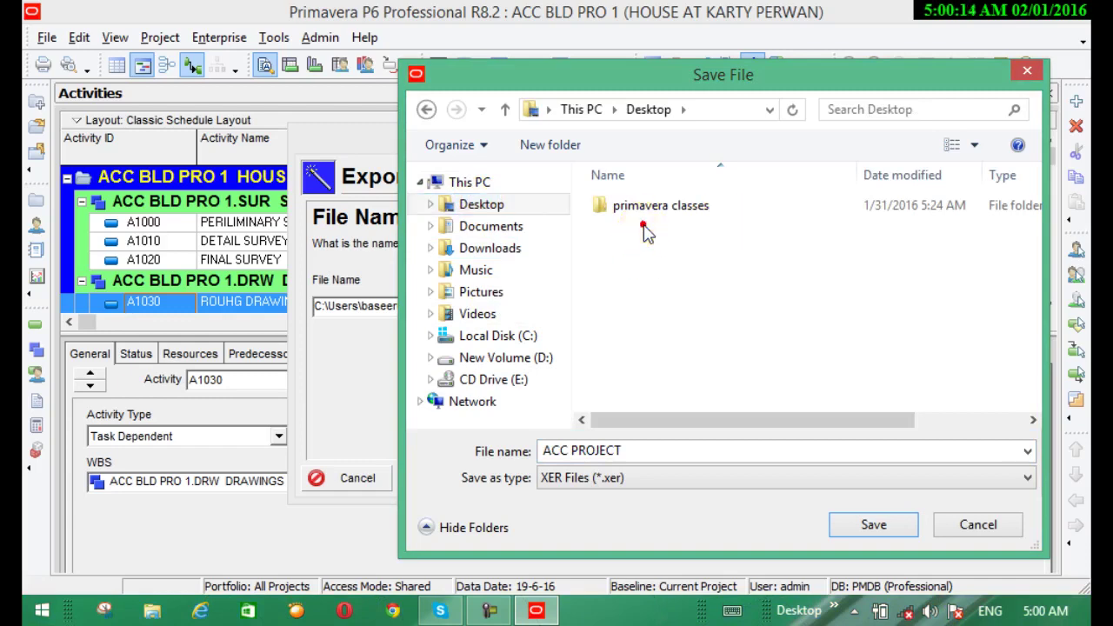
pyautogui.click(896, 524)
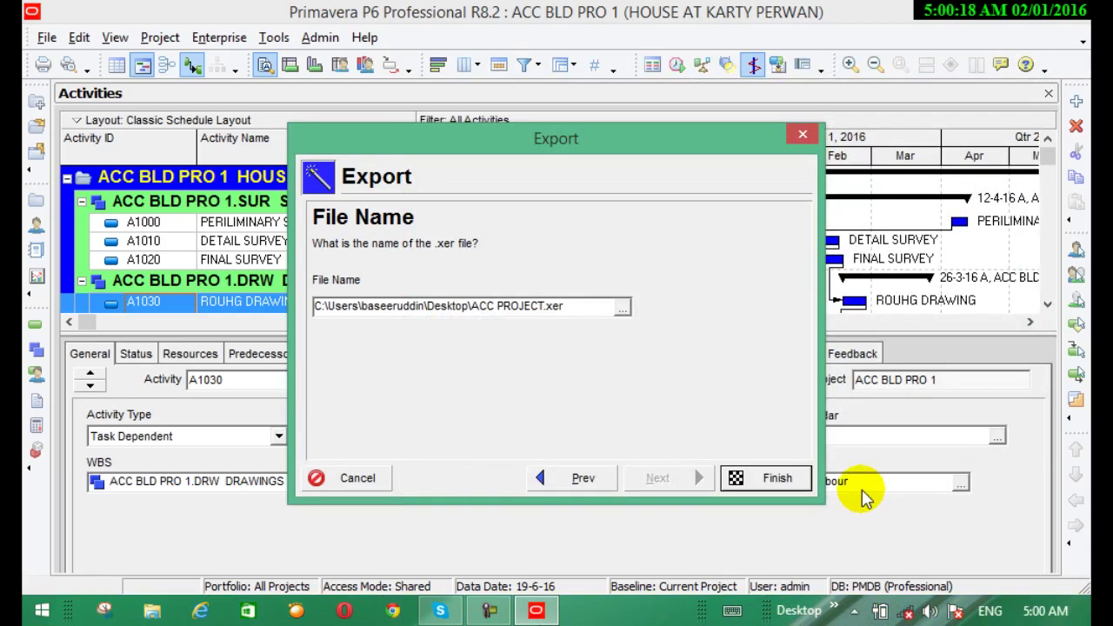
pyautogui.click(773, 478)
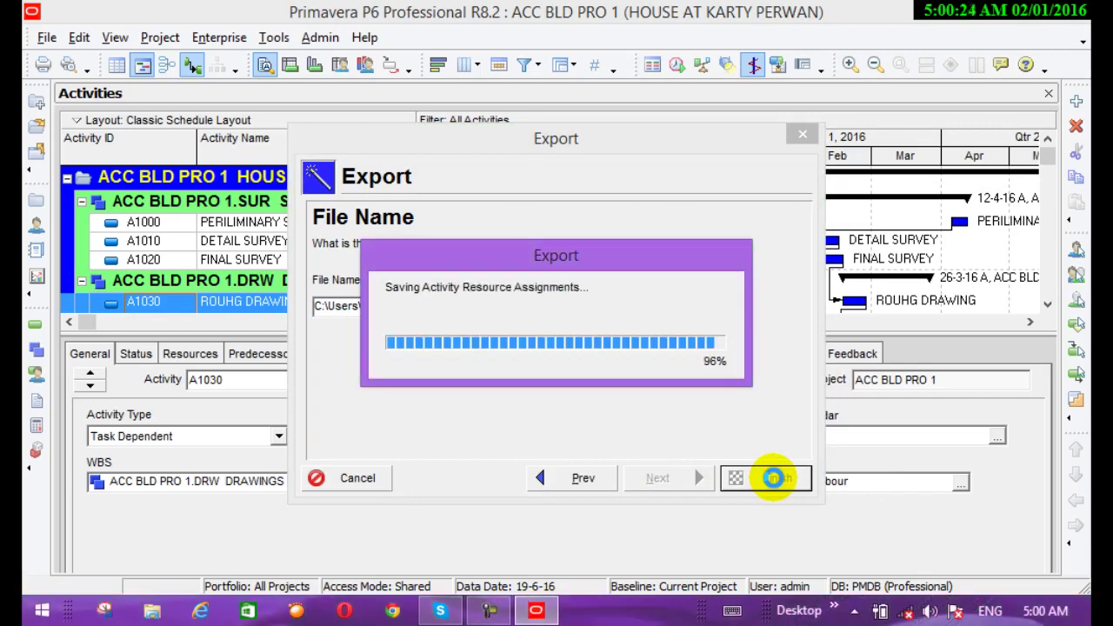
pyautogui.click(774, 477)
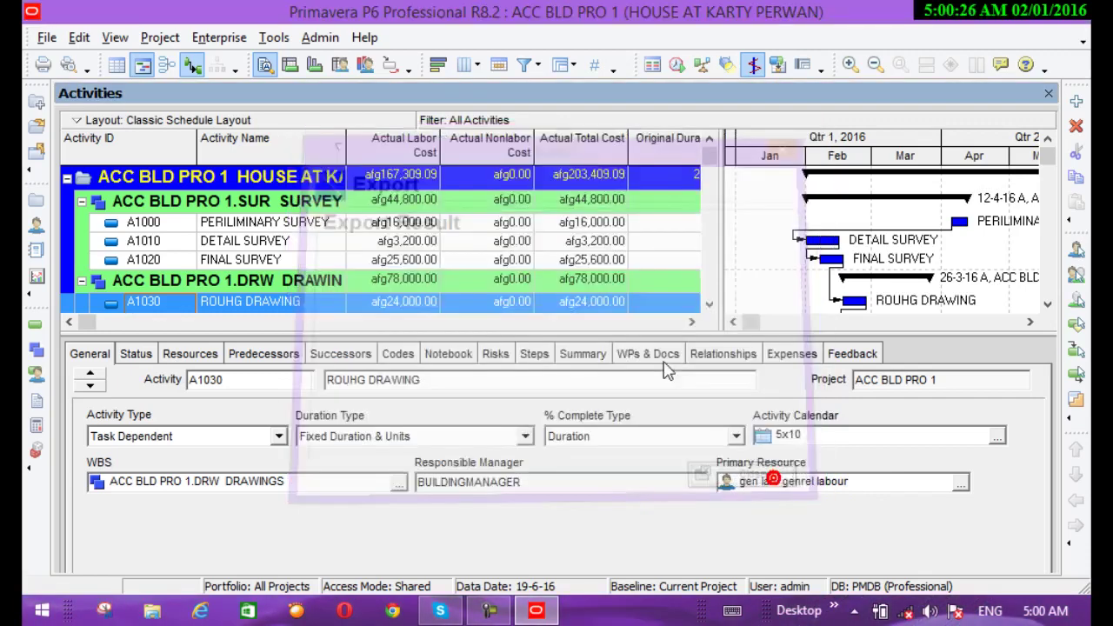
# Locate the exported ACC PROJECT file on the Windows desktop, try opening it, and return to Primavera P6.
pyautogui.click(993, 20)
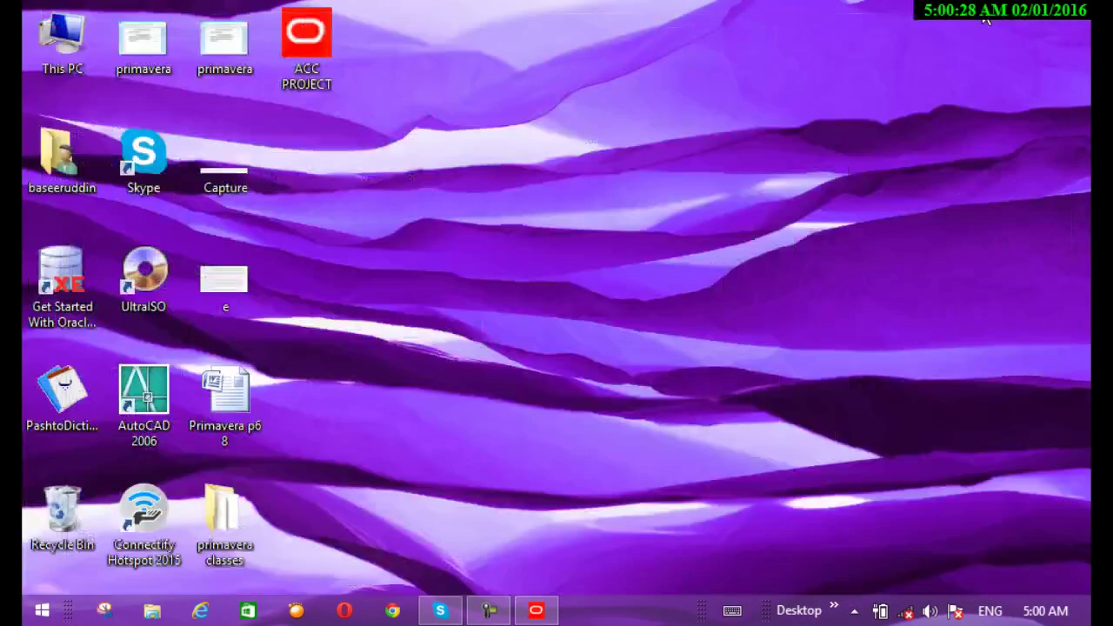
pyautogui.click(293, 81)
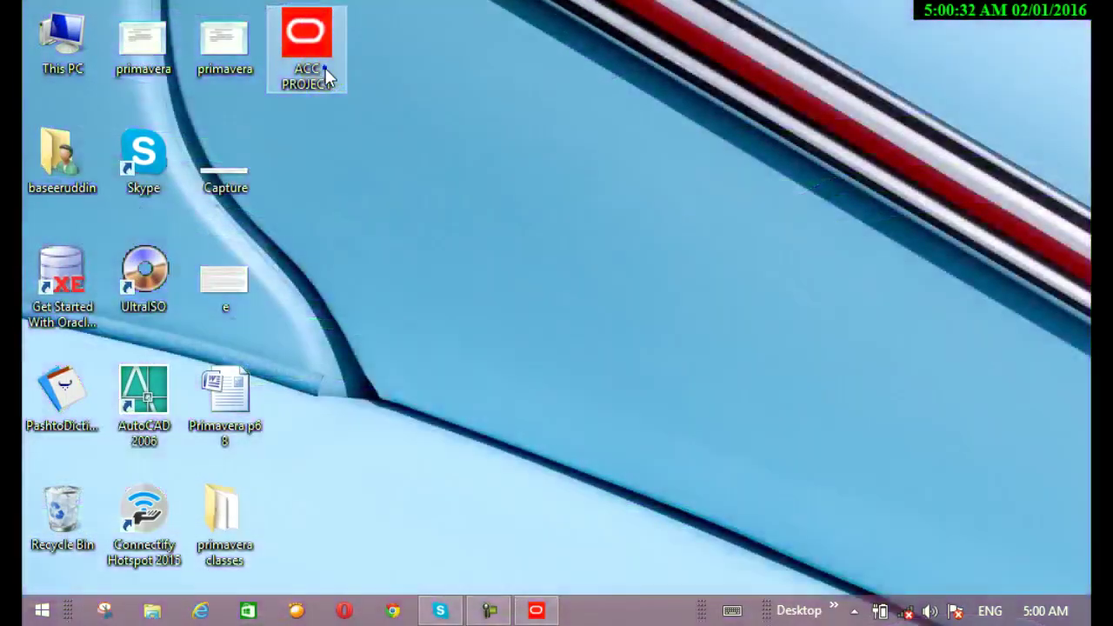
pyautogui.doubleClick(325, 73)
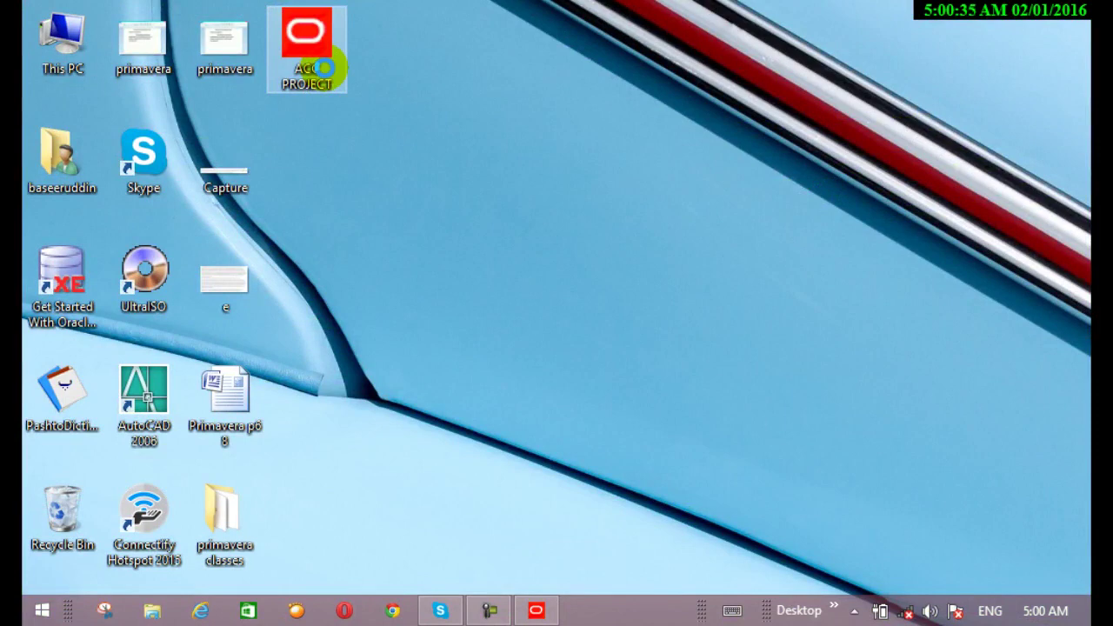
pyautogui.rightClick(325, 69)
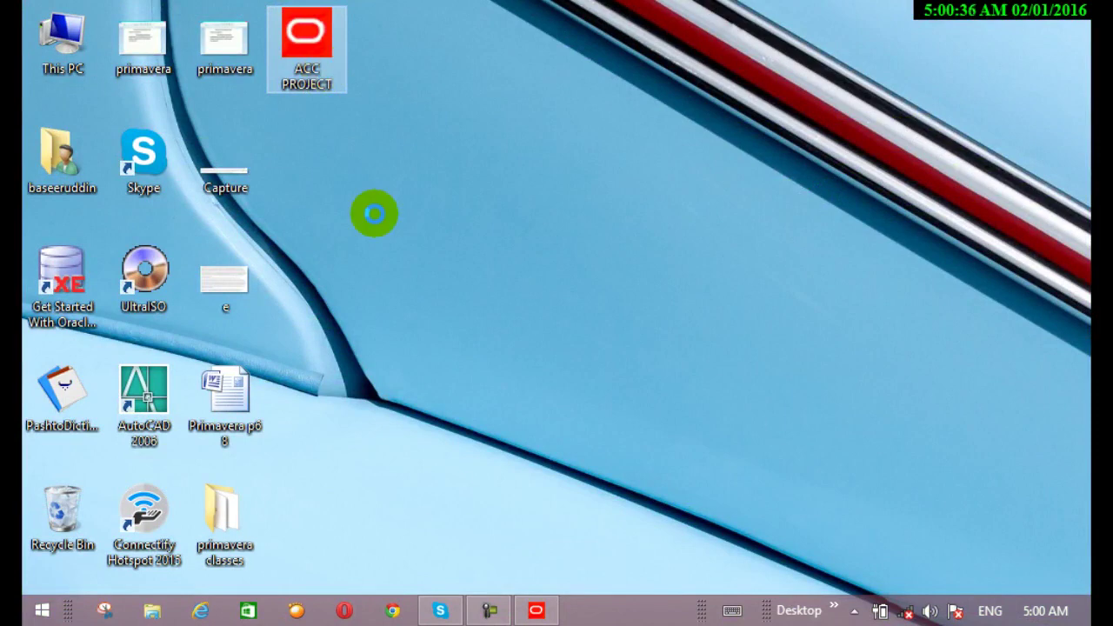
pyautogui.click(532, 611)
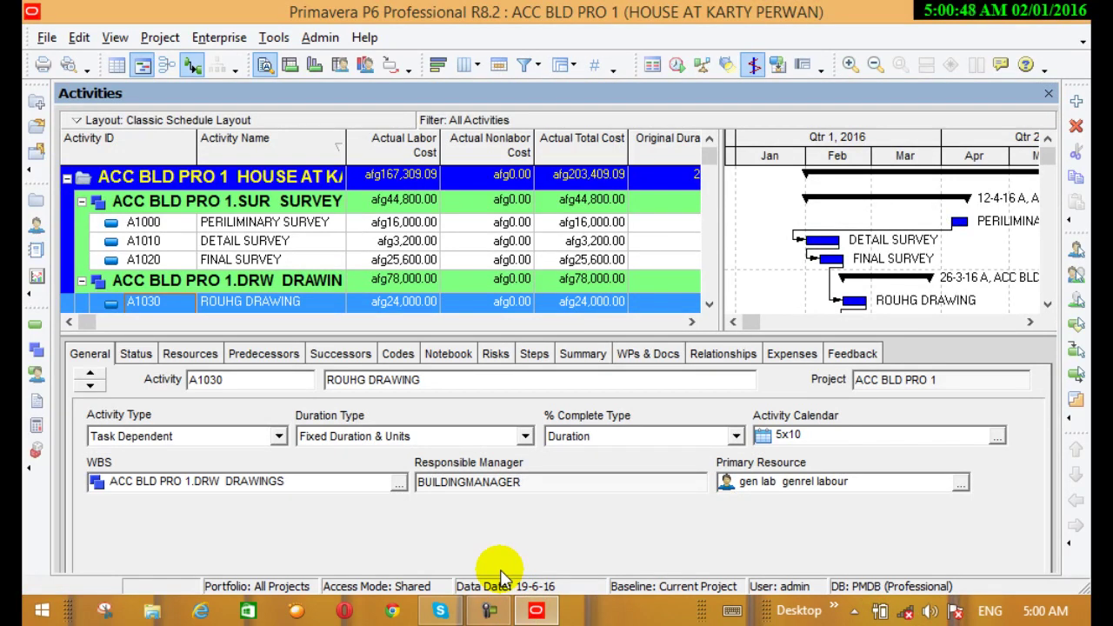
# Start an import in Primavera PM (XER) format with Project as the data type.
pyautogui.click(46, 40)
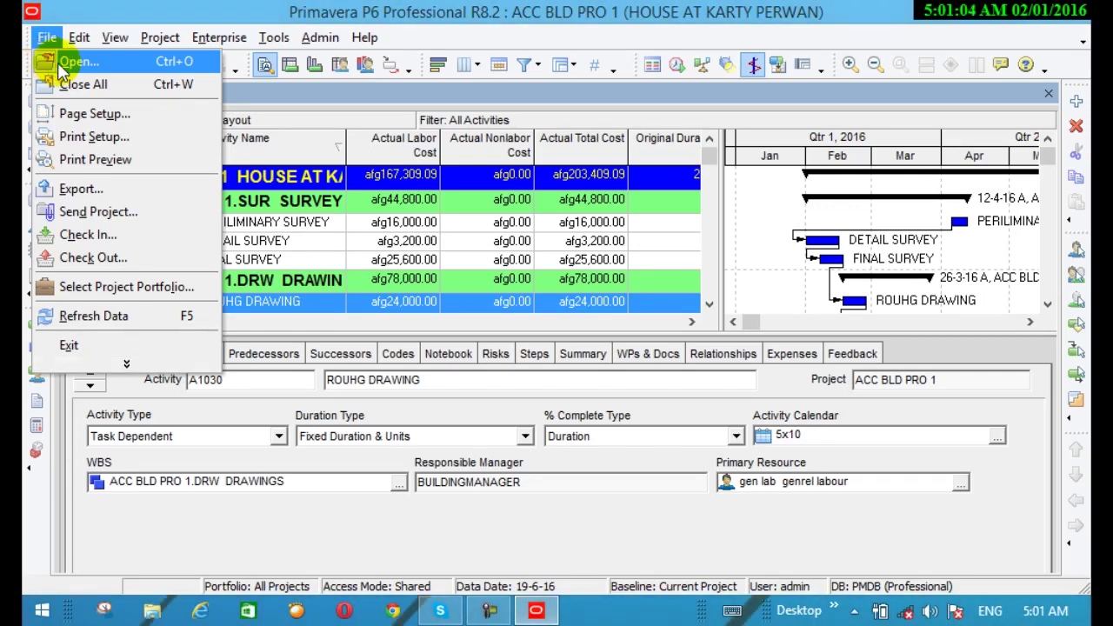
pyautogui.click(126, 363)
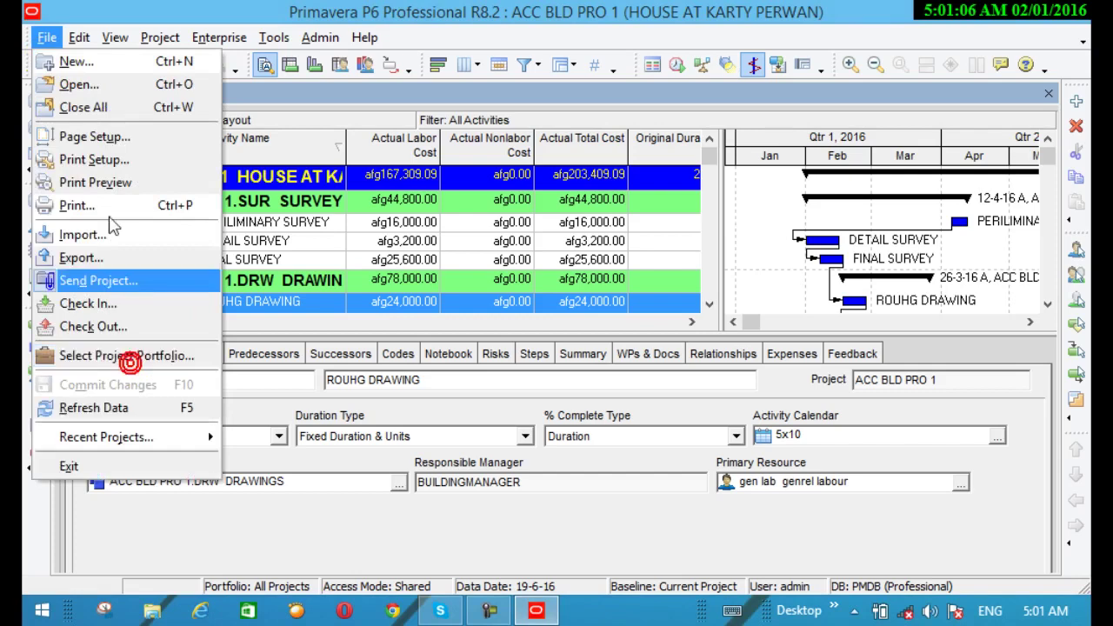
pyautogui.click(85, 235)
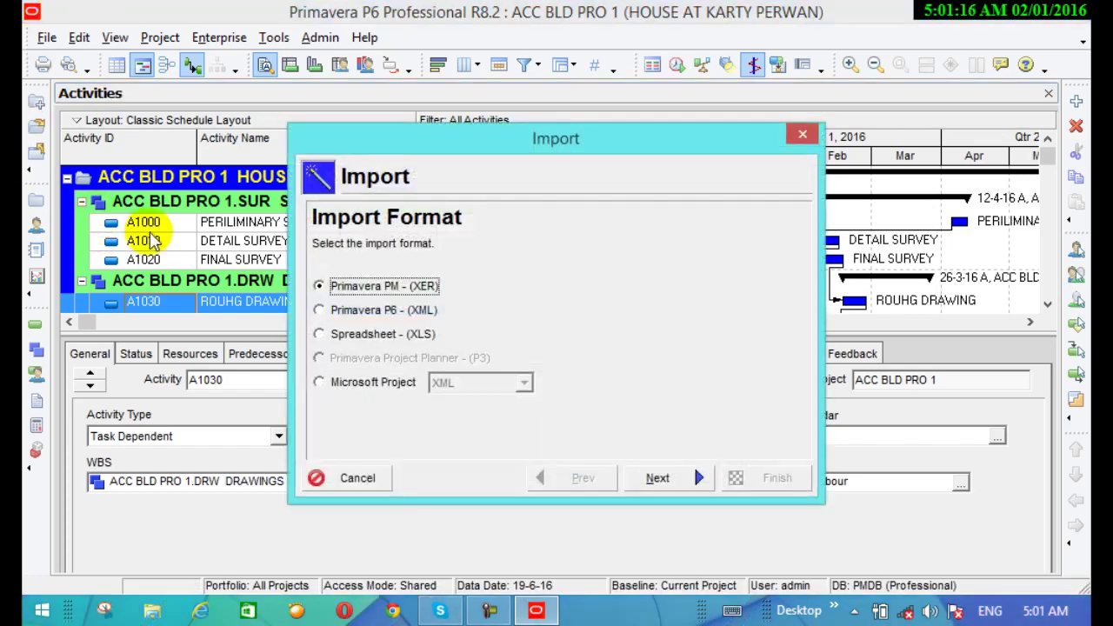
pyautogui.click(655, 479)
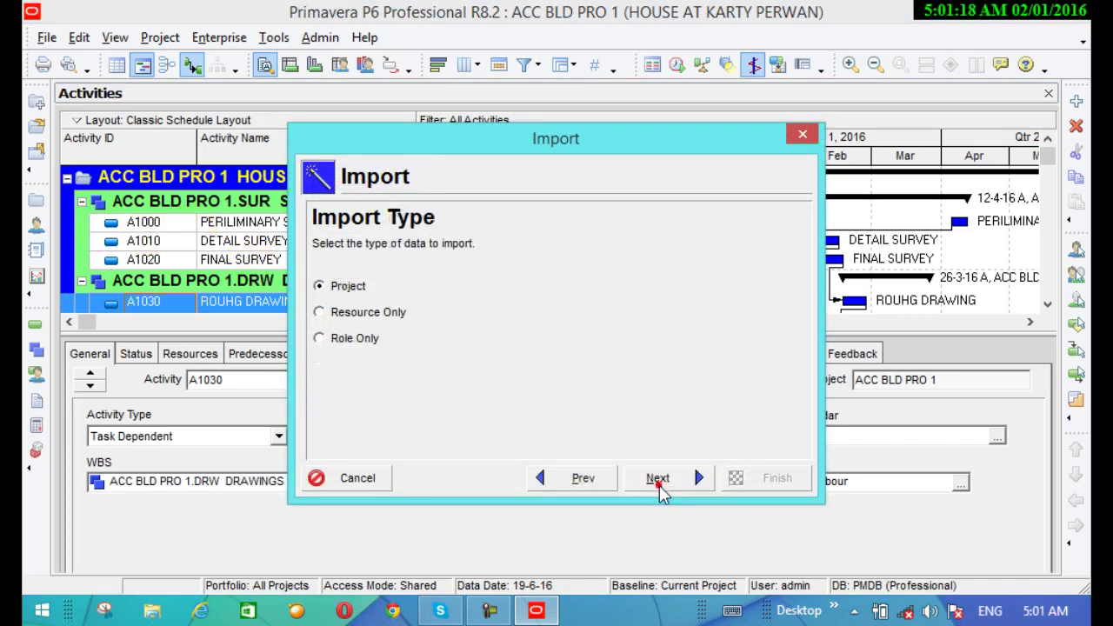
pyautogui.click(658, 479)
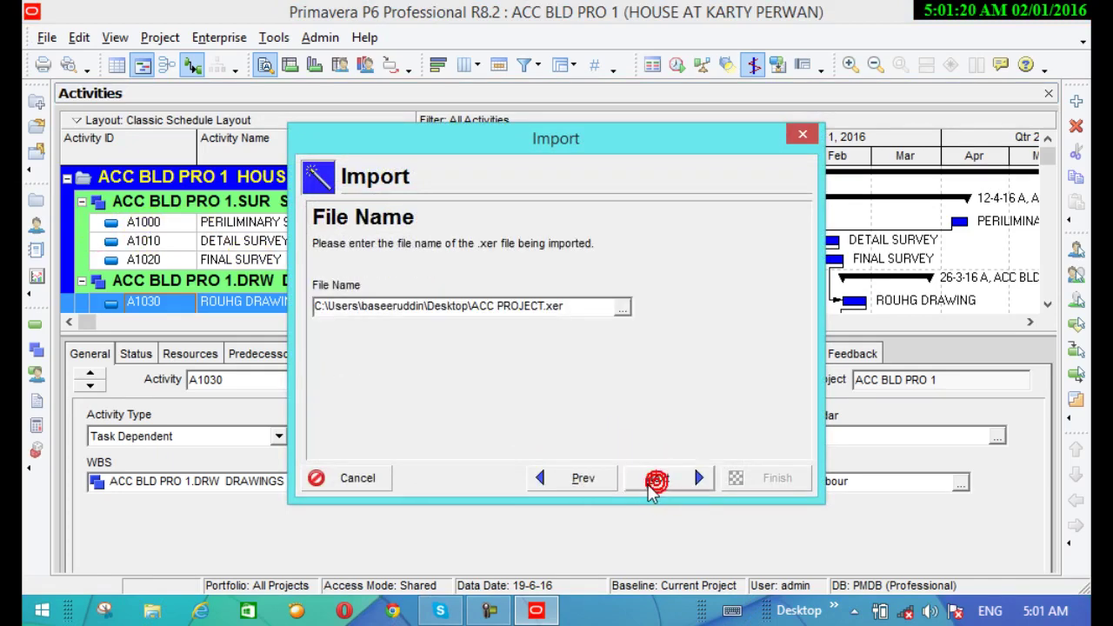
# Choose the ACC PROJECT XER file from the Desktop as the import file.
pyautogui.click(620, 304)
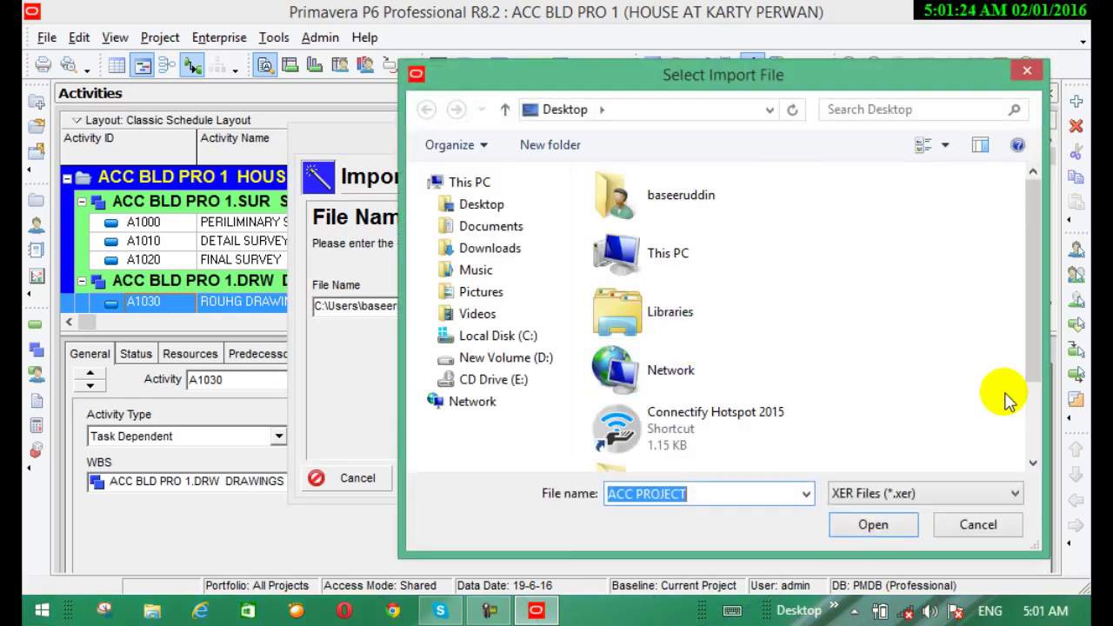
pyautogui.click(1039, 403)
pyautogui.click(720, 430)
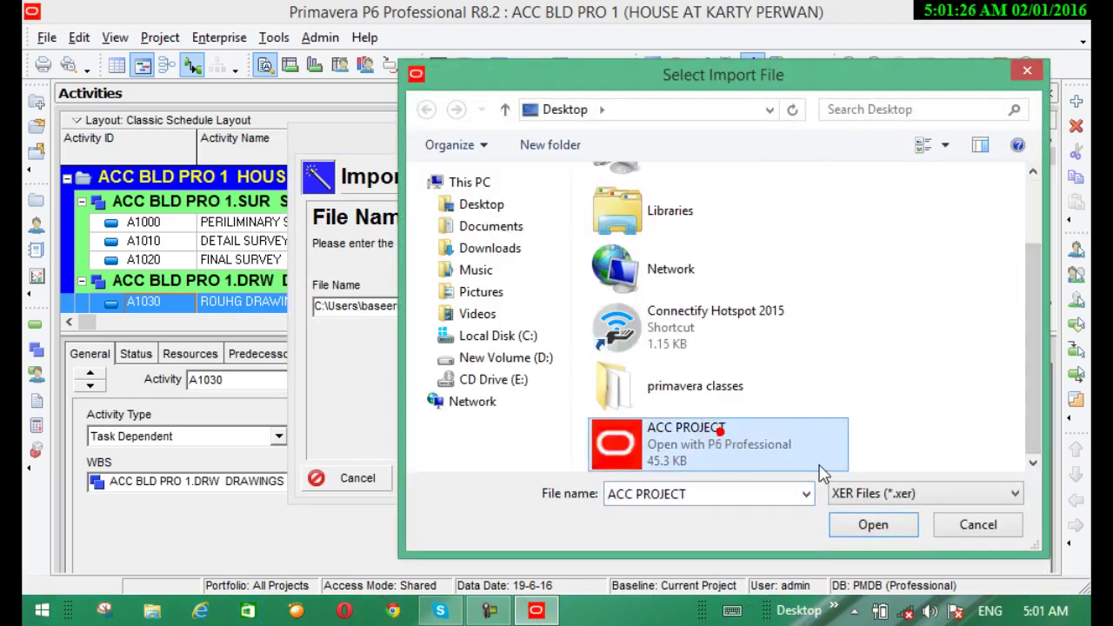
pyautogui.click(870, 525)
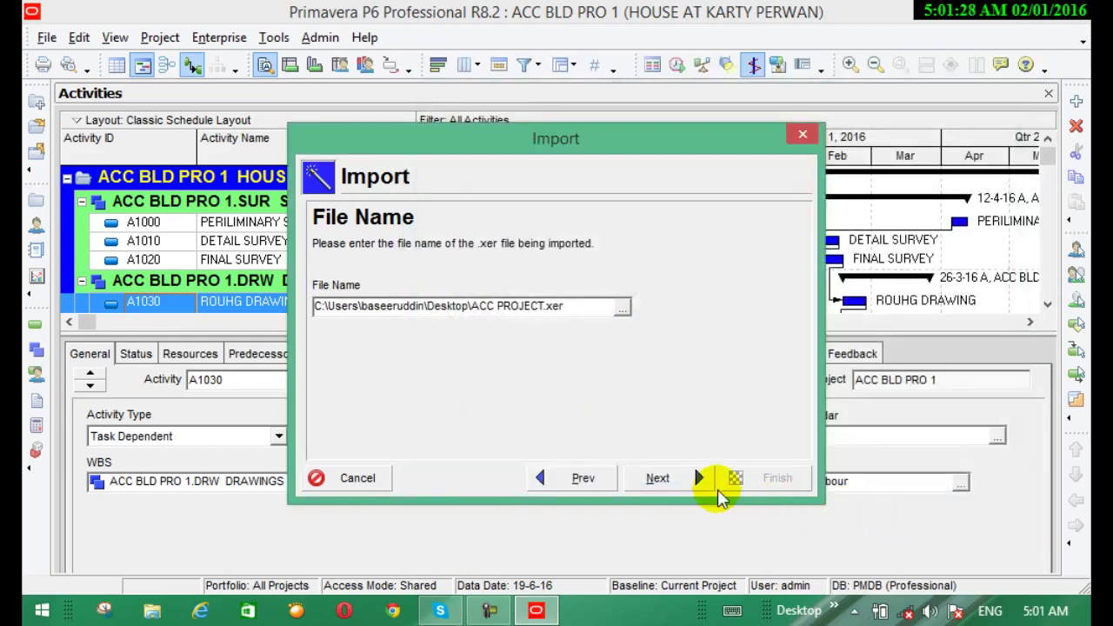
# Import ACC BLD PRO 1 with the Update Existing Project action, then close the import wizard.
pyautogui.click(678, 479)
pyautogui.click(678, 479)
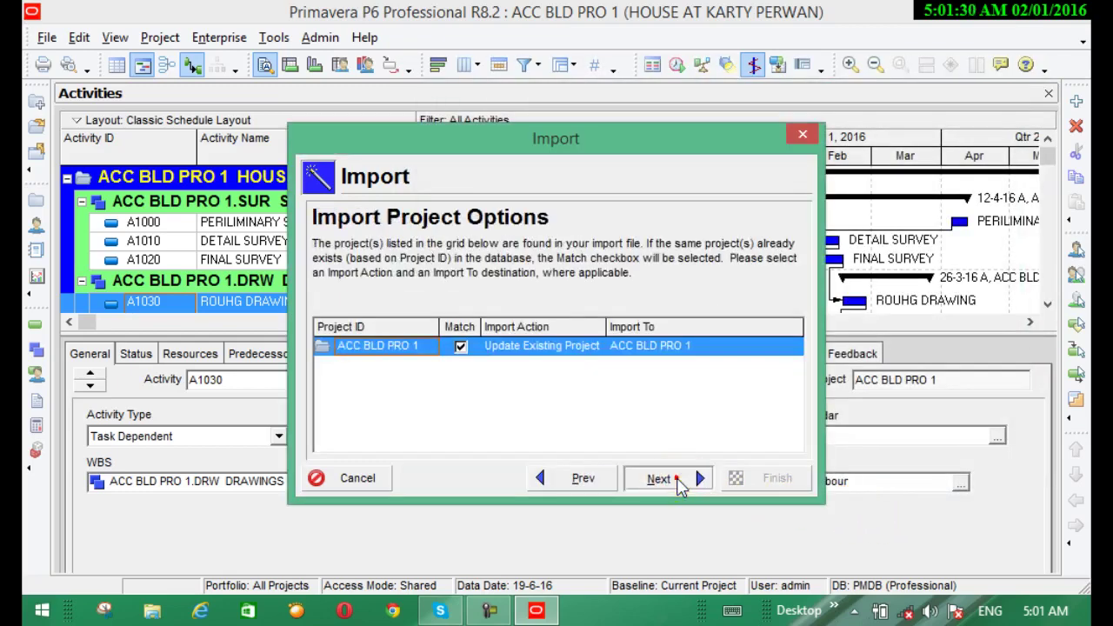
pyautogui.click(677, 481)
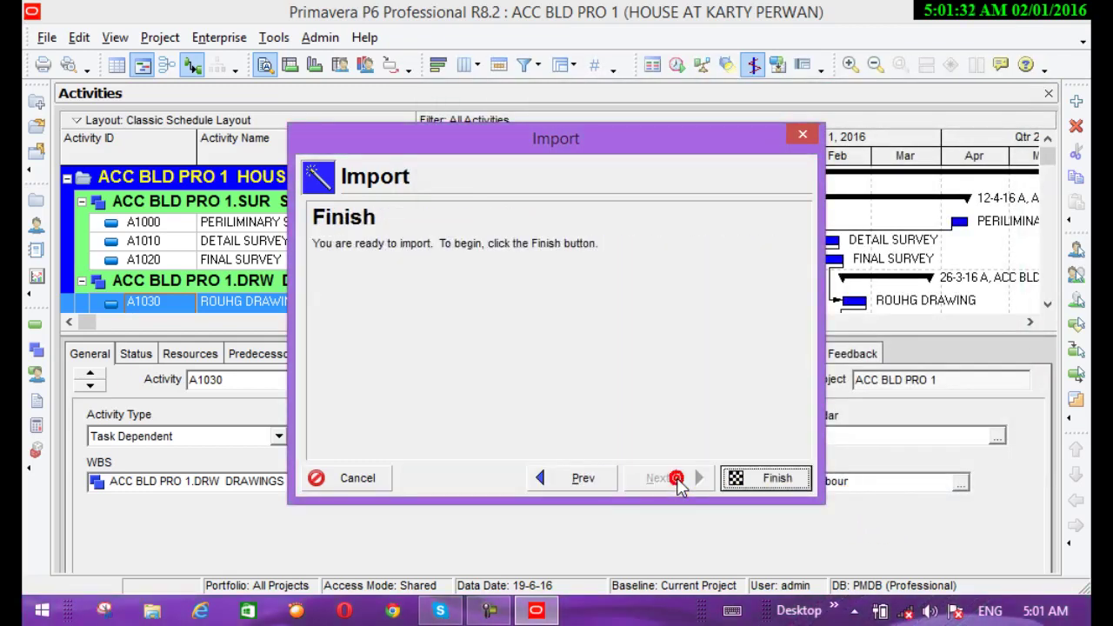
pyautogui.click(730, 473)
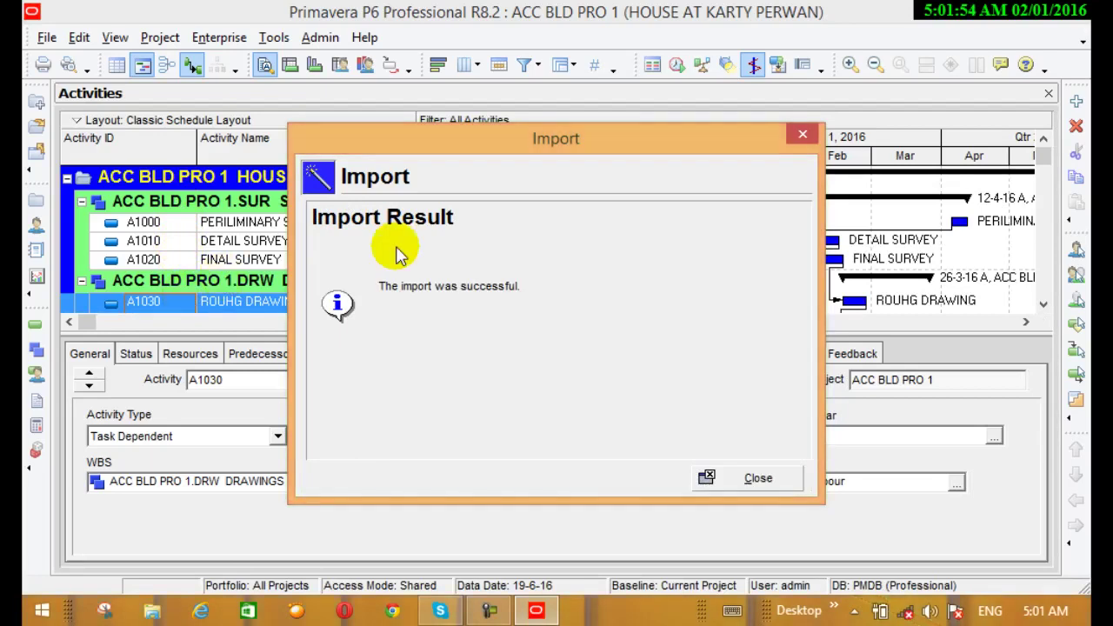
pyautogui.click(718, 492)
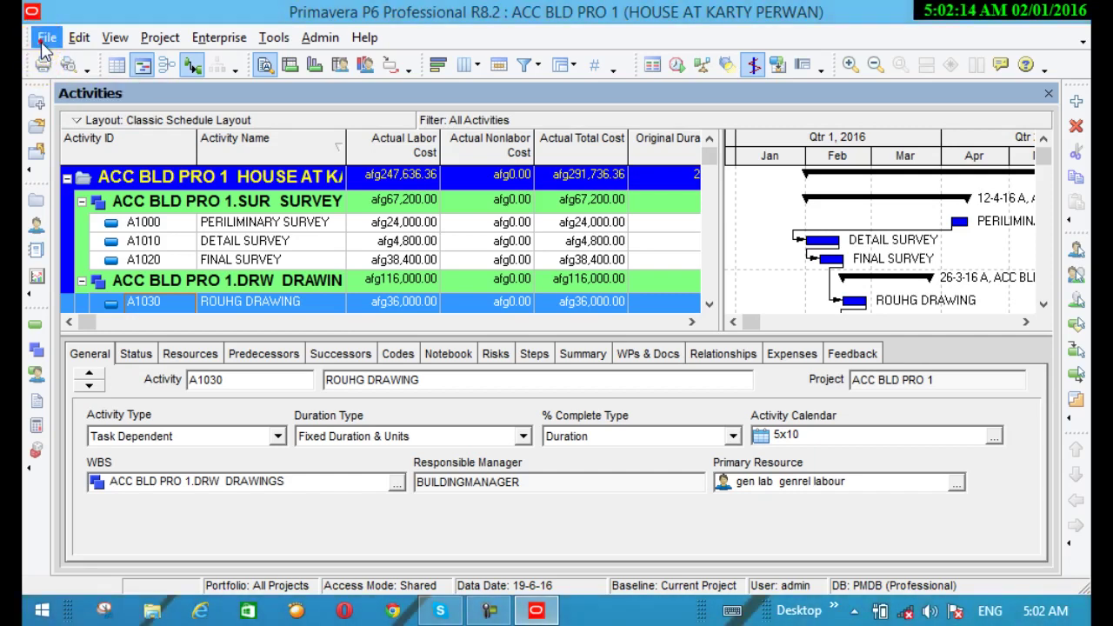
# Try to send the project by e-mail with Send Project and dismiss the mail messages.
pyautogui.click(40, 44)
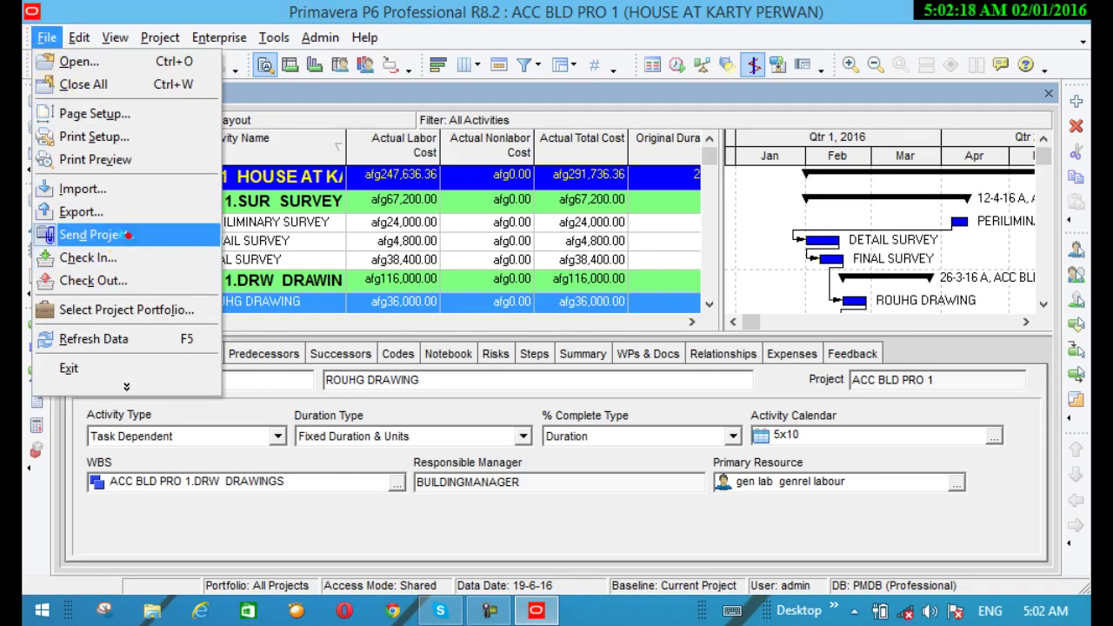
pyautogui.click(130, 236)
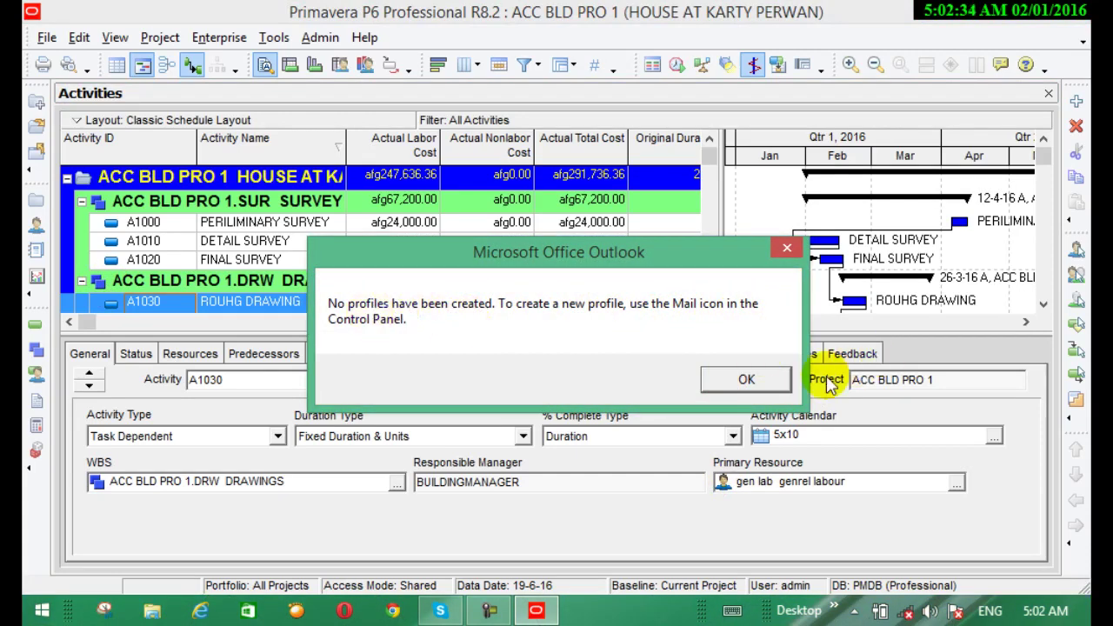
pyautogui.click(745, 380)
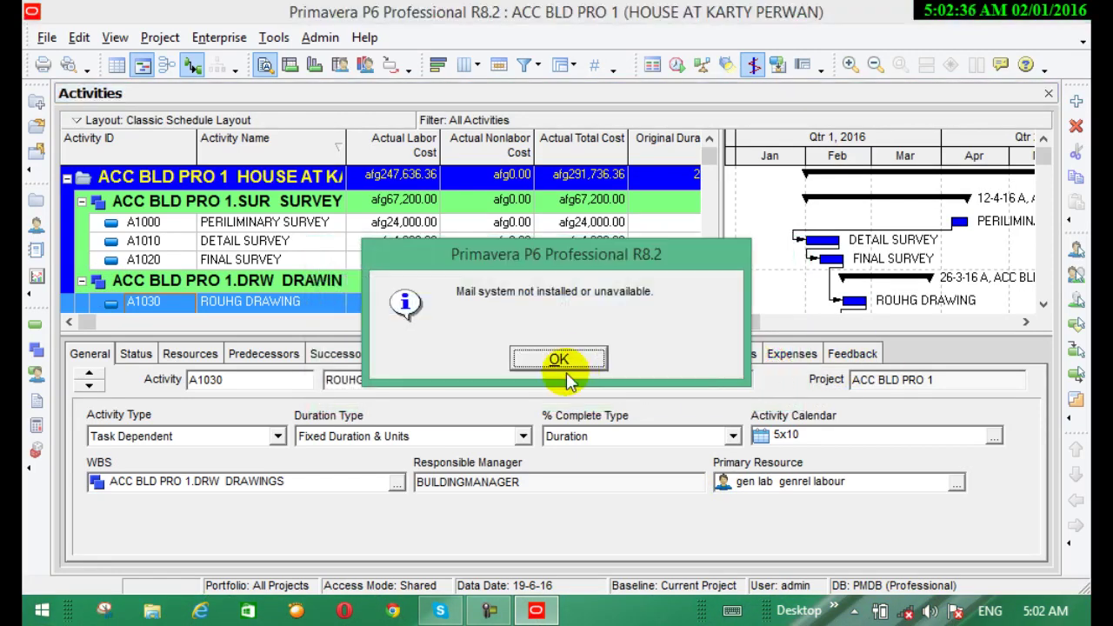
pyautogui.click(561, 359)
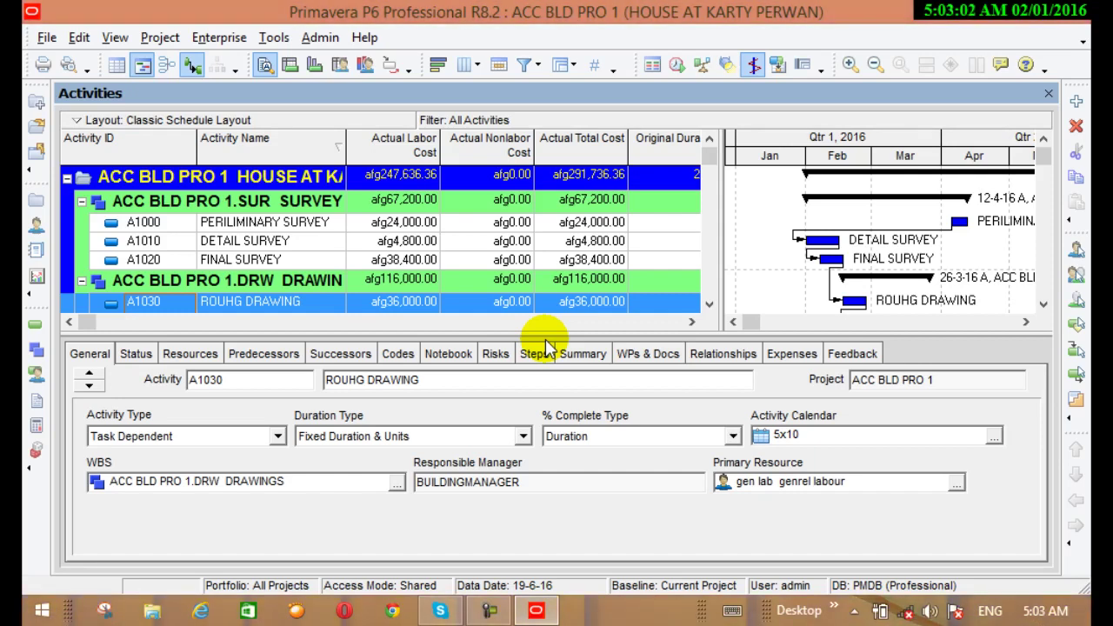
pyautogui.click(42, 34)
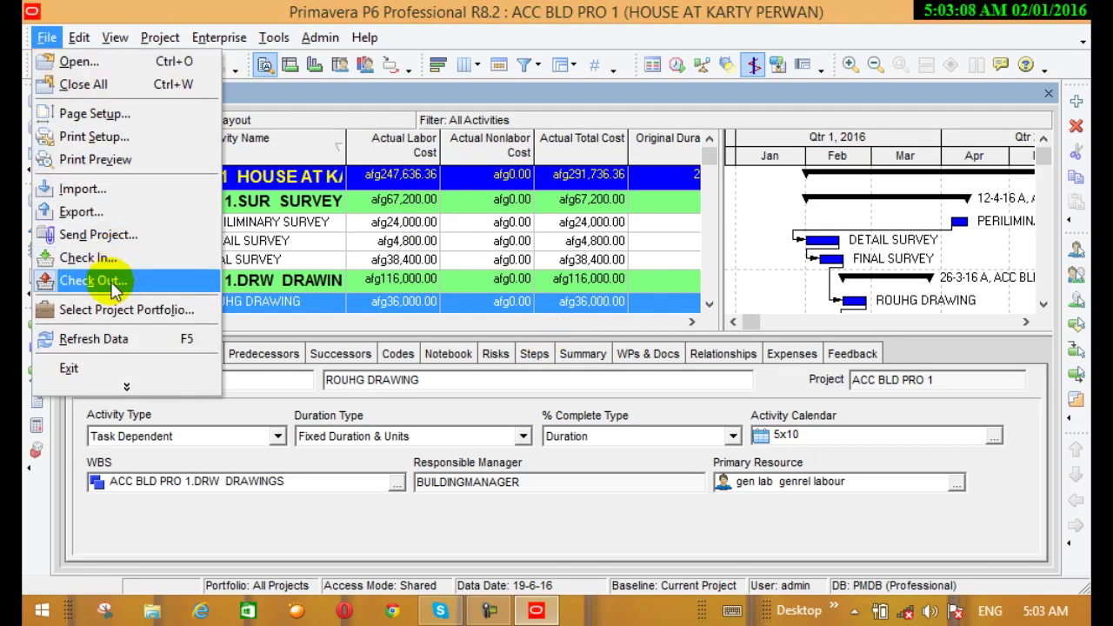
pyautogui.click(283, 526)
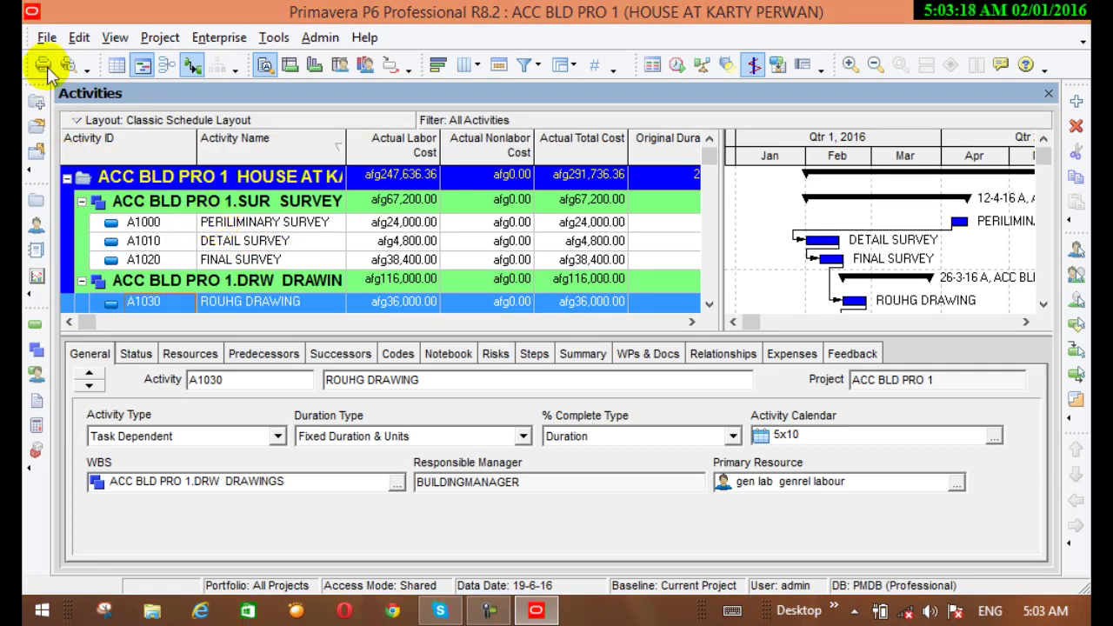
pyautogui.click(47, 37)
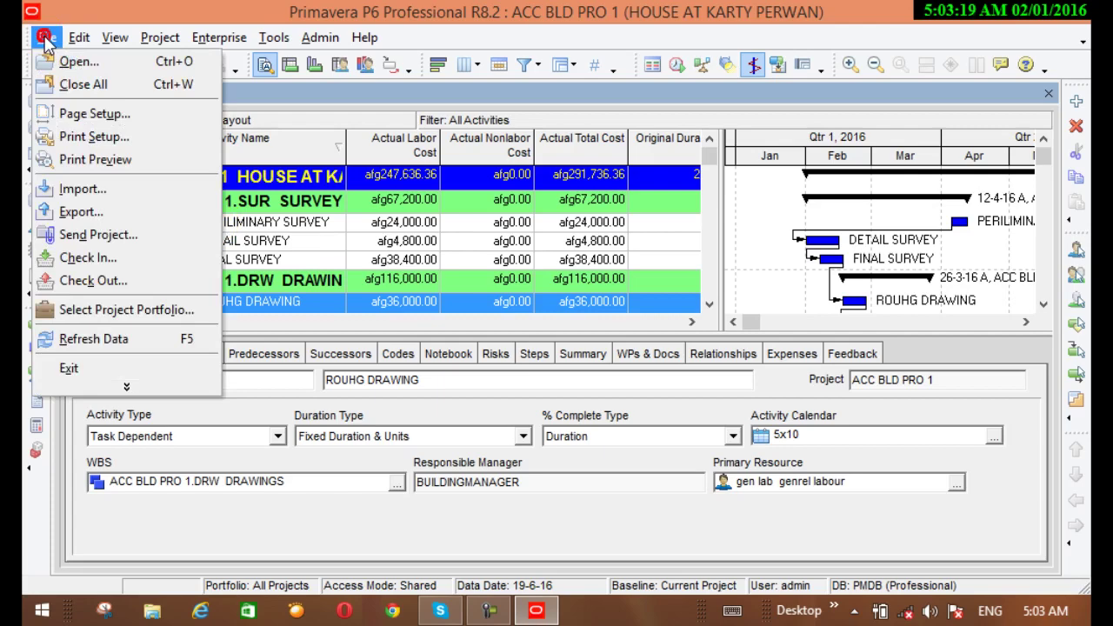
# Check out project ACC BLD PRO 1 to ACC PROJECT.xer on the Desktop, replacing the existing file.
pyautogui.click(87, 287)
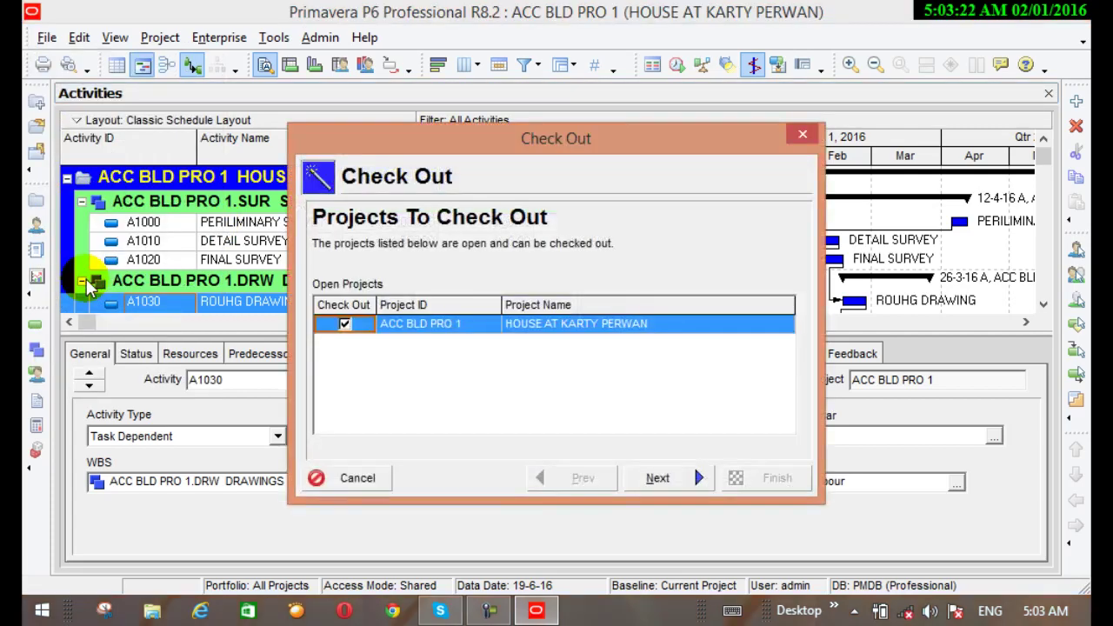
pyautogui.click(669, 489)
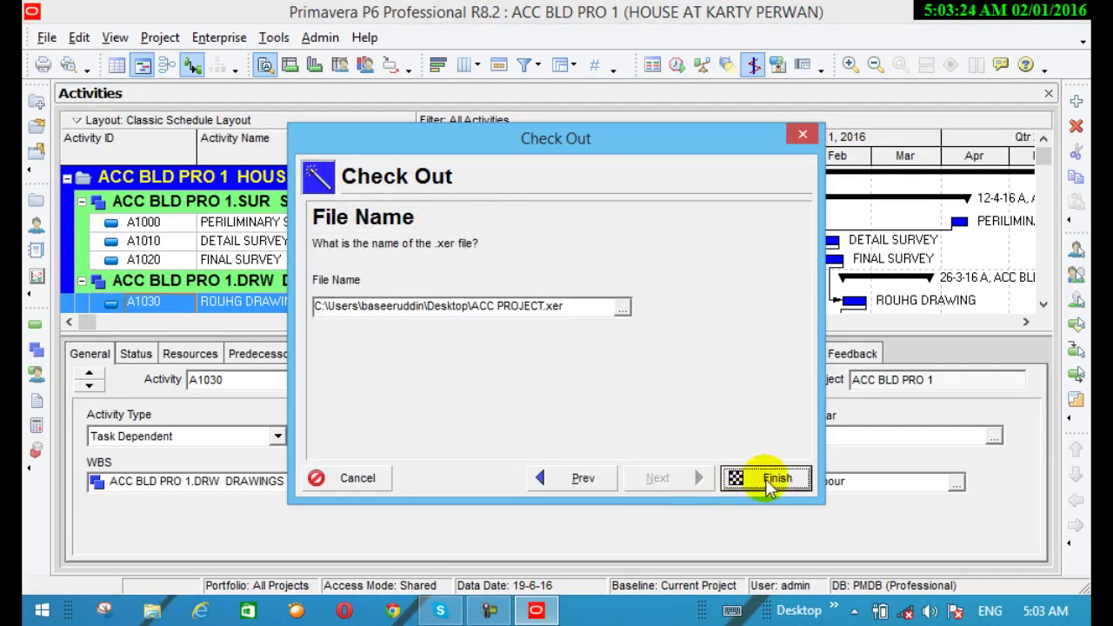
pyautogui.click(773, 480)
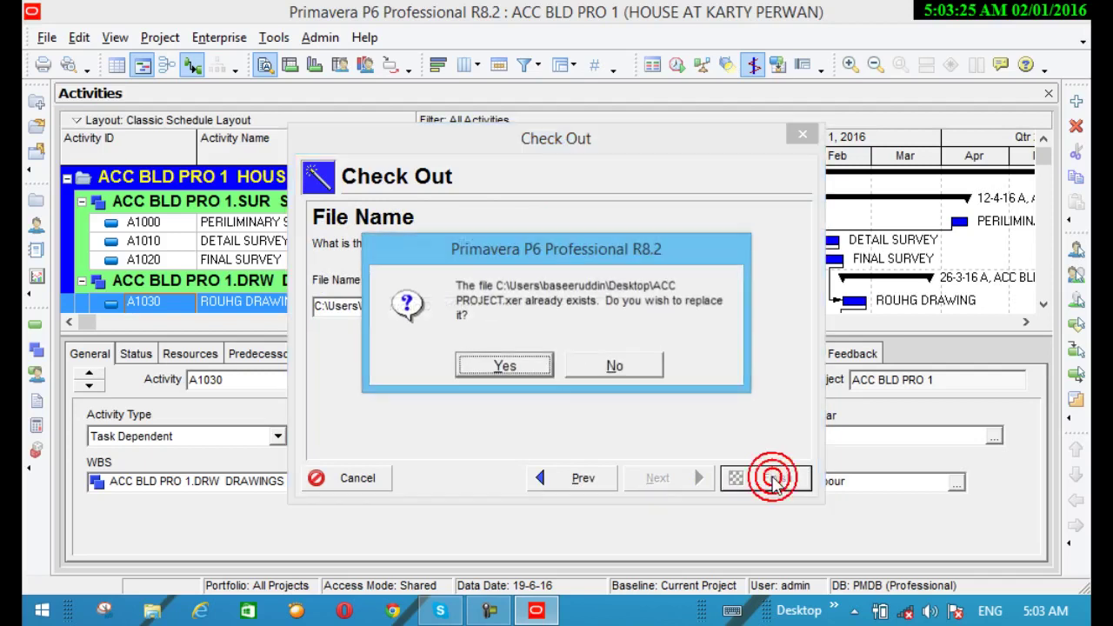
pyautogui.click(493, 369)
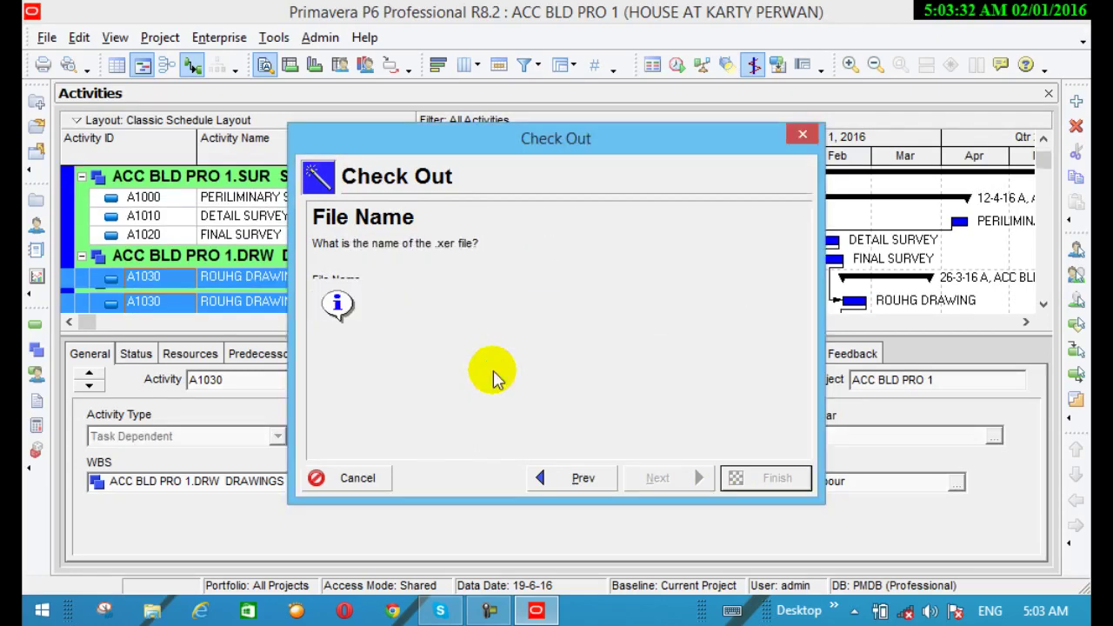
pyautogui.click(778, 480)
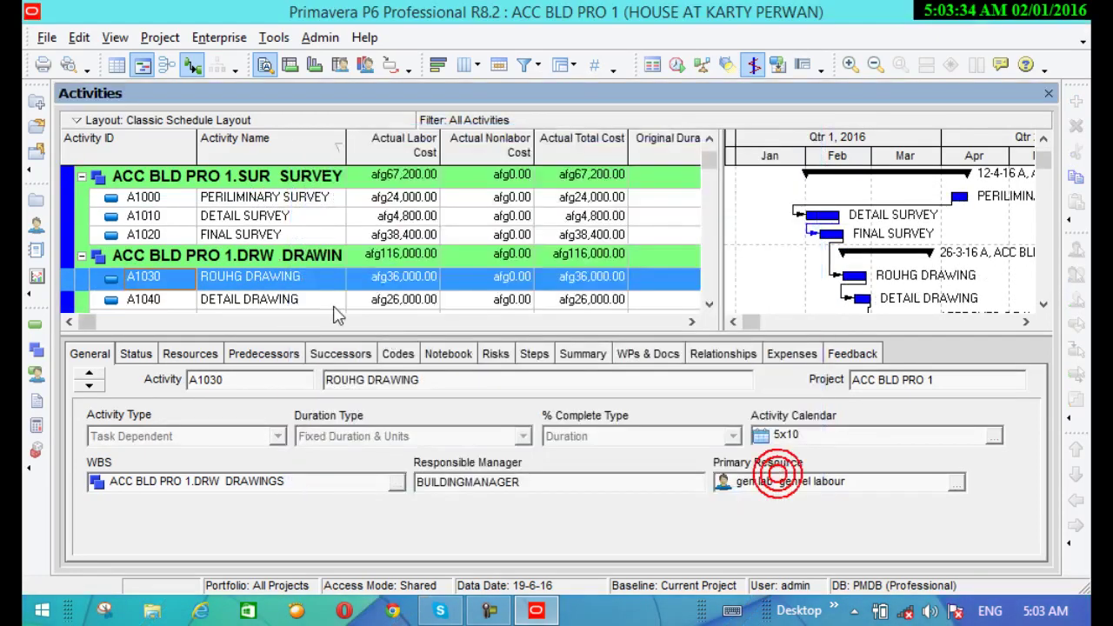
# Examine whether the ID and name of activity DETAIL SURVEY can be edited in the checked-out project.
pyautogui.click(306, 214)
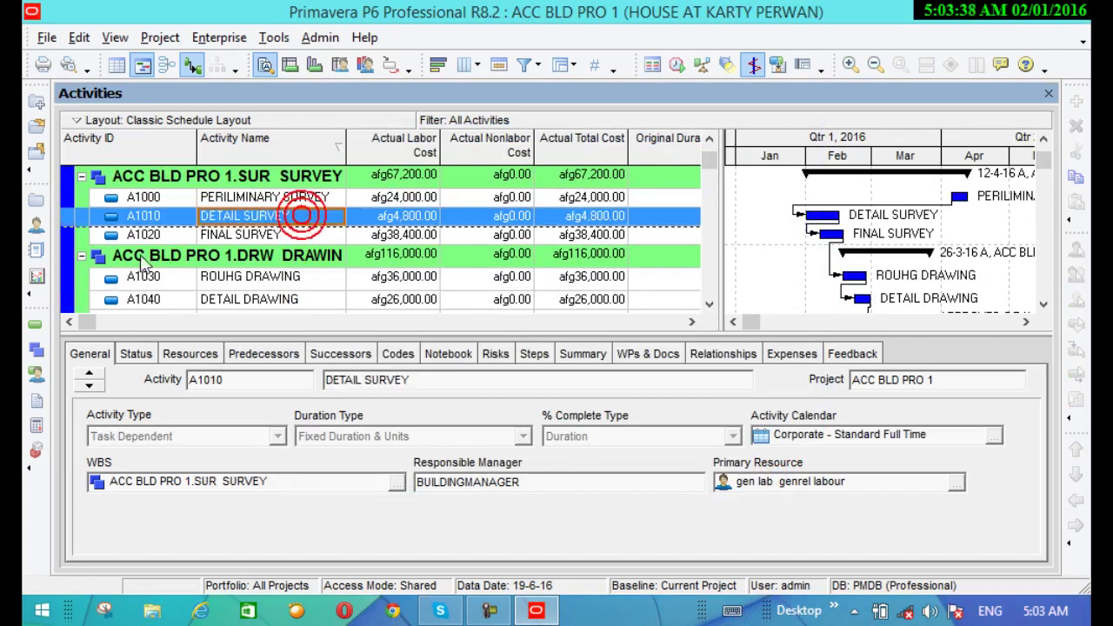
pyautogui.click(255, 380)
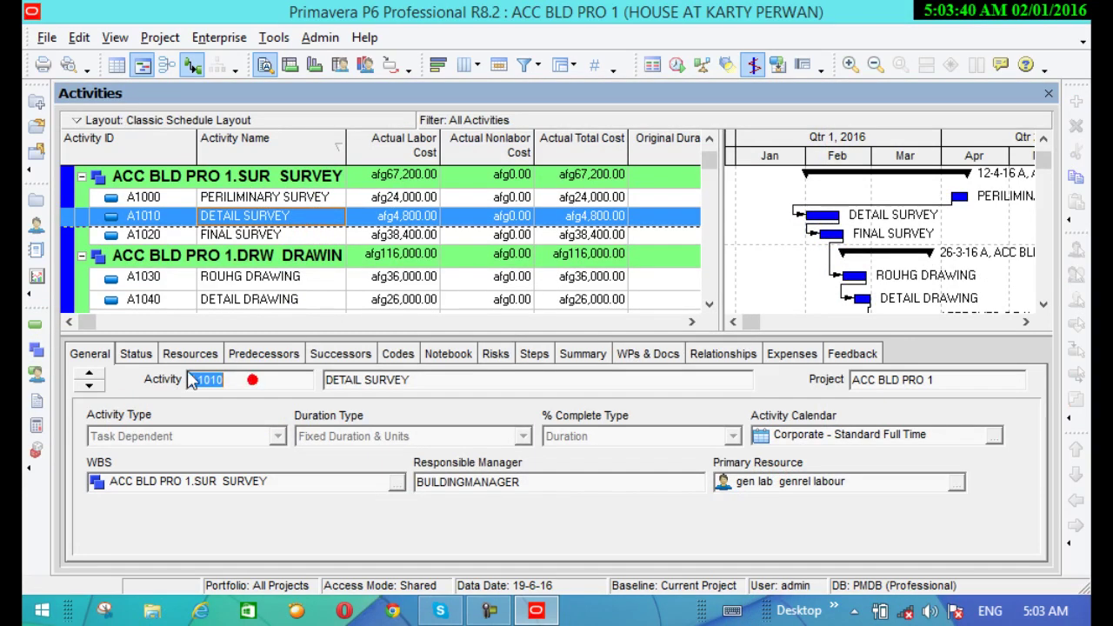
pyautogui.doubleClick(391, 379)
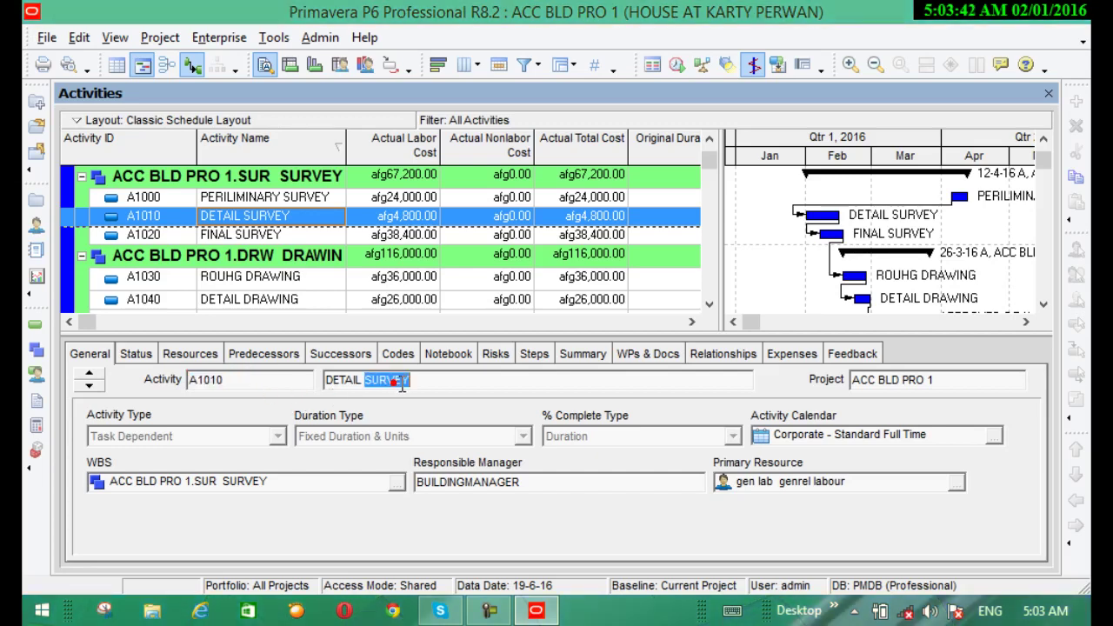
pyautogui.click(385, 242)
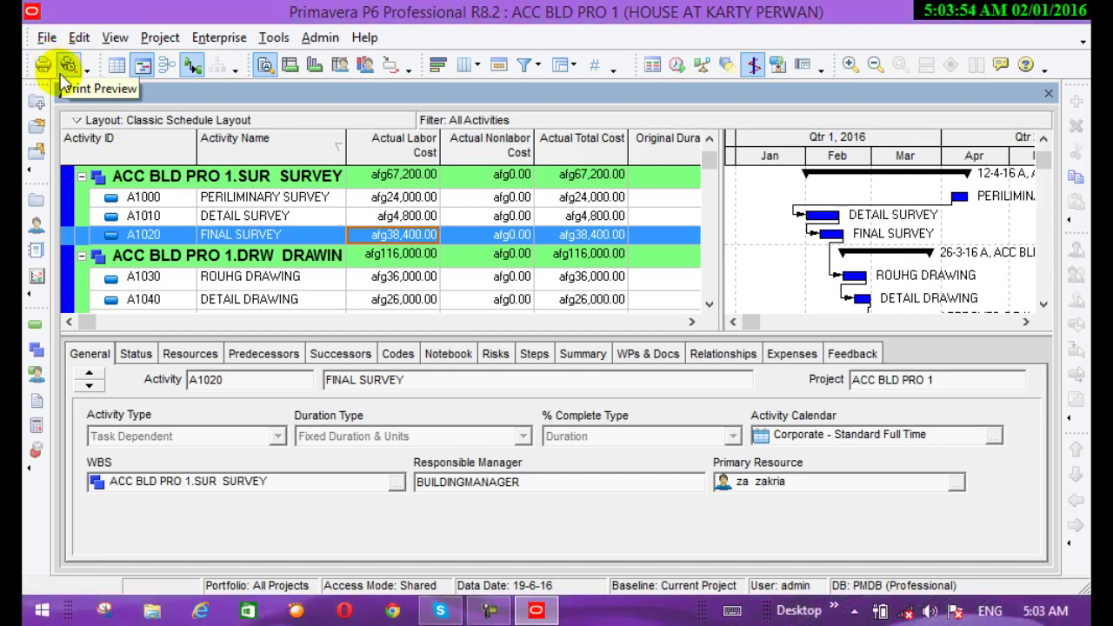
# Check the project back in from ACC PROJECT.xer on the Desktop using the Default Configuration layout.
pyautogui.click(38, 44)
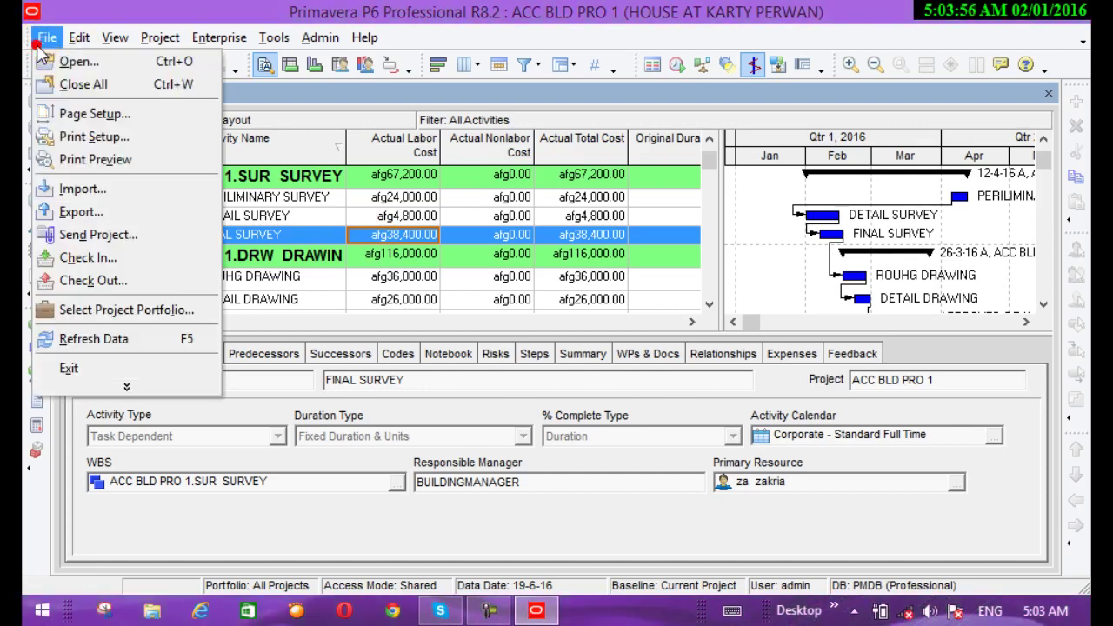
pyautogui.click(110, 258)
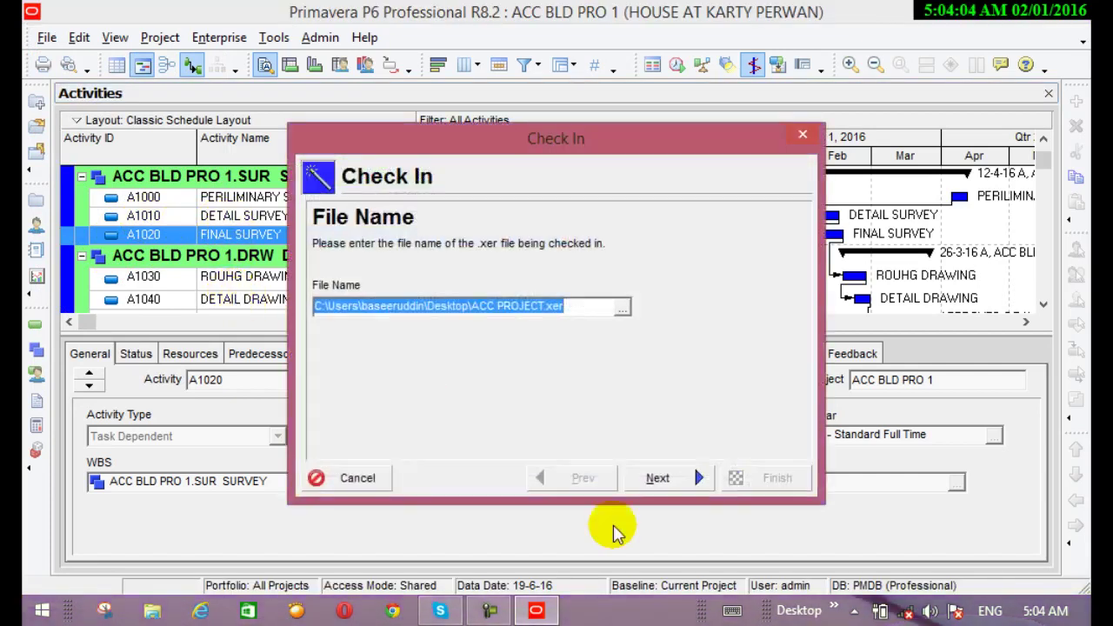
pyautogui.click(658, 478)
pyautogui.click(658, 478)
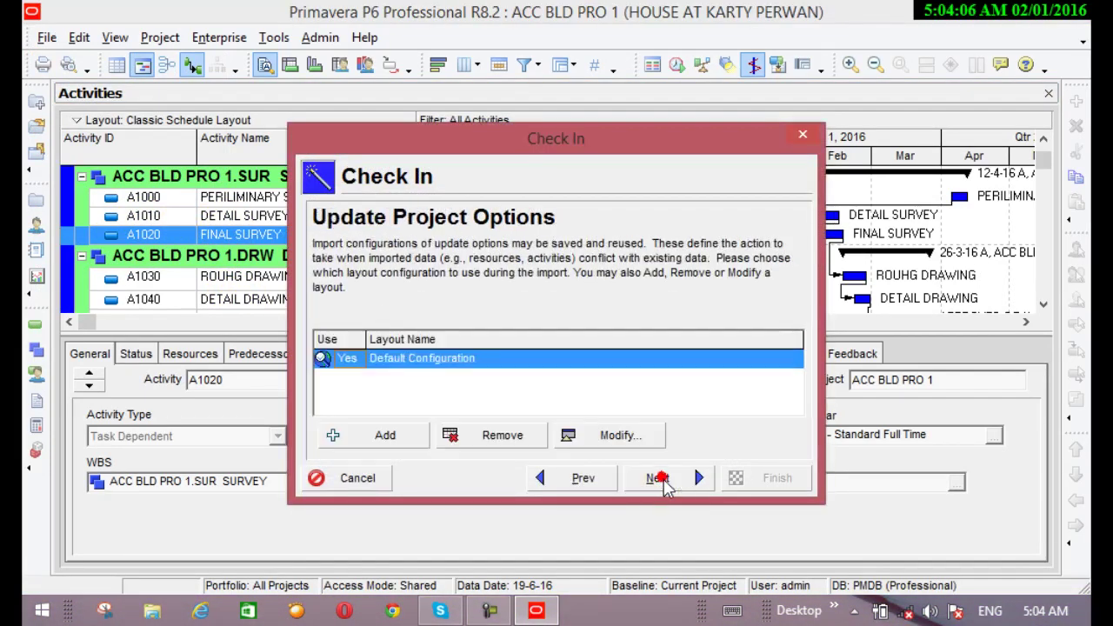
pyautogui.click(658, 478)
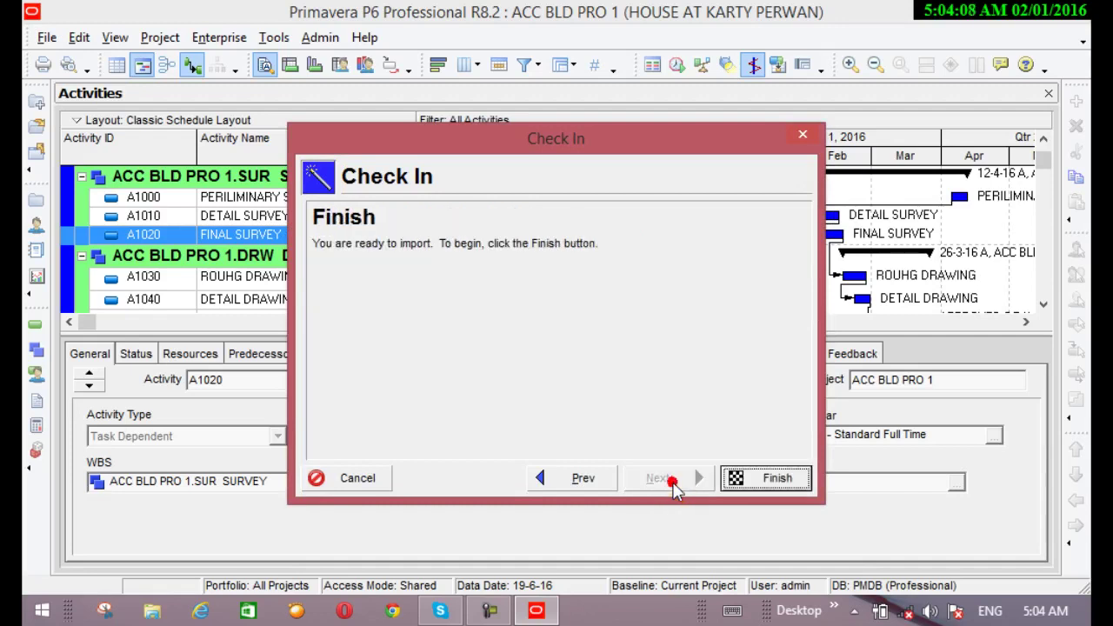
pyautogui.click(759, 478)
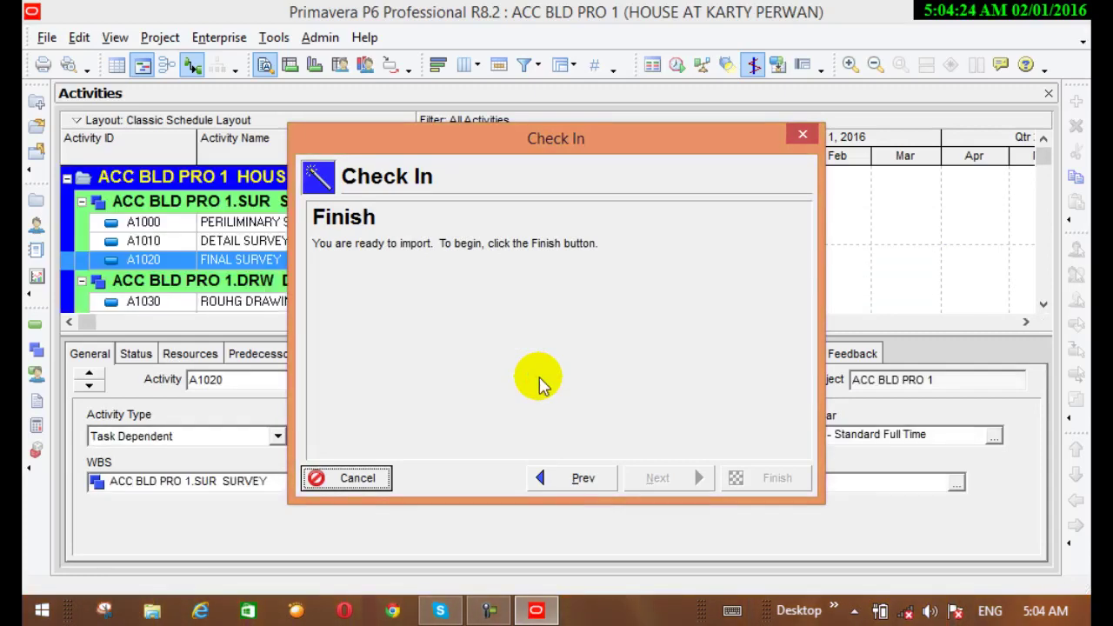
pyautogui.click(737, 477)
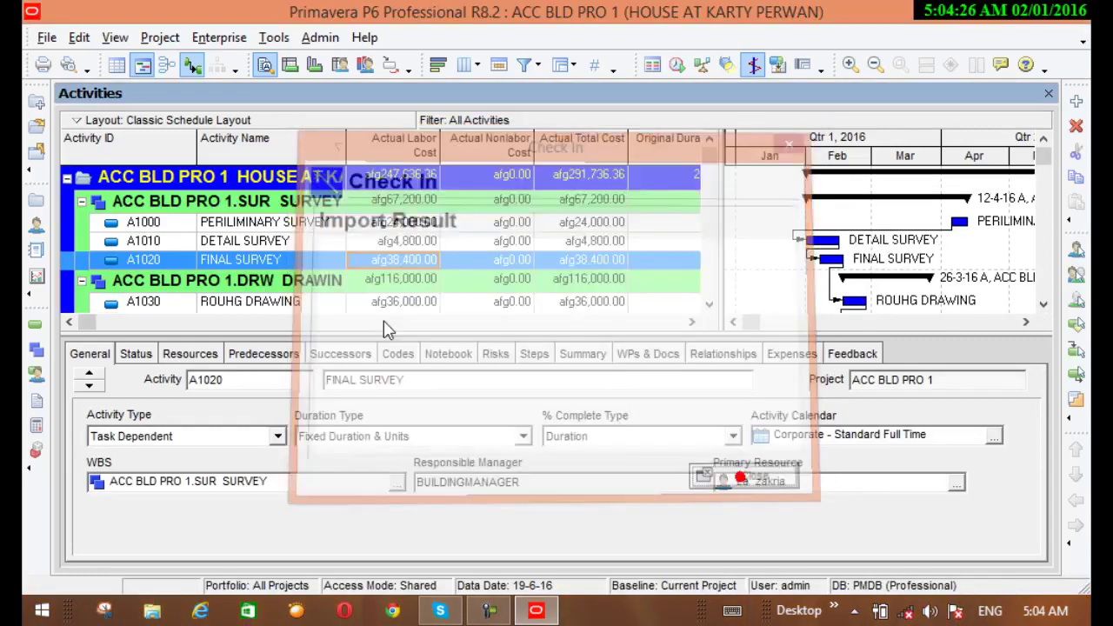
# Examine whether the name of activity FINAL SURVEY can be edited in the checked-in project.
pyautogui.click(316, 259)
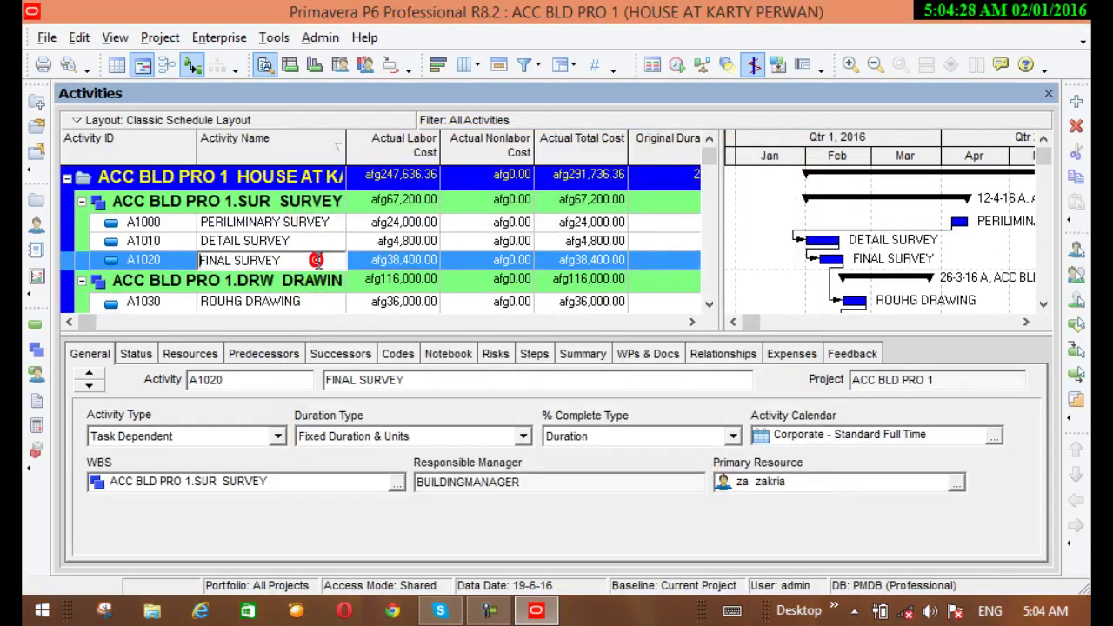
pyautogui.click(365, 557)
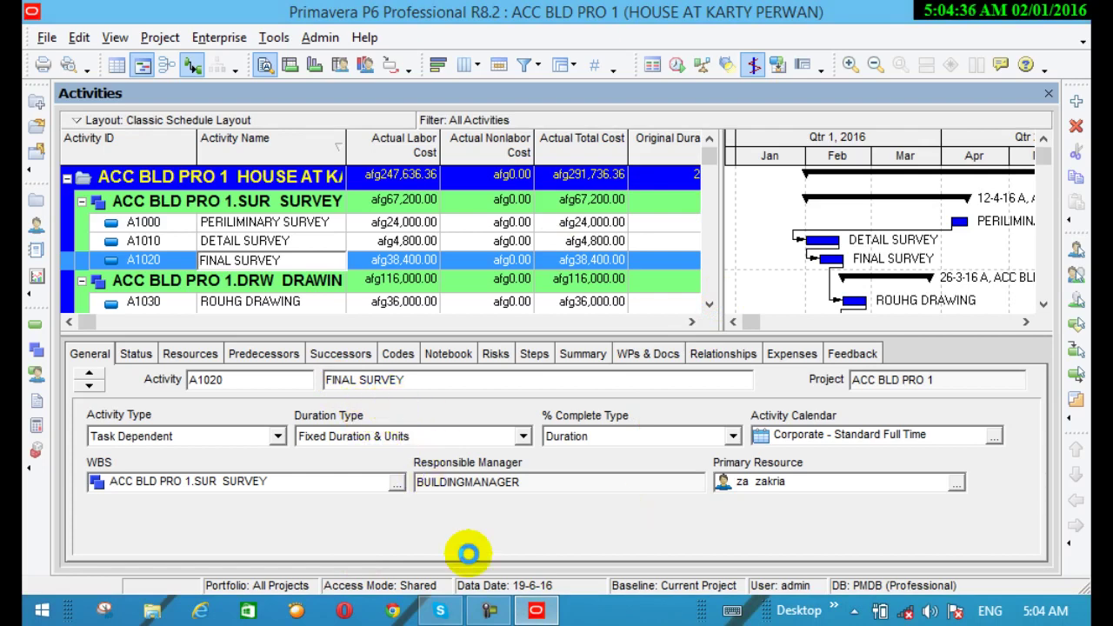
pyautogui.moveTo(489, 611)
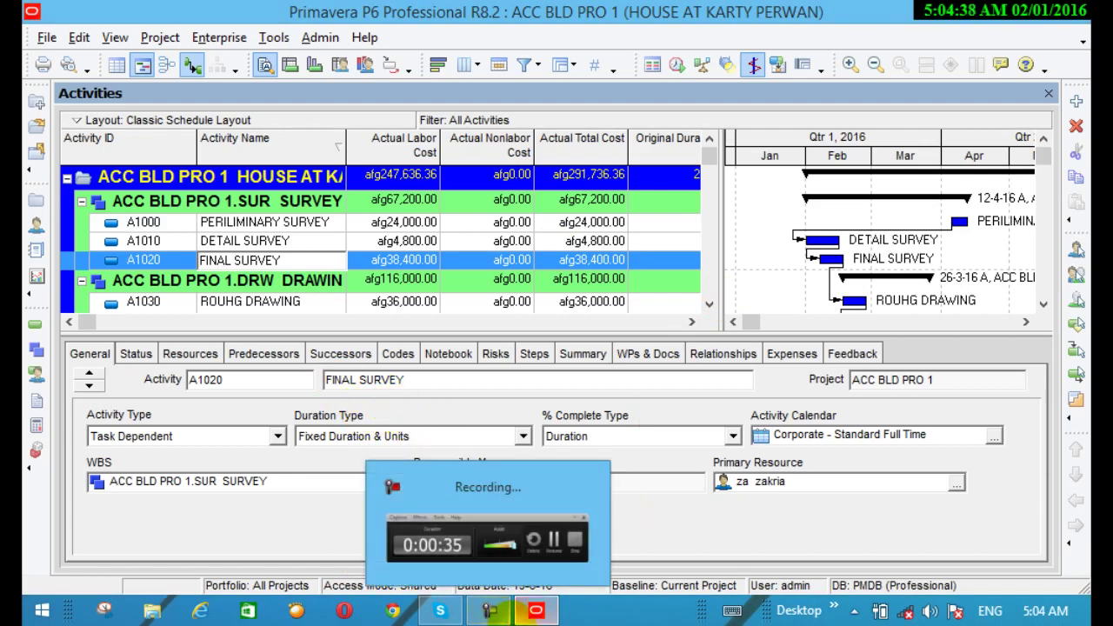
pyautogui.click(46, 37)
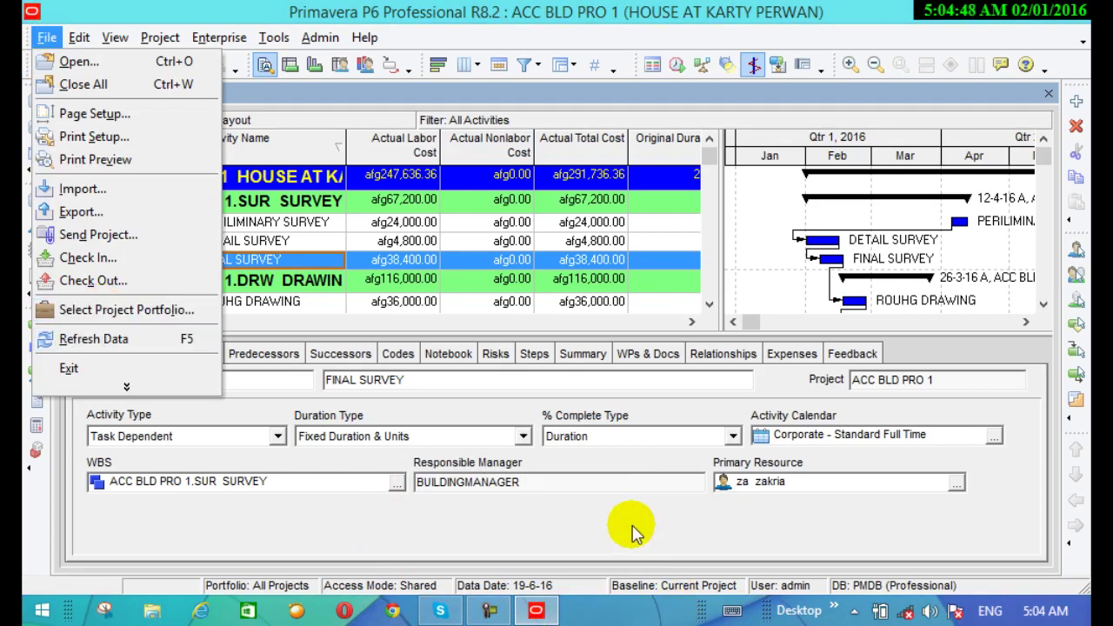
pyautogui.click(604, 530)
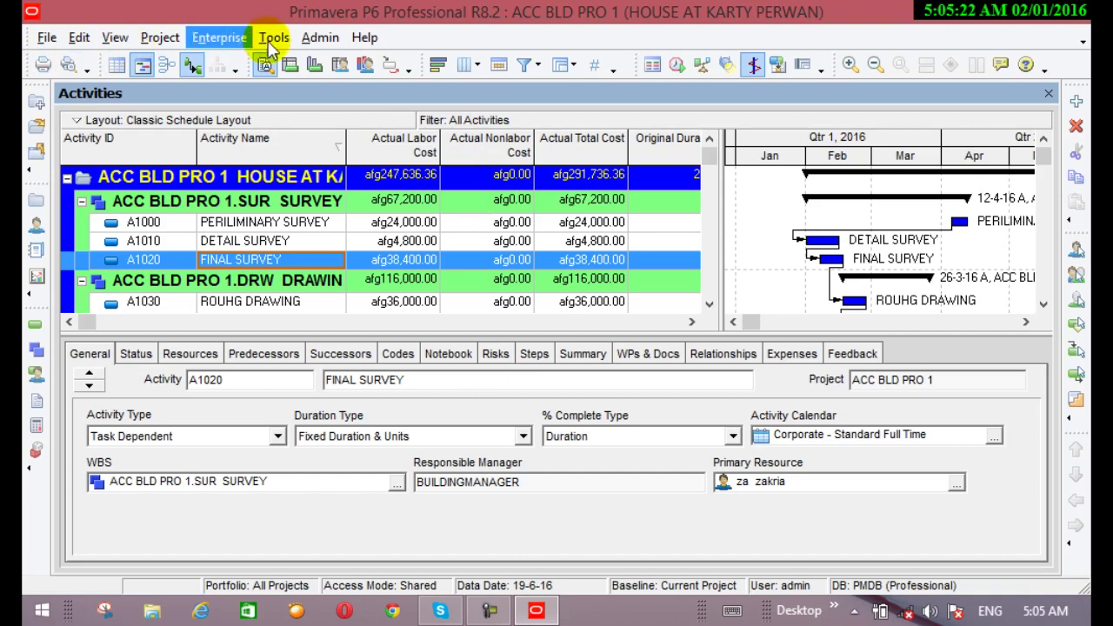
# Open the enterprise project portfolios and select Key Sample Projects among the global portfolios.
pyautogui.click(223, 38)
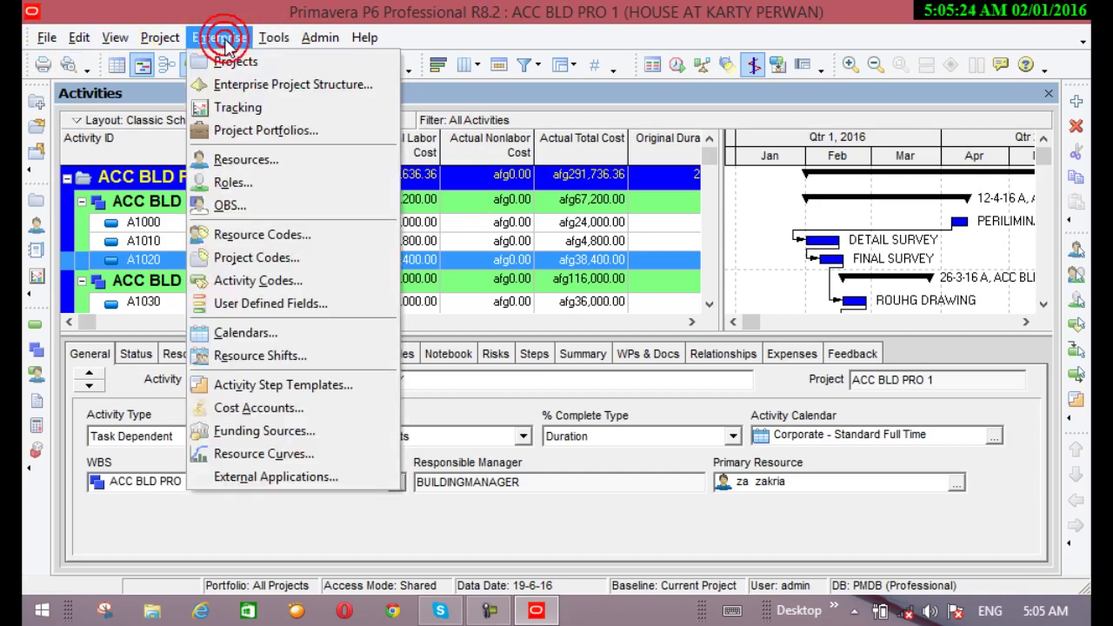
pyautogui.click(245, 138)
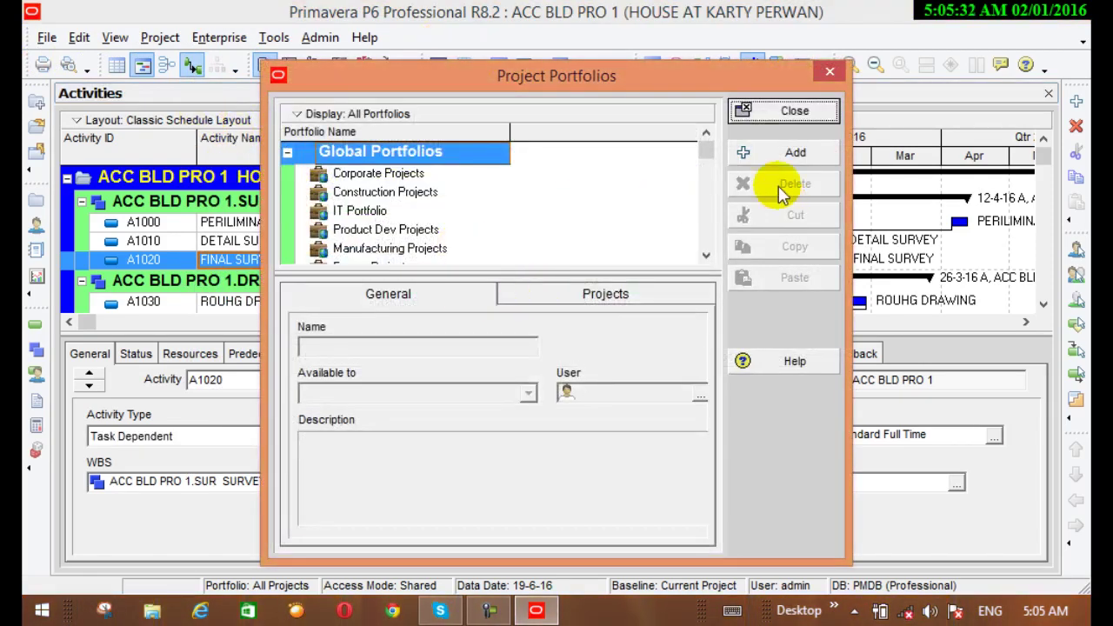
pyautogui.moveTo(704, 149); pyautogui.dragTo(509, 251)
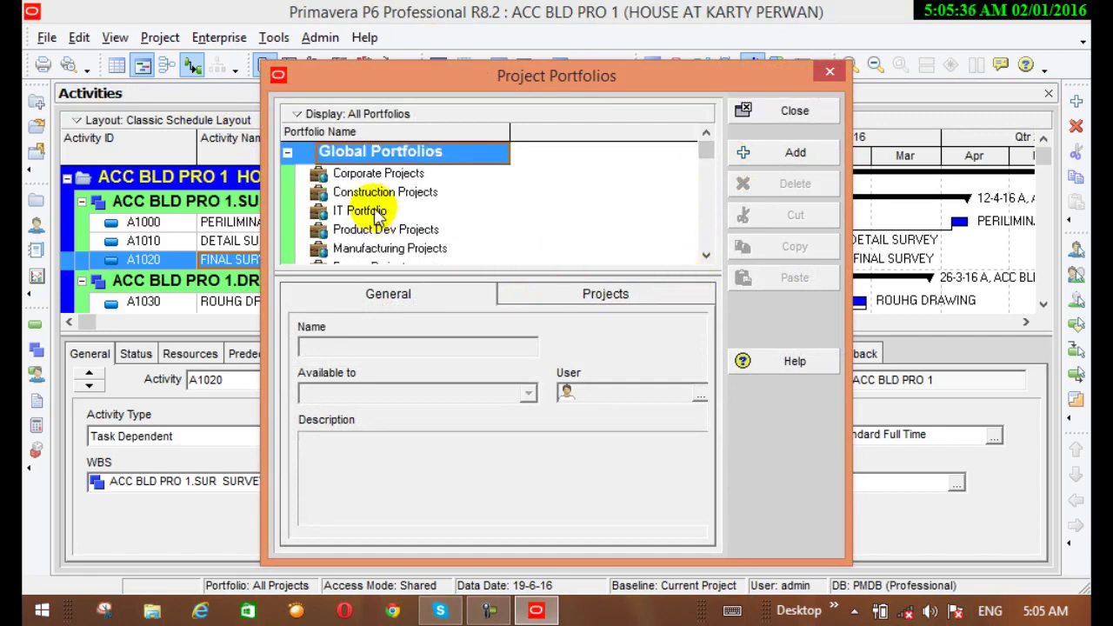
pyautogui.moveTo(707, 153); pyautogui.dragTo(705, 266)
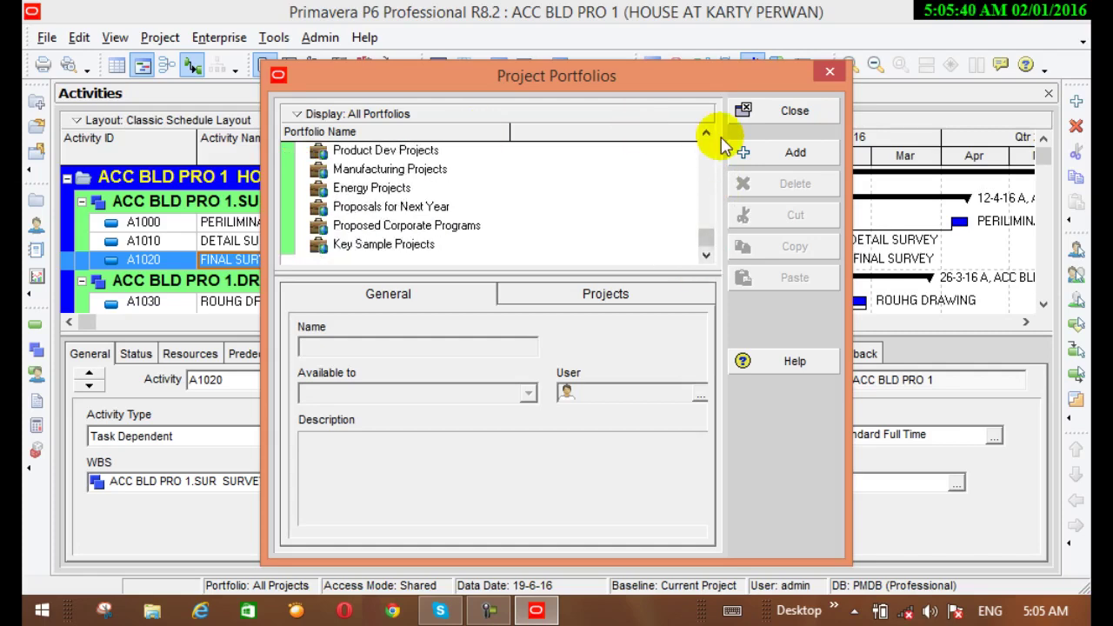
pyautogui.click(409, 244)
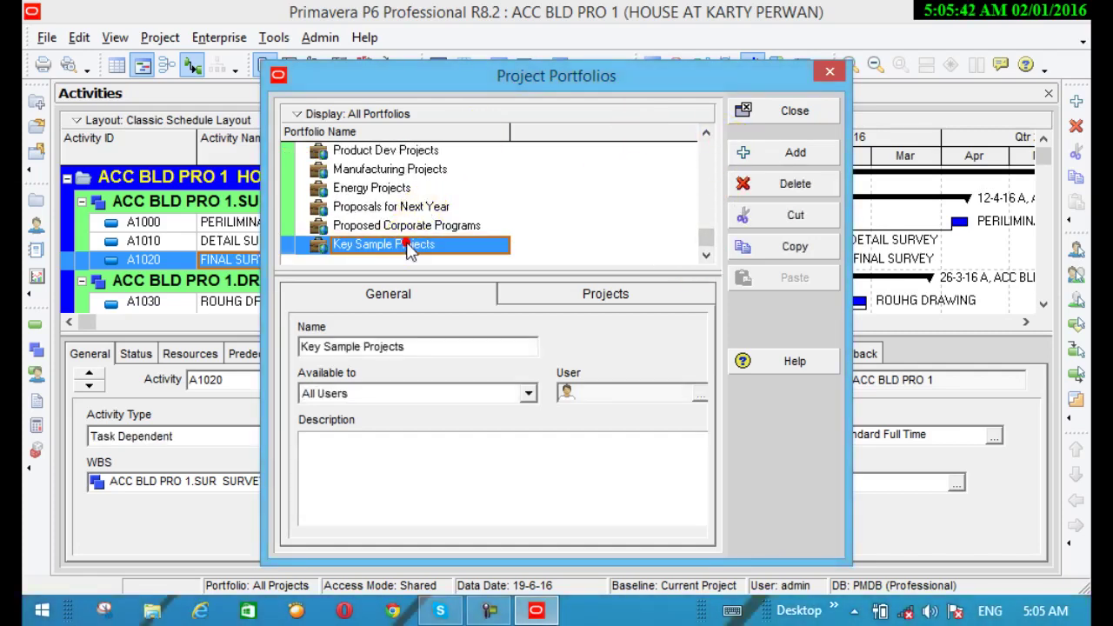
# Add a new user portfolio and name it BUILDING PRO.
pyautogui.click(783, 154)
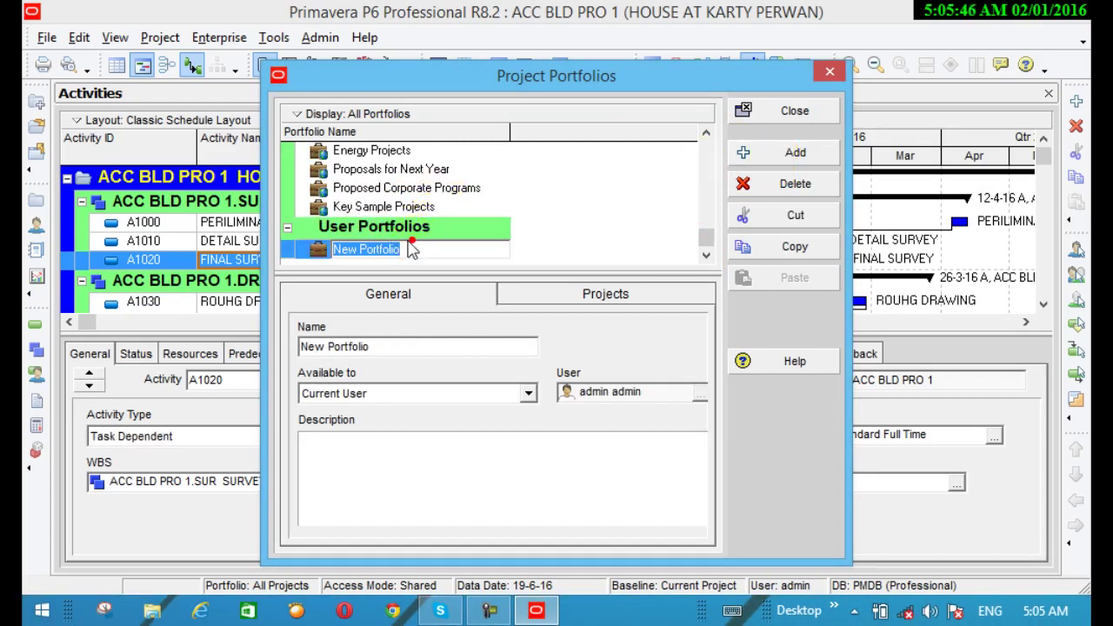
pyautogui.click(407, 245)
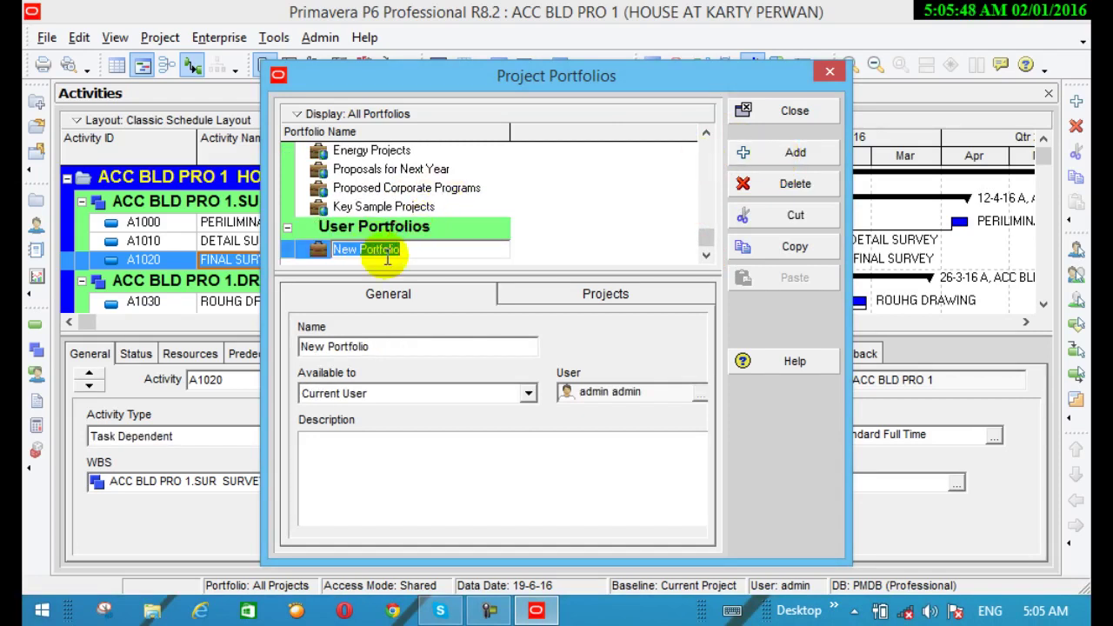
pyautogui.write('BU')
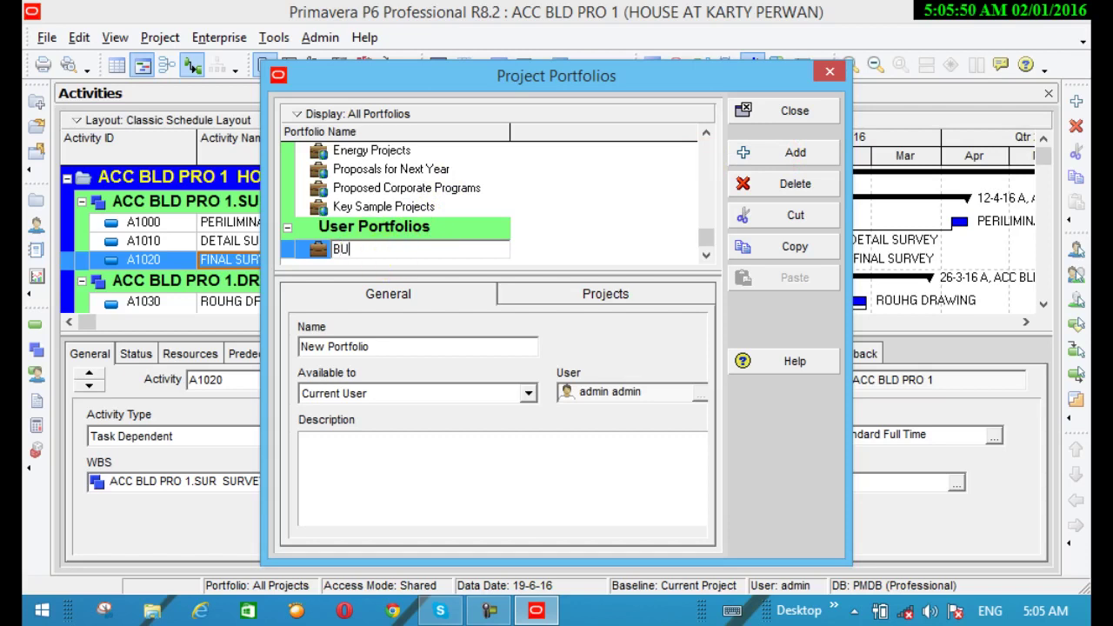
pyautogui.write('ILDI')
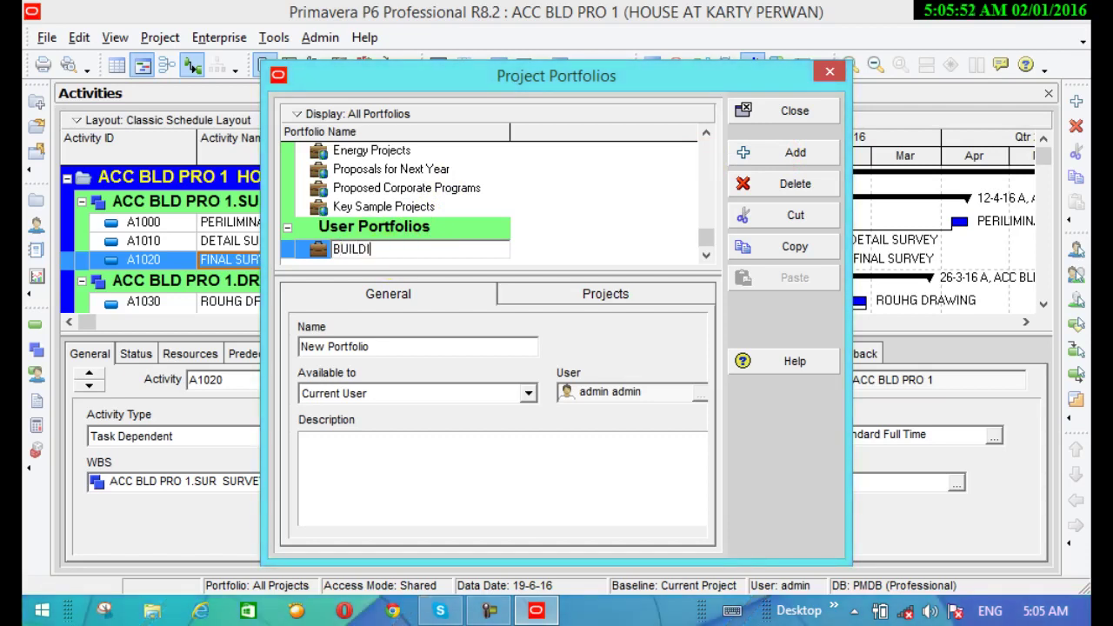
pyautogui.write('NG PRO')
pyautogui.press('Return')
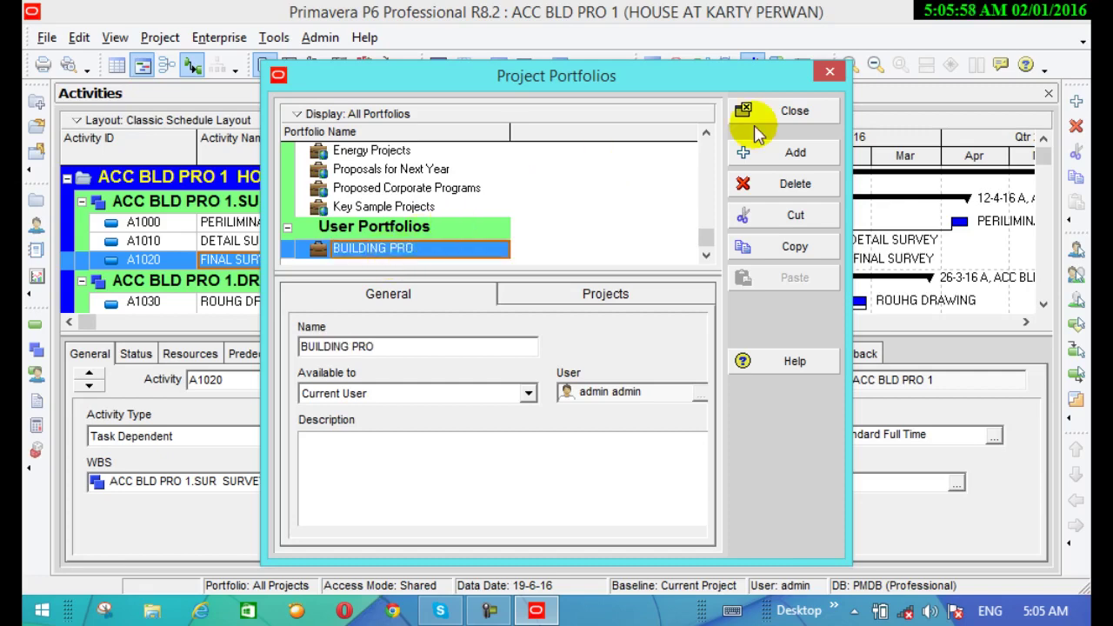
# Add a second user portfolio named ROAD PRO, and select the BUILDING PRO portfolio.
pyautogui.click(770, 161)
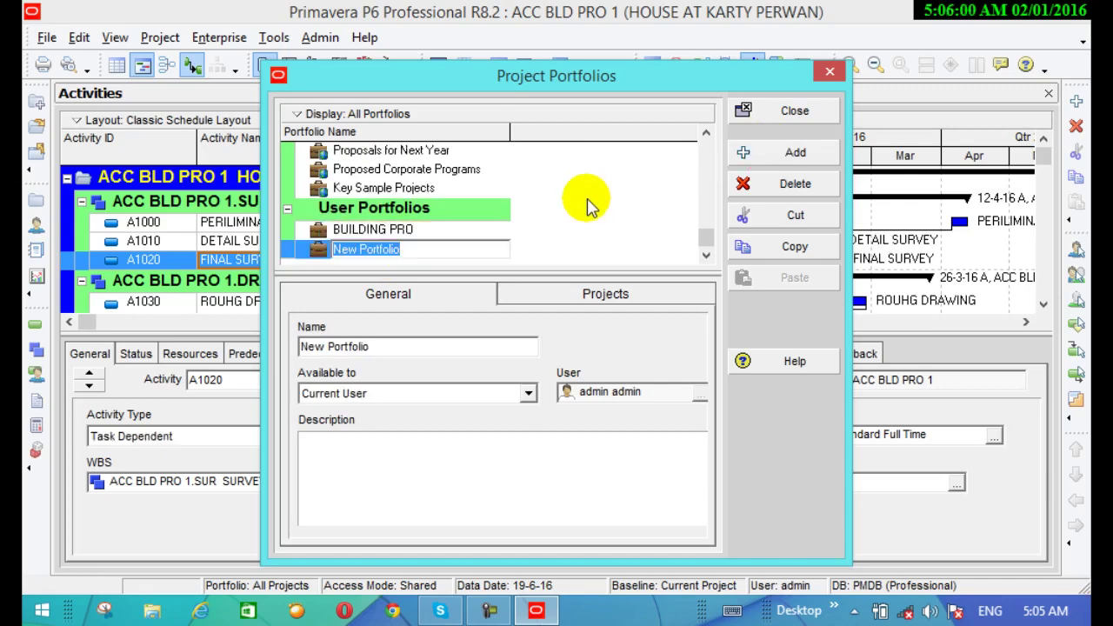
pyautogui.write('RO')
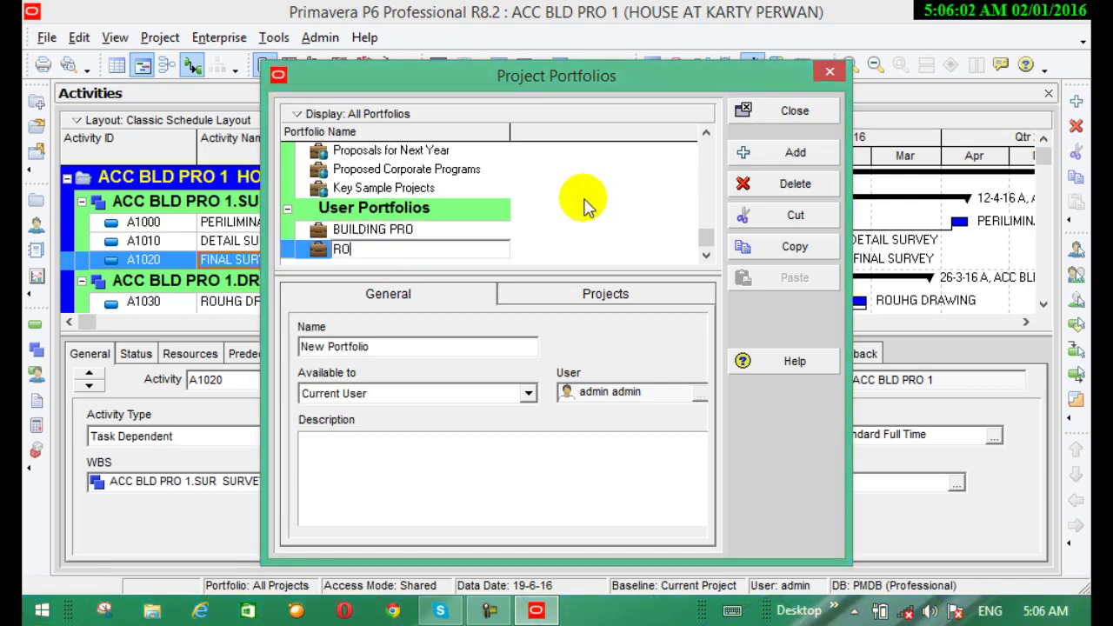
pyautogui.write('AD PRO')
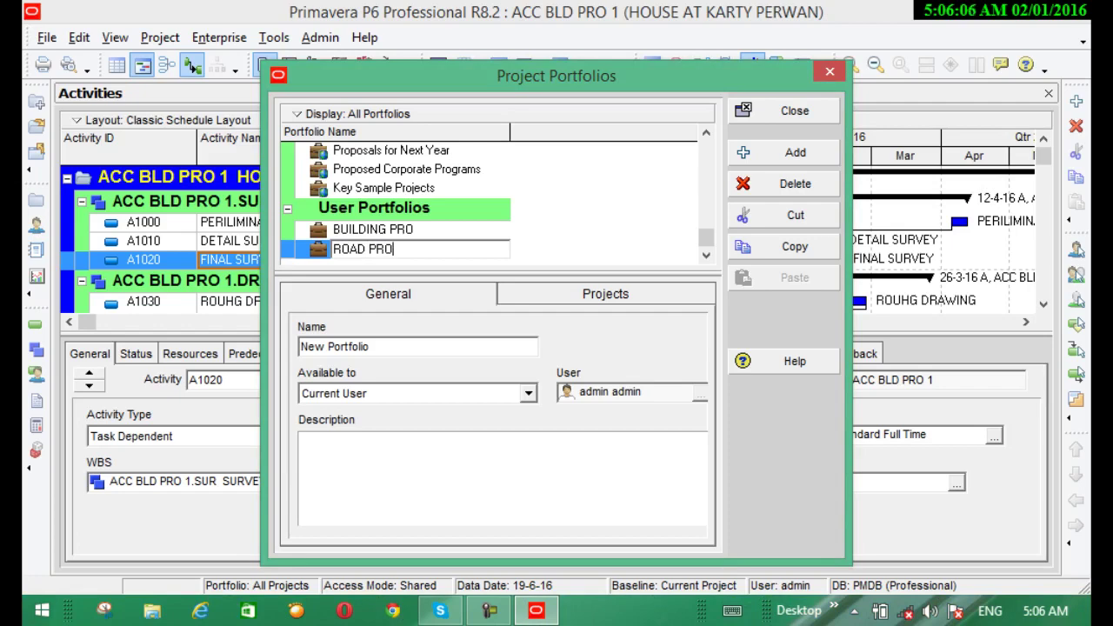
pyautogui.press('Return')
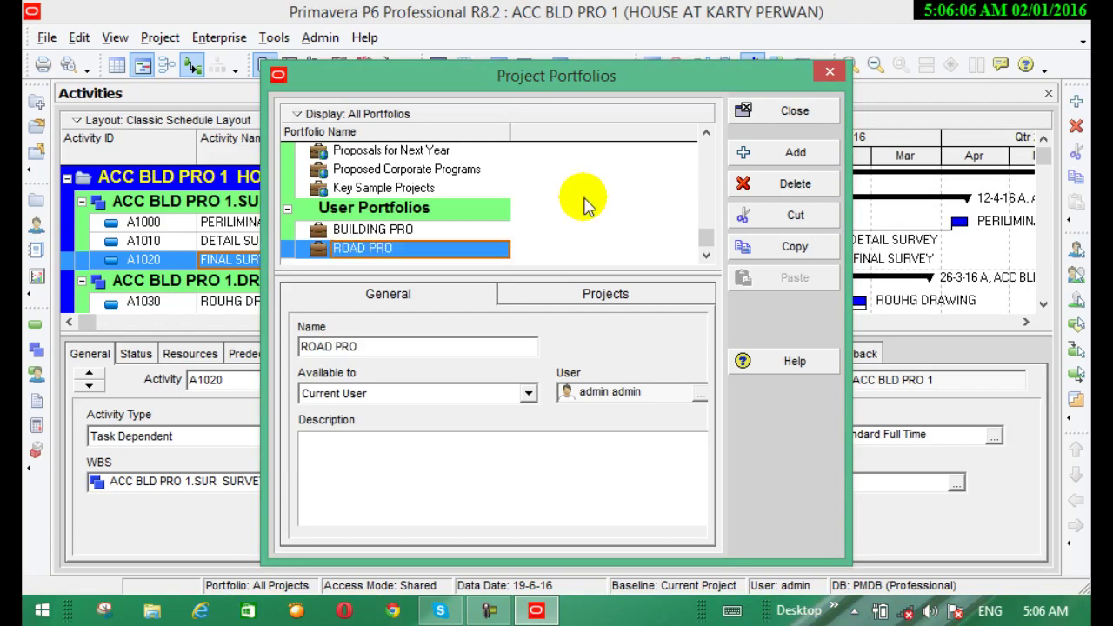
pyautogui.click(453, 230)
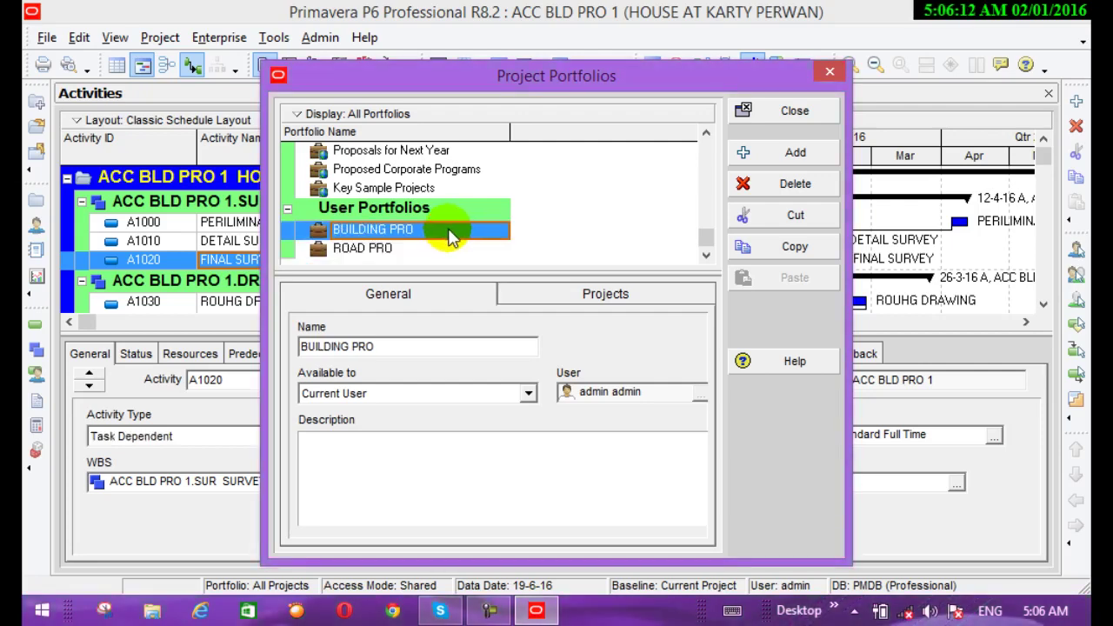
# Assign the six Engineering & Construction projects, EC00515 through EC00630, to the BUILDING PRO portfolio.
pyautogui.click(547, 295)
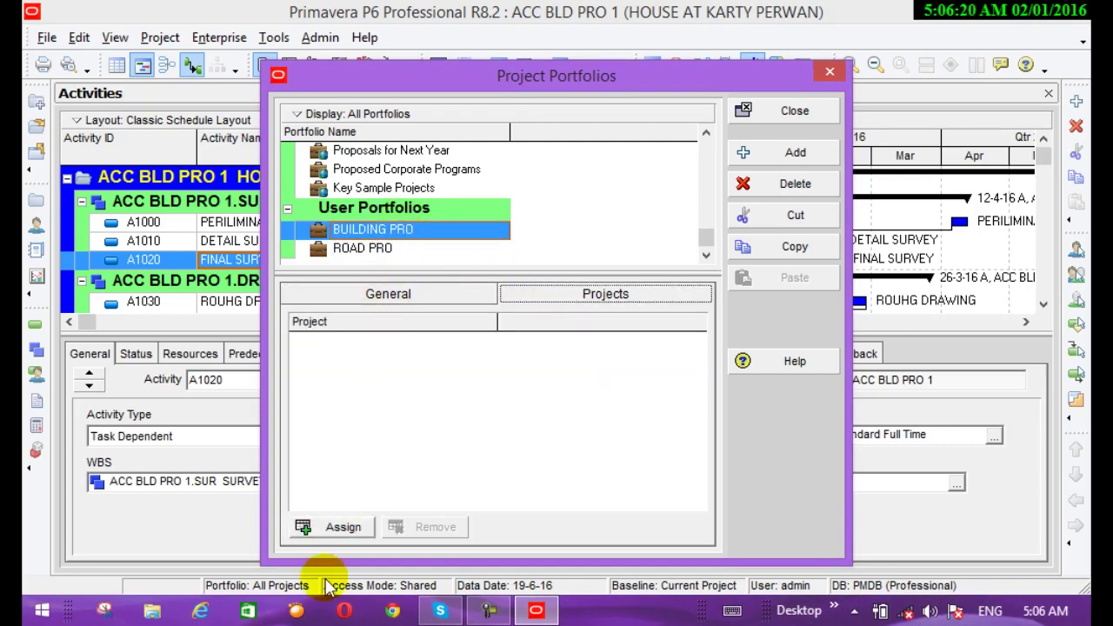
pyautogui.click(343, 526)
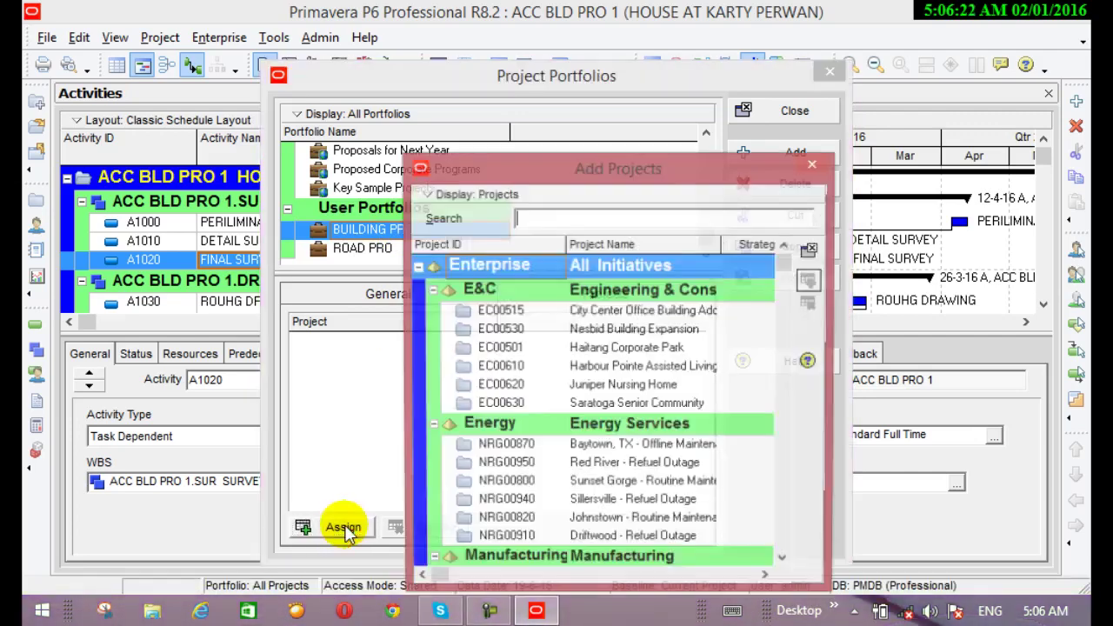
pyautogui.click(543, 309)
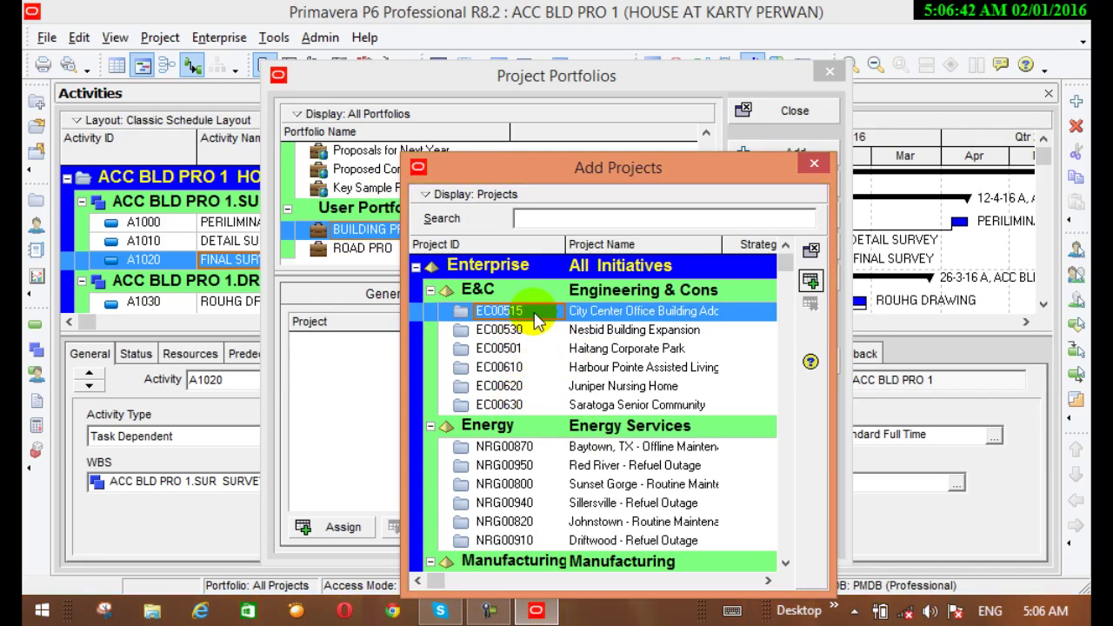
pyautogui.keyDown('shift'); pyautogui.click(516, 405); pyautogui.keyUp('shift')
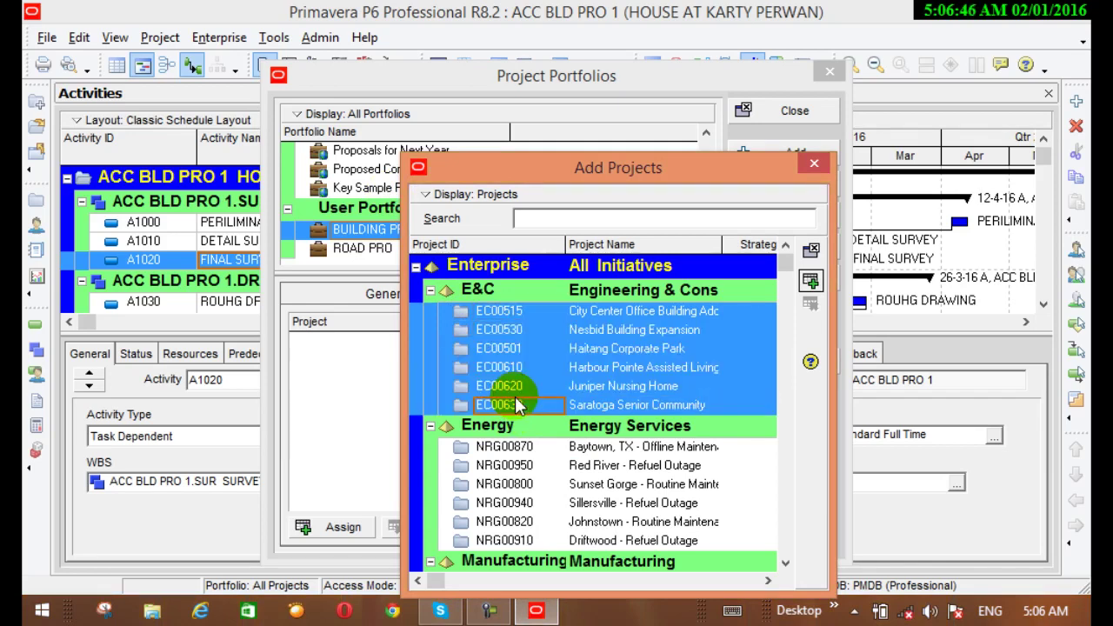
pyautogui.click(811, 281)
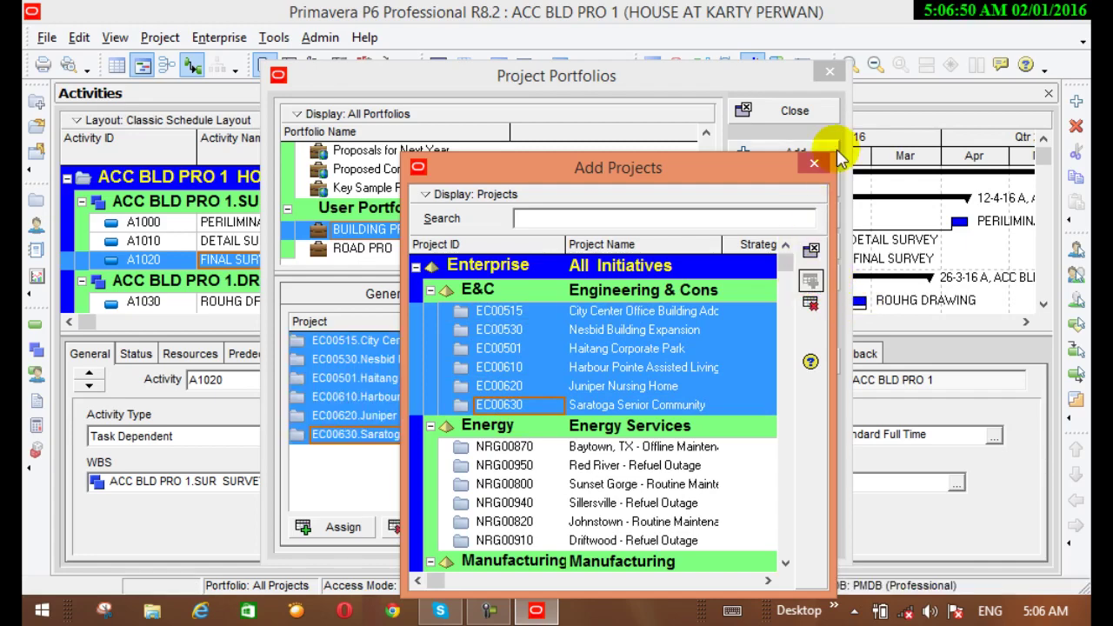
pyautogui.click(815, 165)
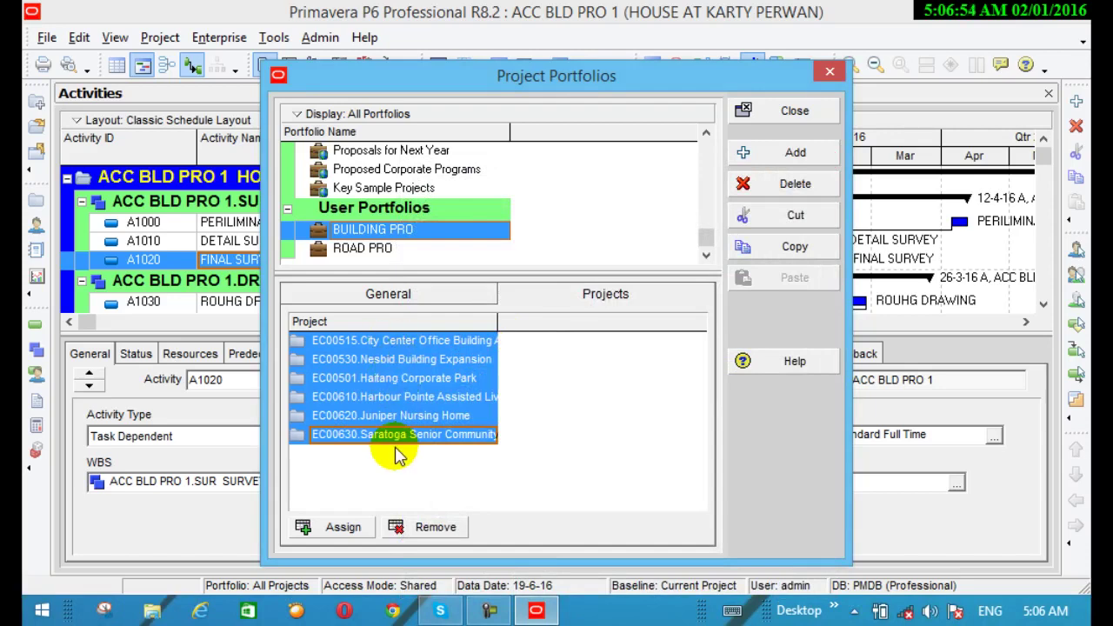
# Assign the project ACC BLD PRO 1 (HOUSE AT KARTY PERWAN) to the ROAD PRO portfolio.
pyautogui.click(388, 249)
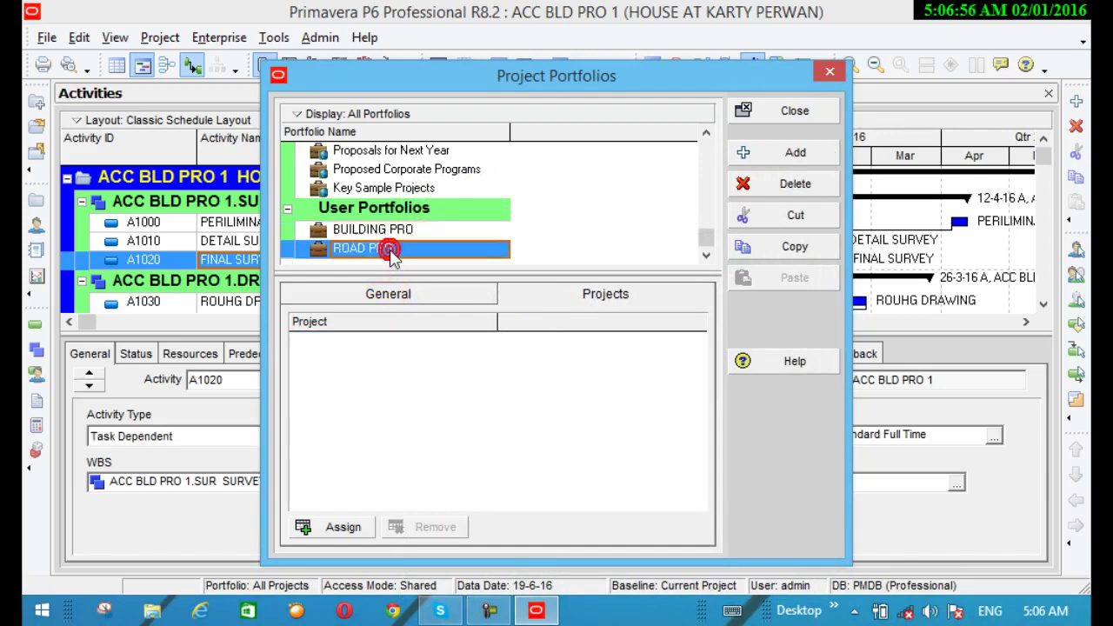
pyautogui.click(324, 529)
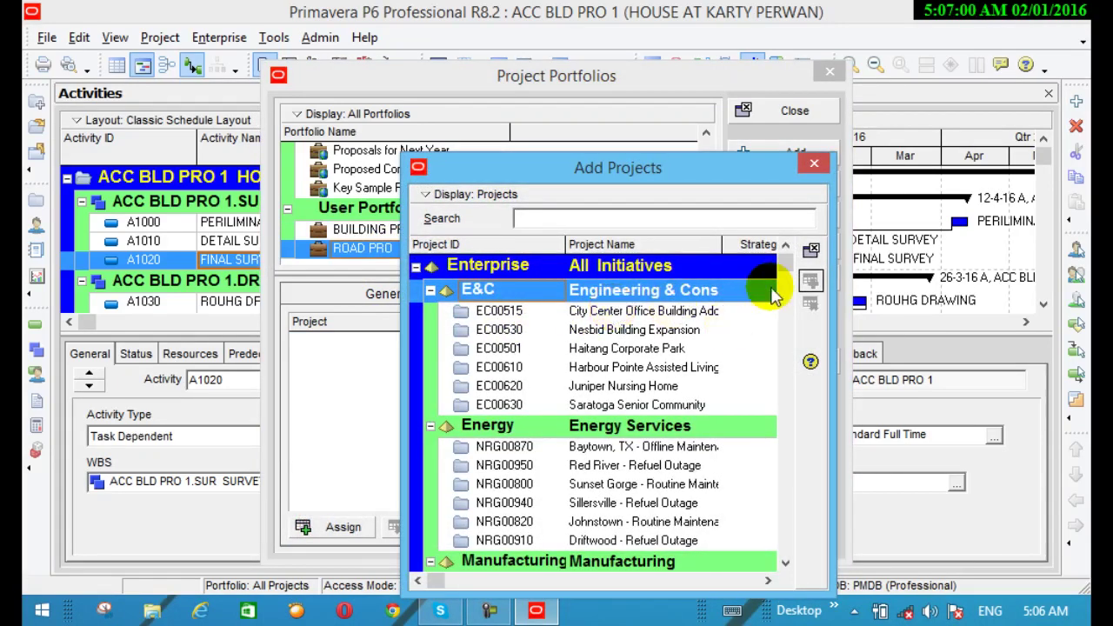
pyautogui.scroll(-1, 778, 294)
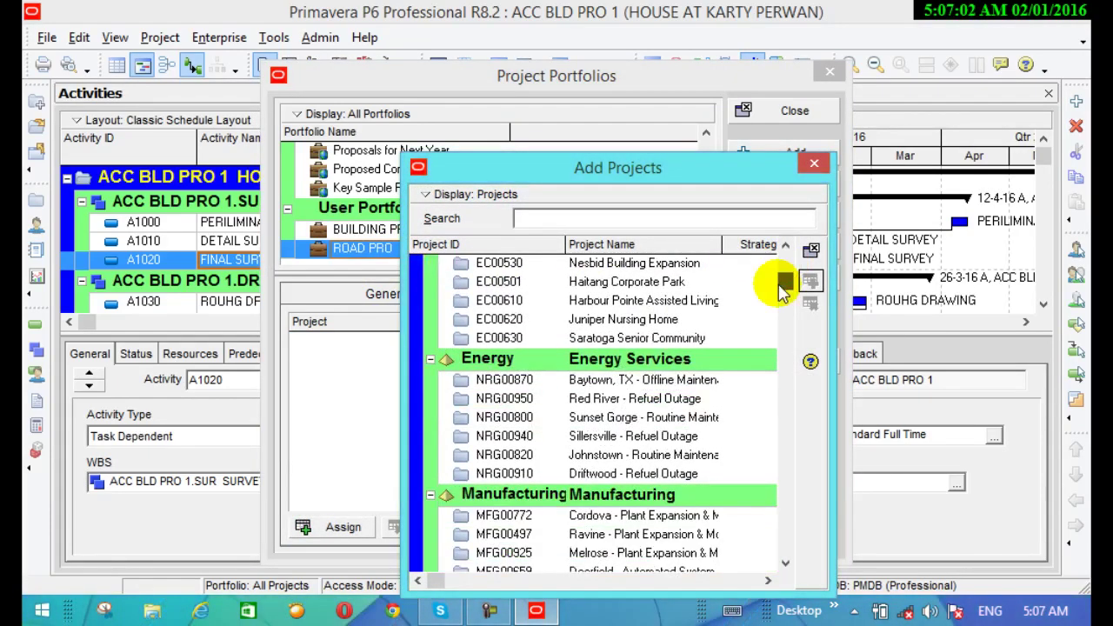
pyautogui.moveTo(780, 291); pyautogui.dragTo(770, 567)
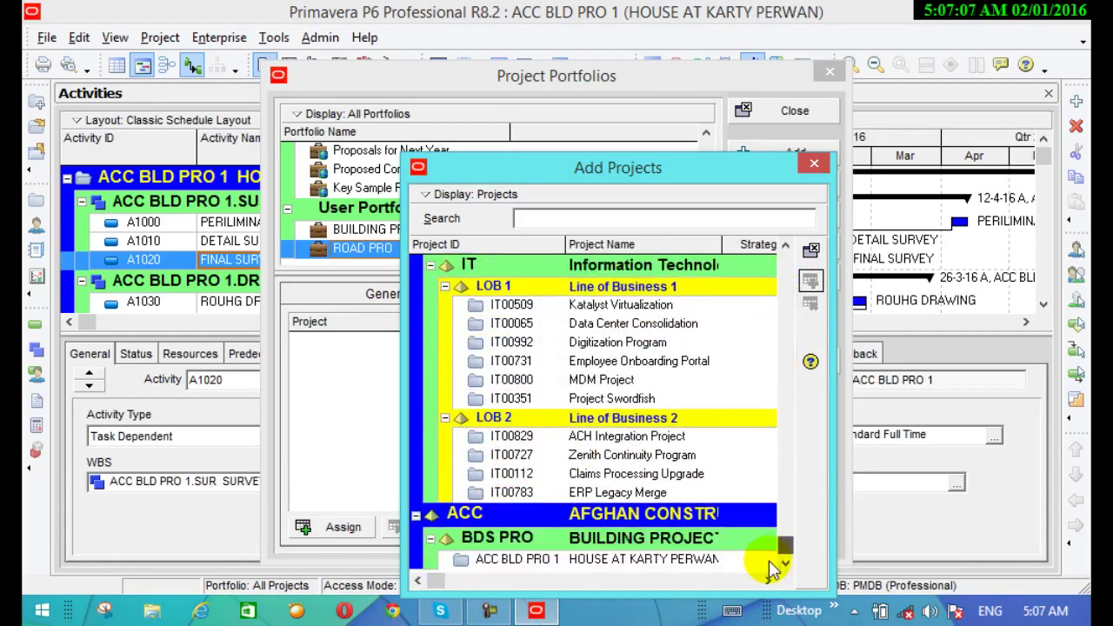
pyautogui.click(595, 559)
pyautogui.click(807, 278)
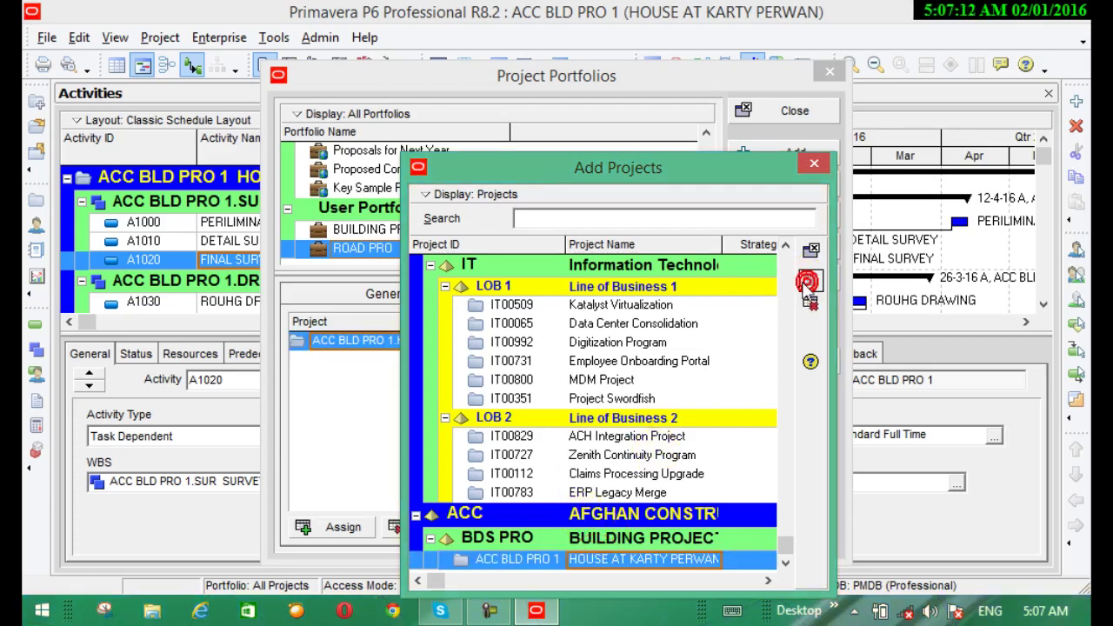
# Add the In-flight projects CORP00591 Order Management Redesign and CORP00424 Lead Qualification Project to the ROAD PRO portfolio.
pyautogui.click(641, 309)
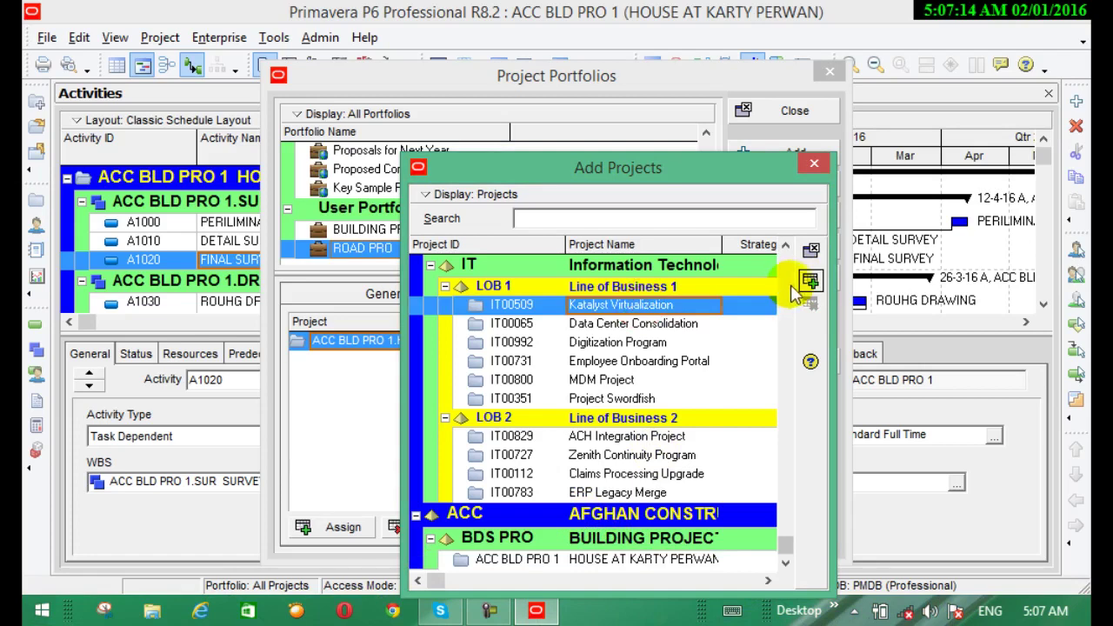
pyautogui.click(806, 280)
pyautogui.click(695, 342)
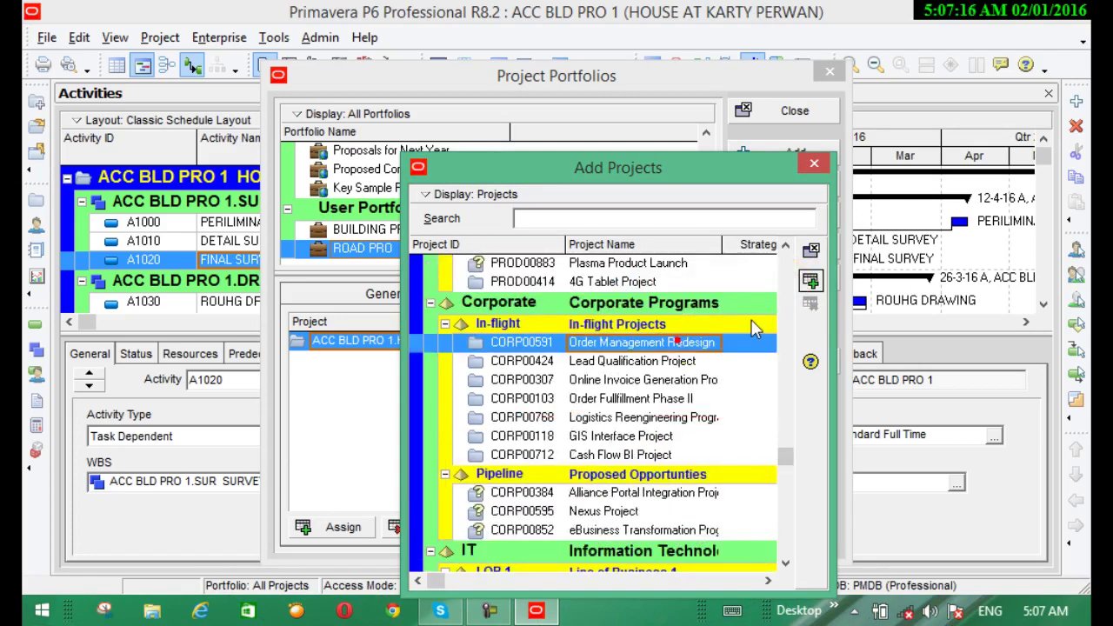
pyautogui.click(809, 280)
pyautogui.click(669, 360)
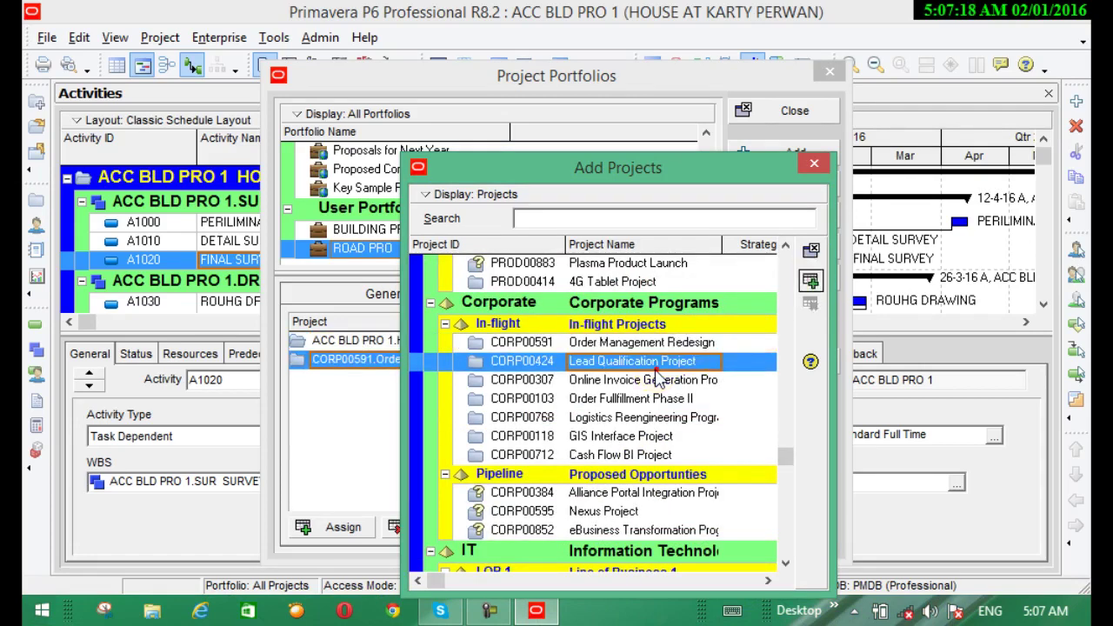
pyautogui.click(800, 281)
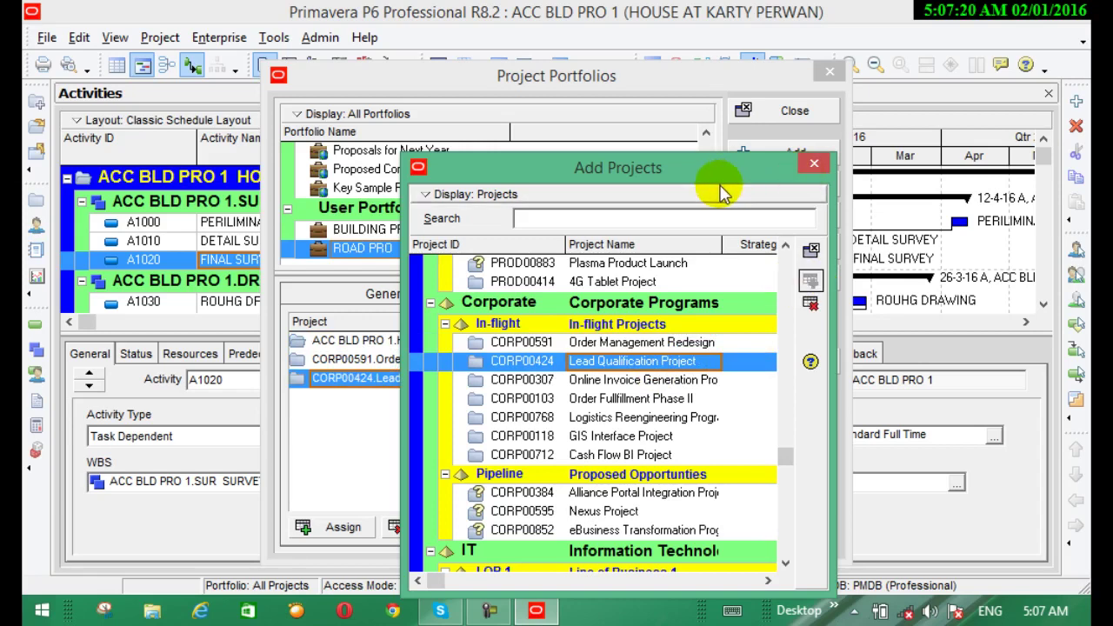
# Add the remaining In-flight projects through CORP00712 Cash Flow BI Project to ROAD PRO and finish editing the portfolios.
pyautogui.click(587, 344)
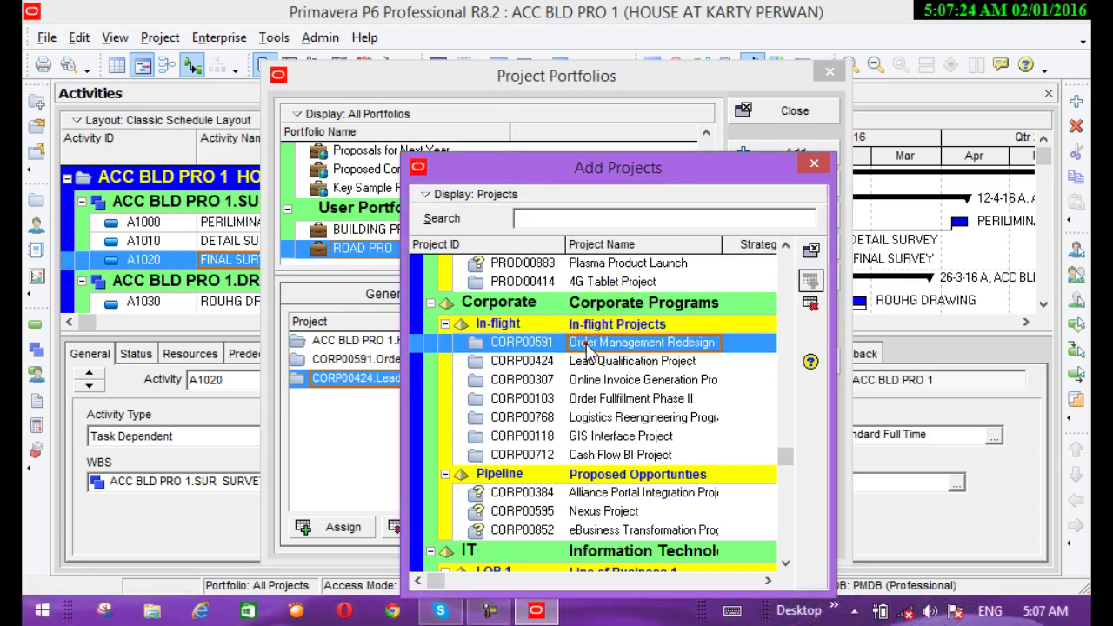
pyautogui.keyDown('shift'); pyautogui.click(609, 456); pyautogui.keyUp('shift')
pyautogui.click(811, 282)
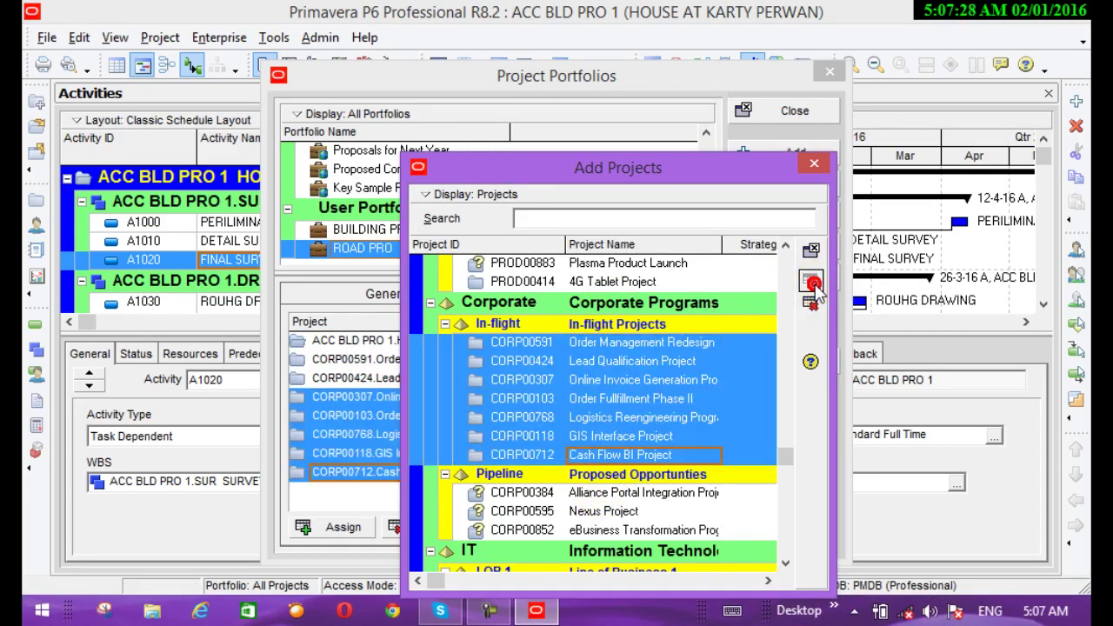
pyautogui.click(812, 164)
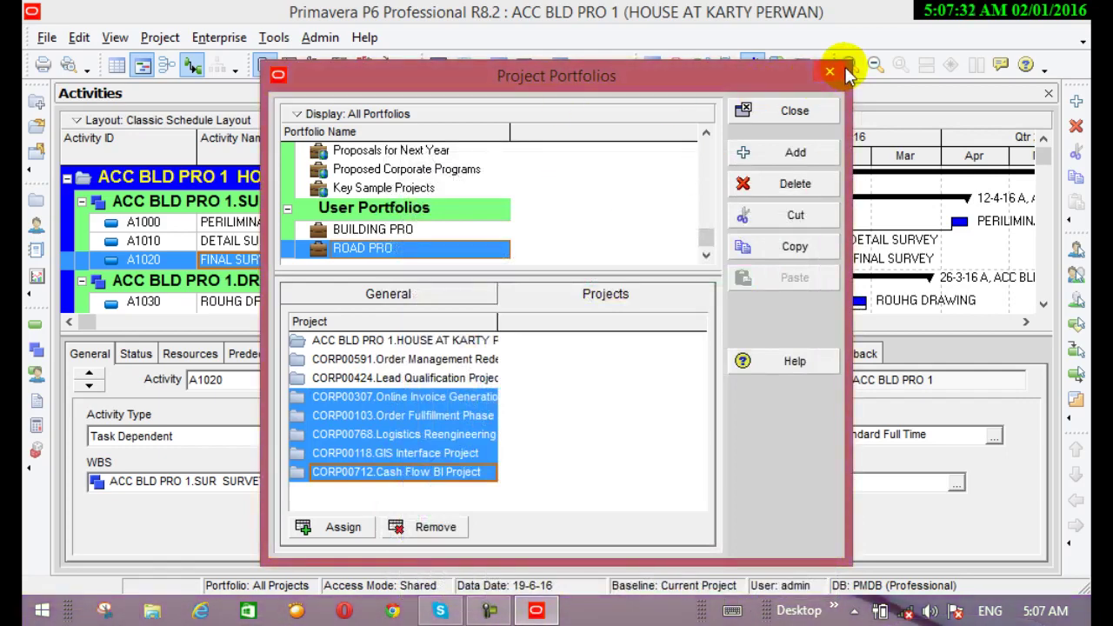
pyautogui.click(791, 111)
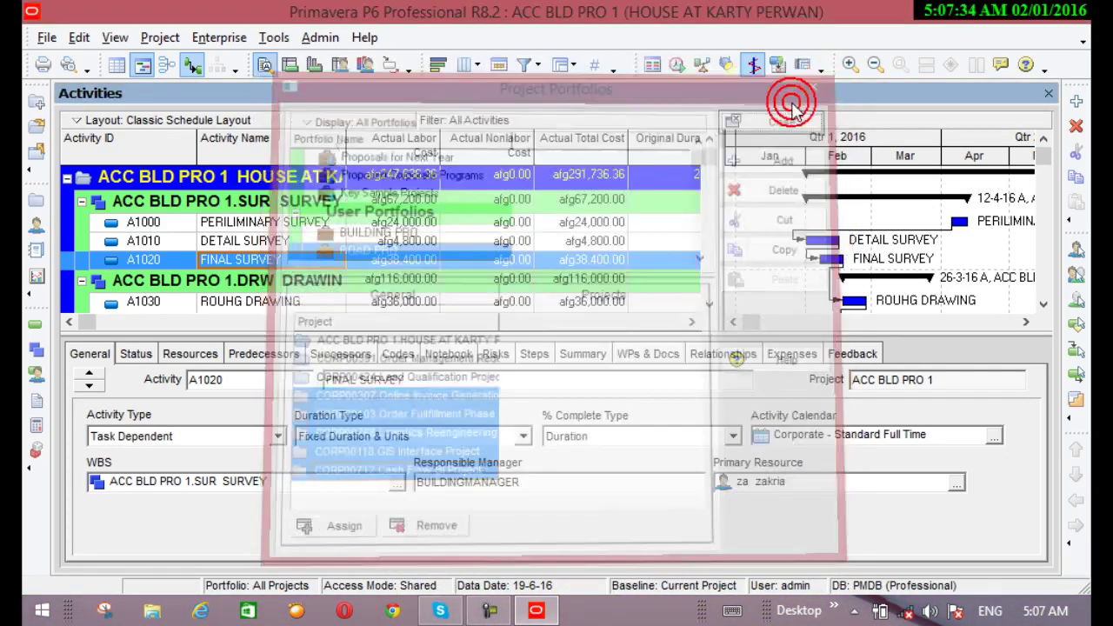
# Select BUILDING PRO as the current project portfolio and allow all open projects to be closed.
pyautogui.click(44, 40)
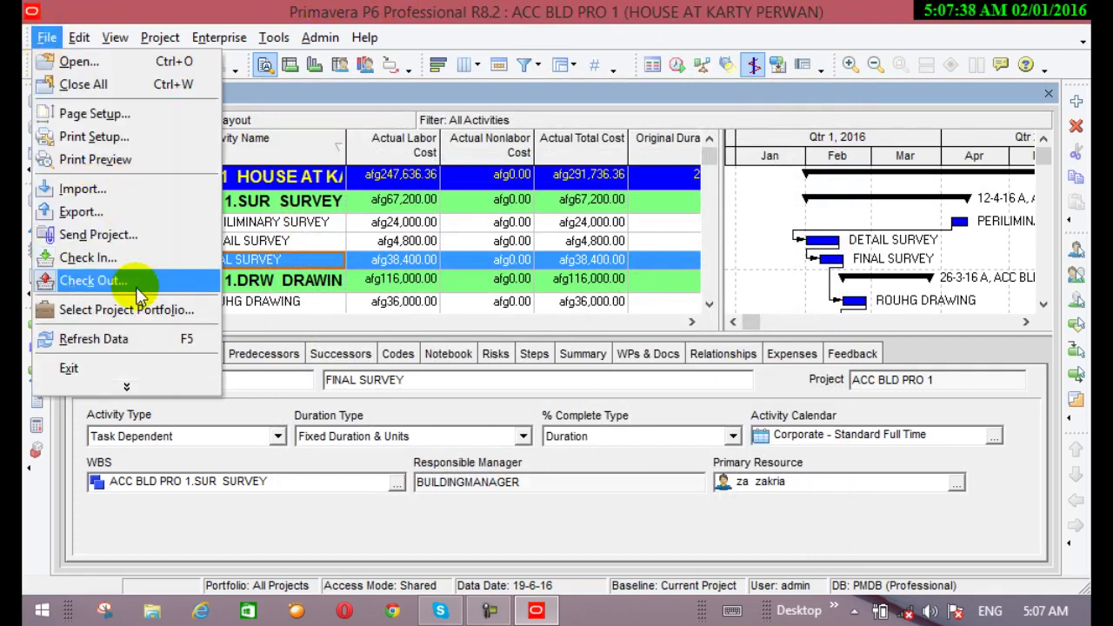
pyautogui.click(126, 310)
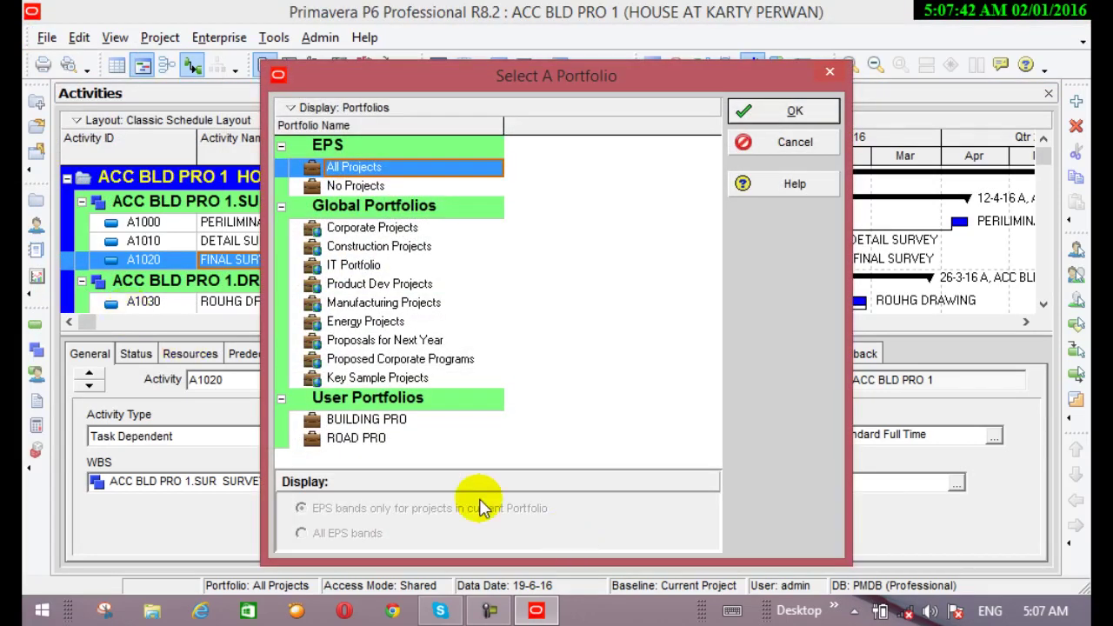
pyautogui.click(406, 419)
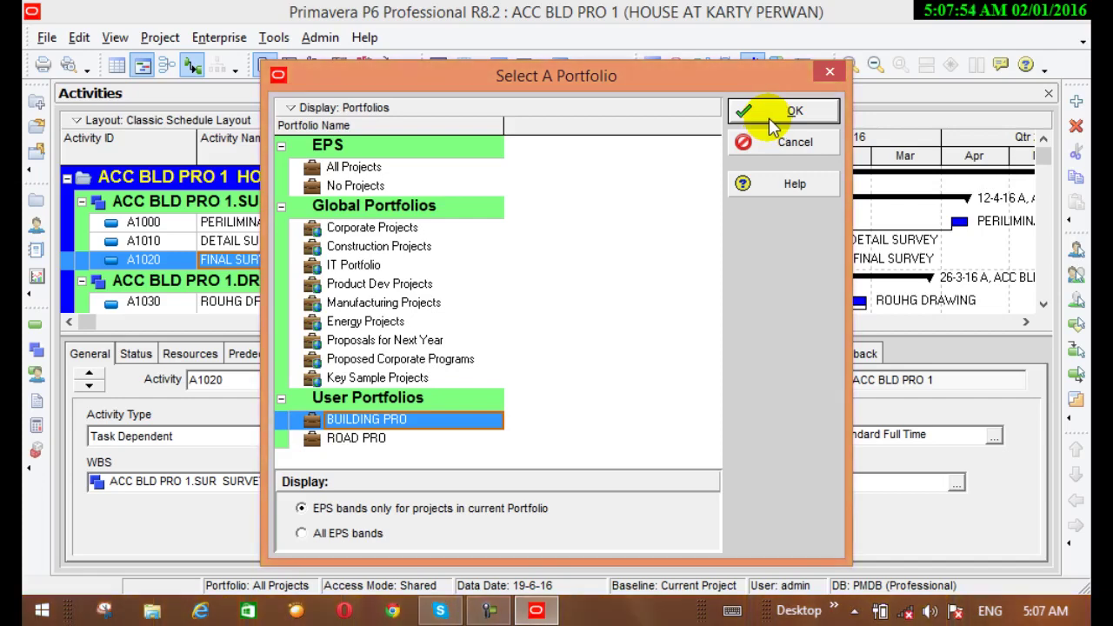
pyautogui.click(794, 110)
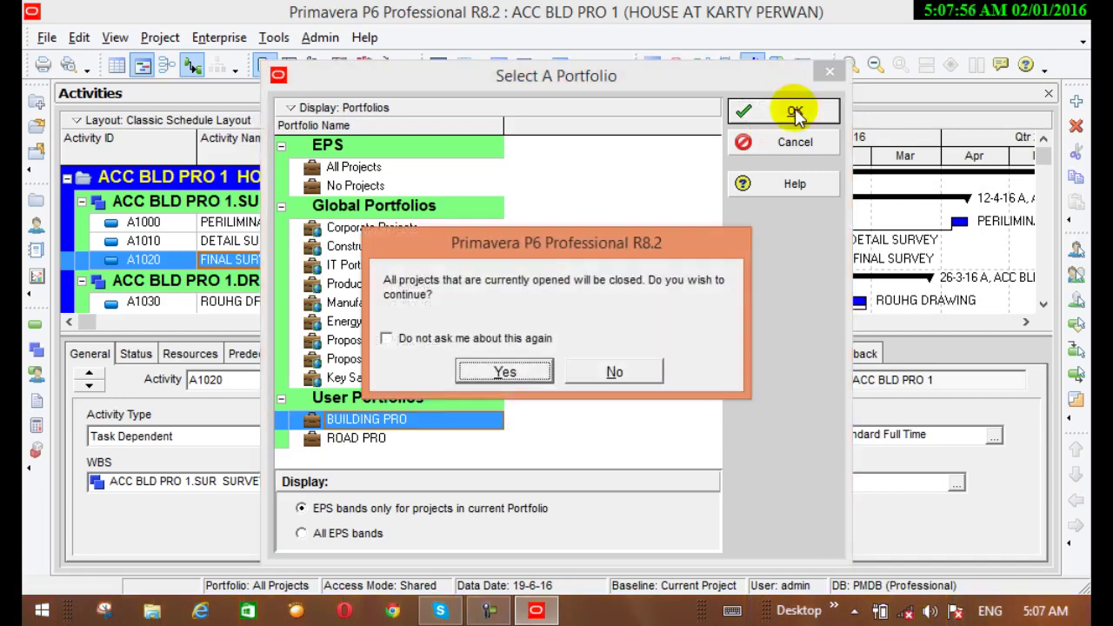
pyautogui.click(505, 372)
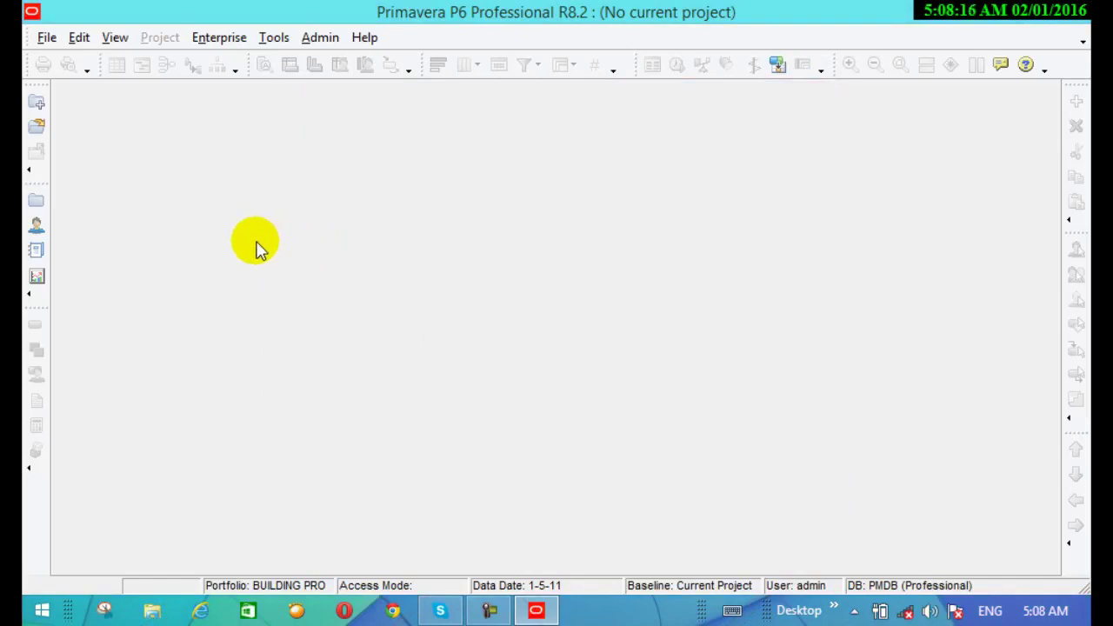
pyautogui.click(485, 611)
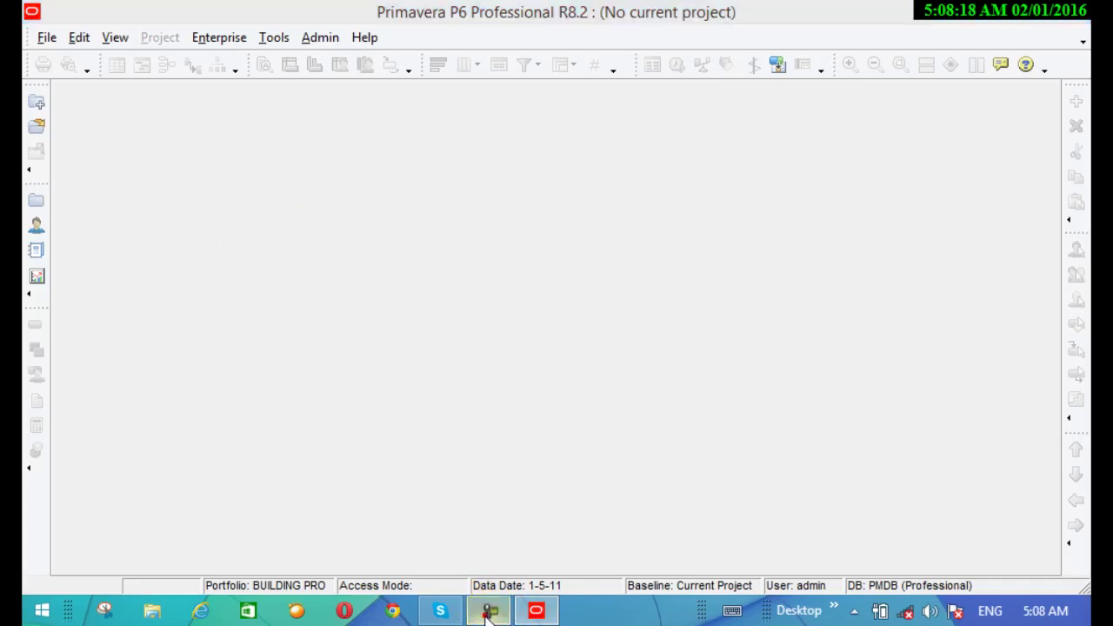
pyautogui.click(989, 552)
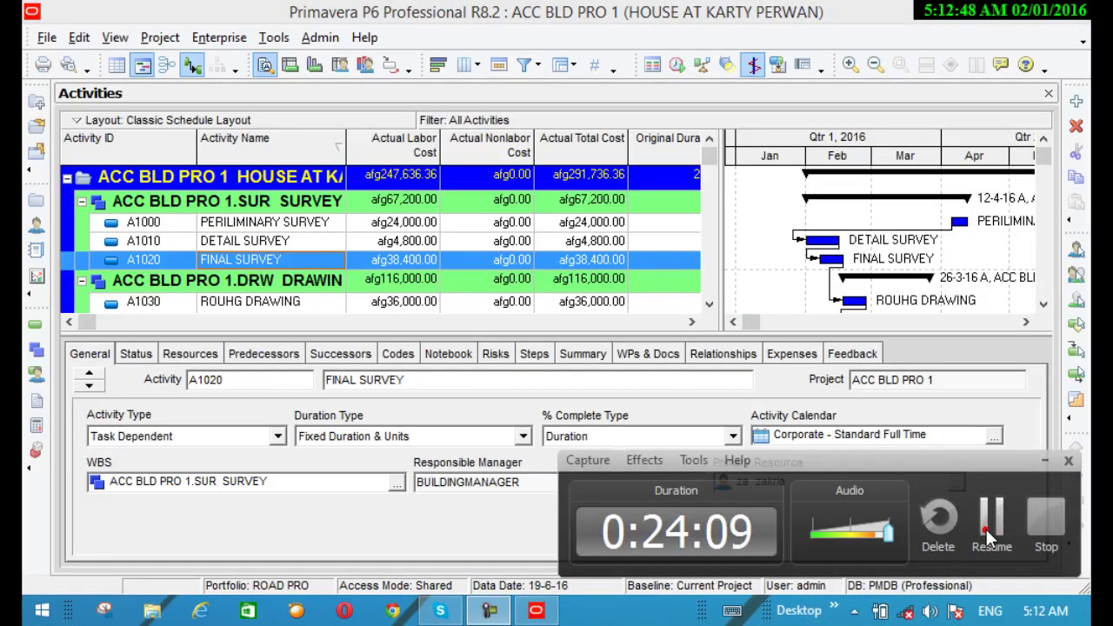
pyautogui.click(991, 528)
# Refresh the data of the open project ACC BLD PRO 1.
pyautogui.click(47, 38)
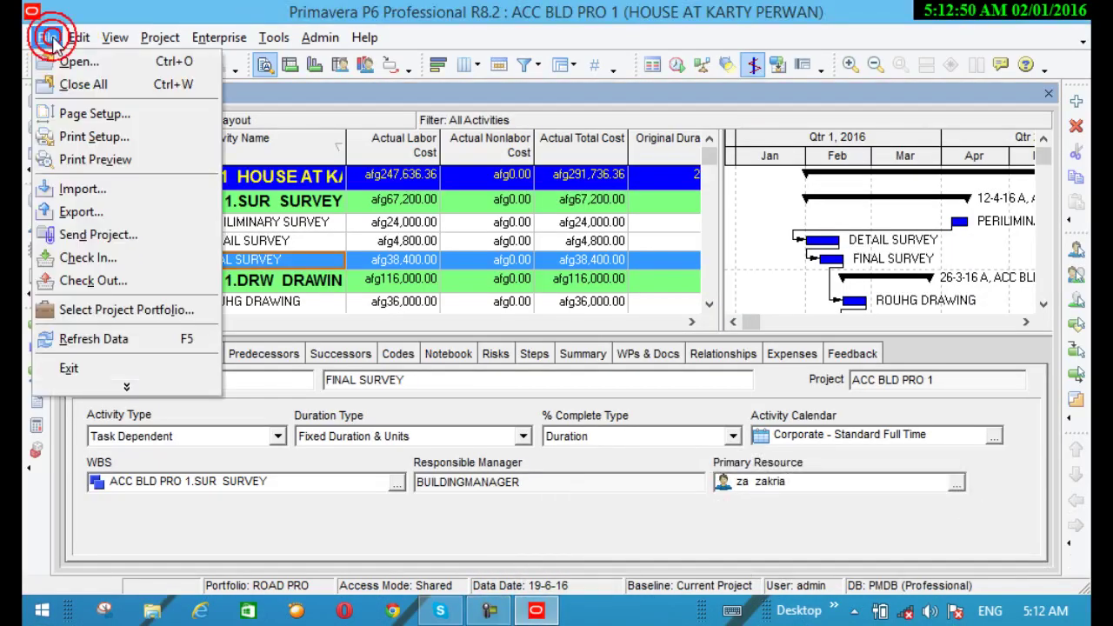
pyautogui.click(130, 346)
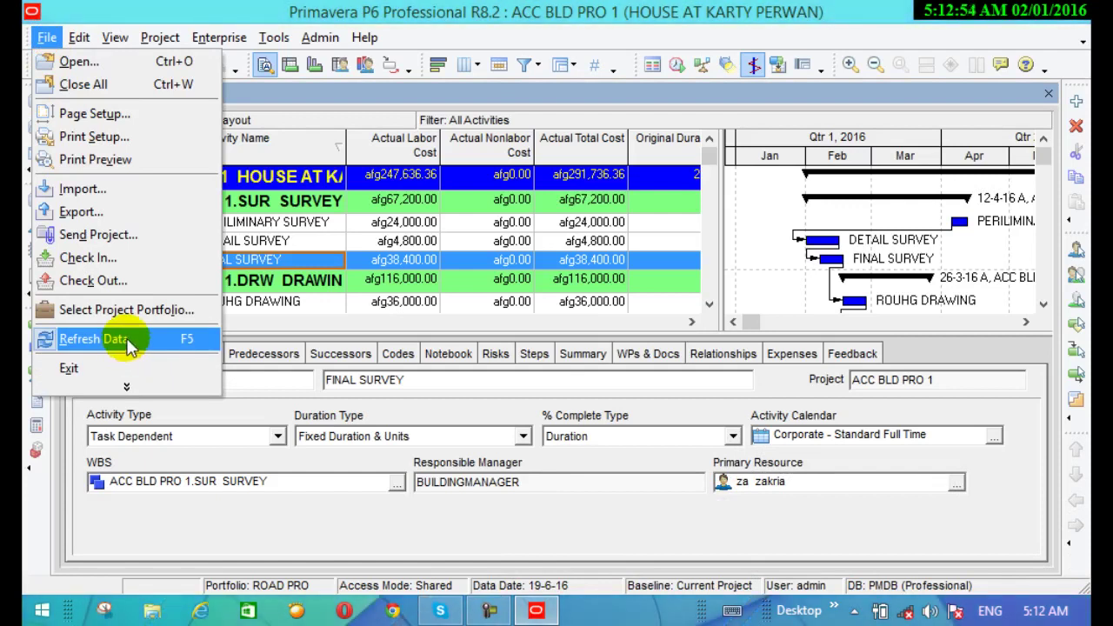
pyautogui.click(128, 344)
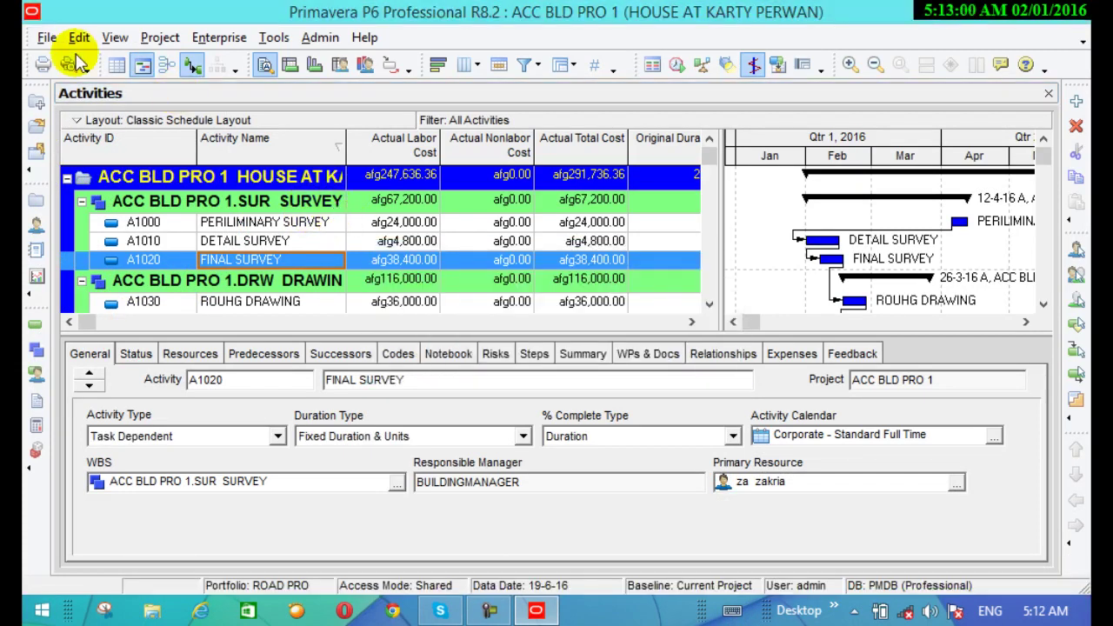
# Examine the full set of file commands, including the list of recent projects and the Exit command.
pyautogui.click(43, 38)
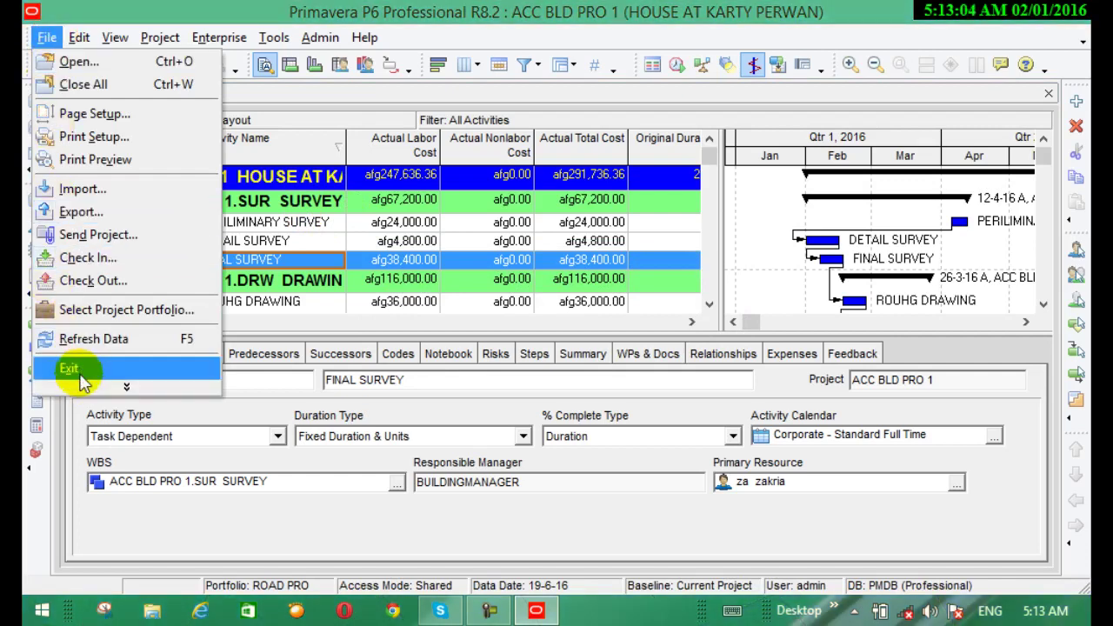
pyautogui.moveTo(87, 387)
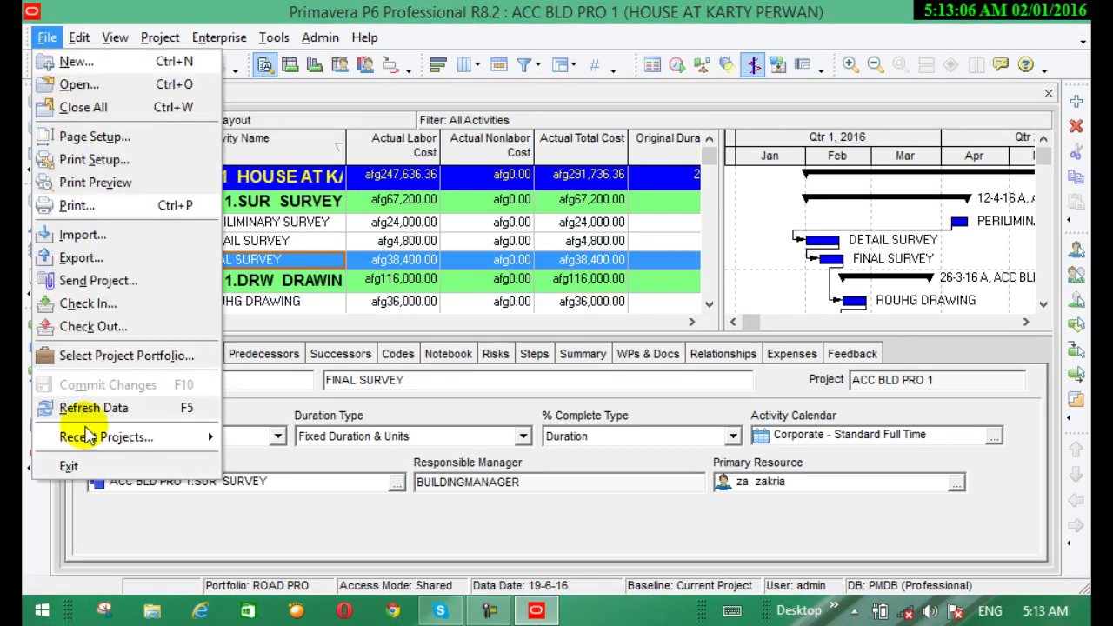
pyautogui.moveTo(92, 448)
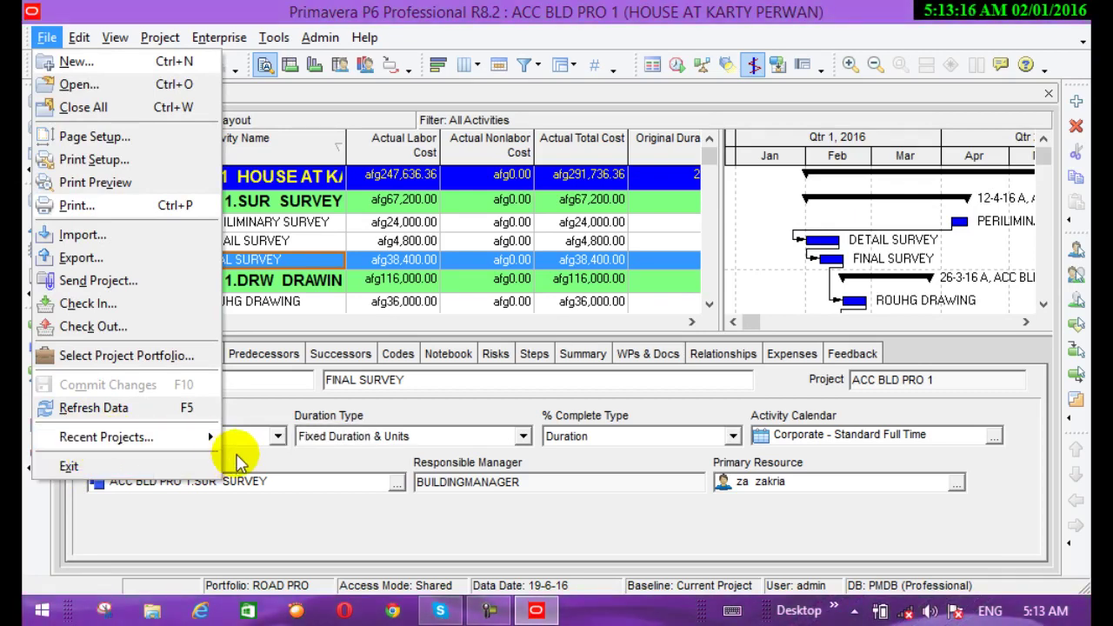
pyautogui.moveTo(209, 437)
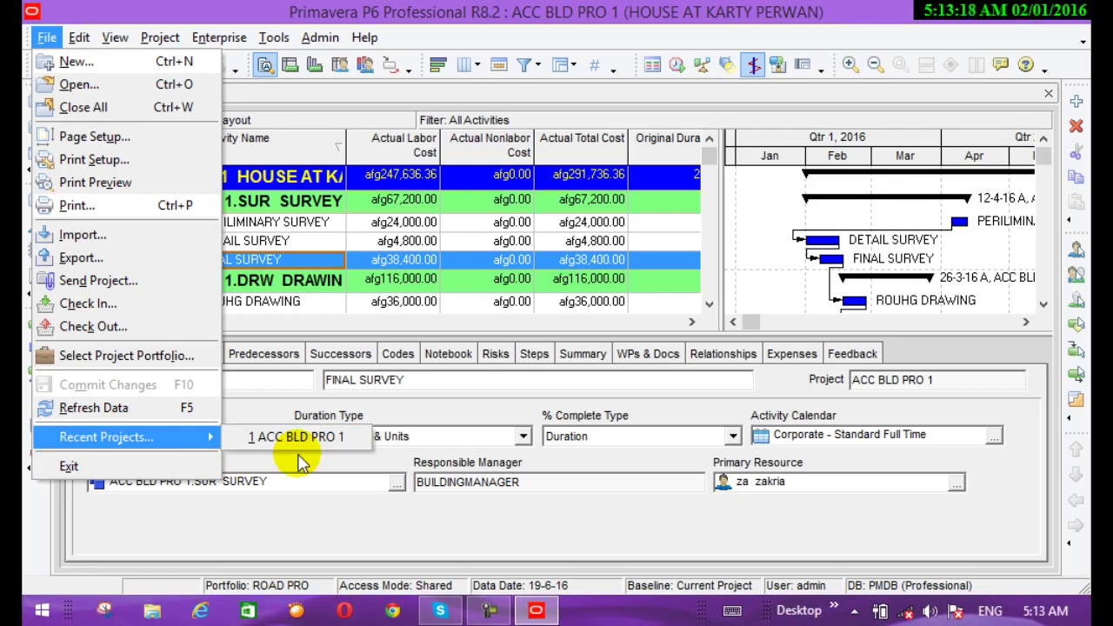
pyautogui.click(265, 519)
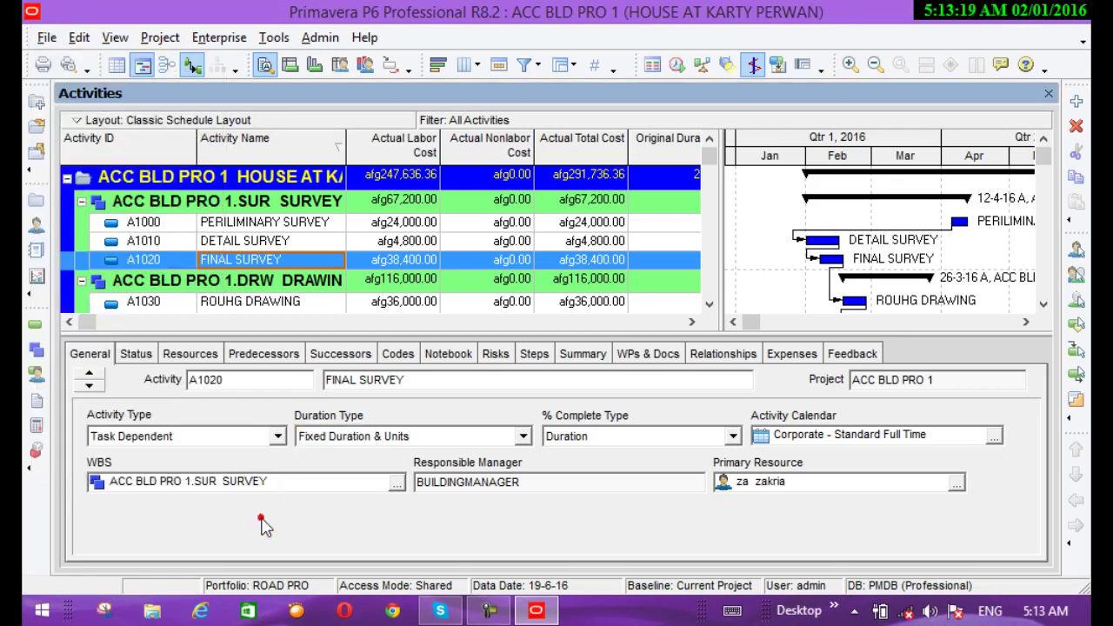
pyautogui.click(48, 43)
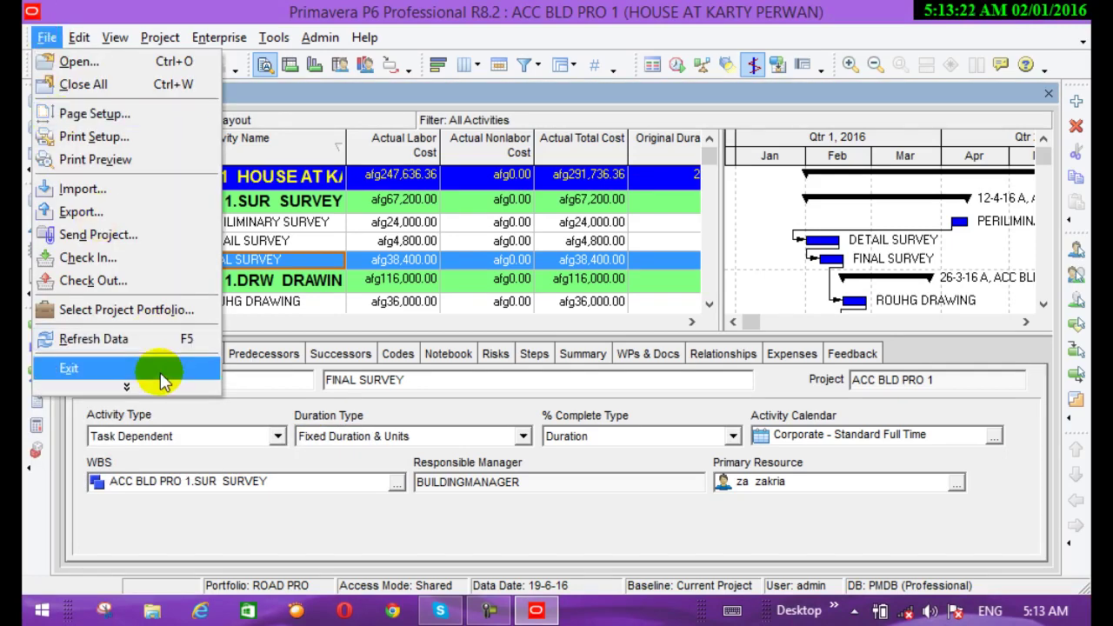
# Open the Tracking view and display the project Gantt and labor cost profile of BUILDING PROJECTS (BDS PRO).
pyautogui.click(235, 544)
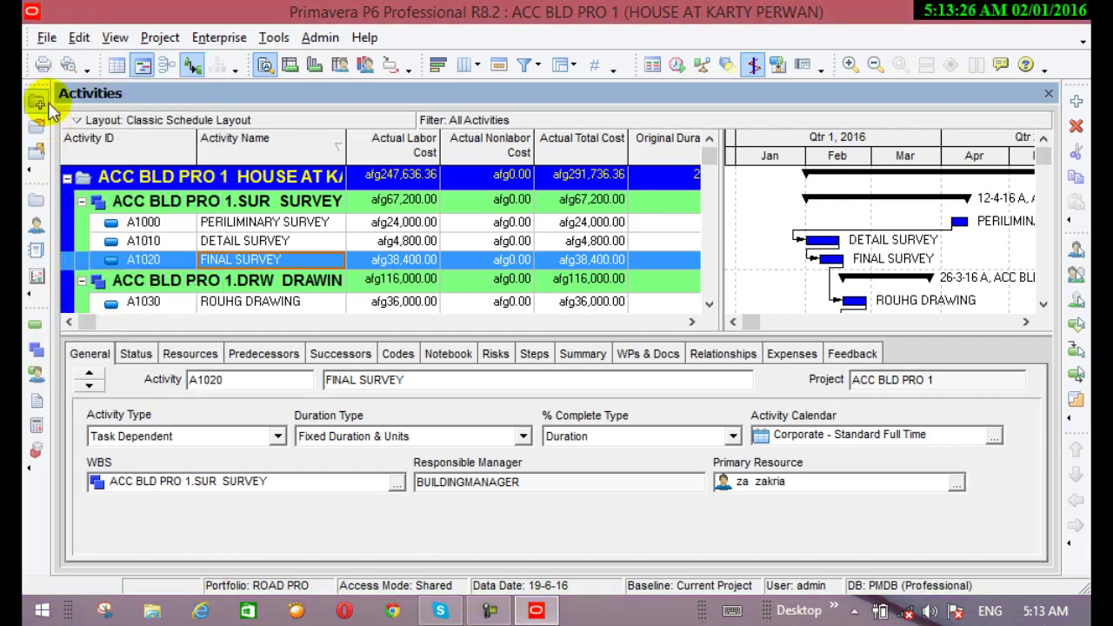
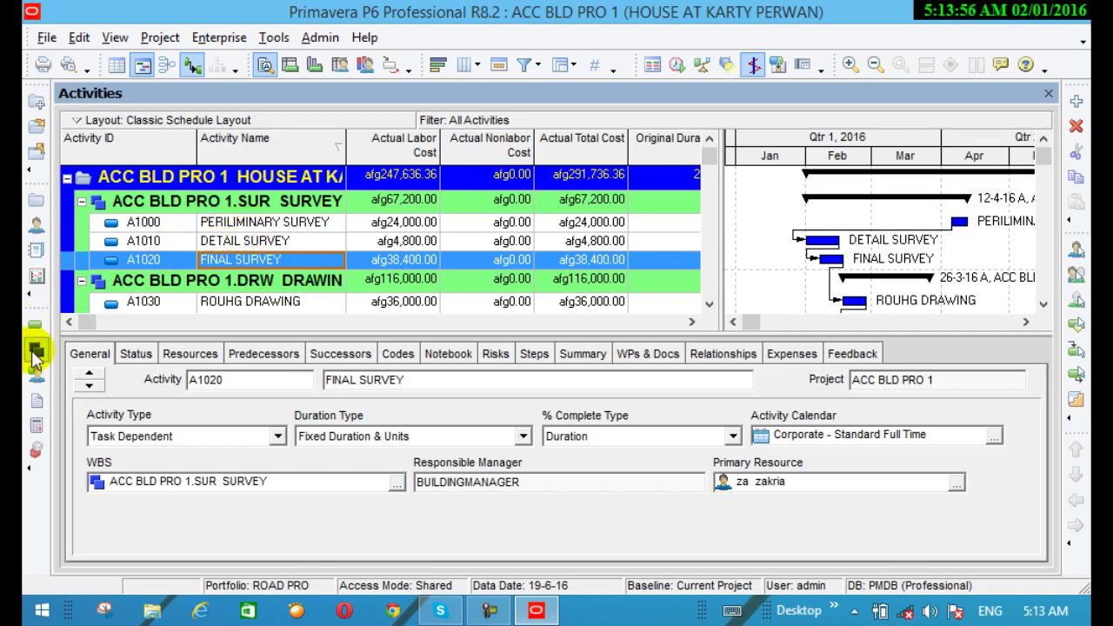
pyautogui.click(38, 275)
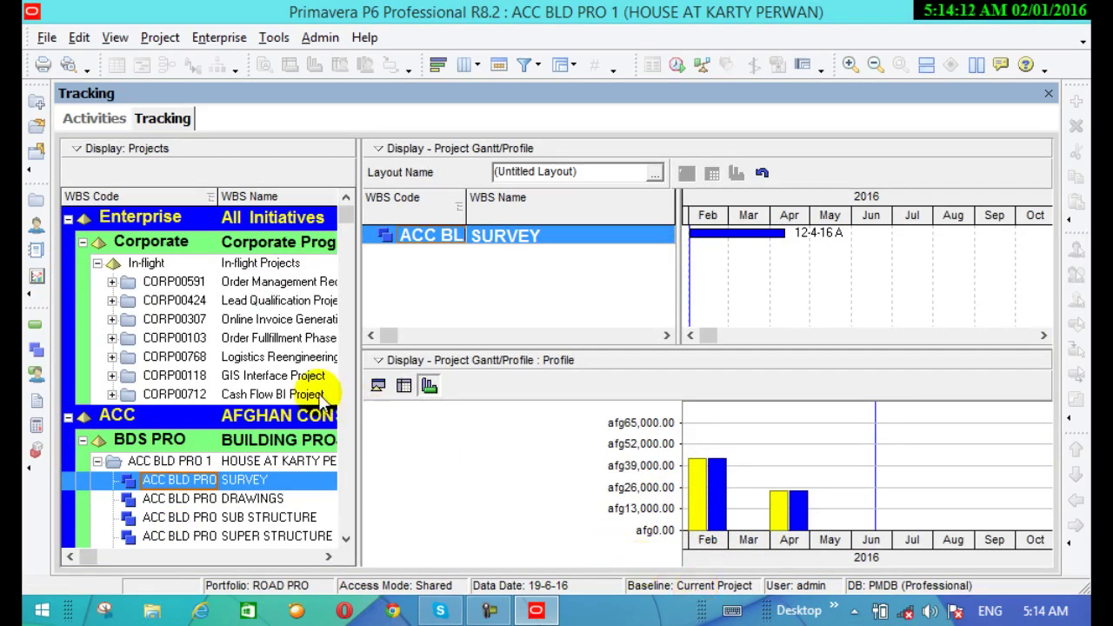
pyautogui.click(268, 441)
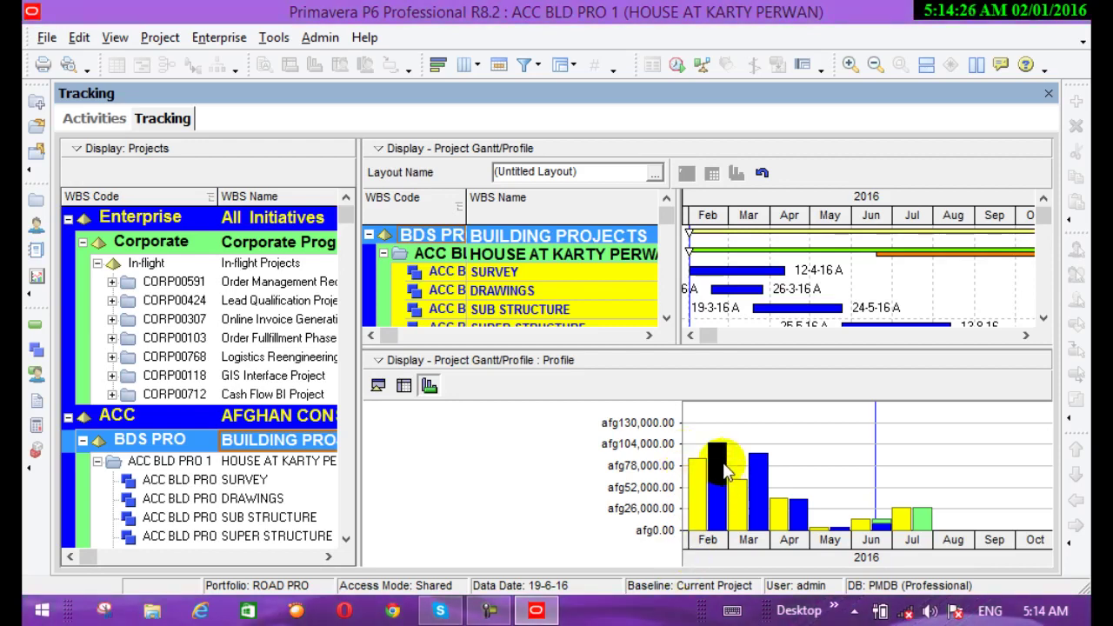
# Inspect the baseline, actual and remaining labor costs for February, July and June 2016 in the BDS PRO profile.
pyautogui.click(709, 541)
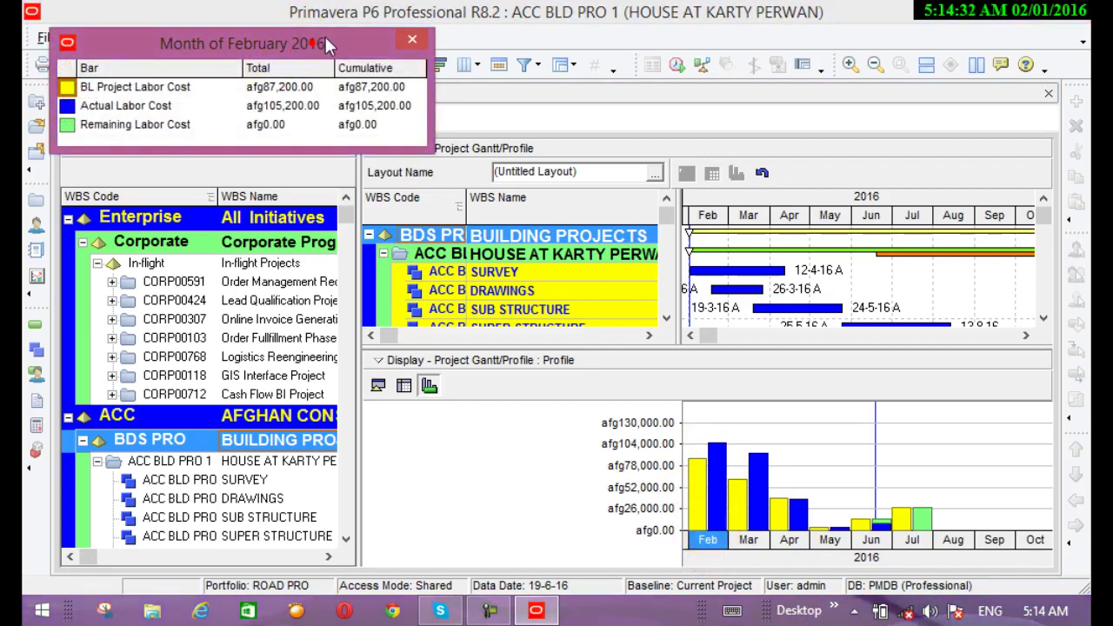
pyautogui.moveTo(325, 36); pyautogui.dragTo(384, 30)
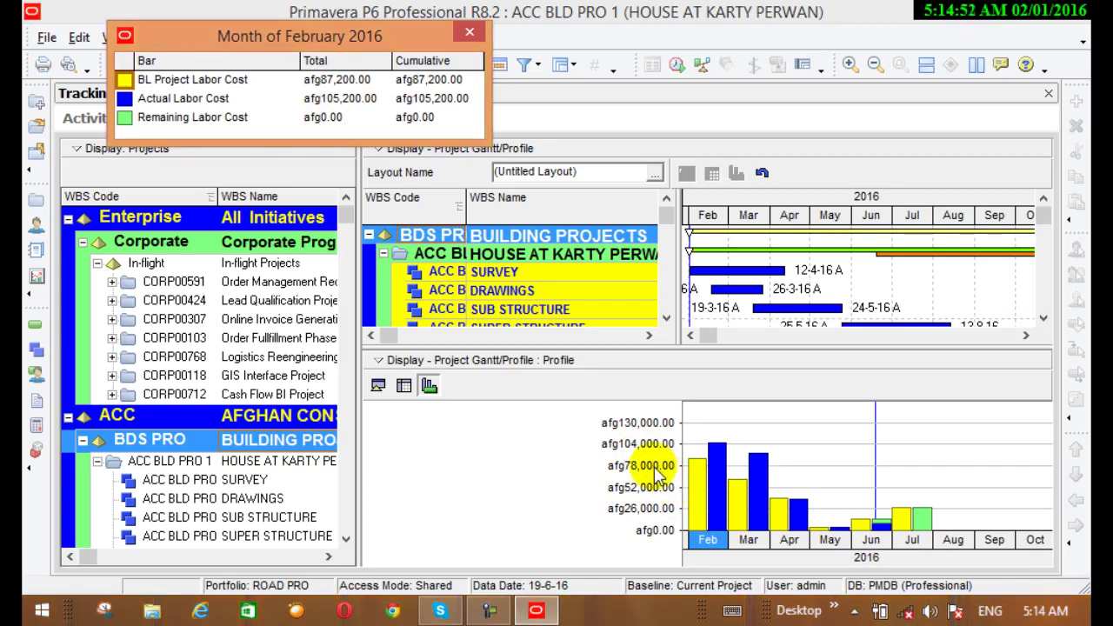
pyautogui.click(912, 543)
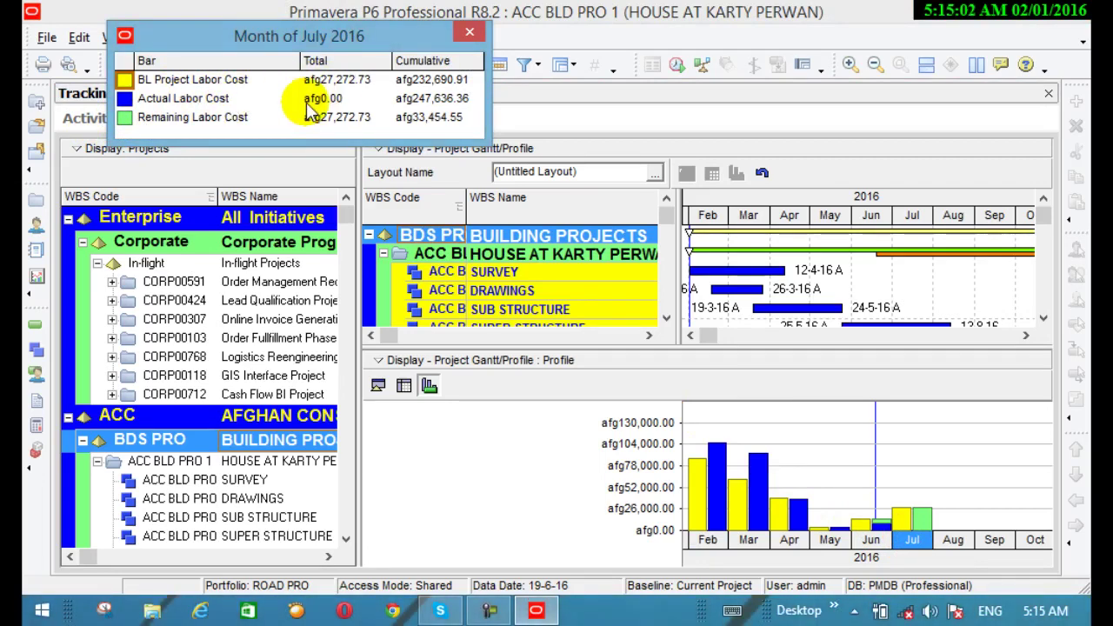
pyautogui.click(869, 533)
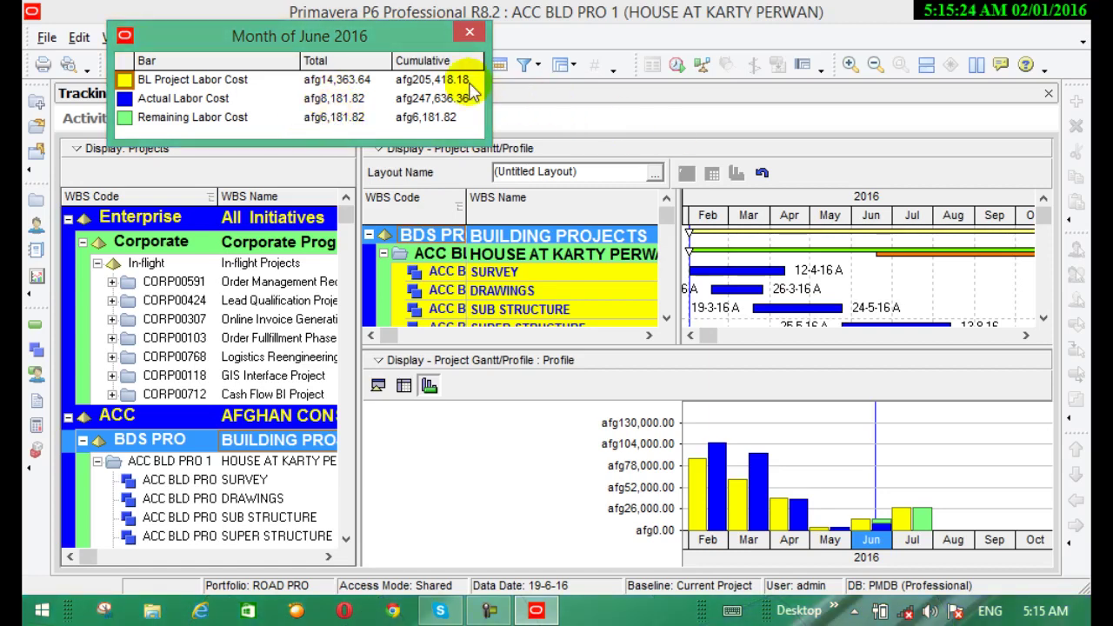
pyautogui.click(468, 37)
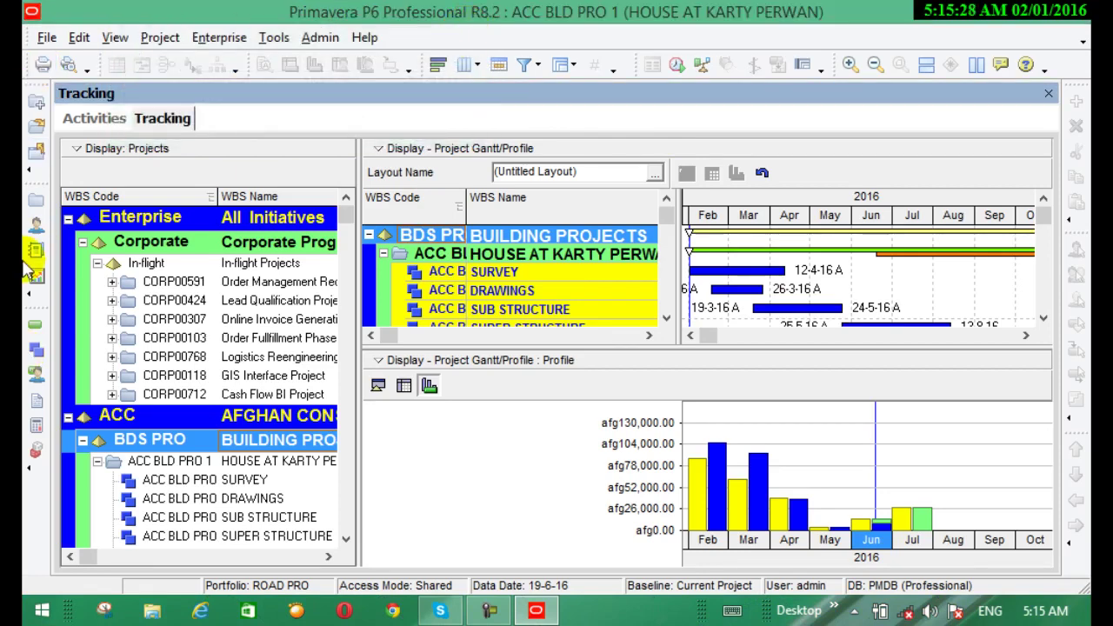
# Return to the Activities view, check the available project views and open Resource Assignments for ACC BLD PRO 1.
pyautogui.click(35, 328)
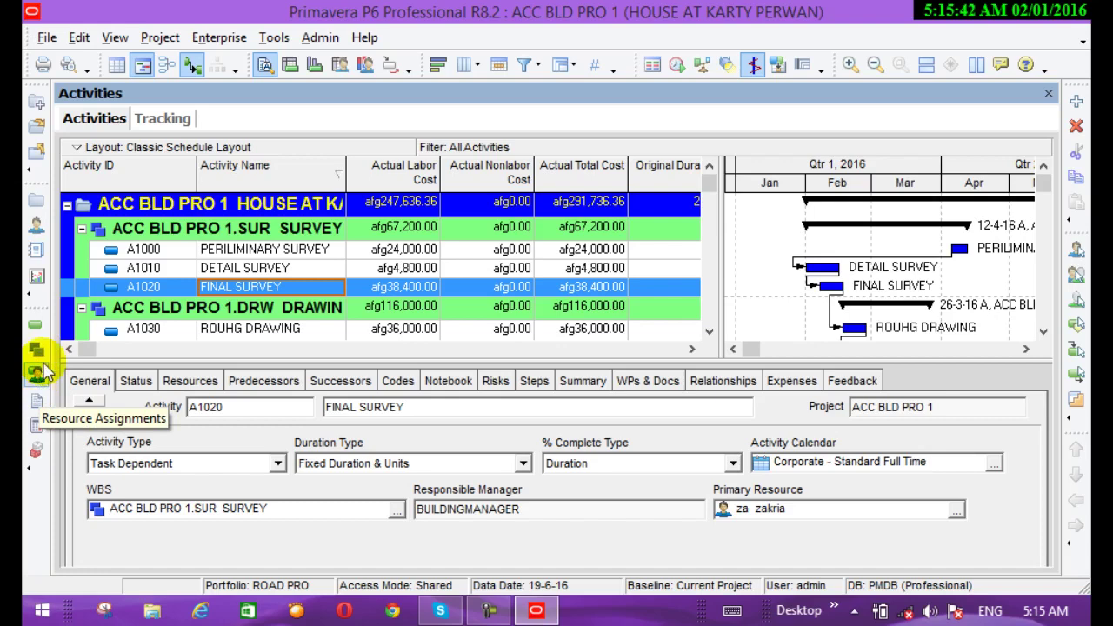
pyautogui.click(219, 37)
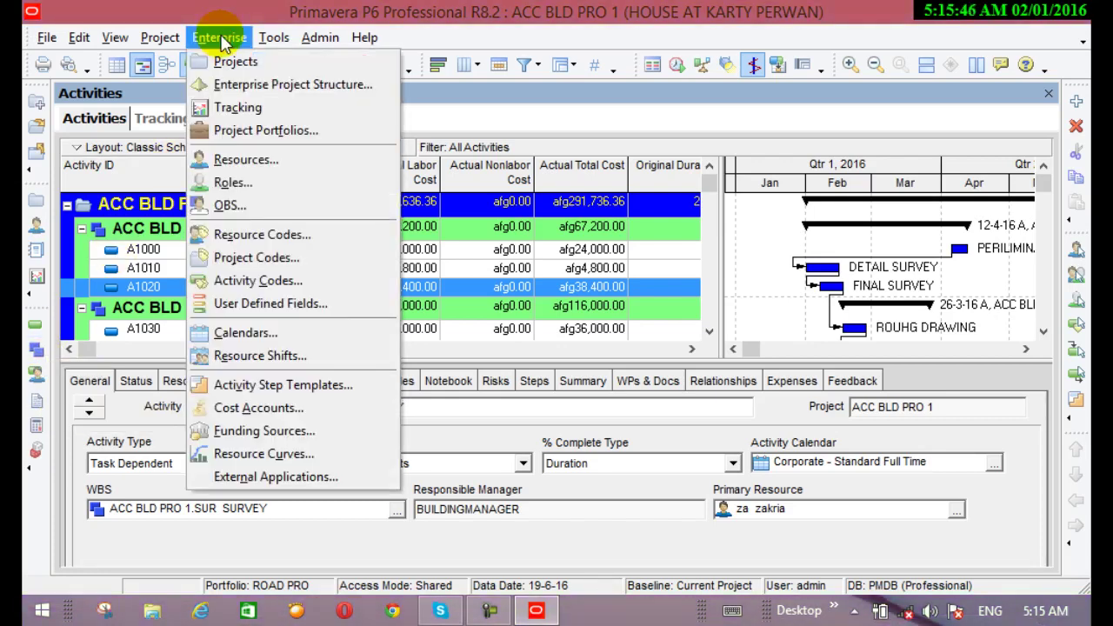
pyautogui.moveTo(177, 38)
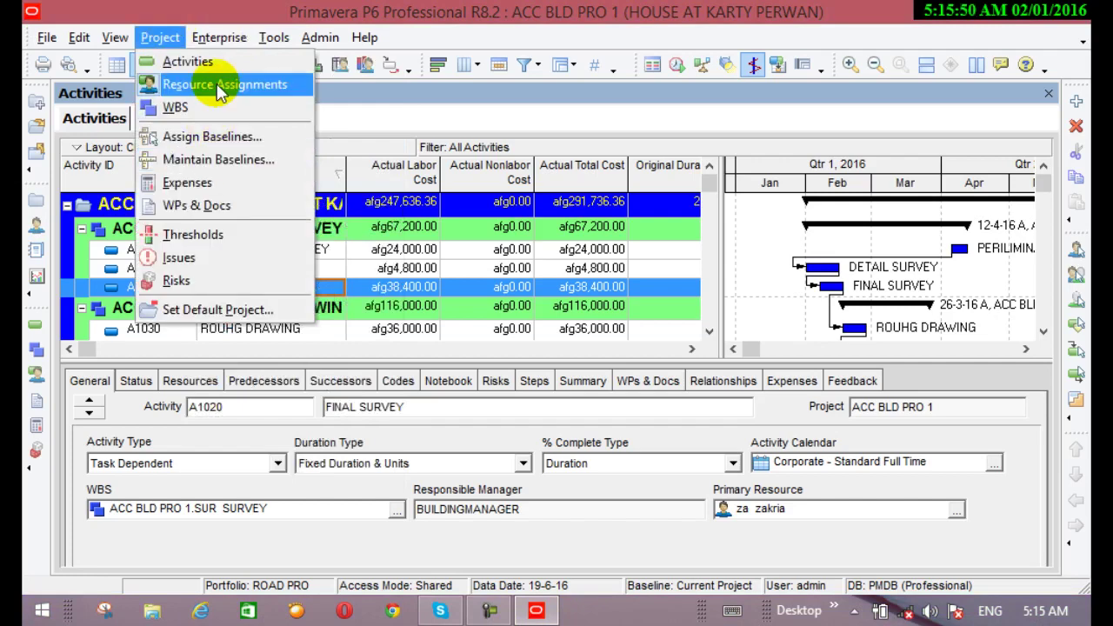
pyautogui.click(34, 370)
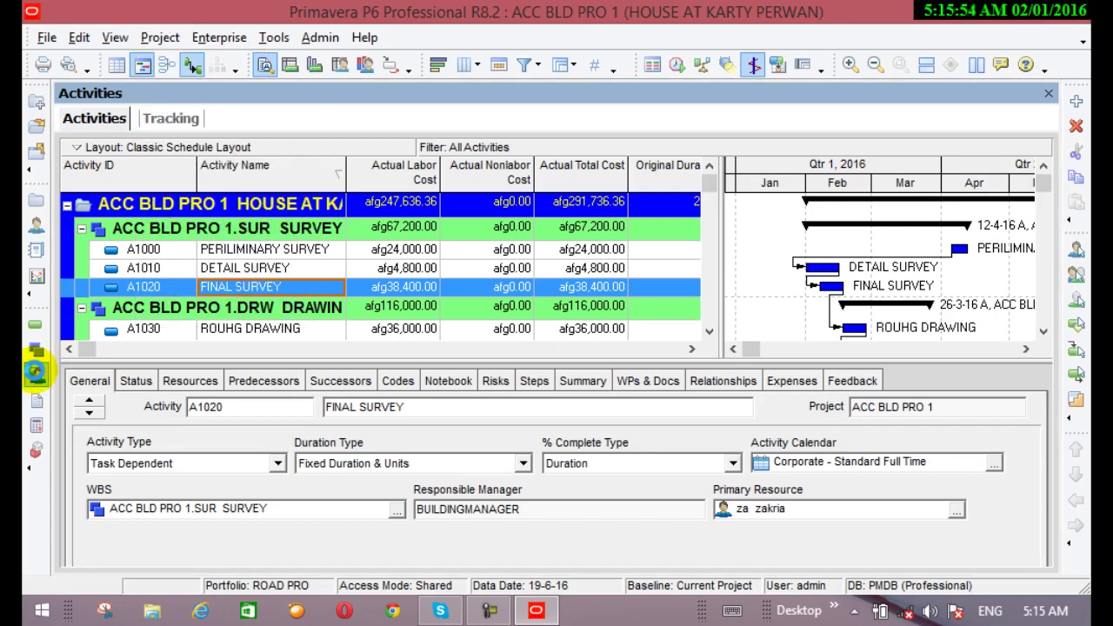
pyautogui.click(35, 369)
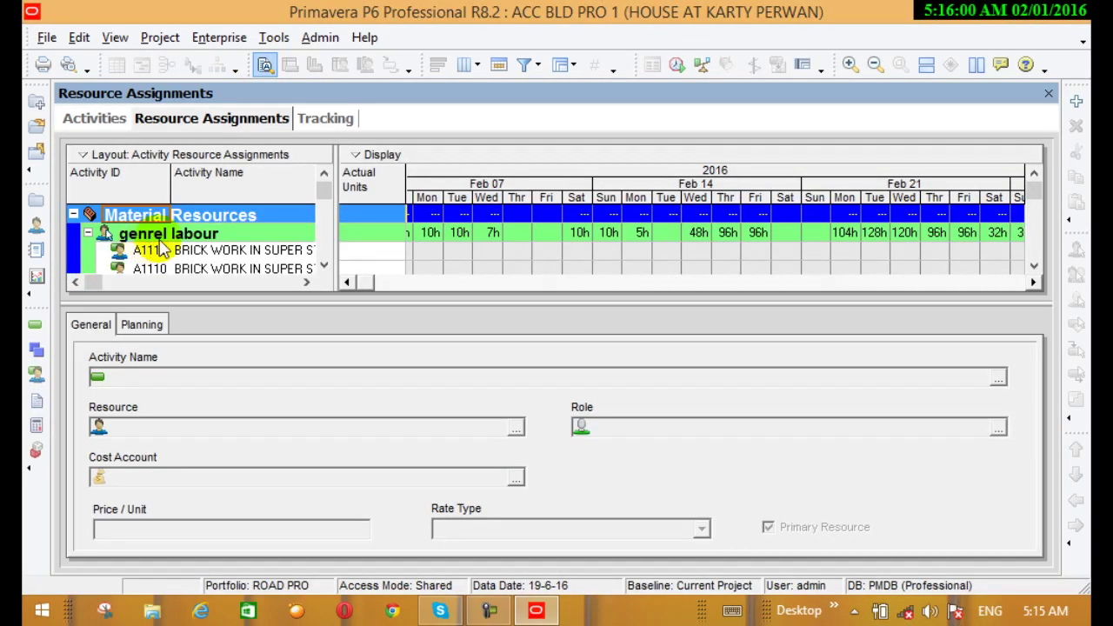
# Look through the assignments grouped by resource, from general labour past concrete to the architect's A1040 and A1050 drawing activities.
pyautogui.scroll(-3, 324, 265)
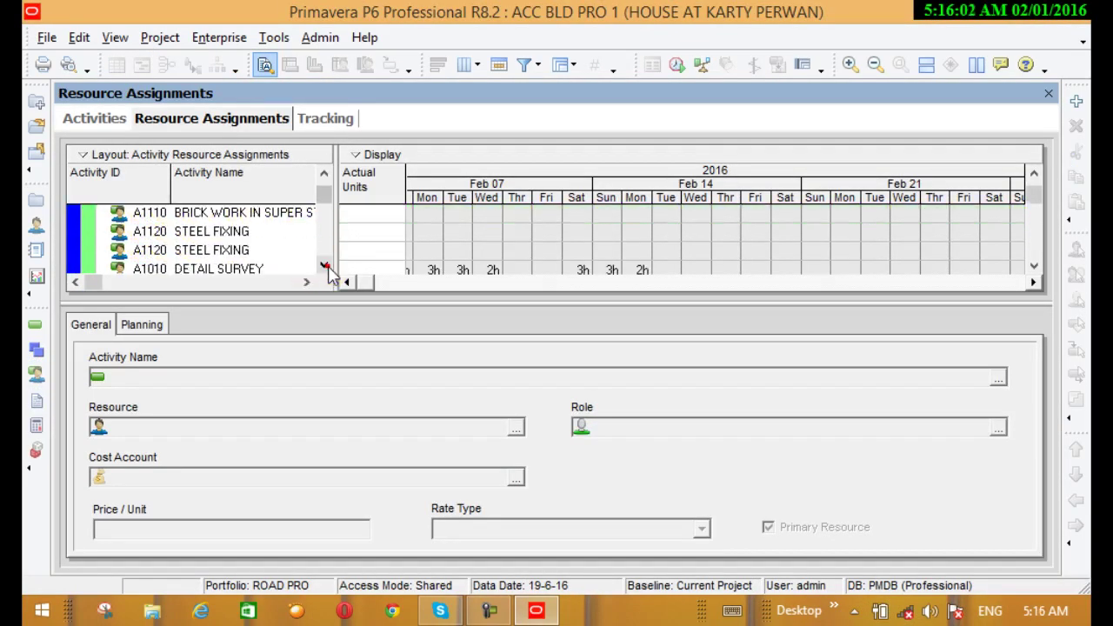
pyautogui.scroll(-5, 323, 265)
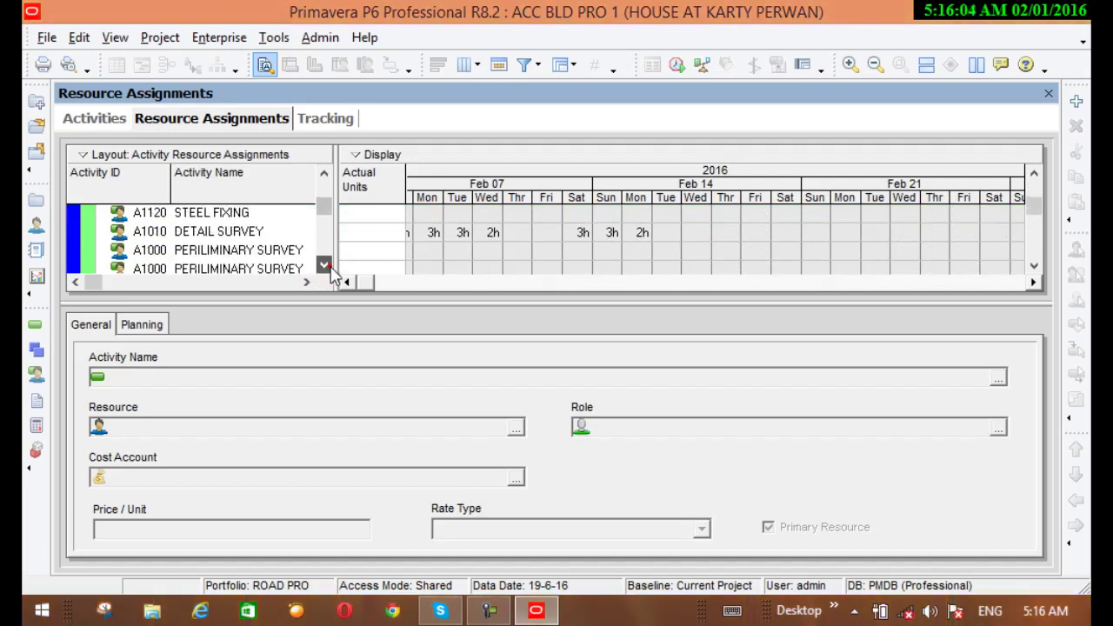
pyautogui.scroll(-10, 331, 268)
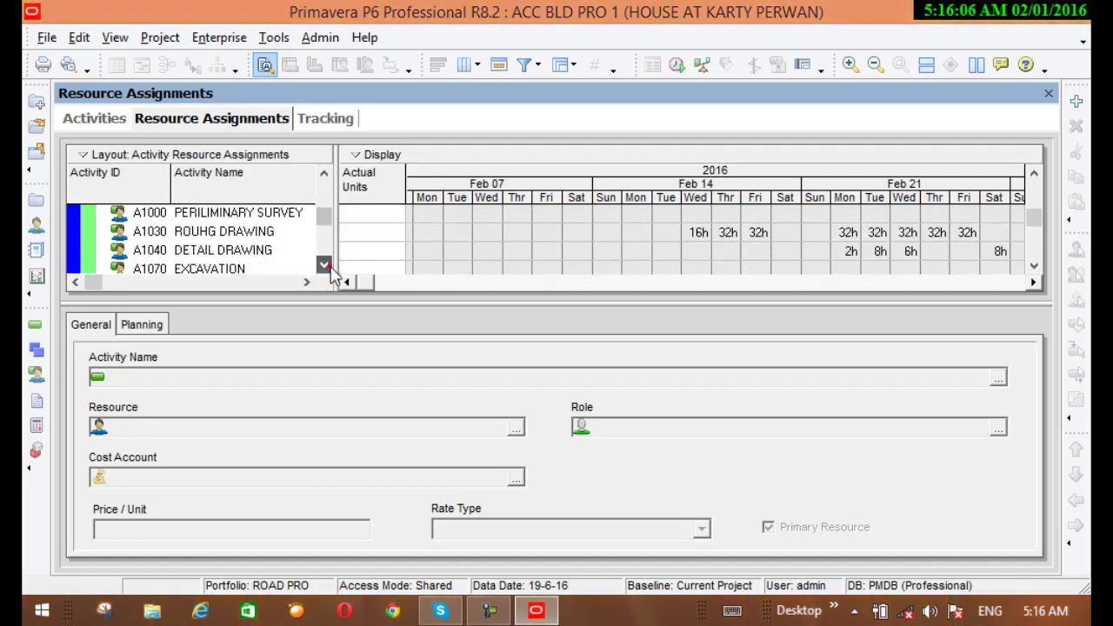
pyautogui.scroll(-4, 331, 268)
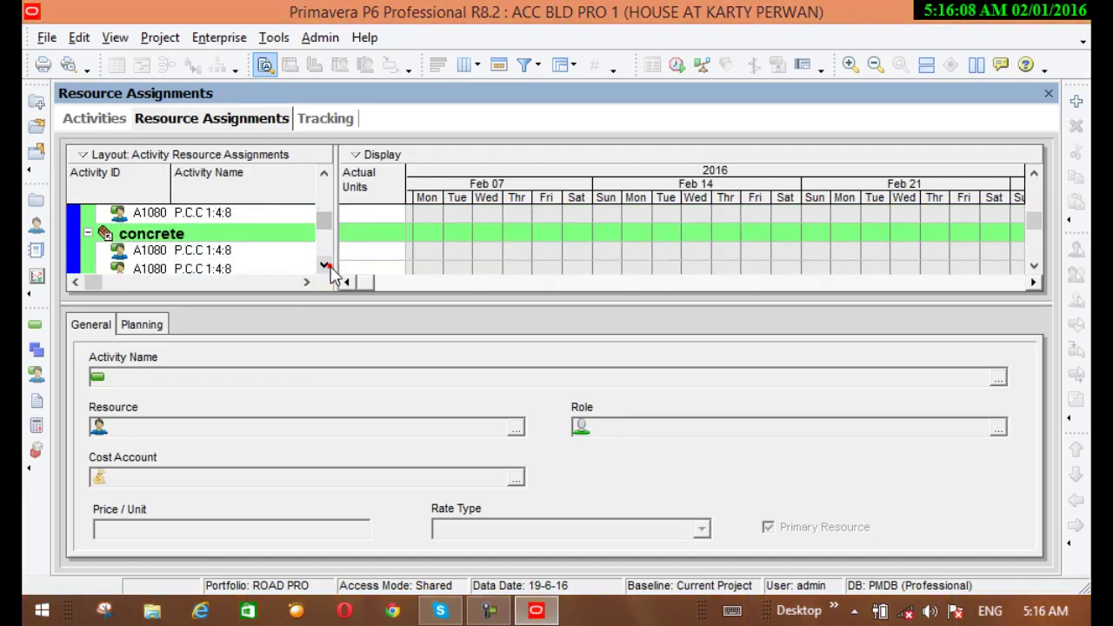
pyautogui.scroll(-3, 331, 268)
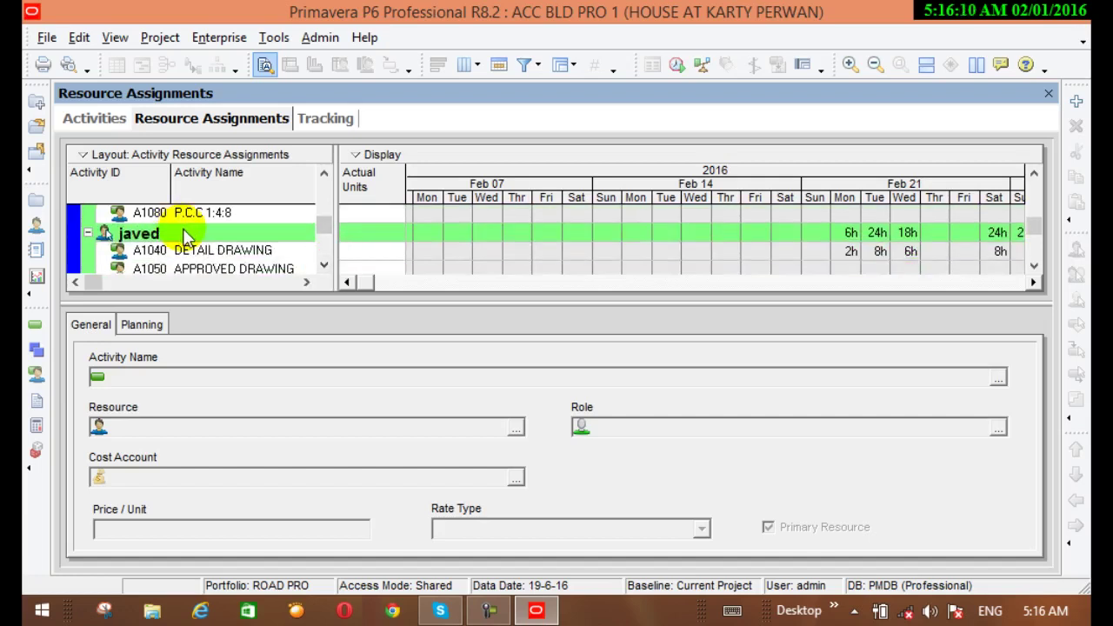
pyautogui.click(185, 235)
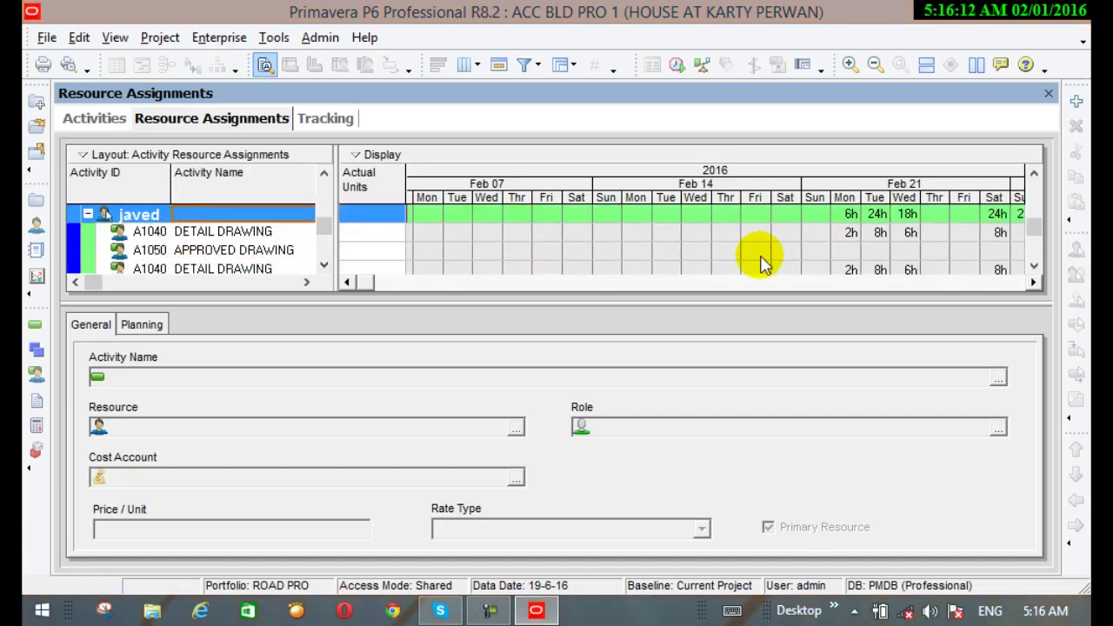
pyautogui.click(1035, 266)
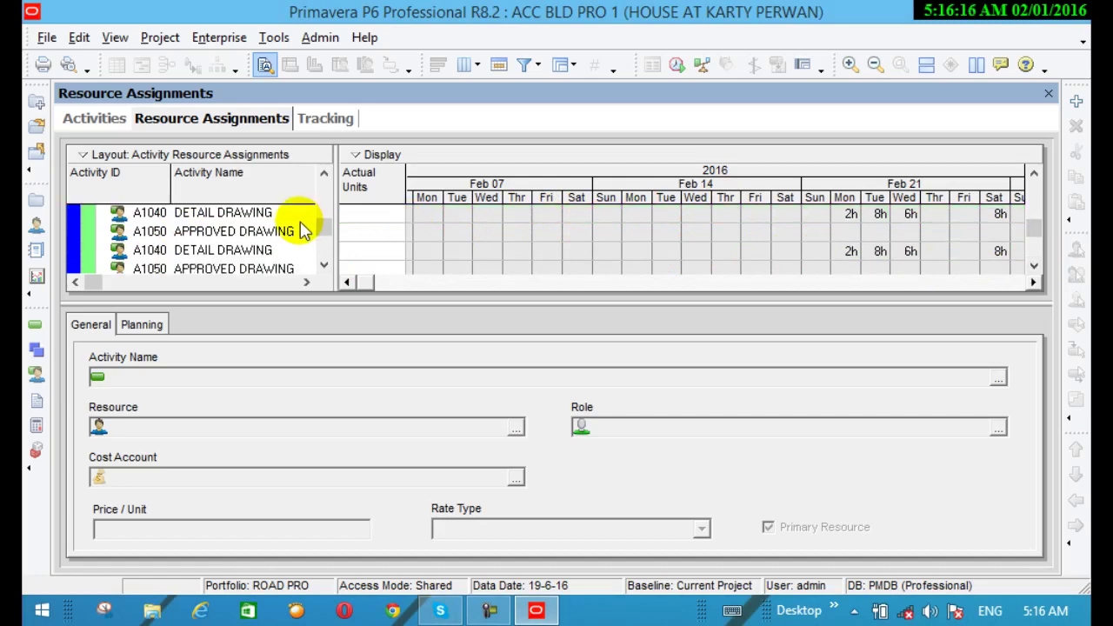
pyautogui.scroll(1, 338, 205)
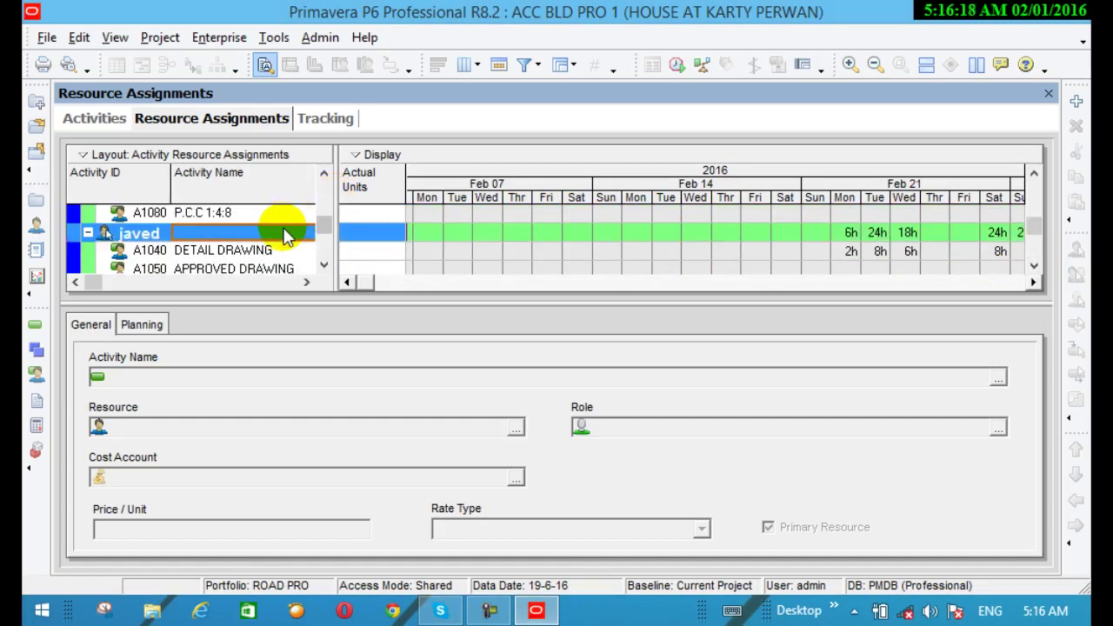
# Examine the daily hours of the architect's A1040 DETAIL DRAWING assignment in the week of Feb 21, 2016.
pyautogui.click(184, 250)
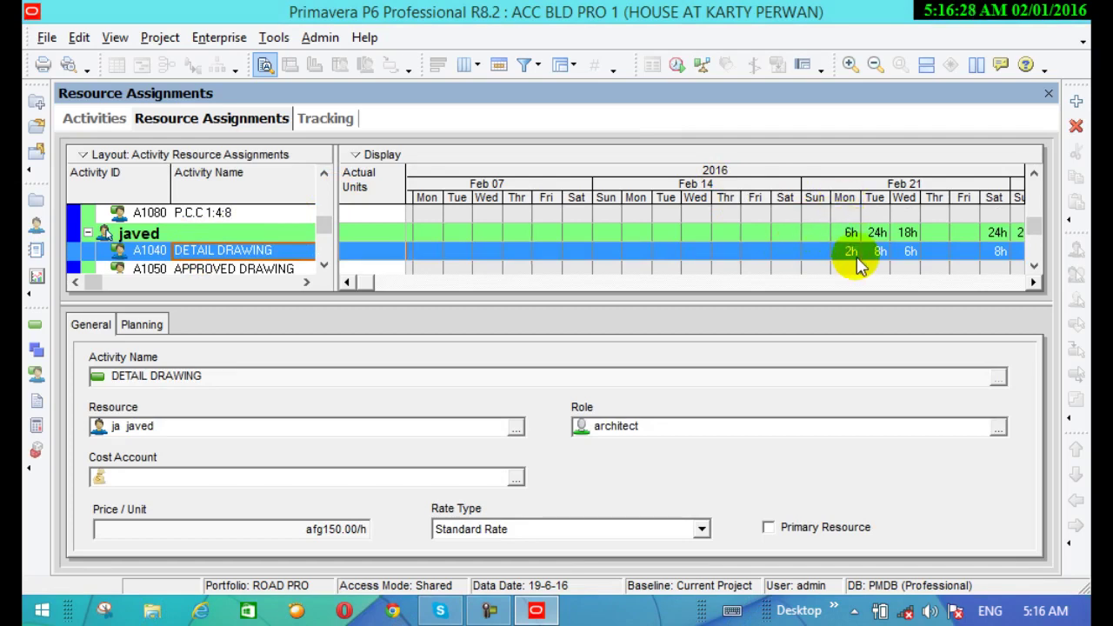
pyautogui.click(1032, 266)
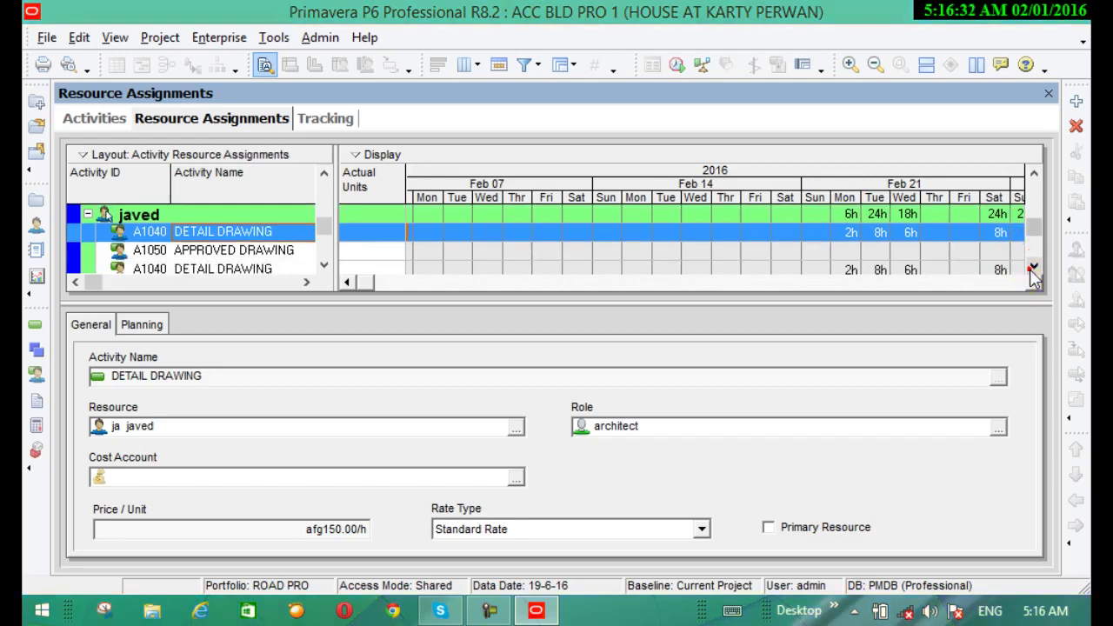
pyautogui.click(1033, 267)
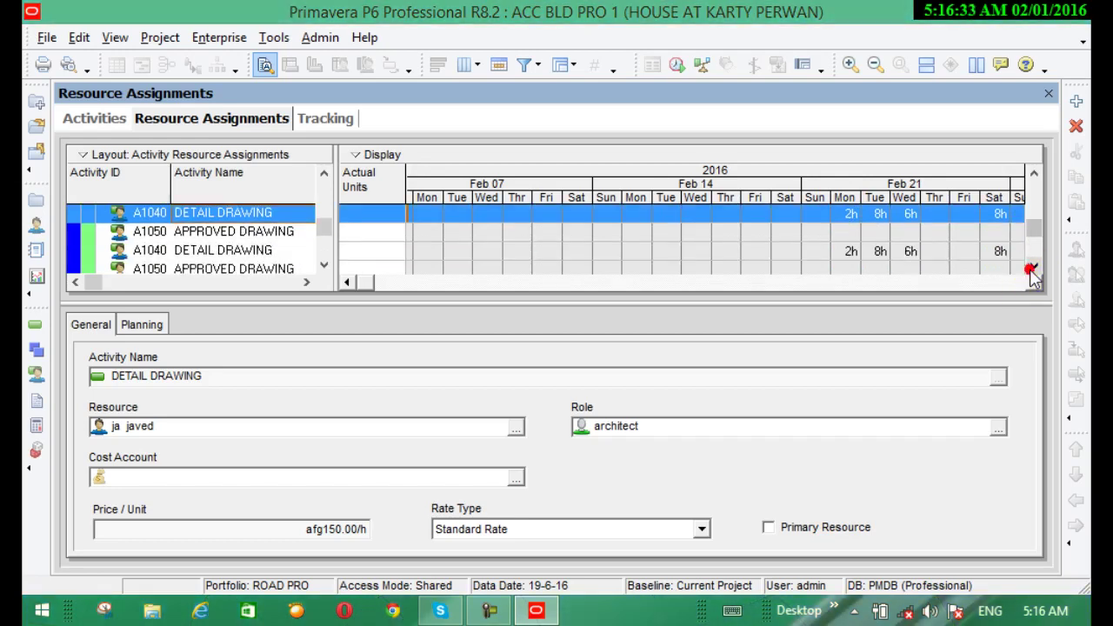
pyautogui.click(1032, 176)
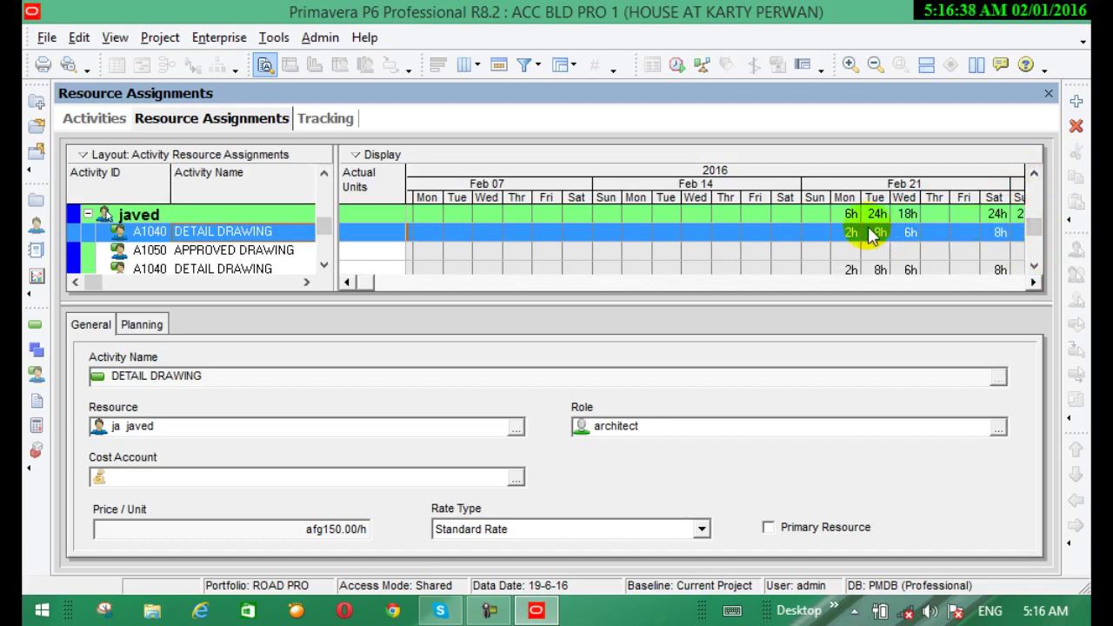
pyautogui.click(1034, 266)
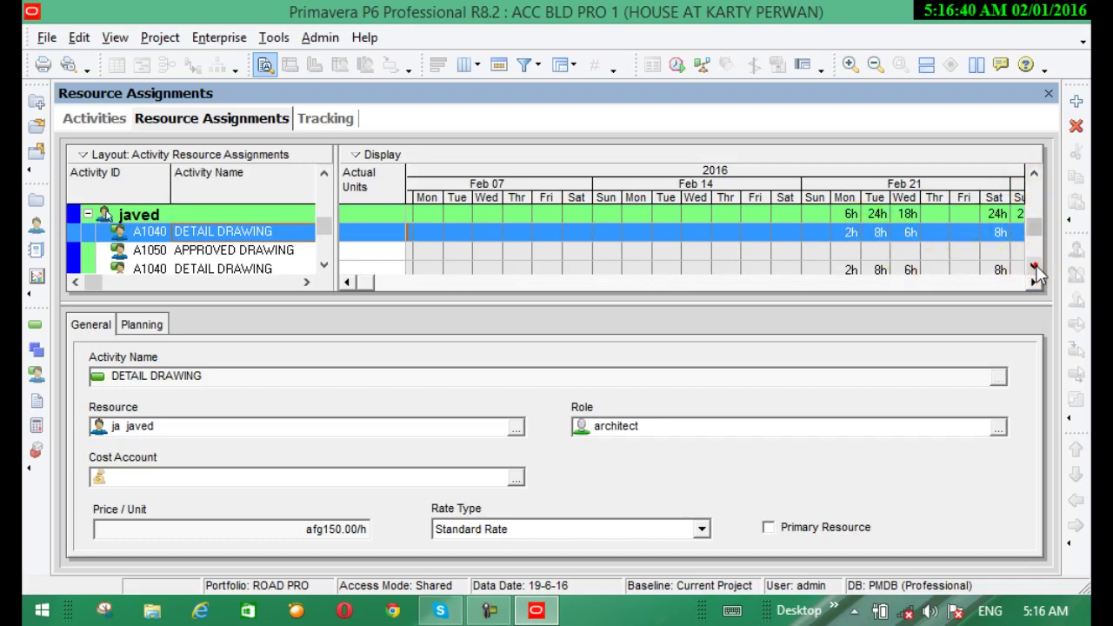
pyautogui.click(1034, 266)
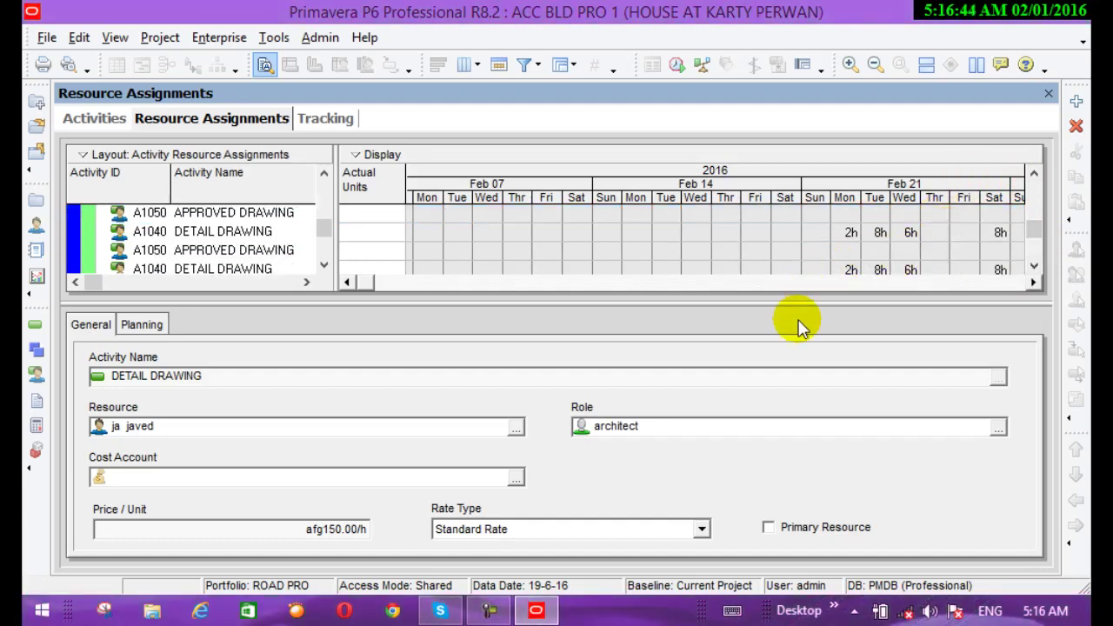
# Enlarge the assignments area and examine the daily hours of the A1020 FINAL SURVEY assignments for the weeks of Feb 07 and Feb 14.
pyautogui.moveTo(783, 303); pyautogui.dragTo(798, 435)
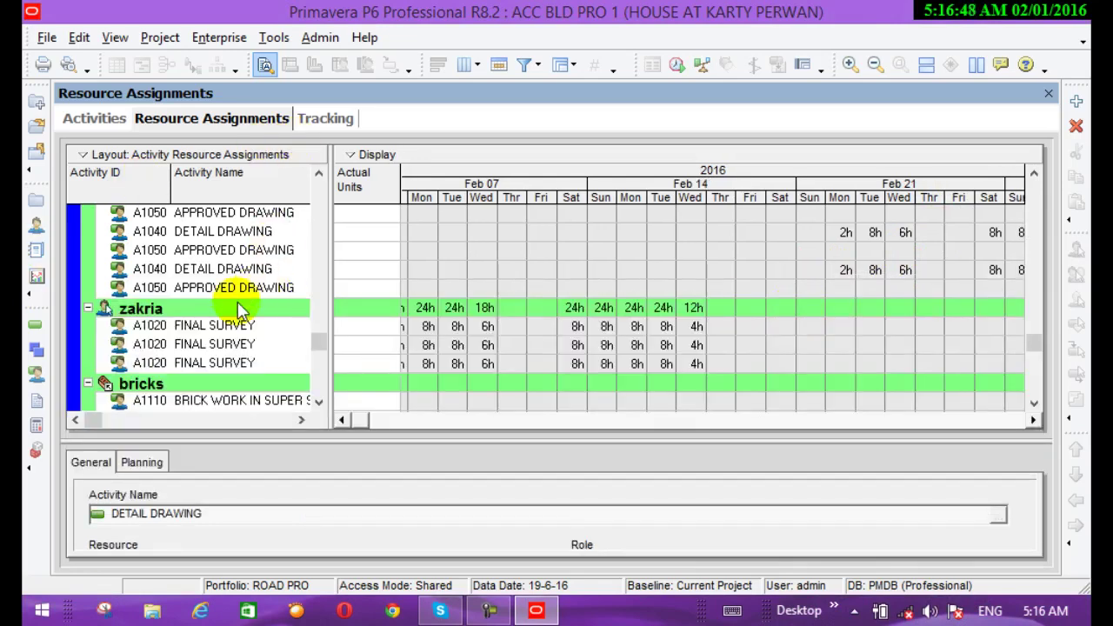
pyautogui.click(263, 310)
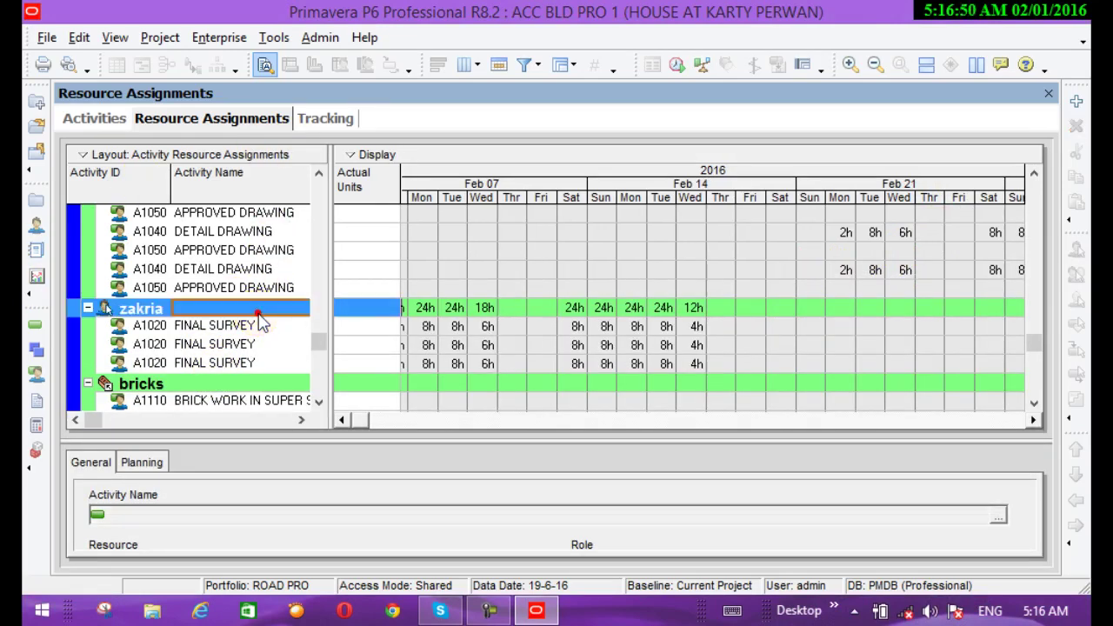
pyautogui.click(240, 327)
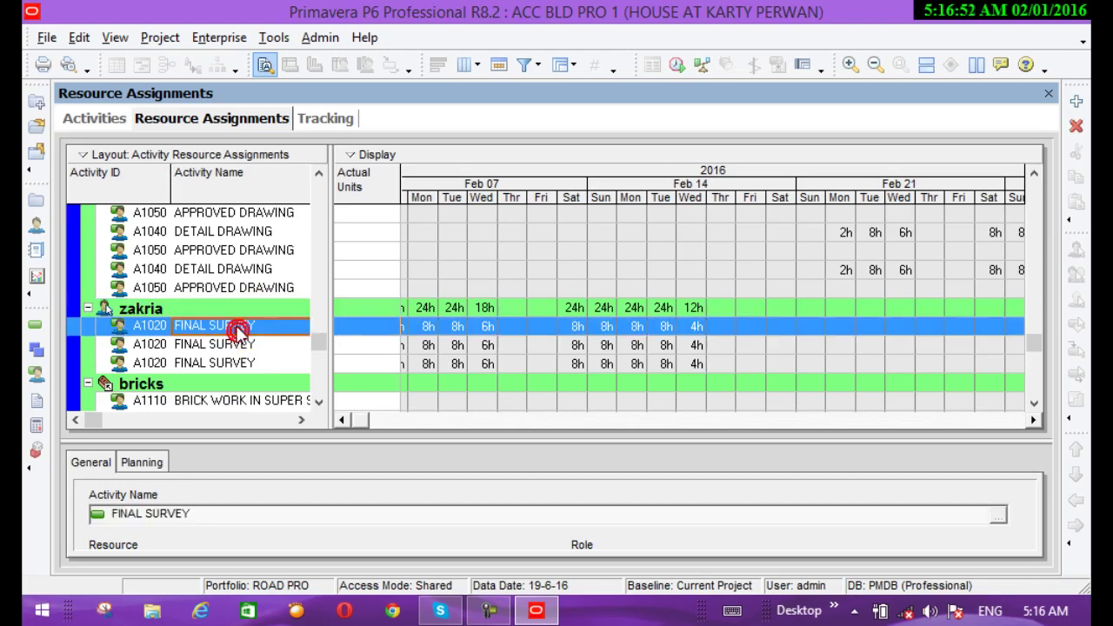
pyautogui.click(344, 420)
pyautogui.click(345, 420)
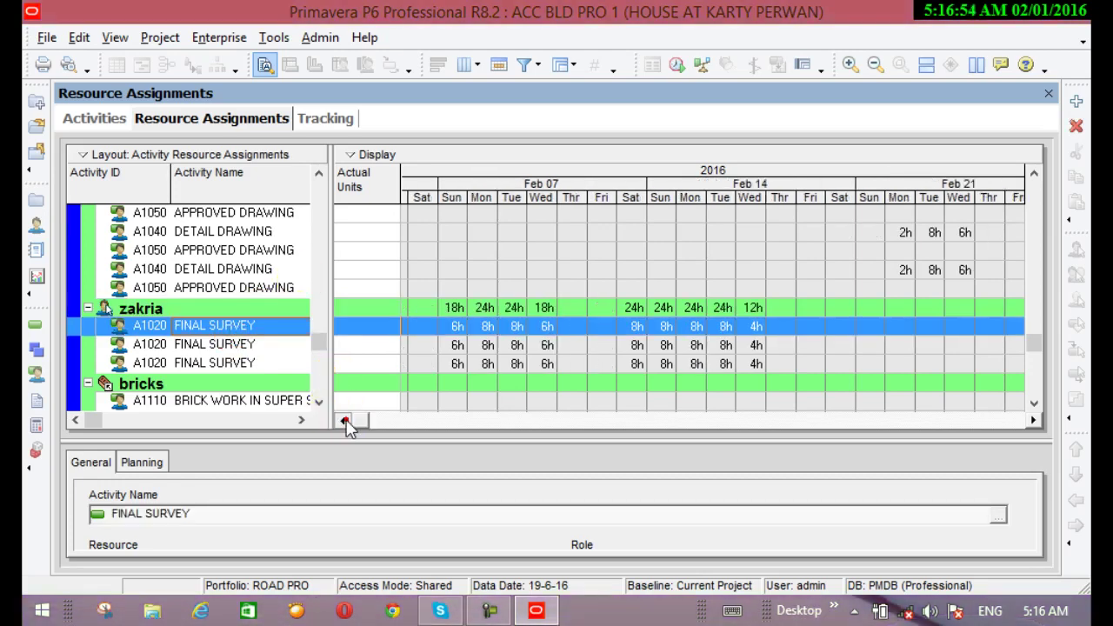
pyautogui.click(345, 420)
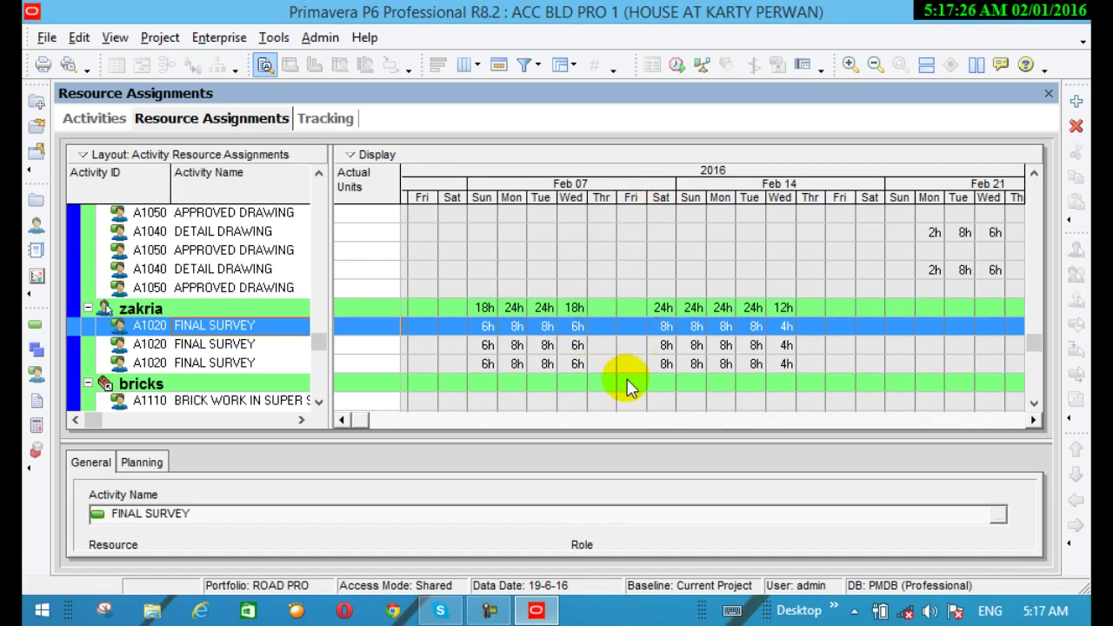
pyautogui.click(237, 346)
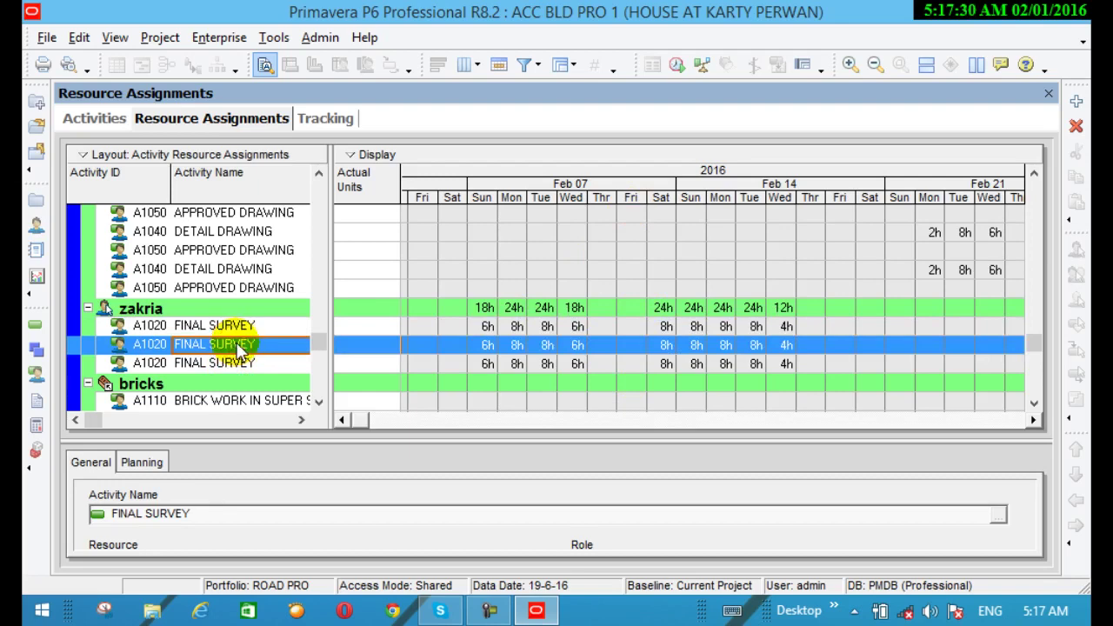
pyautogui.click(256, 326)
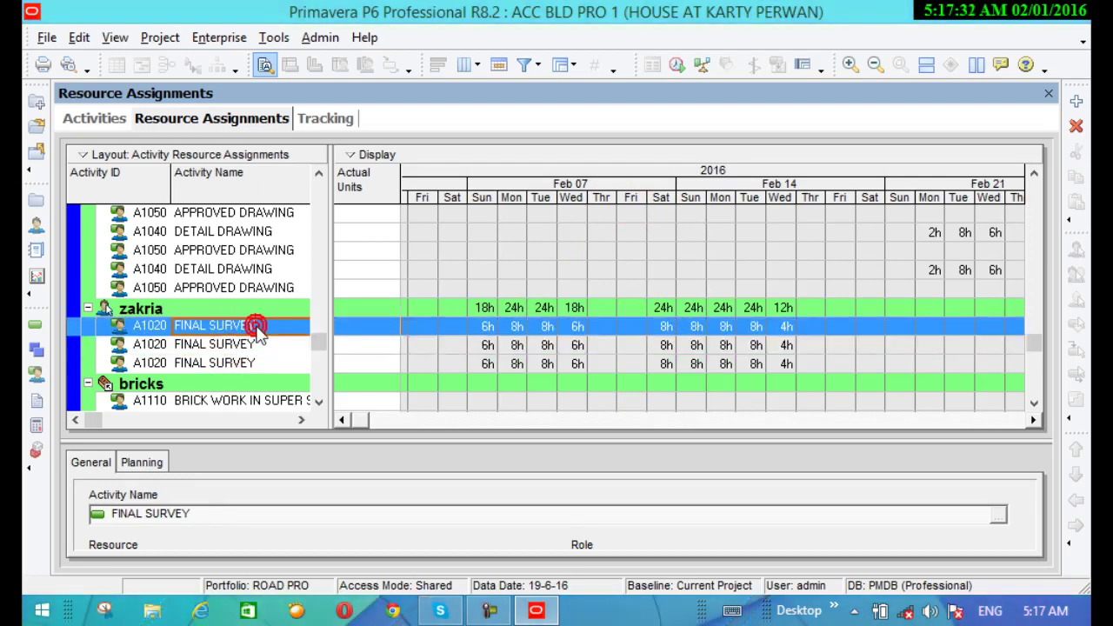
# Review the last A1020 FINAL SURVEY assignment, the A1110 brick work under bricks, and the steel fixing and CIVIL ENGINEER assignments.
pyautogui.click(246, 362)
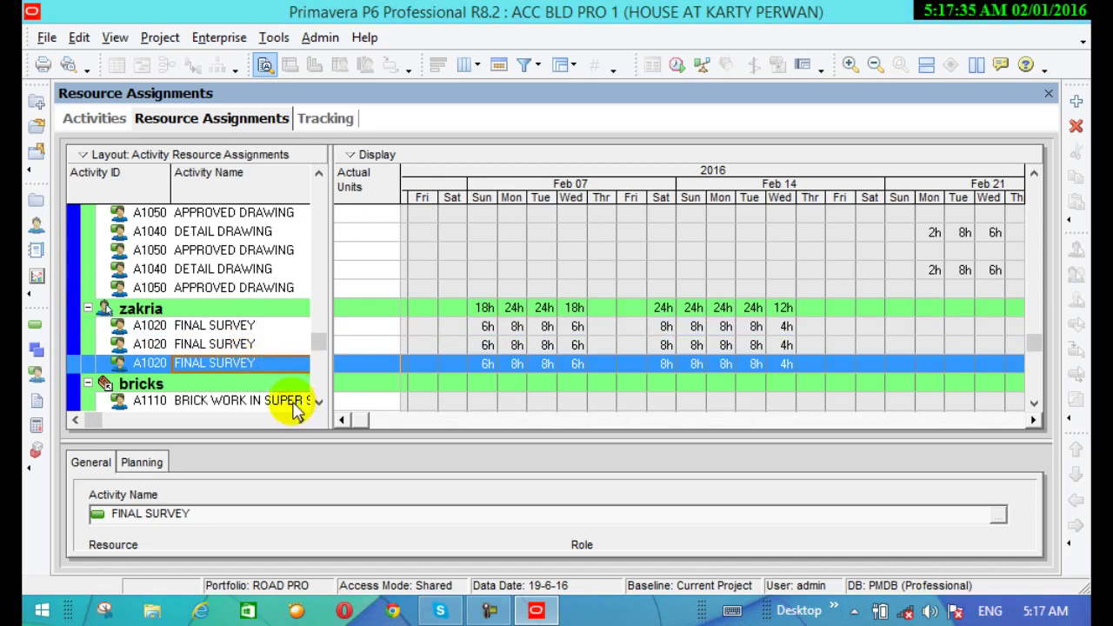
pyautogui.click(249, 399)
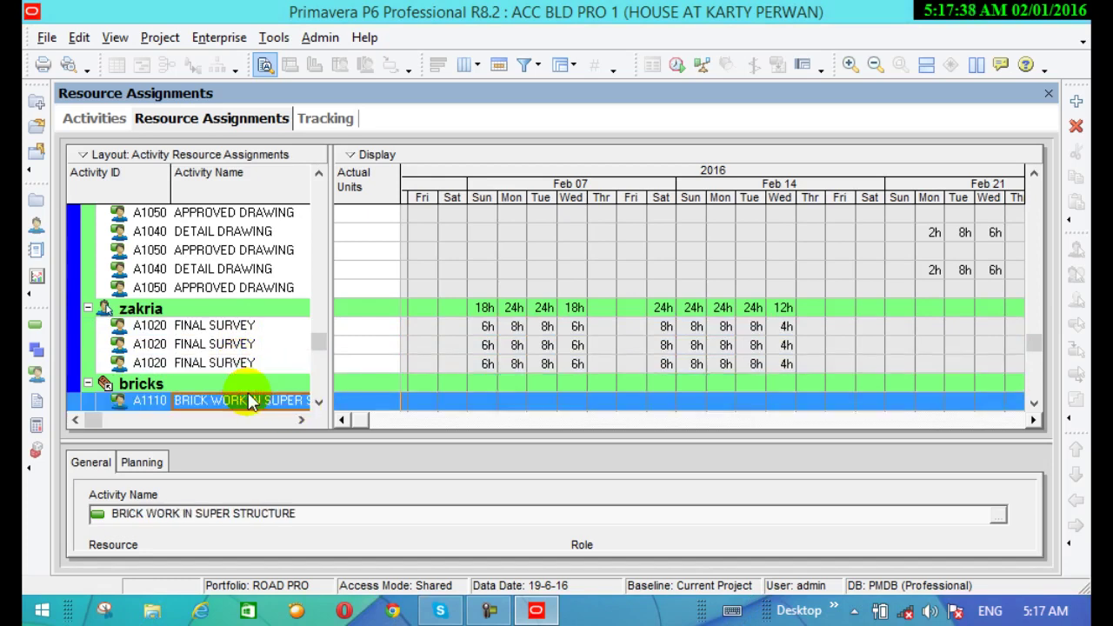
pyautogui.click(319, 383)
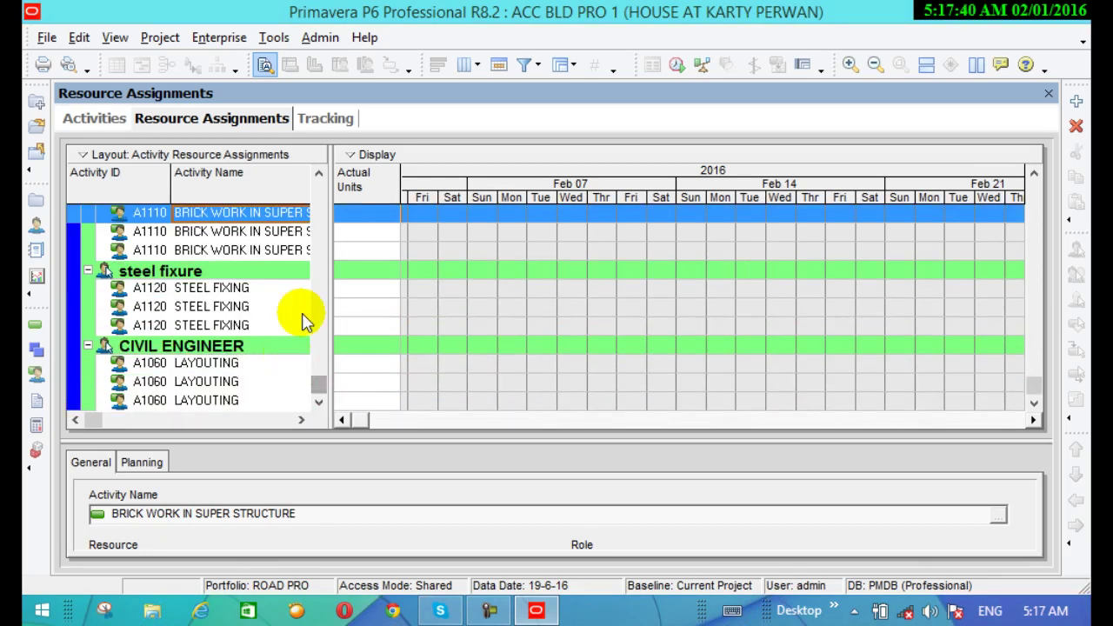
# Return to the general labour group at the start of Material Resources and examine its daily hours per activity from Feb 07 to Feb 21, 2016.
pyautogui.click(320, 253)
pyautogui.click(320, 253)
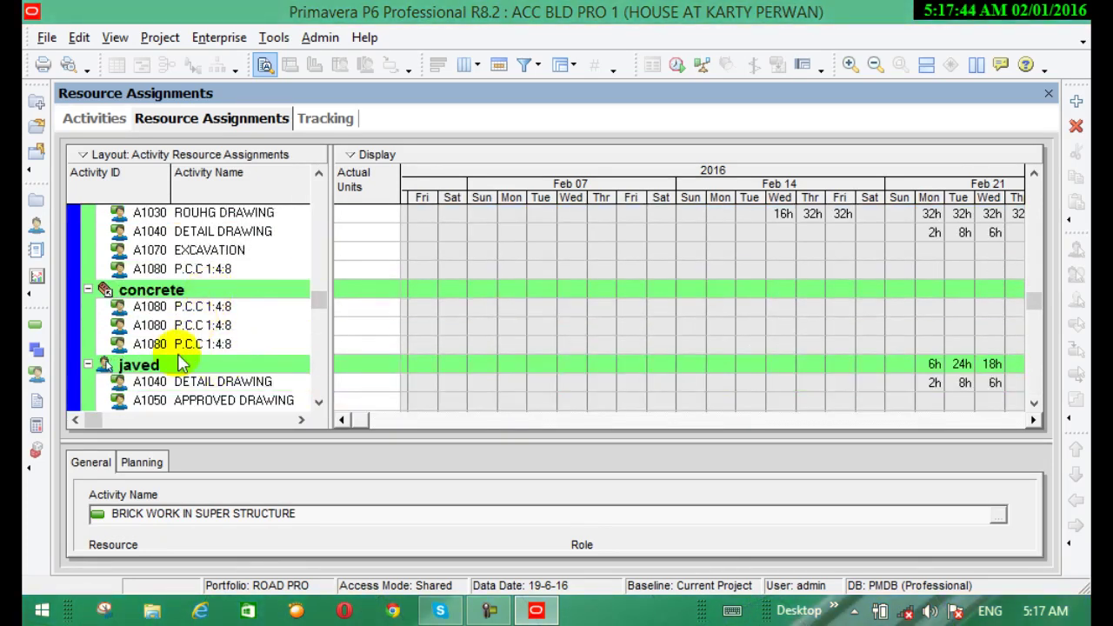
pyautogui.click(320, 264)
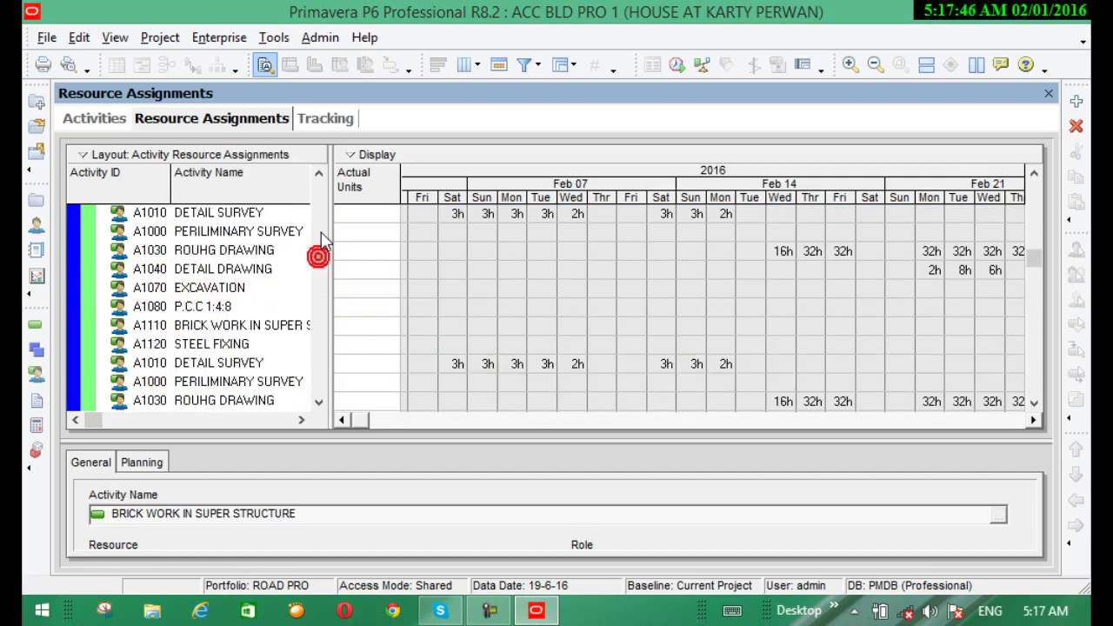
pyautogui.click(320, 228)
pyautogui.click(321, 200)
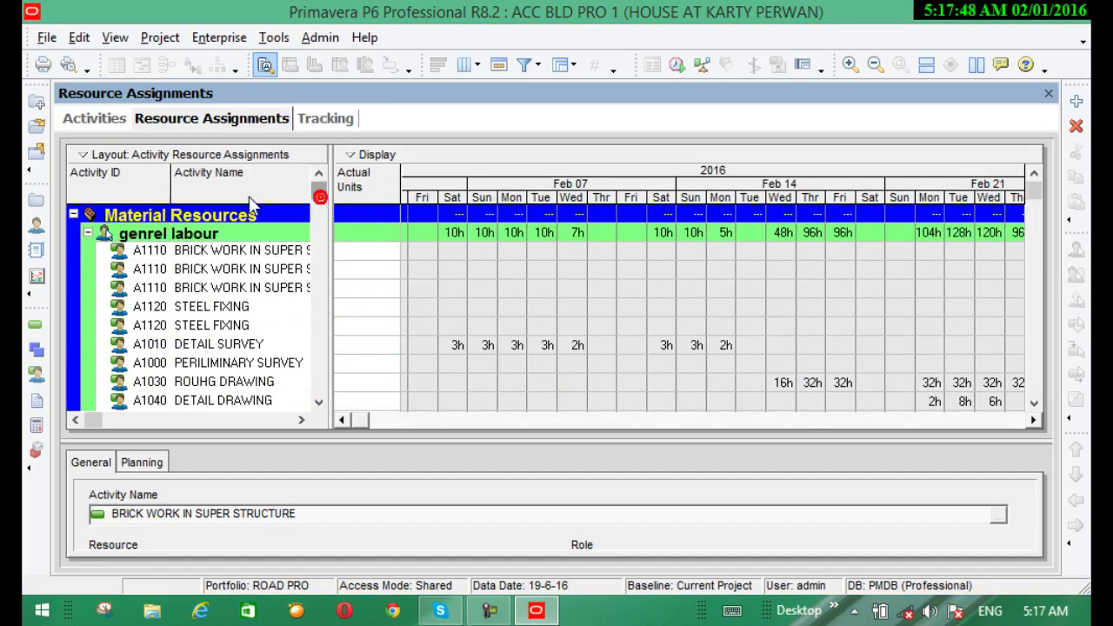
pyautogui.click(208, 251)
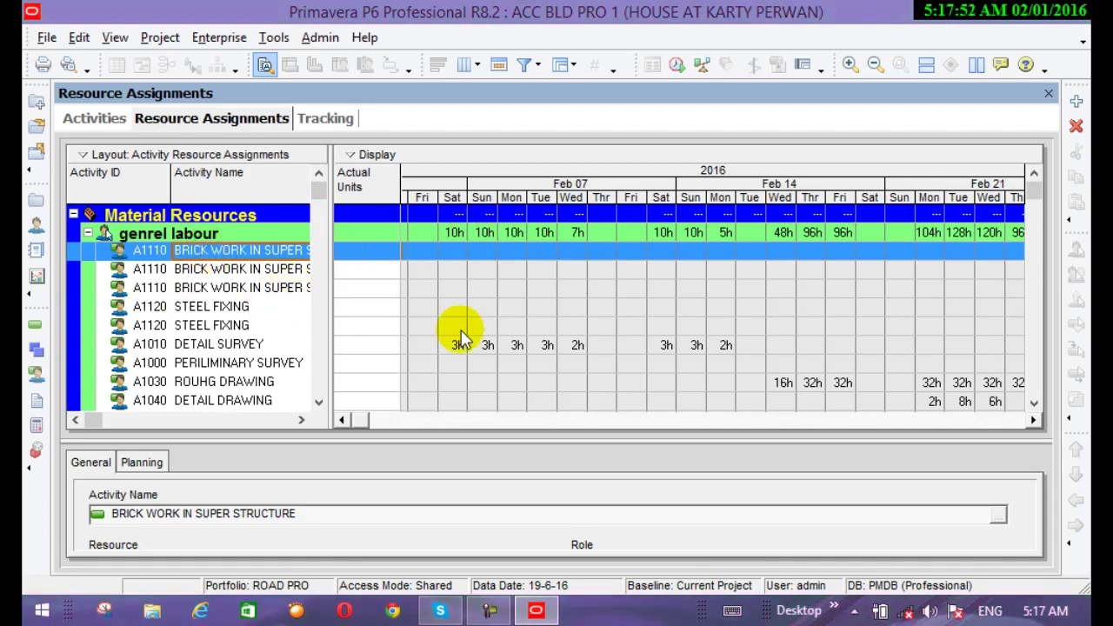
pyautogui.click(1034, 403)
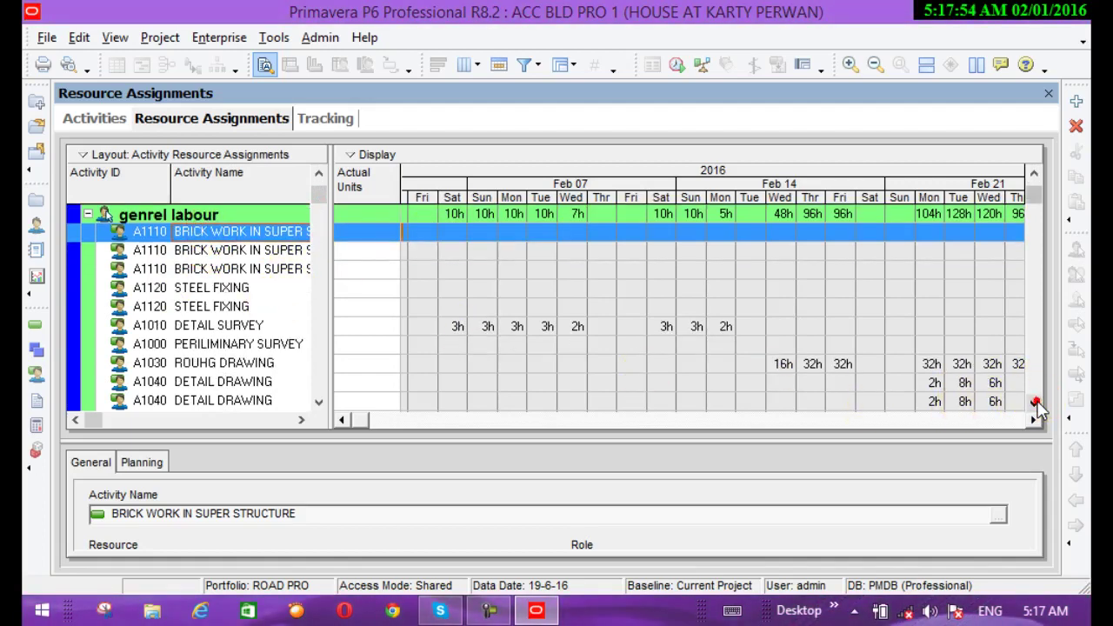
pyautogui.click(1035, 402)
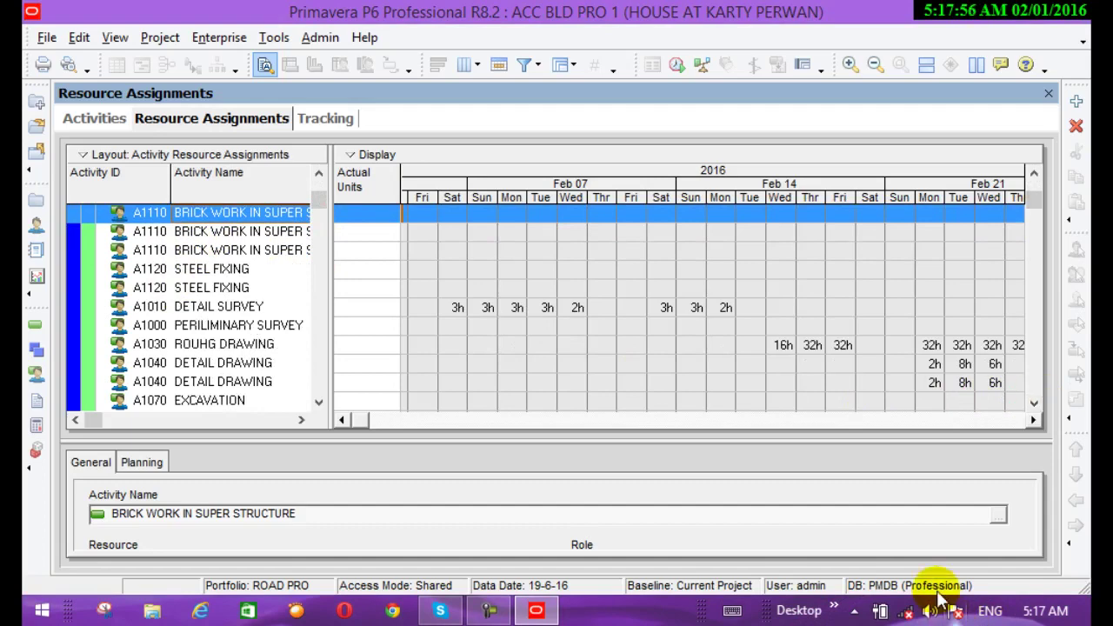
pyautogui.click(491, 611)
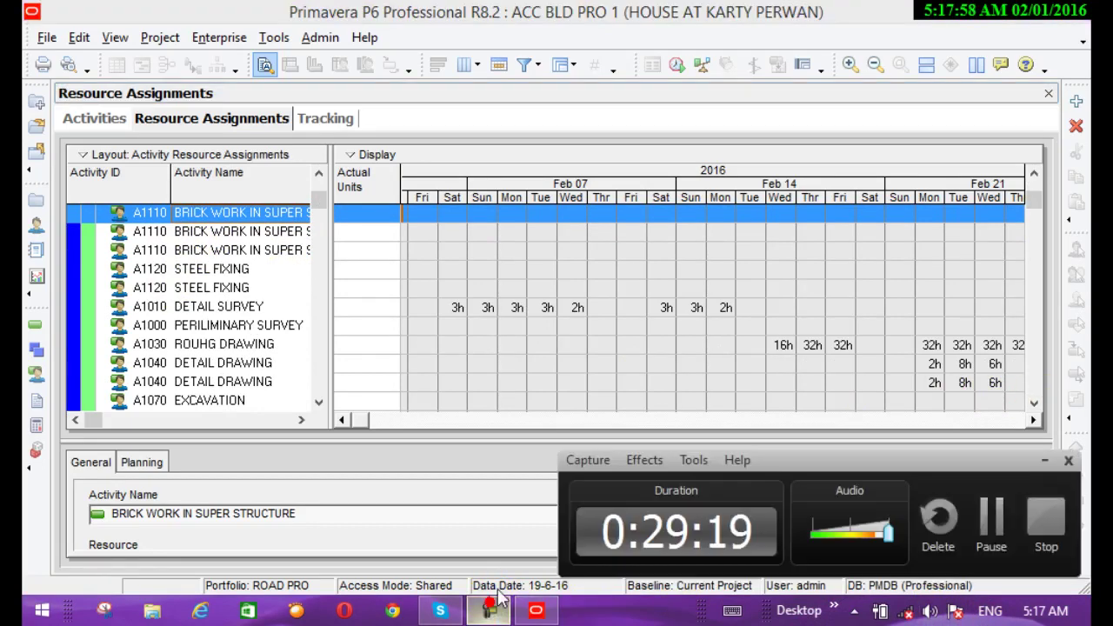
pyautogui.click(993, 522)
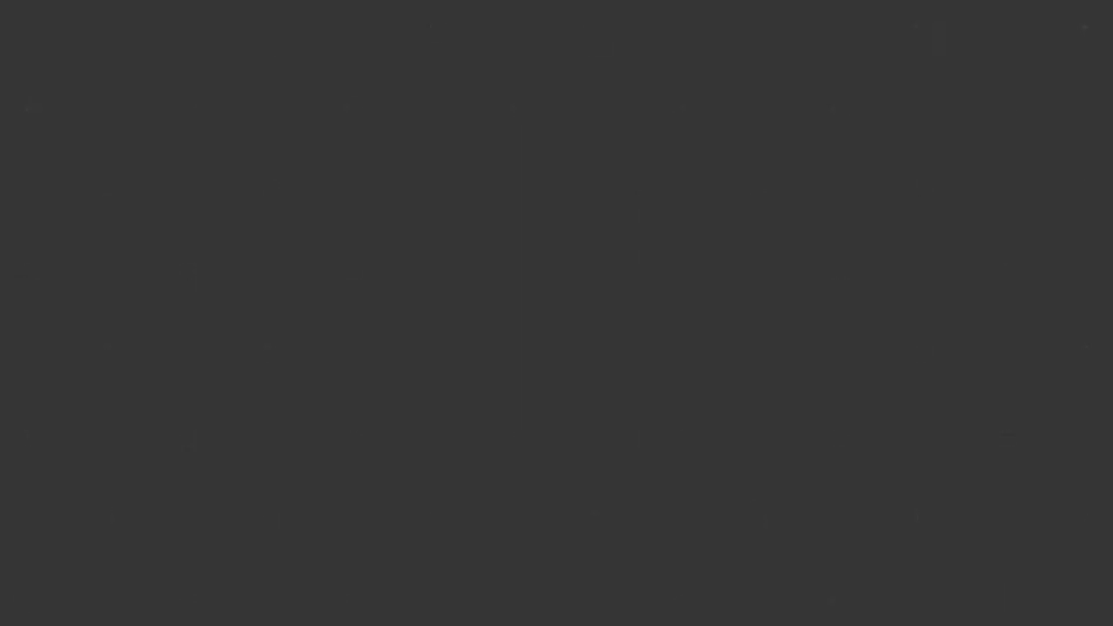